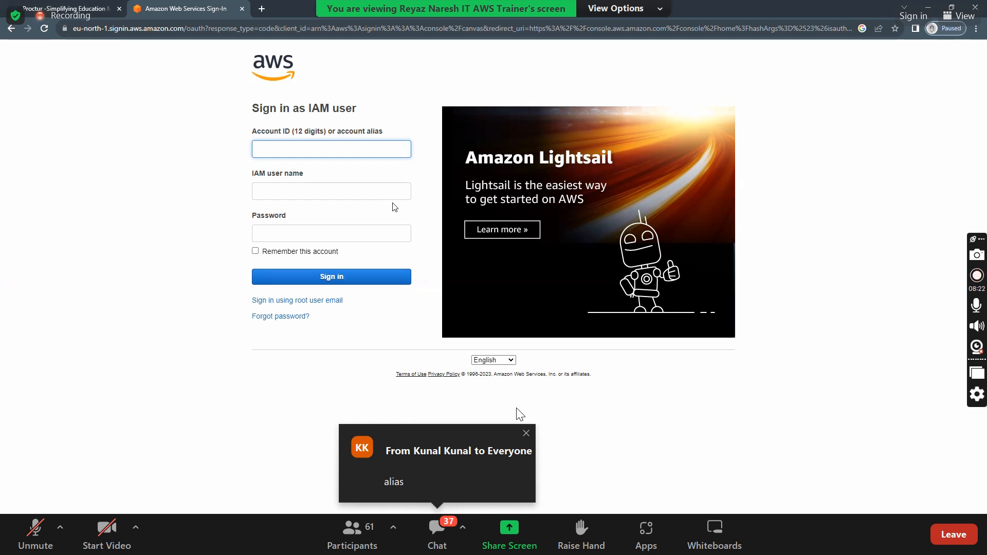
Fill the Account ID or alias field with the saved 'reyacloud' suggestion.
drag(252, 108, 365, 108)
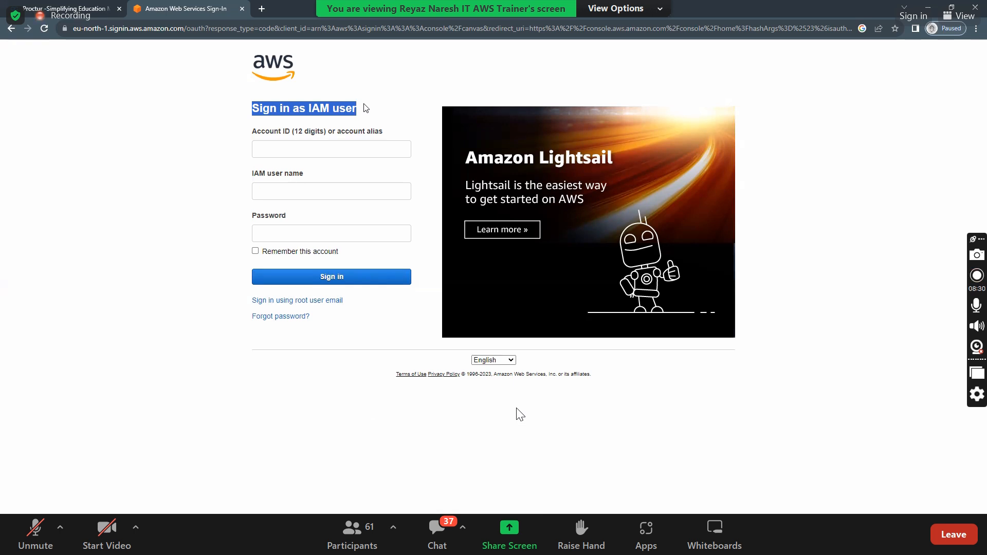
click(157, 298)
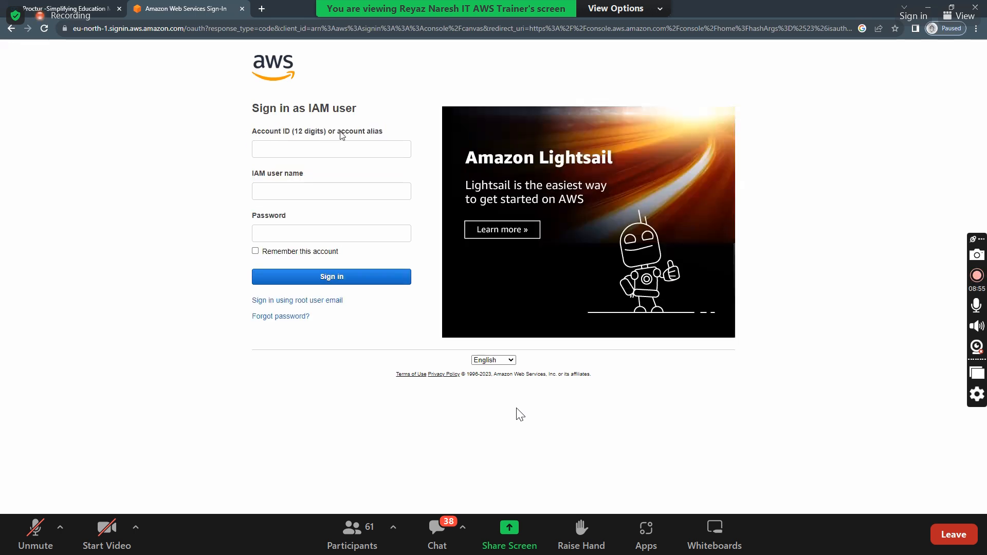
click(335, 149)
click(340, 177)
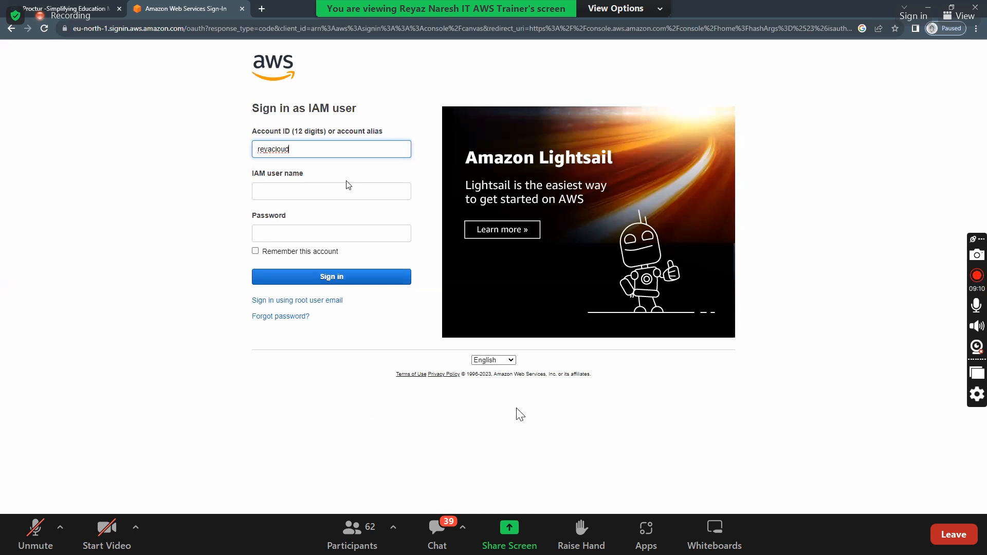
Enter the IAM user name and the account password on the sign-in form.
click(295, 193)
text(reya)
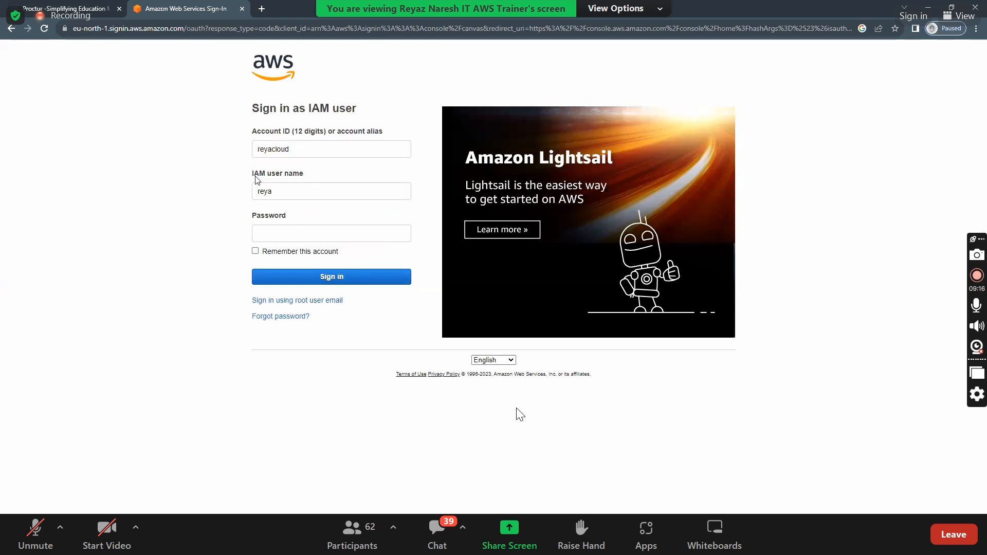
click(274, 231)
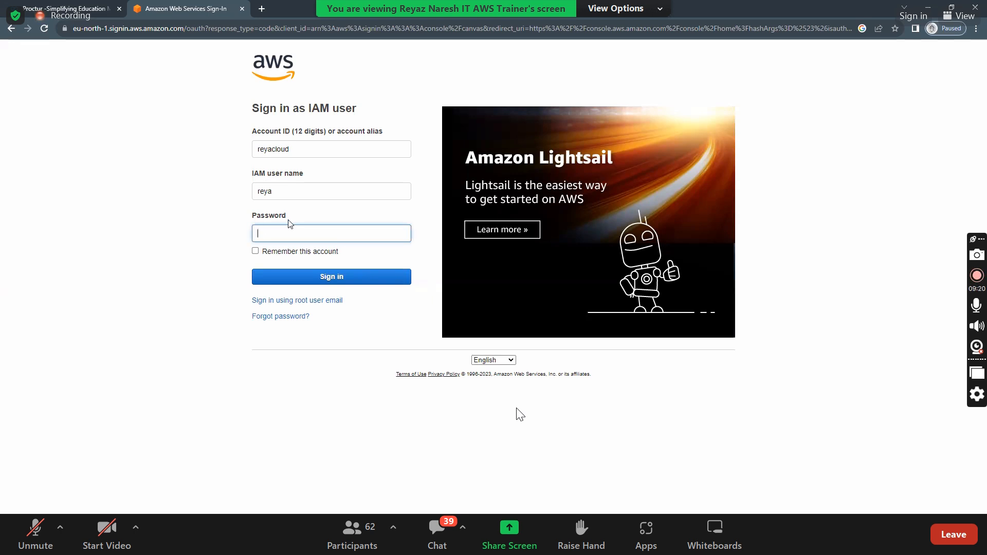
Sign in and submit the six-digit MFA code to reach Console Home in eu-west-1.
click(341, 282)
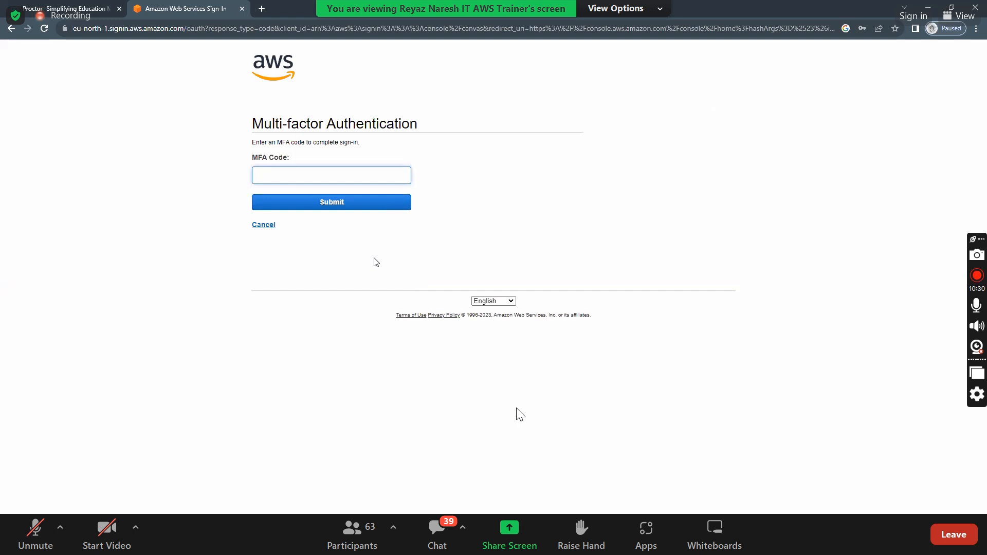
click(278, 178)
key(Return)
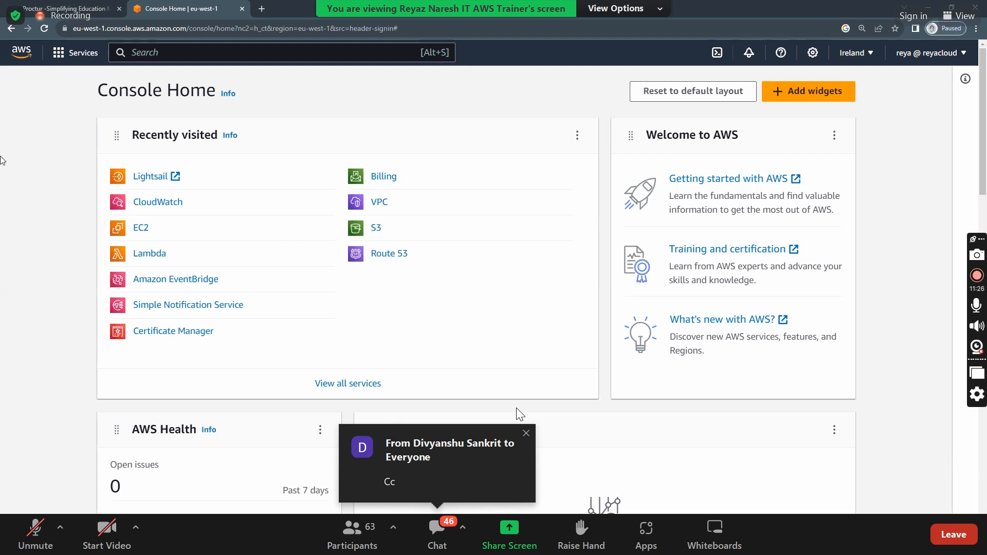
click(18, 56)
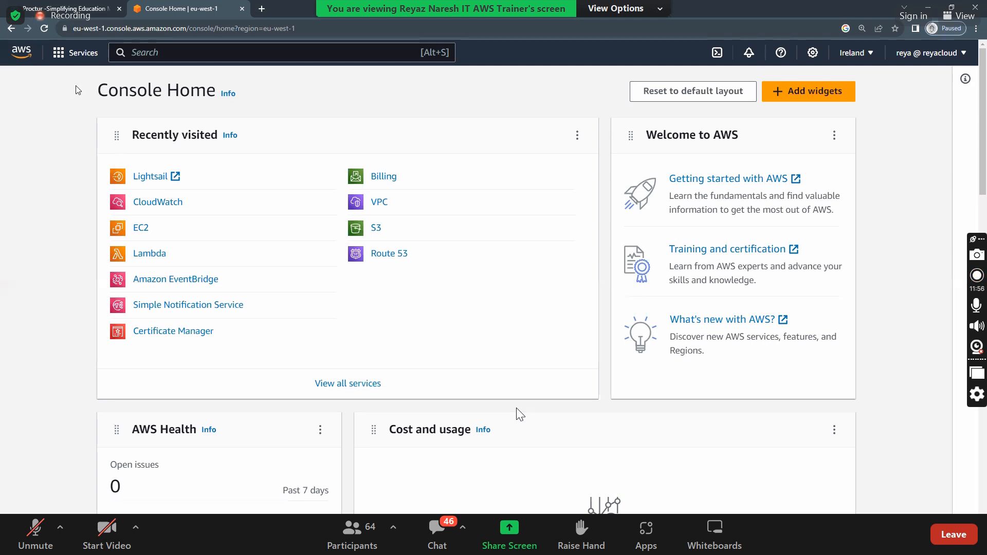
click(71, 54)
scroll(145, 263, down, 5)
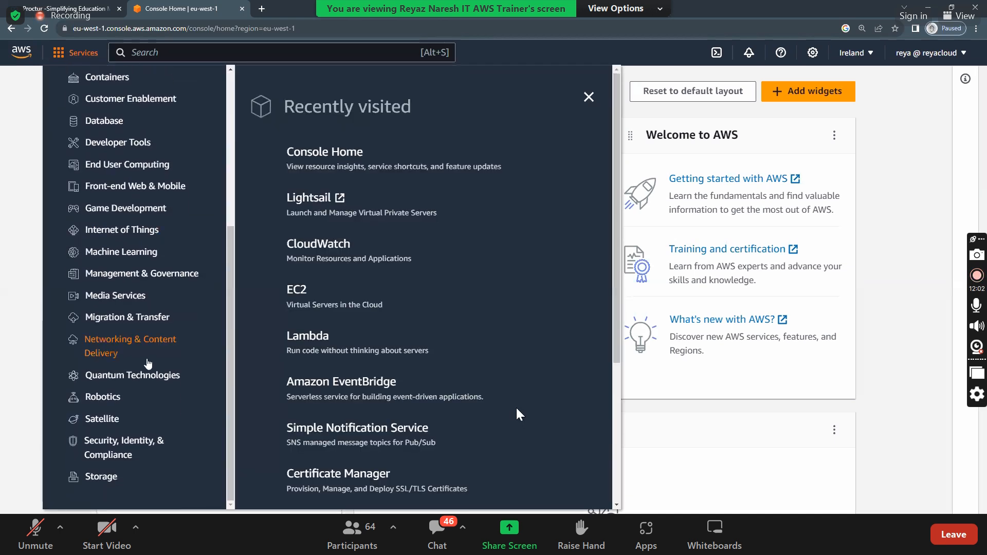
scroll(146, 361, up, 5)
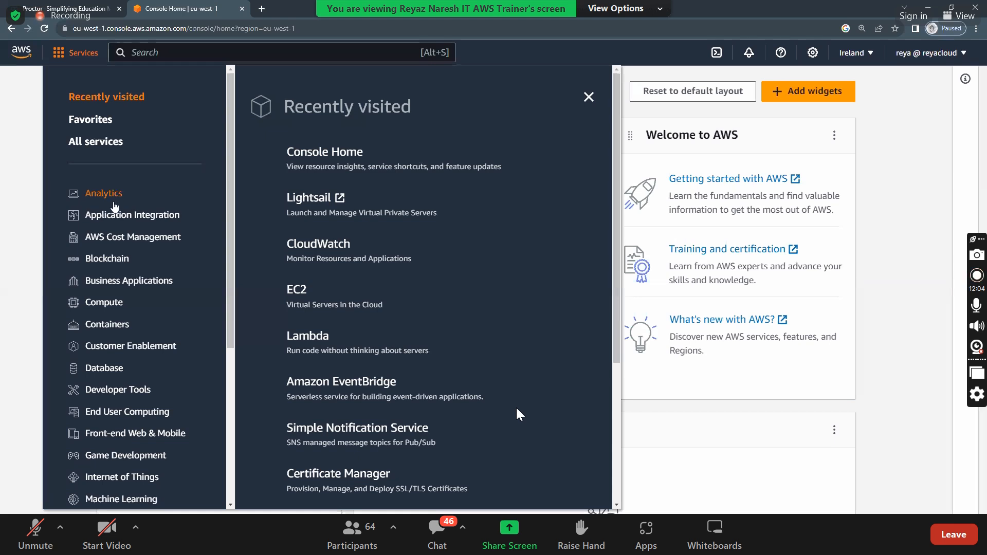
scroll(403, 329, down, 4)
scroll(403, 335, up, 1)
scroll(338, 333, up, 3)
scroll(136, 278, down, 3)
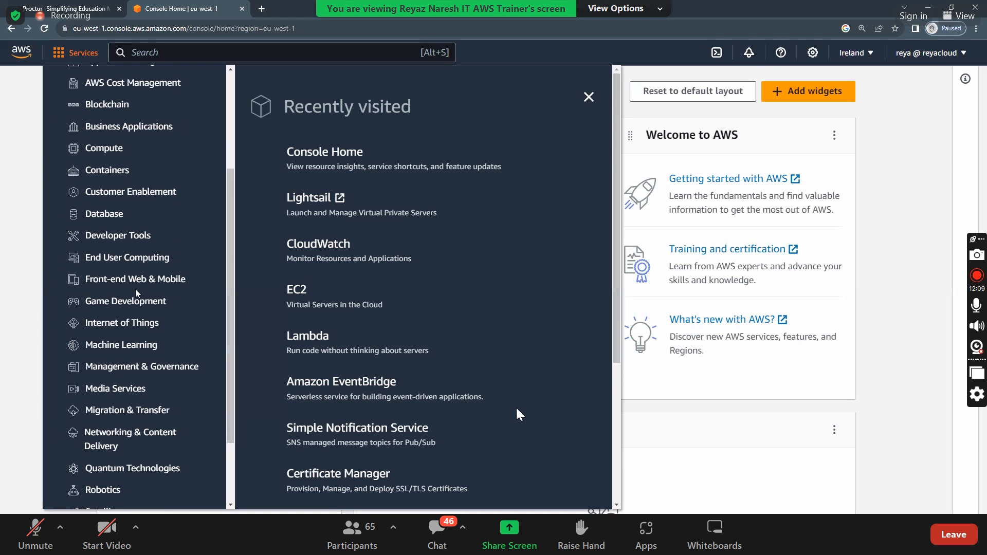
scroll(136, 290, up, 3)
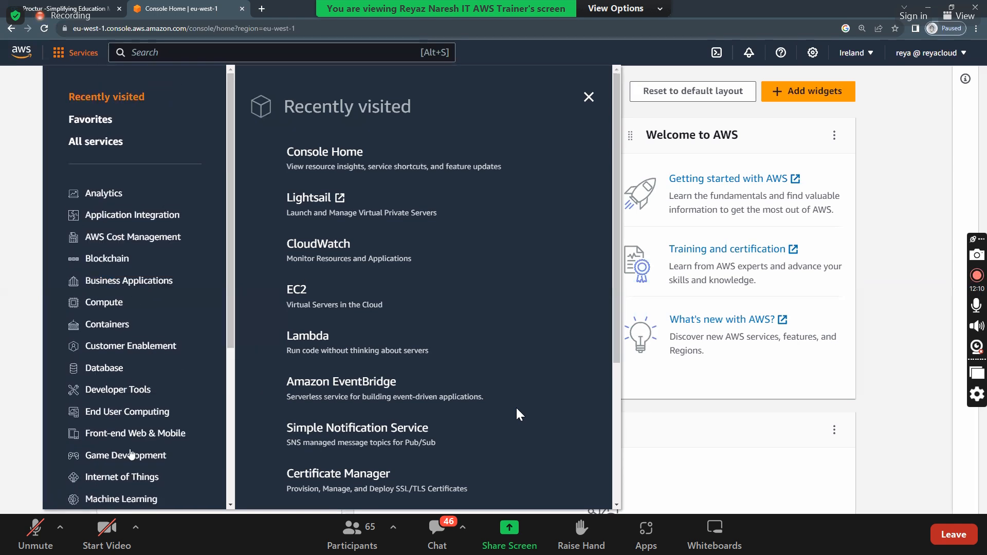
click(105, 306)
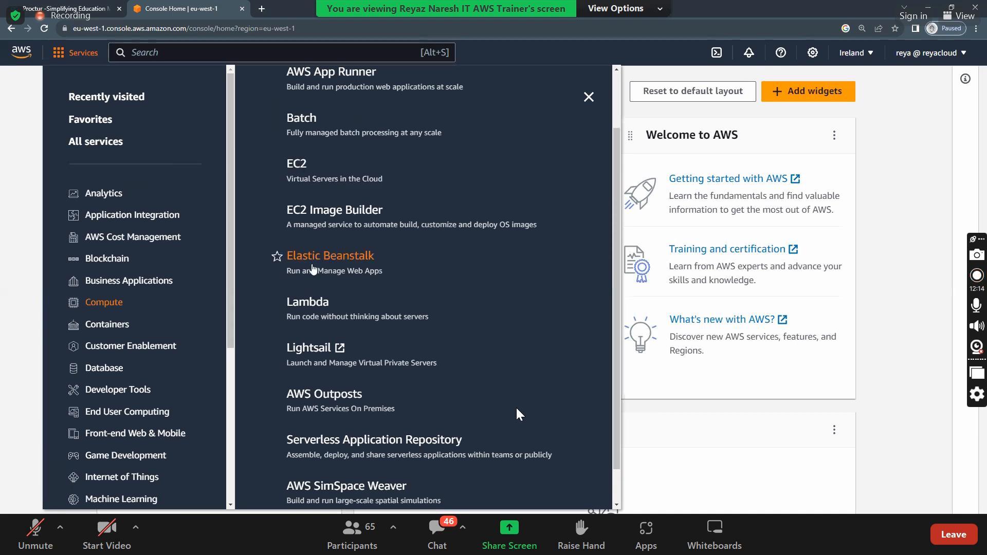
scroll(352, 358, down, 1)
scroll(351, 358, up, 3)
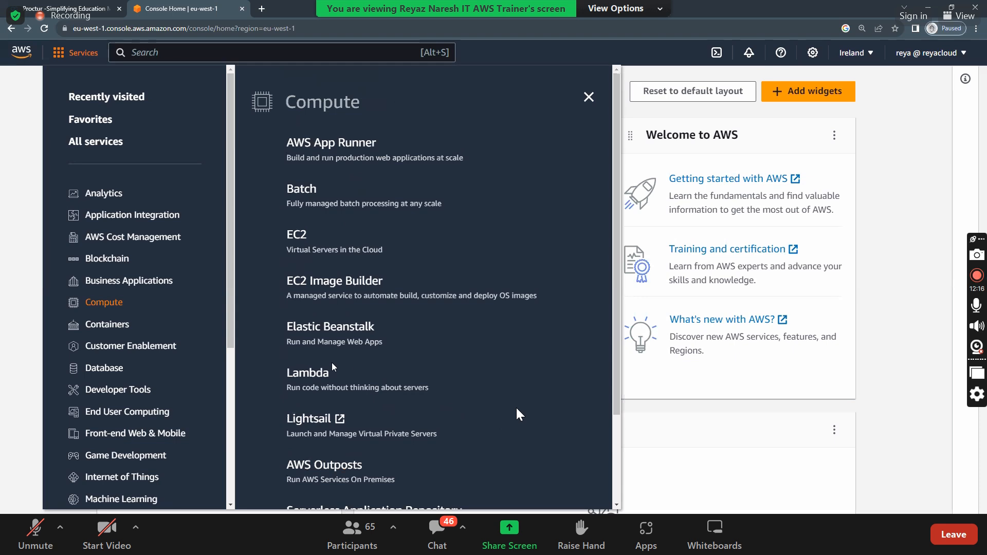
click(105, 367)
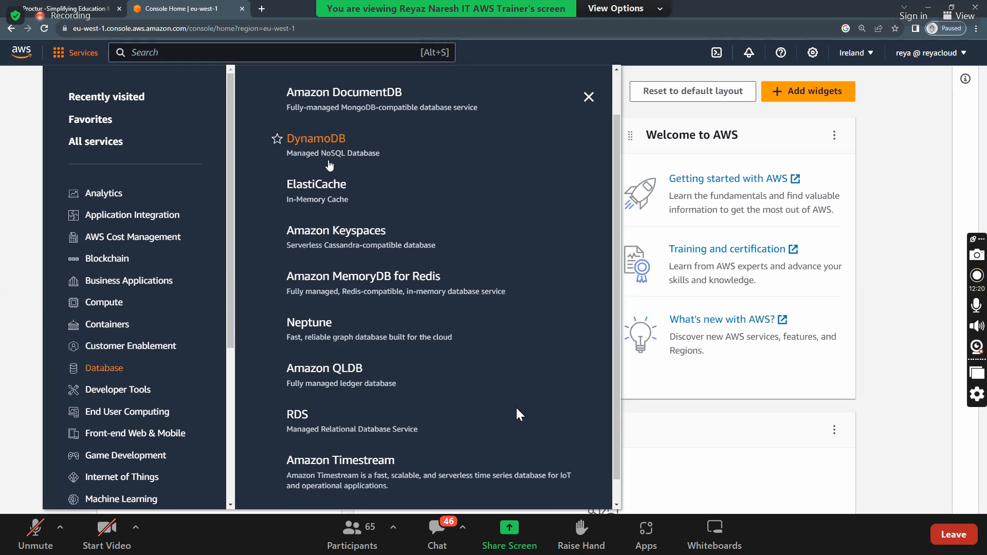
scroll(320, 432, down, 1)
scroll(320, 432, down, 1)
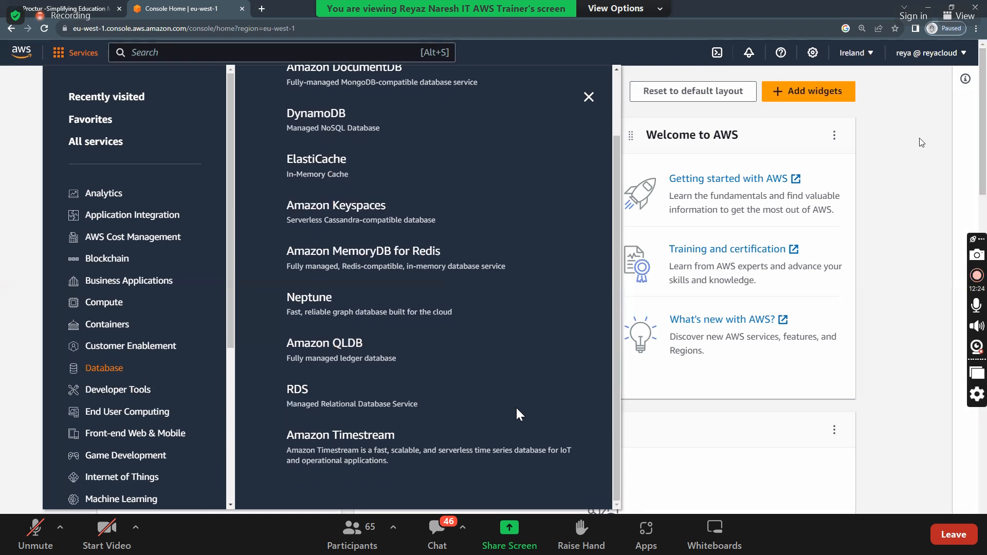
click(977, 132)
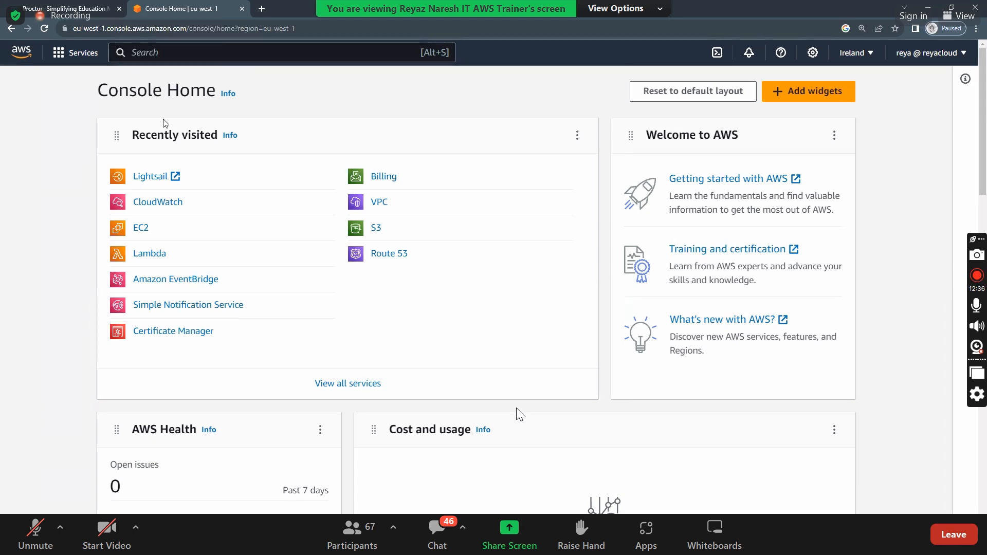
Search the console in turn for iam, s3, ec2, beanstalk and finally rds.
click(151, 52)
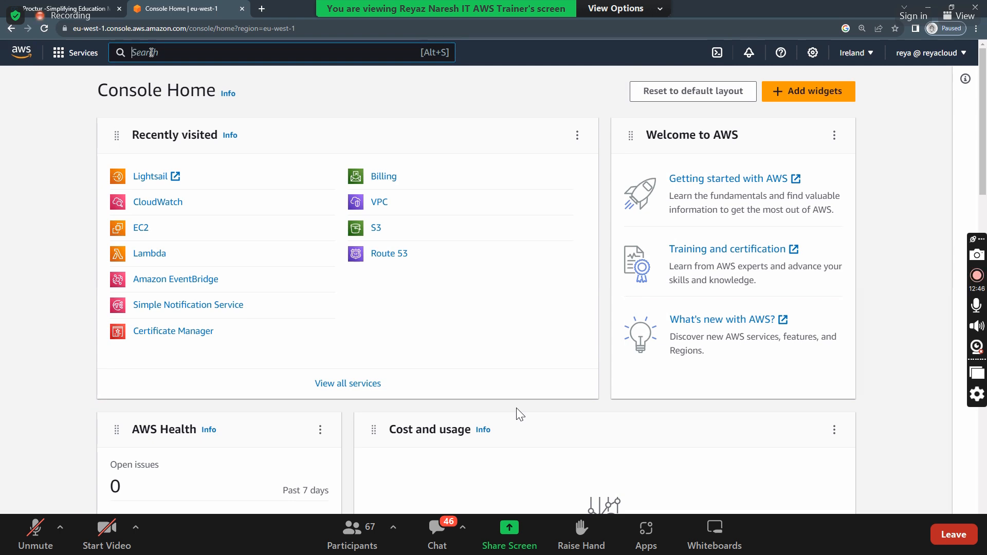
text(iam)
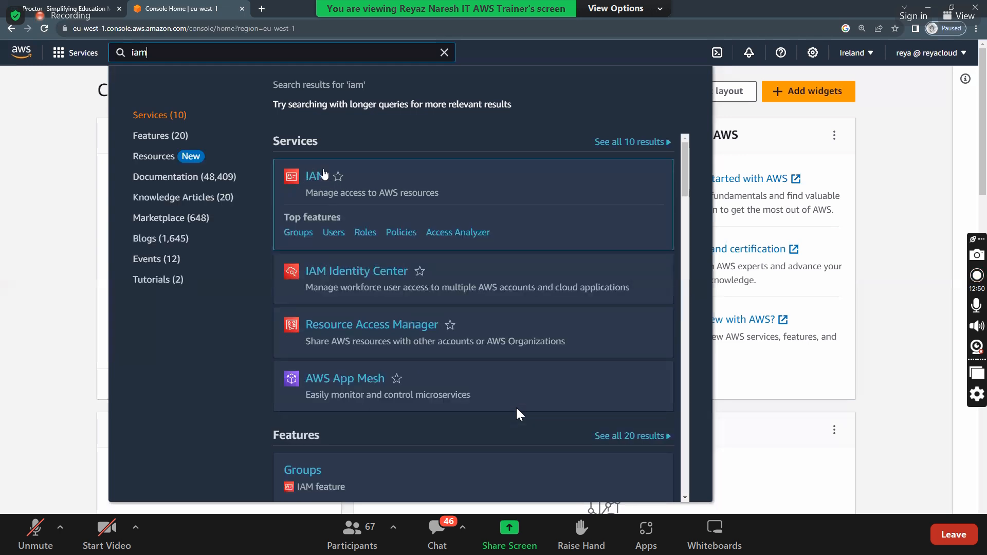
double_click(138, 52)
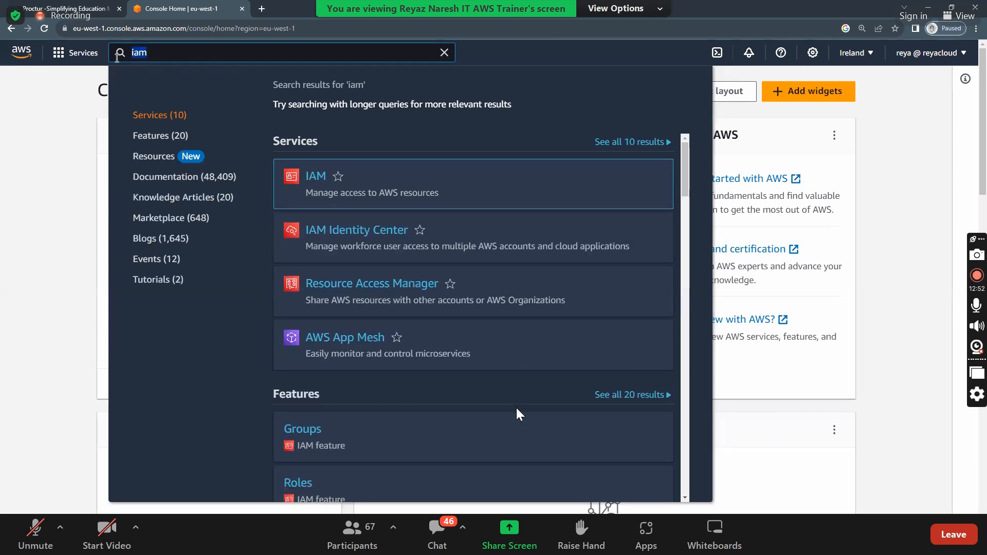
text(s3)
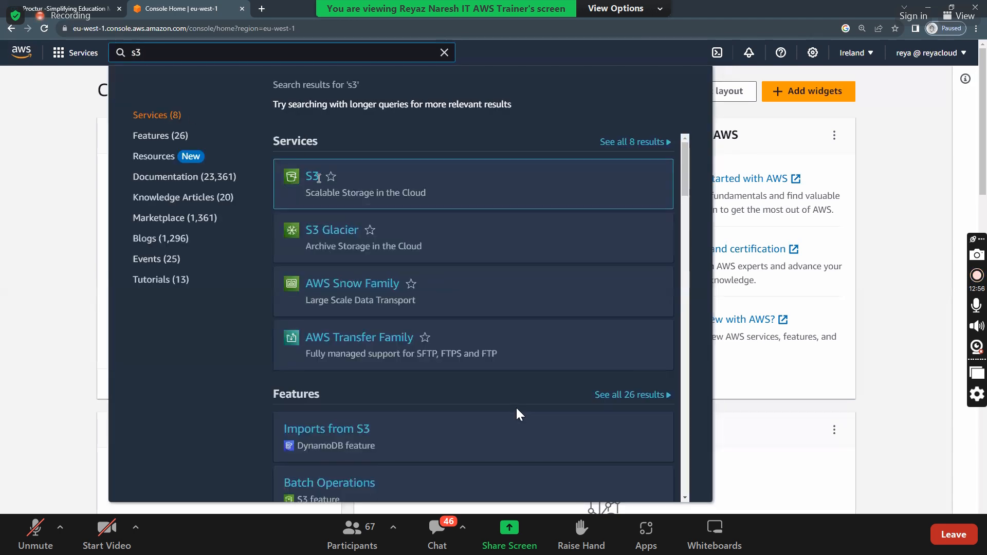
drag(174, 54, 125, 55)
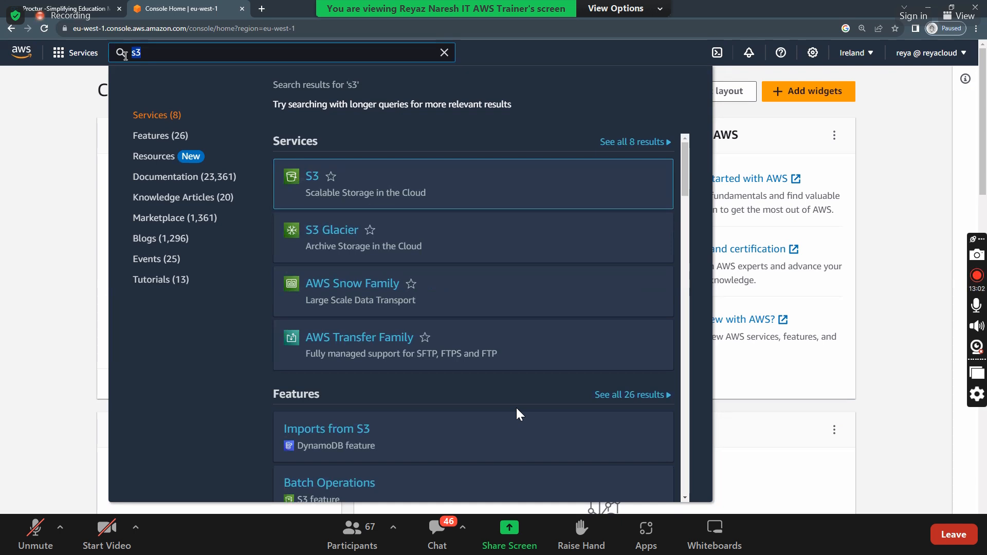
text(ec2)
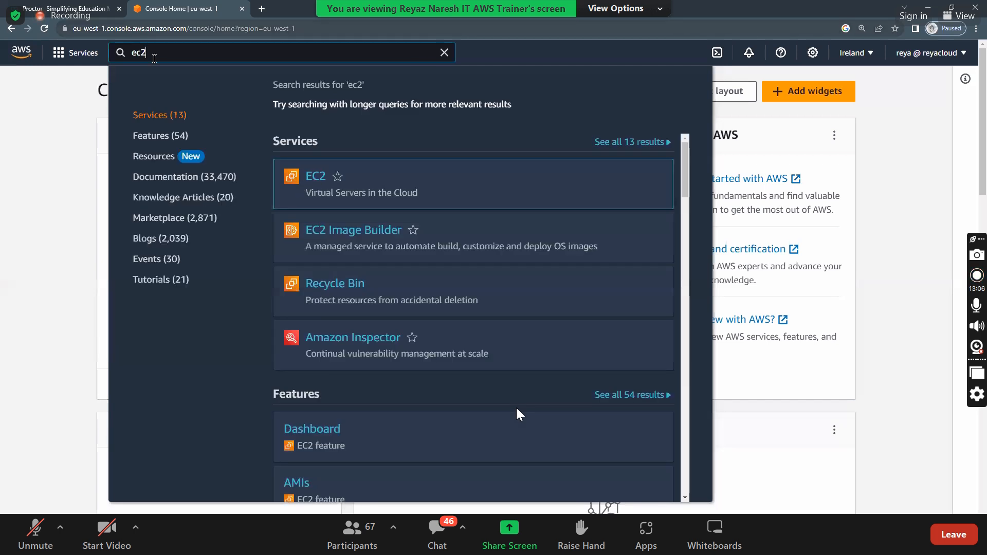
key(BackSpace)
key(BackSpace)
key(BackSpace)
text(b)
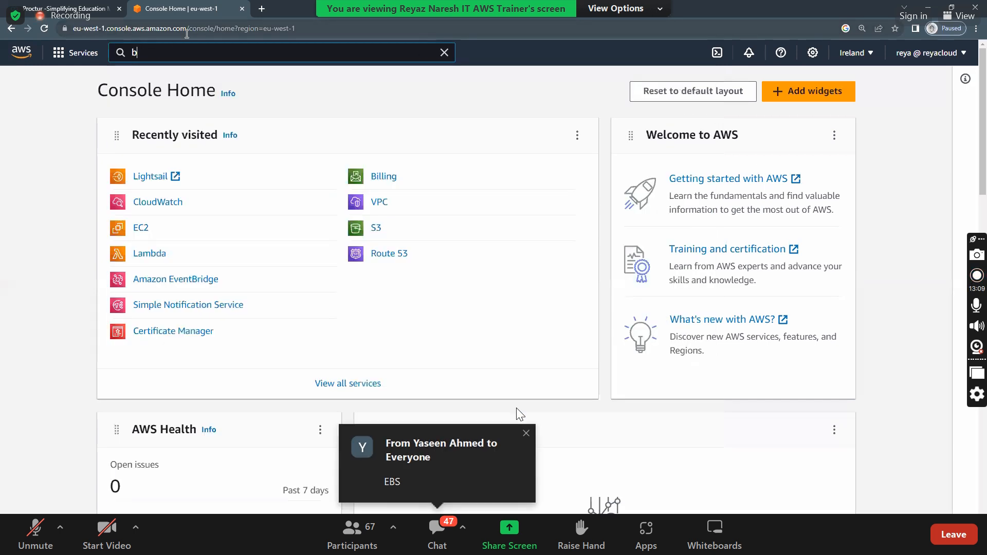
text(eanstalk)
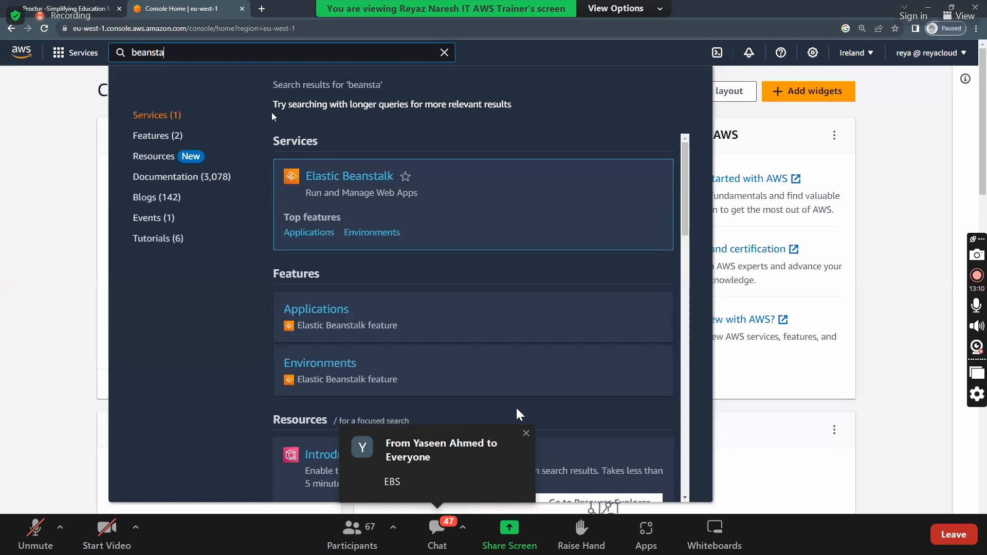
key(ctrl+a)
text(rds)
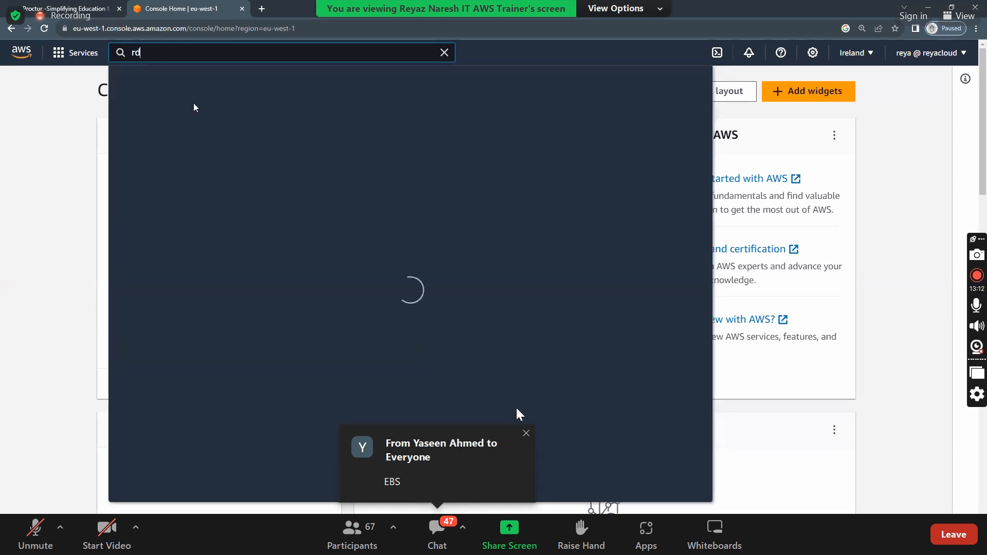
Dismiss the search results, erase the rds query and show the full services list.
click(902, 180)
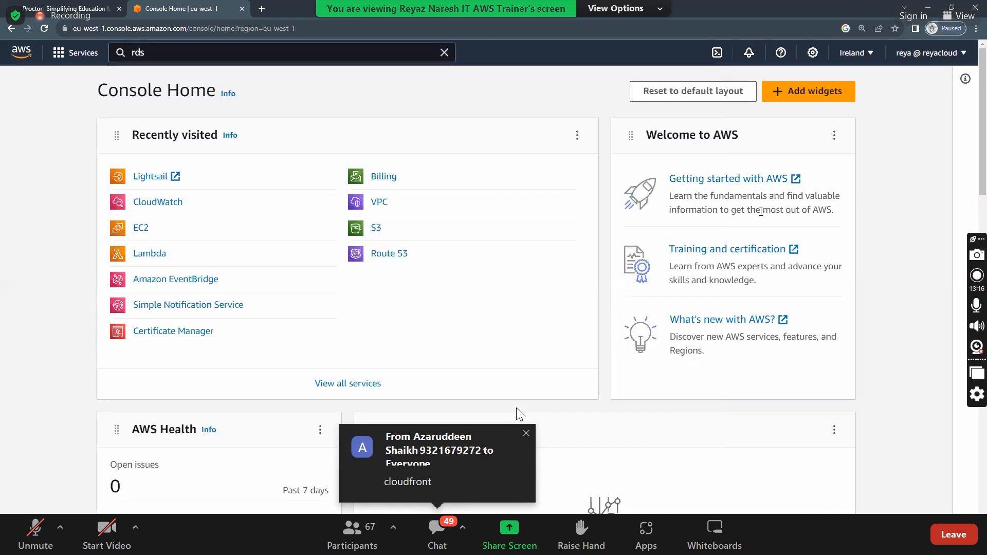
click(183, 48)
key(BackSpace)
key(BackSpace)
key(BackSpace)
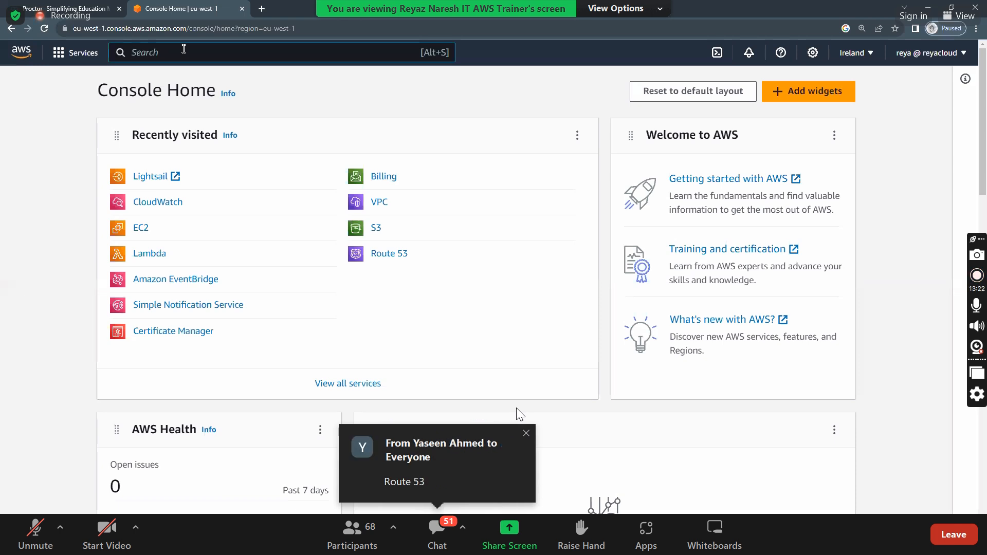
click(83, 53)
Close the services list and launch CloudShell from the top navigation bar.
scroll(119, 206, down, 3)
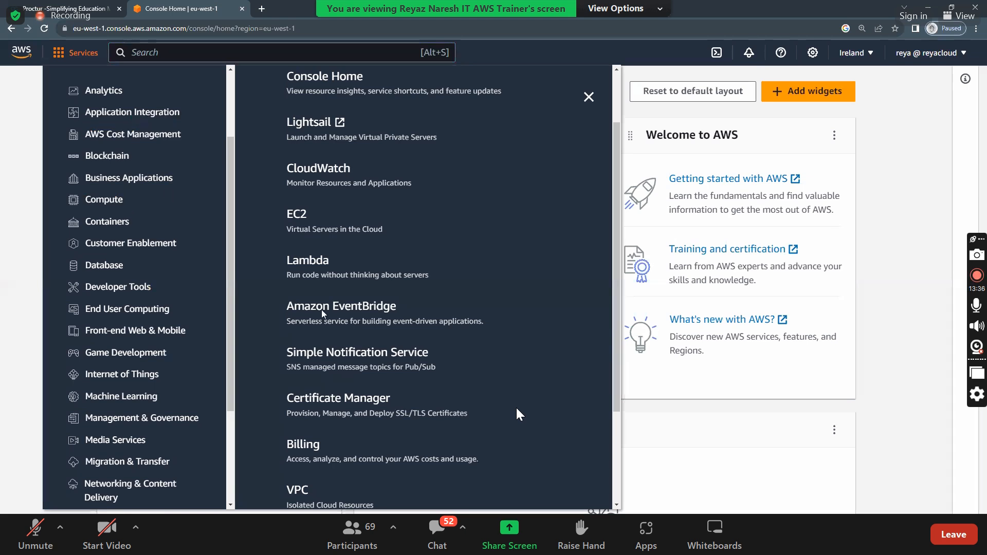
click(589, 97)
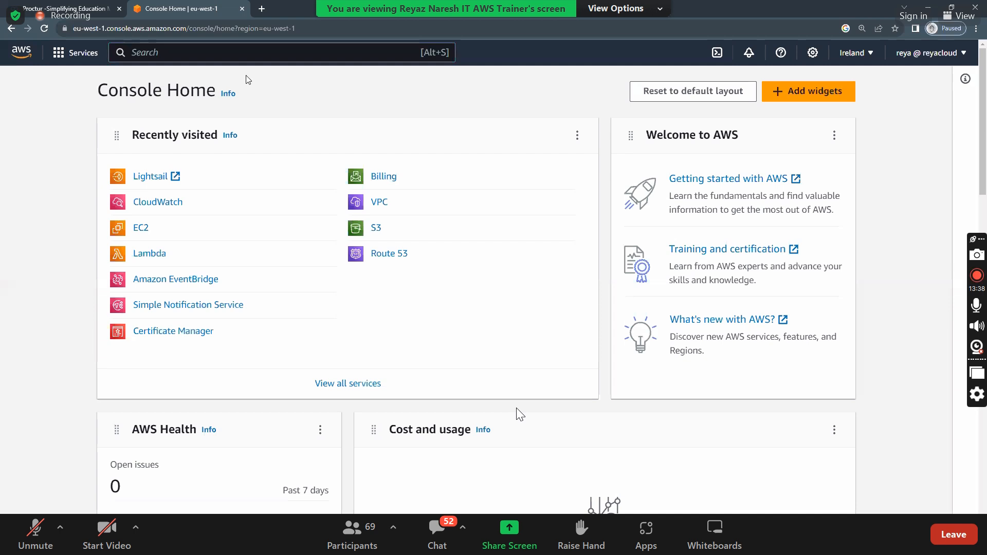
click(252, 54)
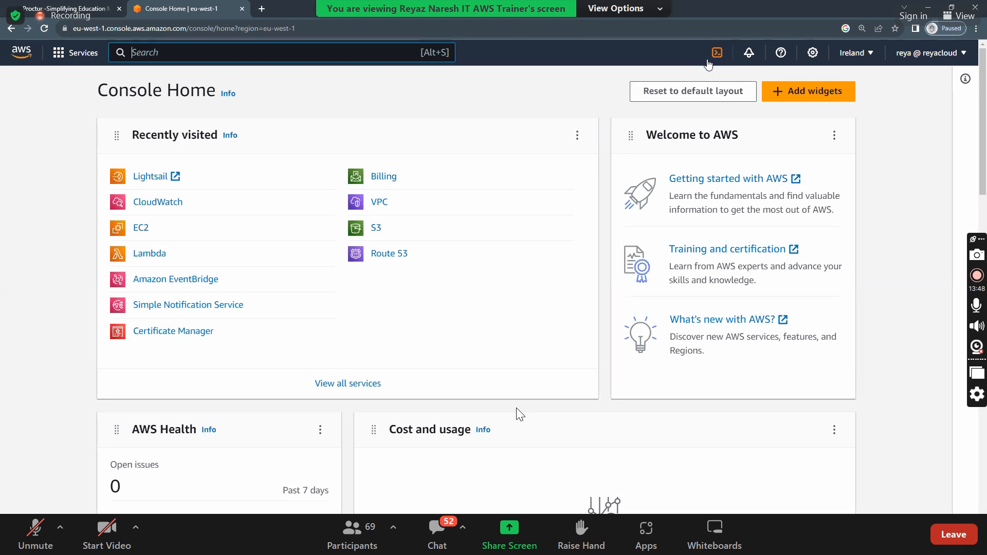
key(alt+s)
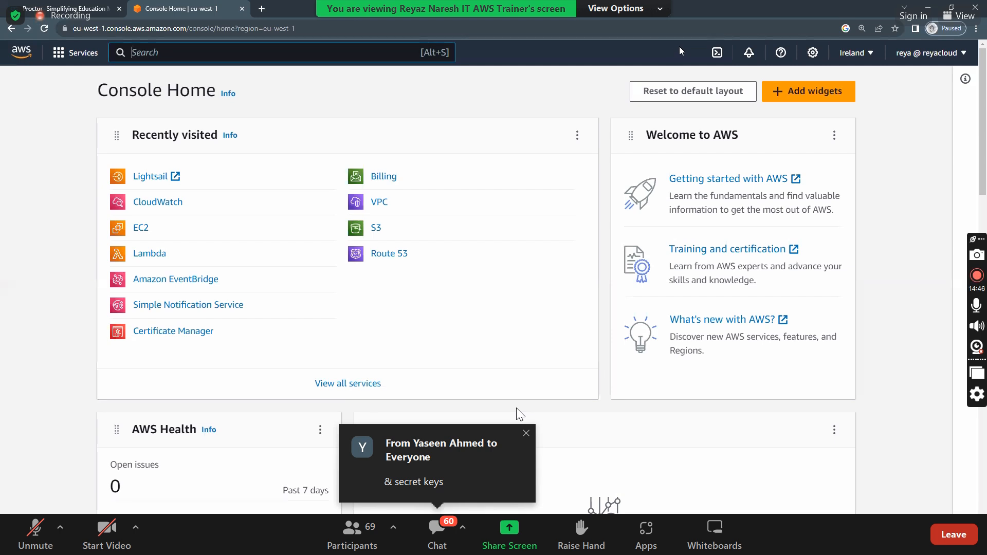
click(717, 52)
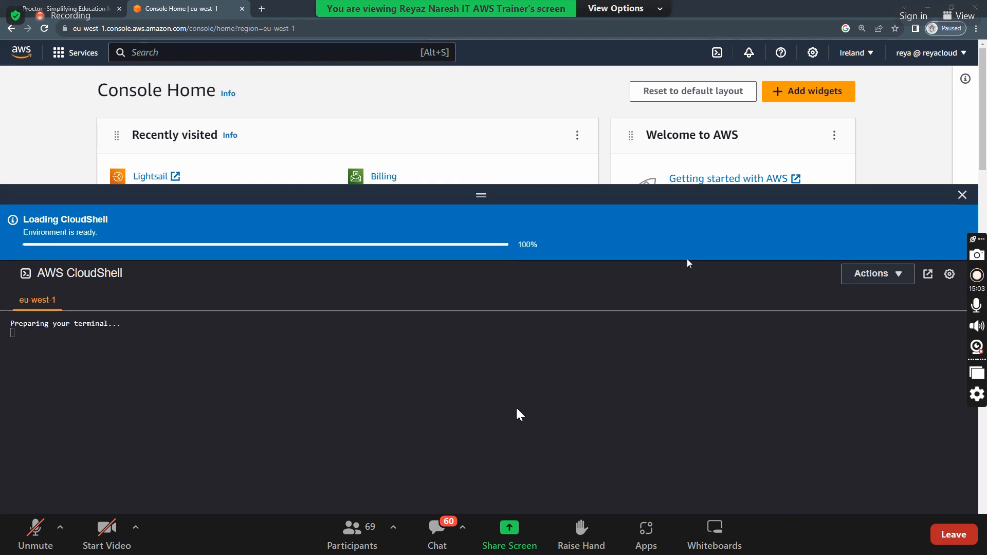
Run 'aws --version' in CloudShell, confirming aws-cli/2.13.21 with Python/3.11.5.
click(383, 271)
text(aws --)
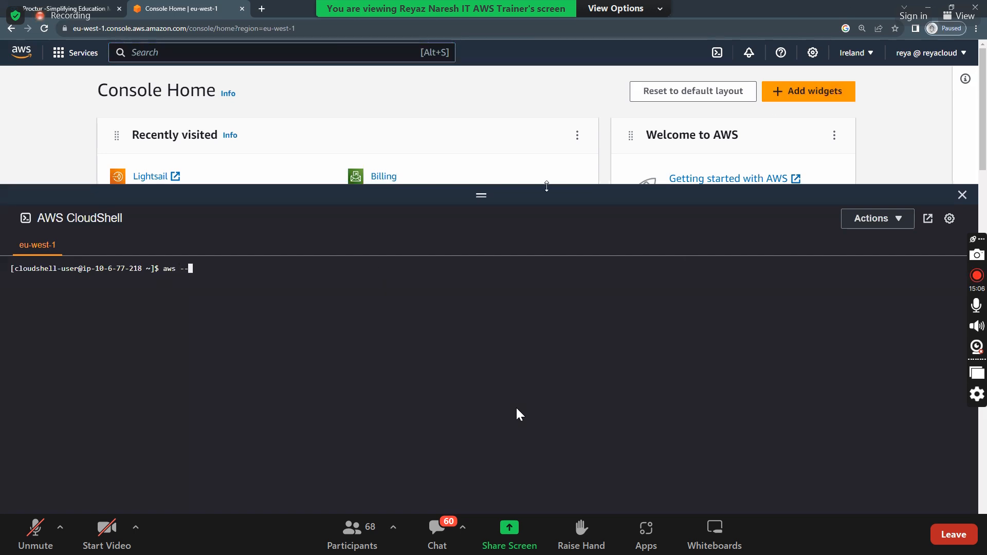
text(version)
key(Return)
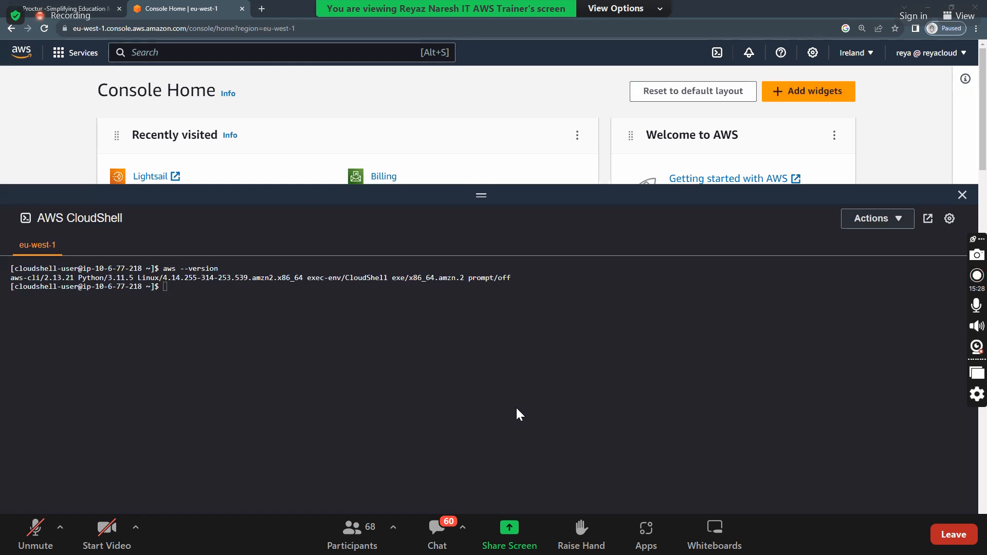
key(super)
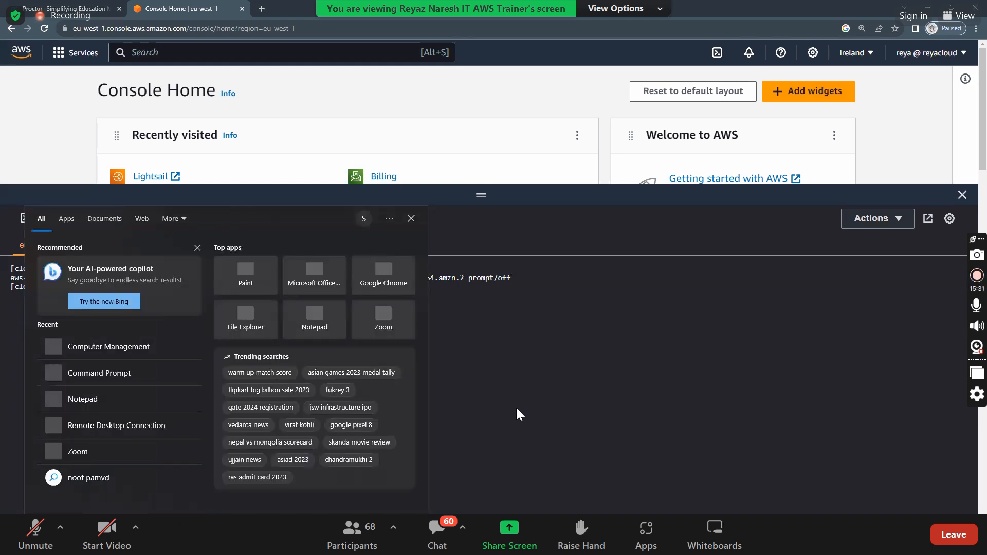
Write 'If you want to use AWSCLI directly choose AWS CloudShell on the main console page' in Notepad.
text(note)
click(135, 263)
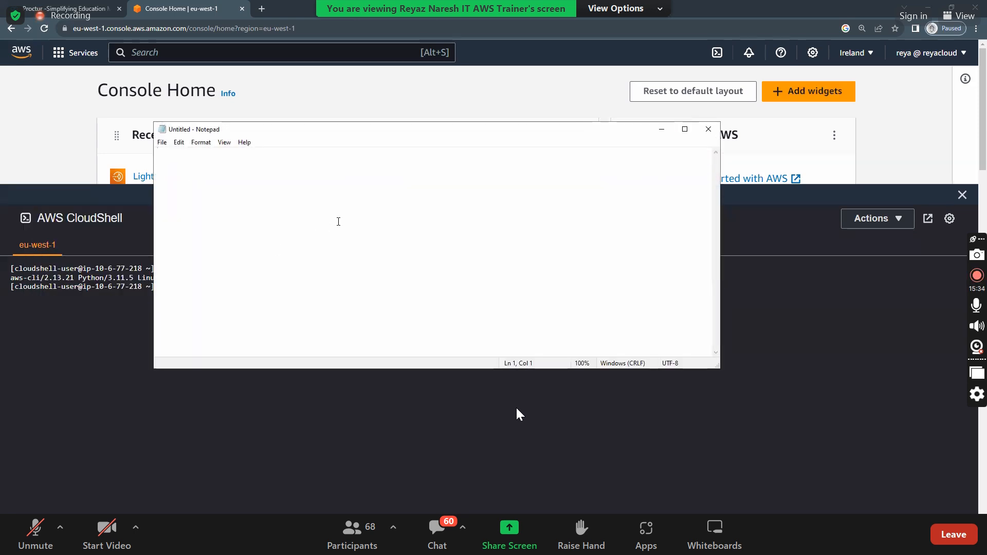
text(If you want to )
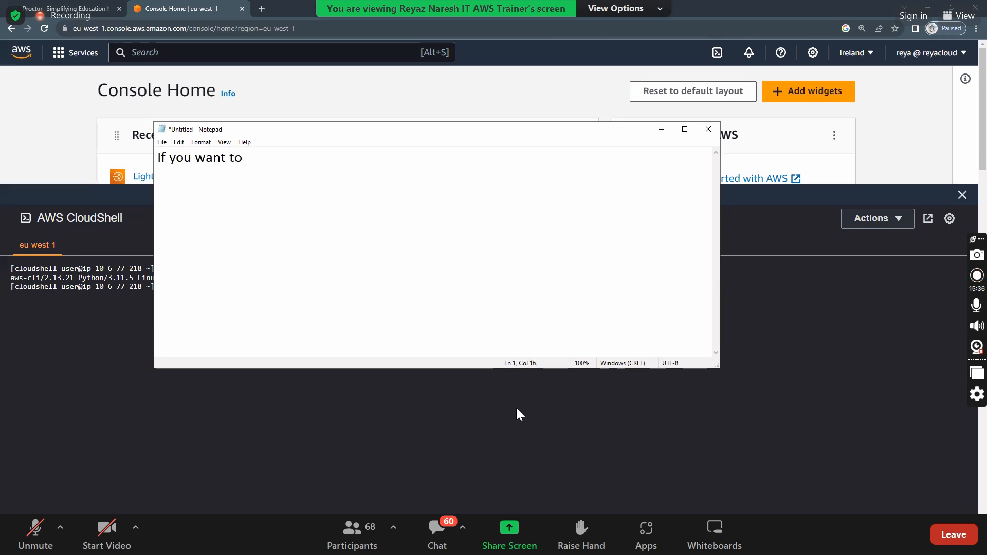
text(use AWSCLI dire)
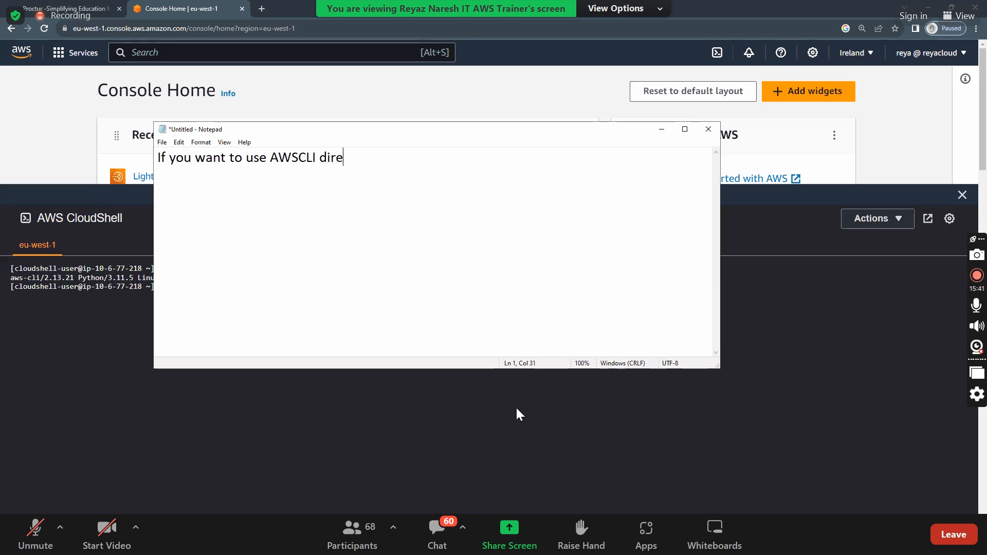
text(ctly choose )
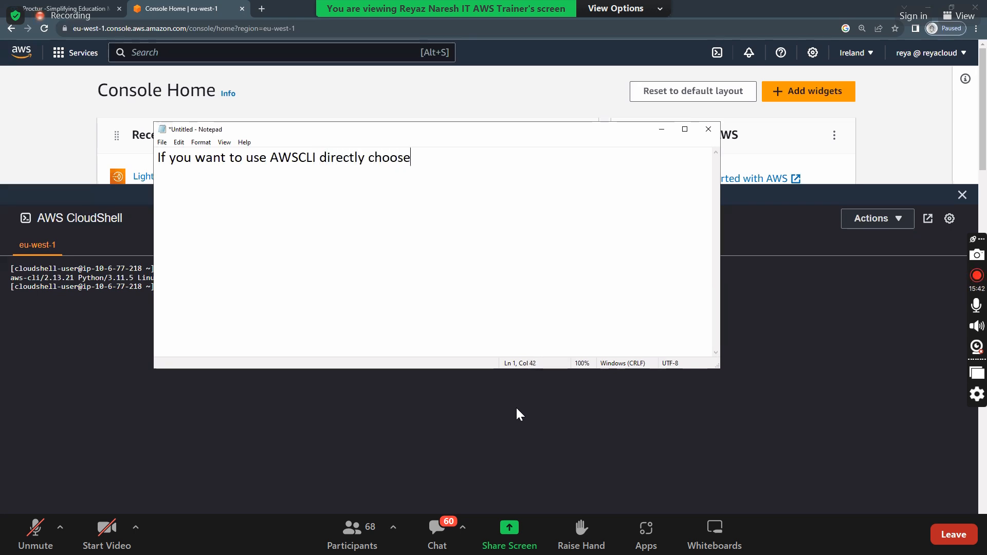
text(AWS C)
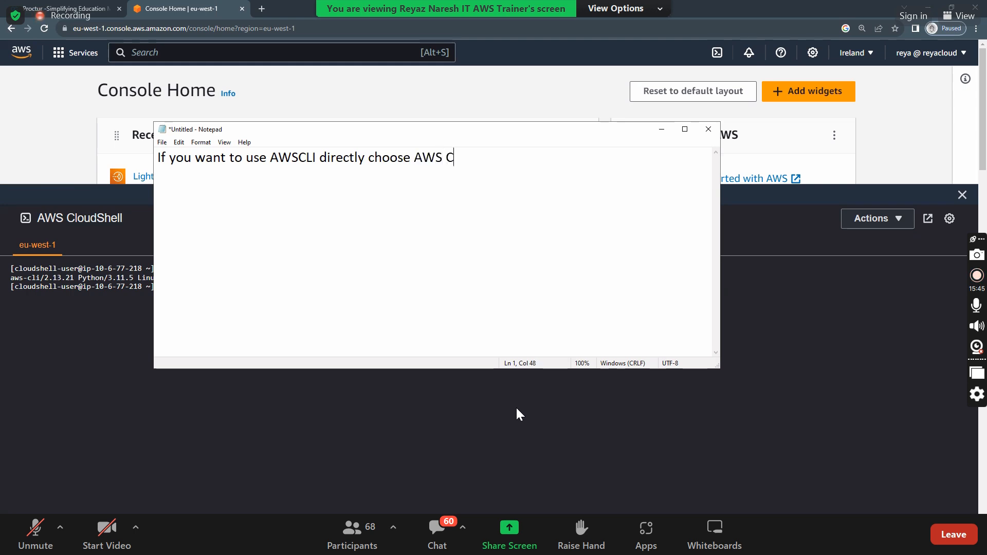
text(loudShell on the)
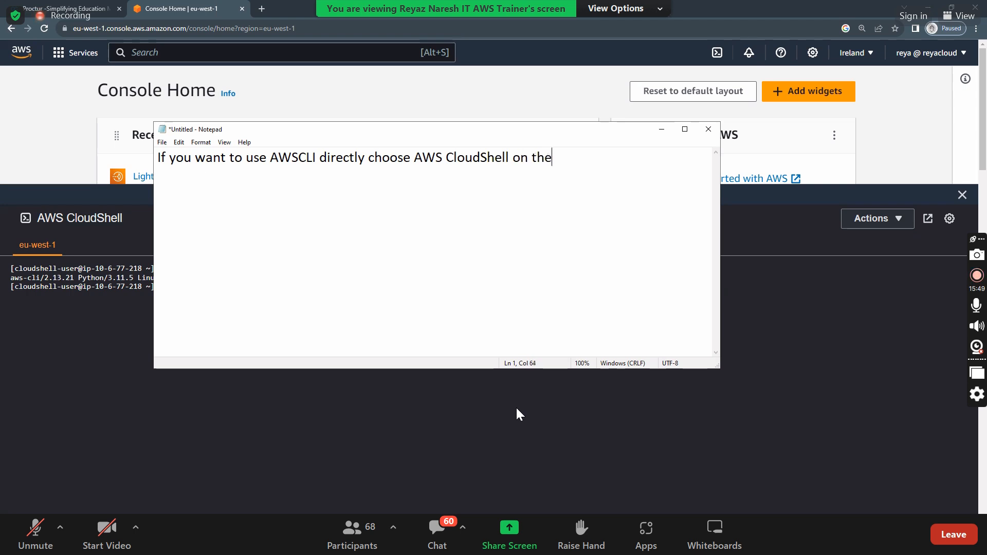
text( main console page)
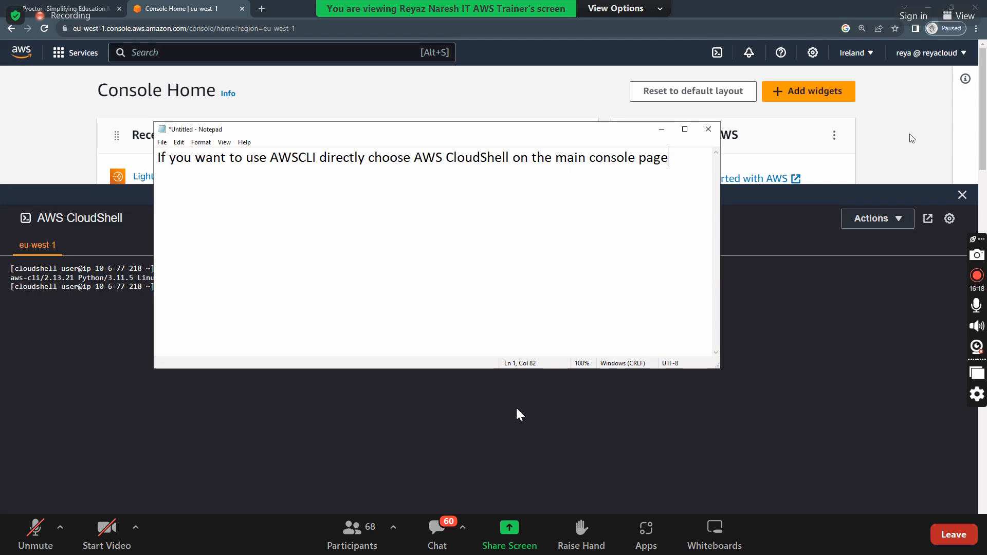
click(912, 151)
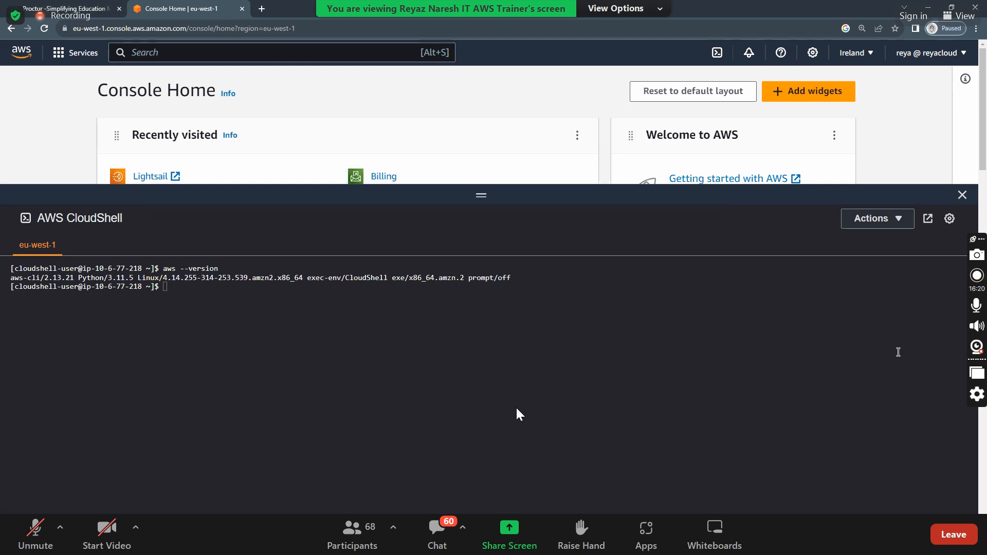
Reopen CloudShell and delete its home directory, confirming with 'delete'.
click(961, 195)
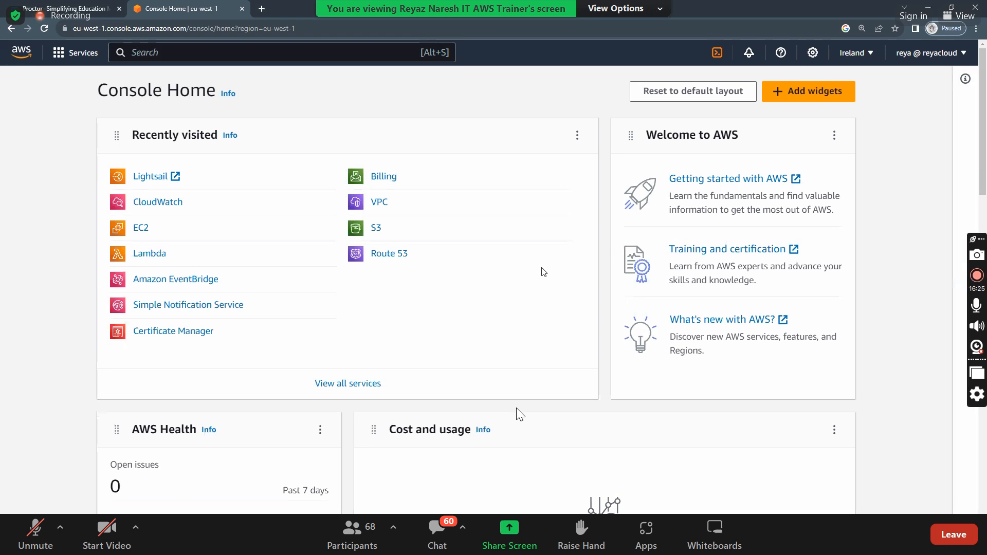
click(714, 53)
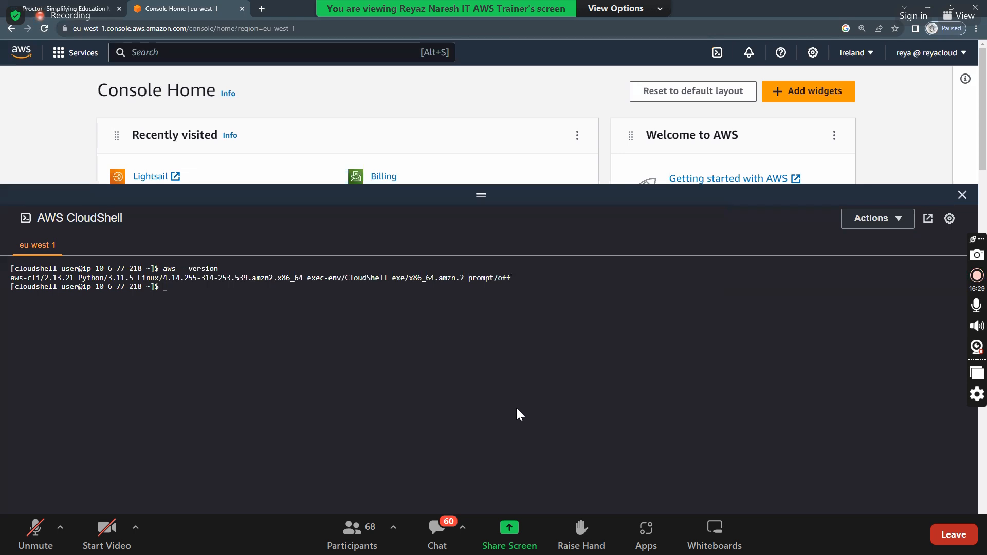
click(894, 220)
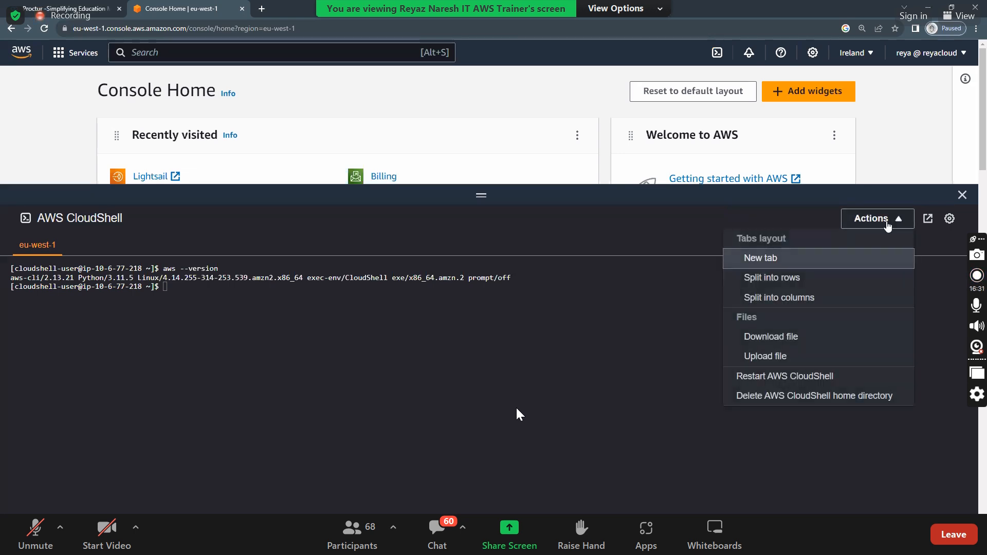
click(859, 397)
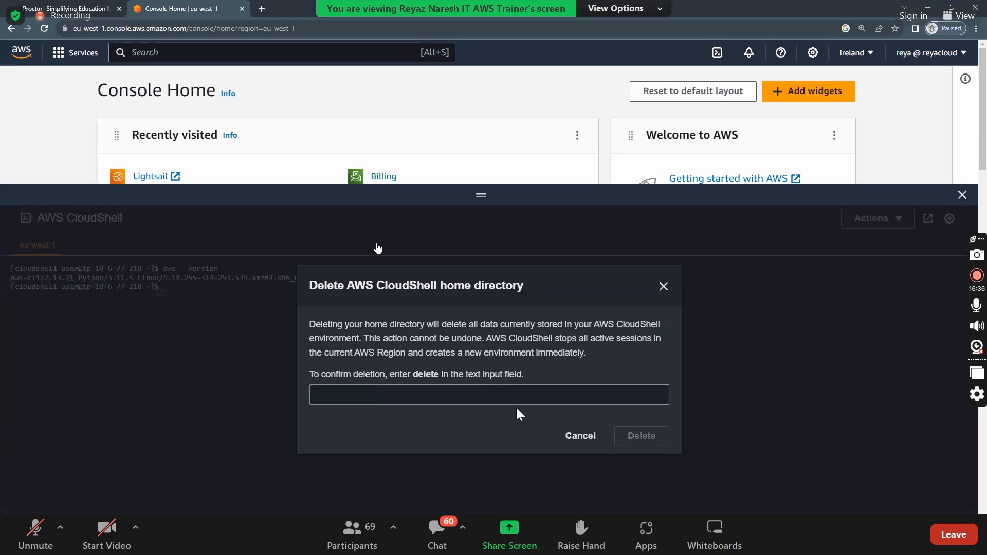
click(539, 387)
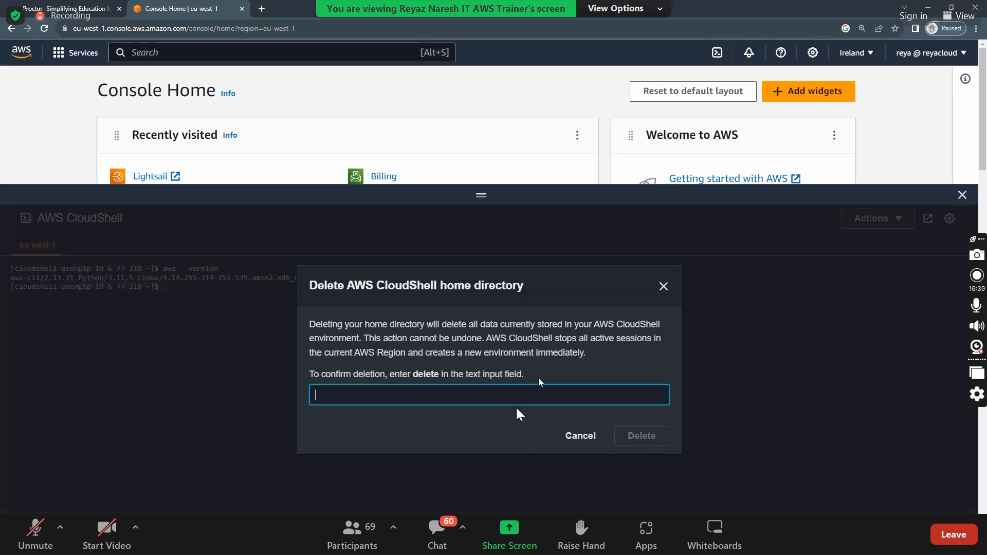
text(delete)
click(639, 437)
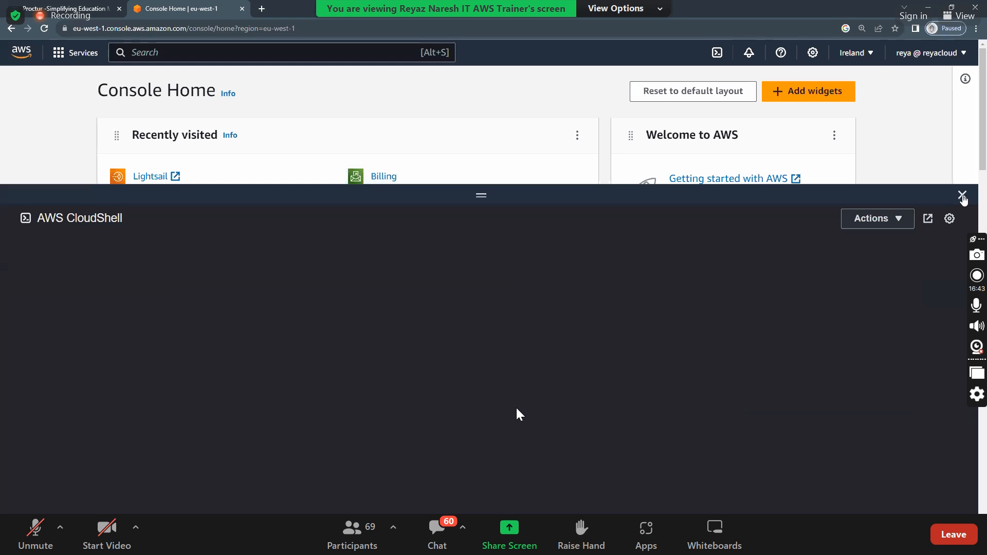
Dismiss the CloudShell panel with the X at its top right.
click(962, 196)
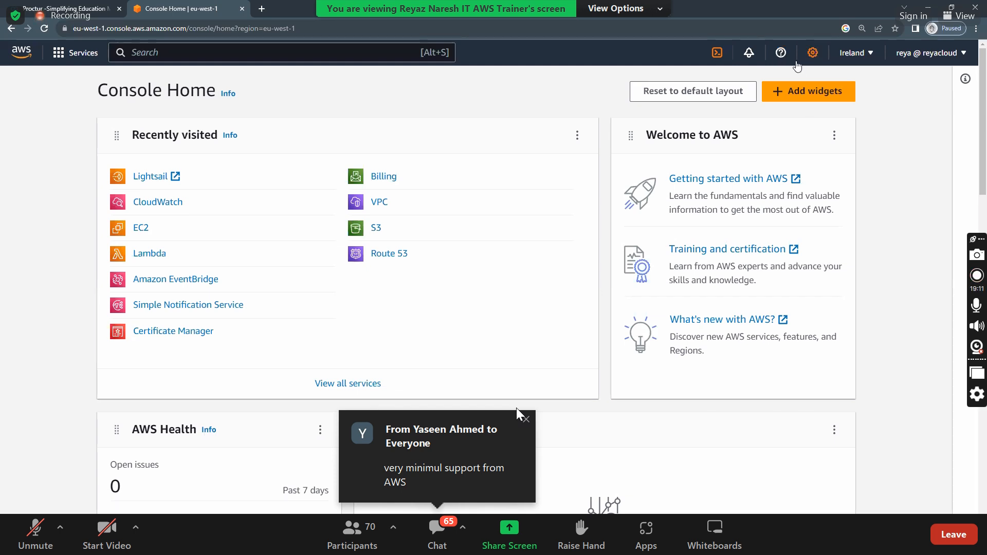
Open Support Center from the help menu in a new browser tab and switch to it.
click(782, 55)
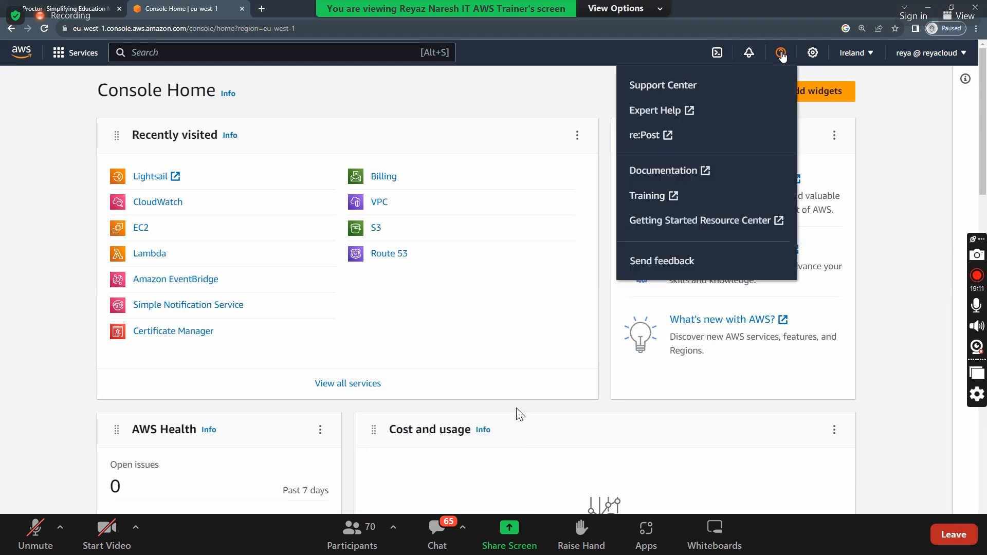
right_click(667, 85)
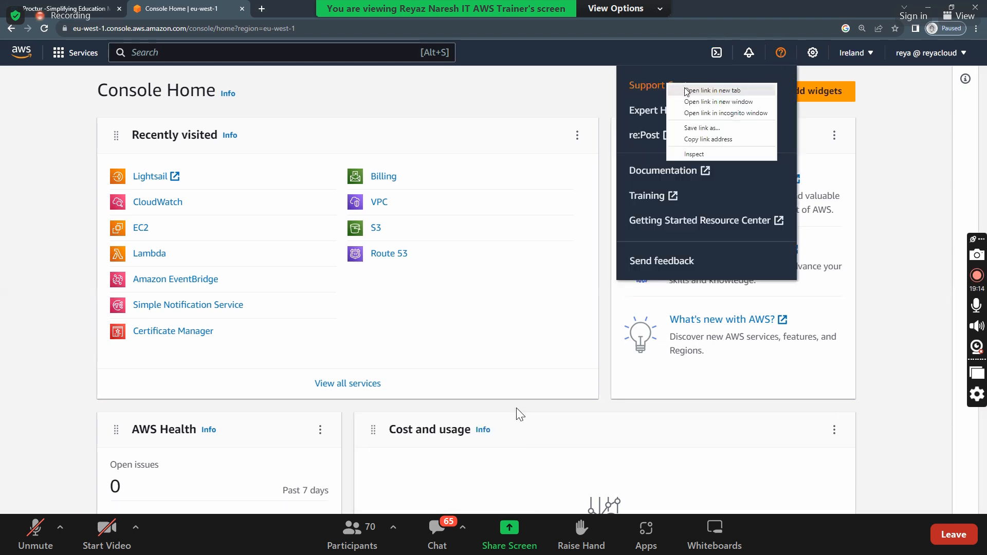
click(692, 90)
click(410, 105)
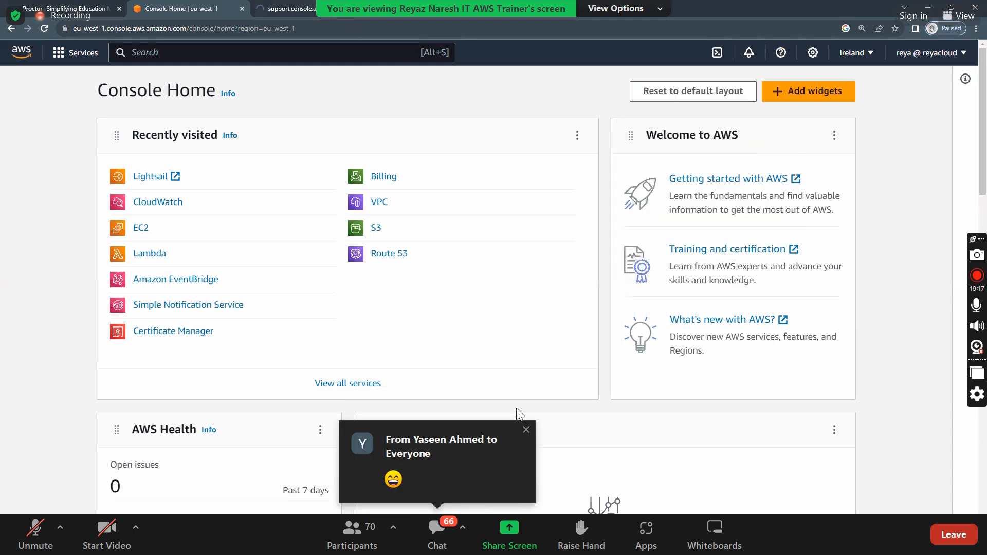
click(288, 9)
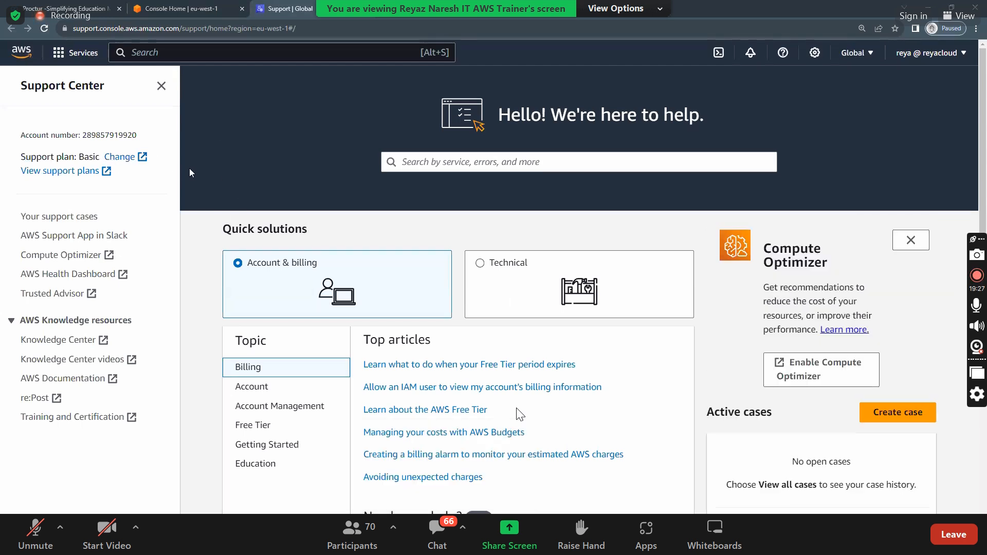
Highlight the account number on the Support Center page, then start a new support case.
drag(83, 132, 147, 135)
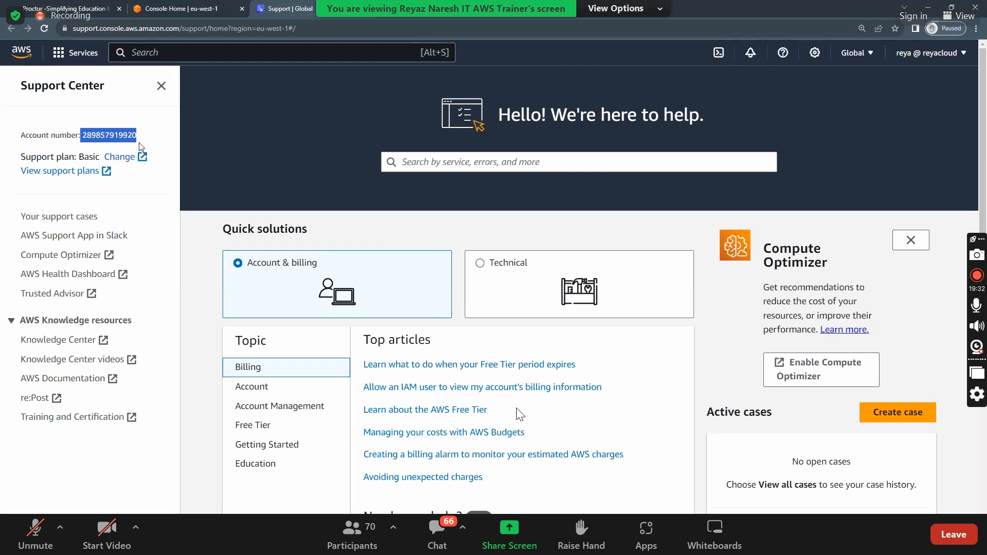
double_click(123, 135)
click(216, 8)
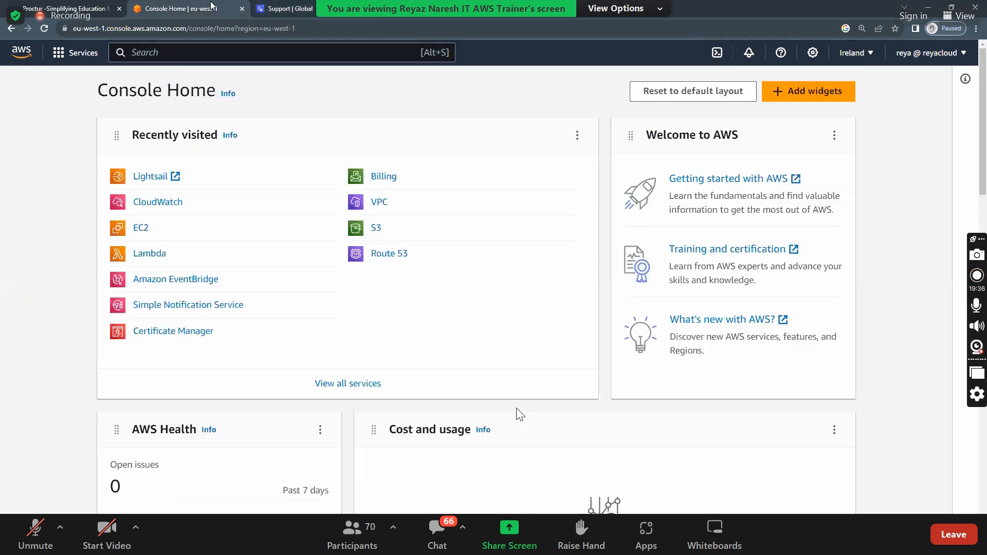
click(302, 7)
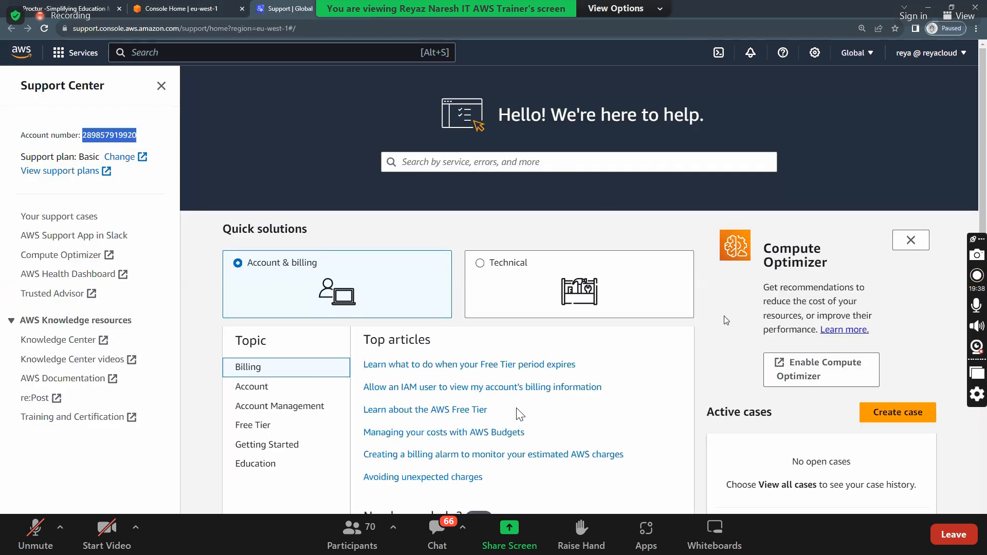
scroll(521, 415, down, 2)
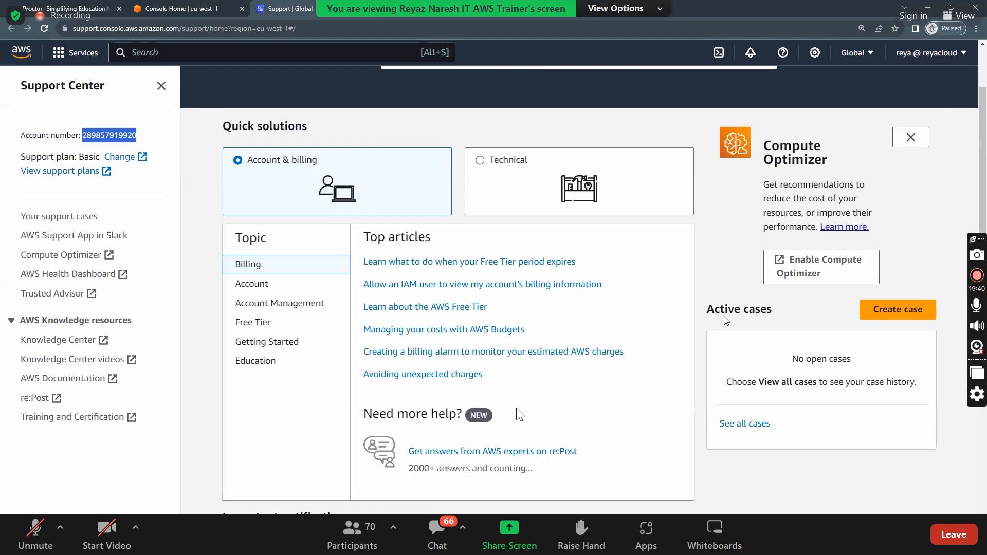
click(903, 312)
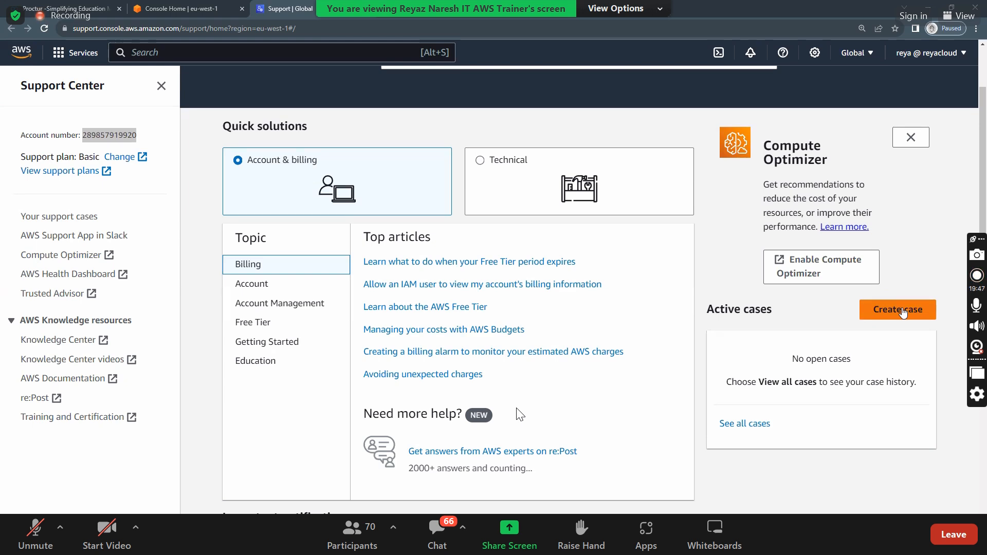
click(903, 311)
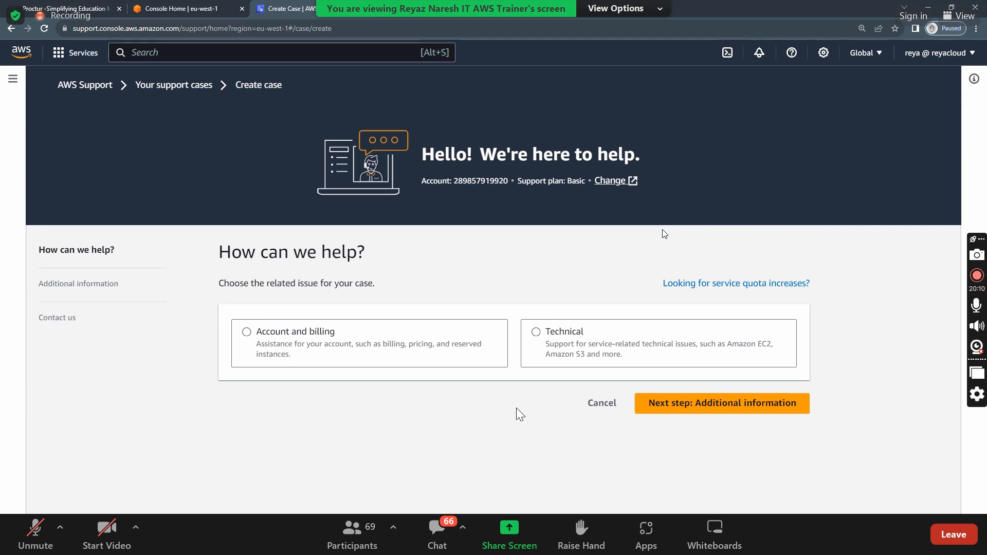
Pick Account and billing, then Technical, revealing that technical support isn't available on the Basic plan.
click(366, 344)
scroll(375, 346, down, 2)
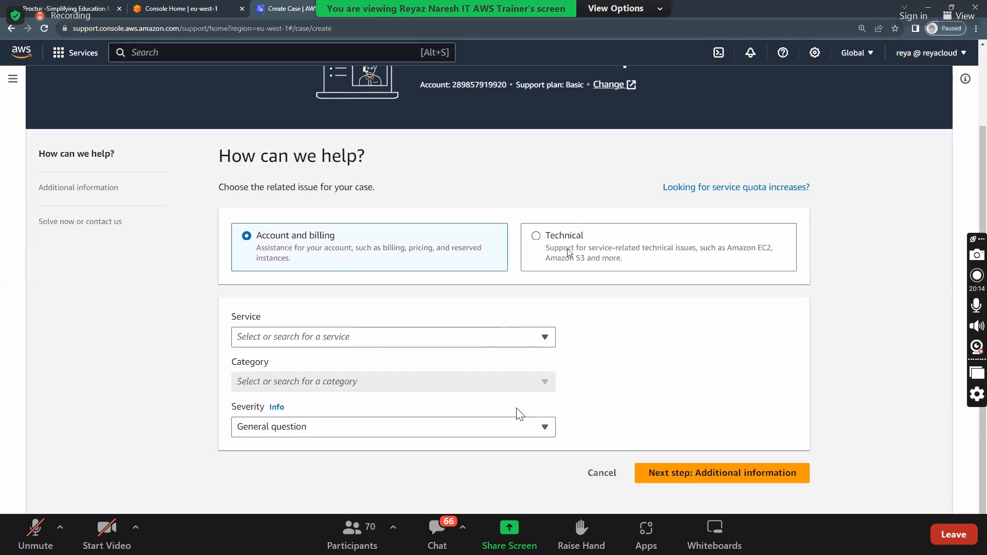
click(570, 248)
drag(365, 376, 672, 375)
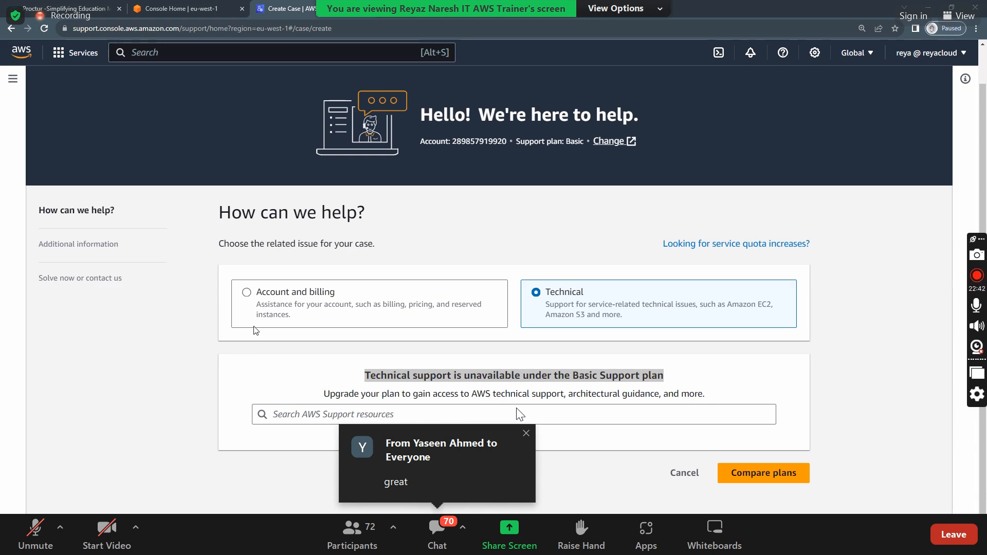
Switch the case back to Account and billing with Billing as the service.
click(274, 306)
scroll(273, 314, down, 1)
click(310, 339)
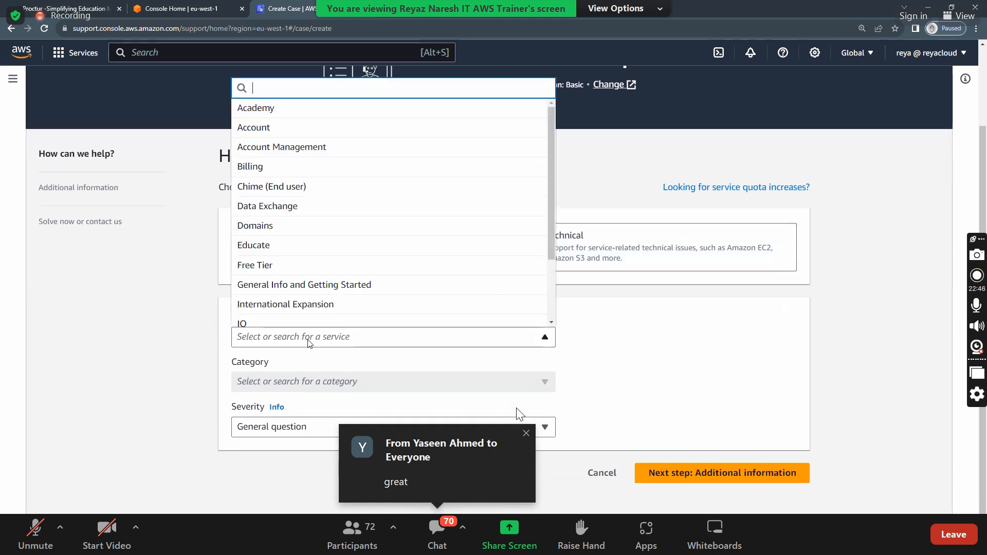
click(256, 171)
Choose Charge Inquiry as the billing category.
scroll(302, 227, down, 3)
click(302, 227)
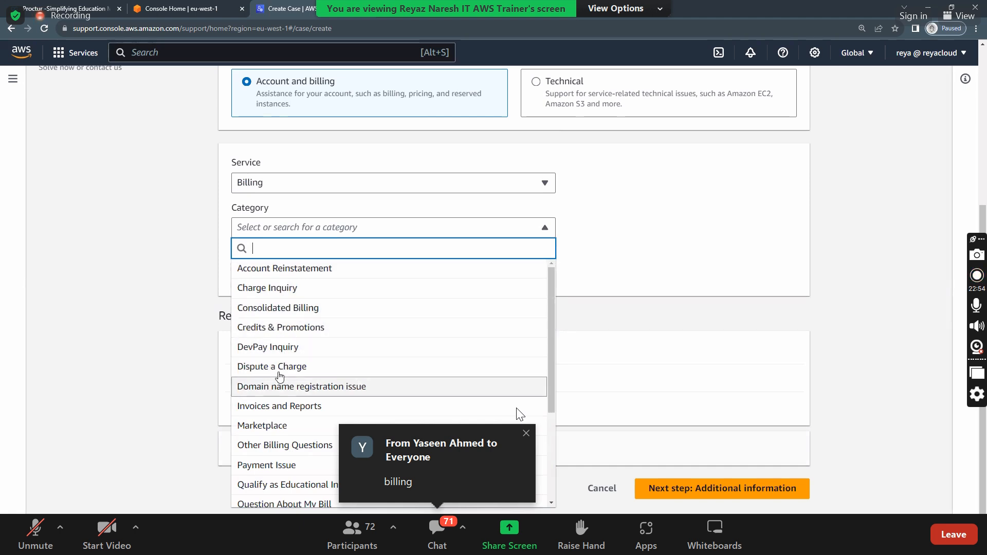
scroll(288, 383, down, 2)
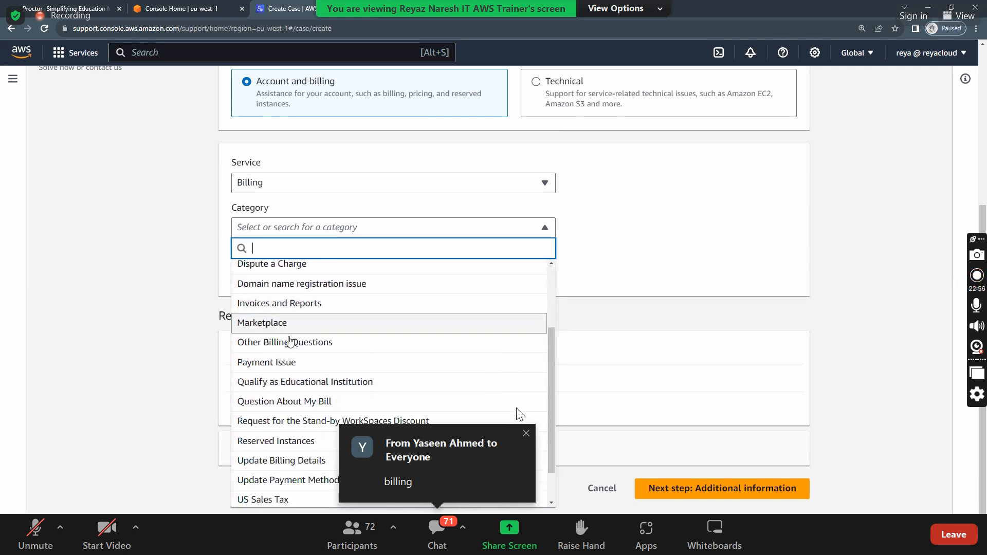
scroll(286, 380, down, 2)
scroll(268, 487, up, 2)
scroll(288, 374, up, 2)
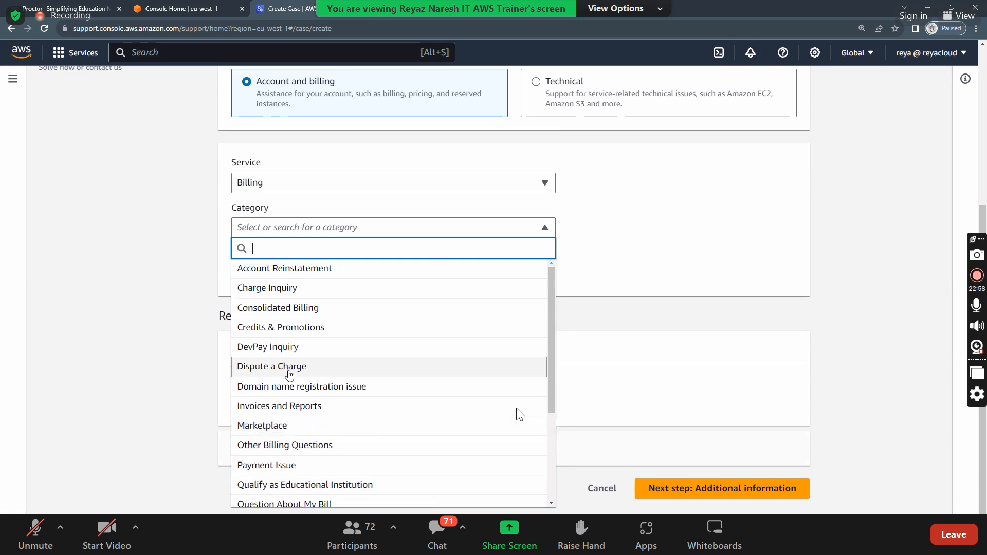
scroll(288, 373, up, 2)
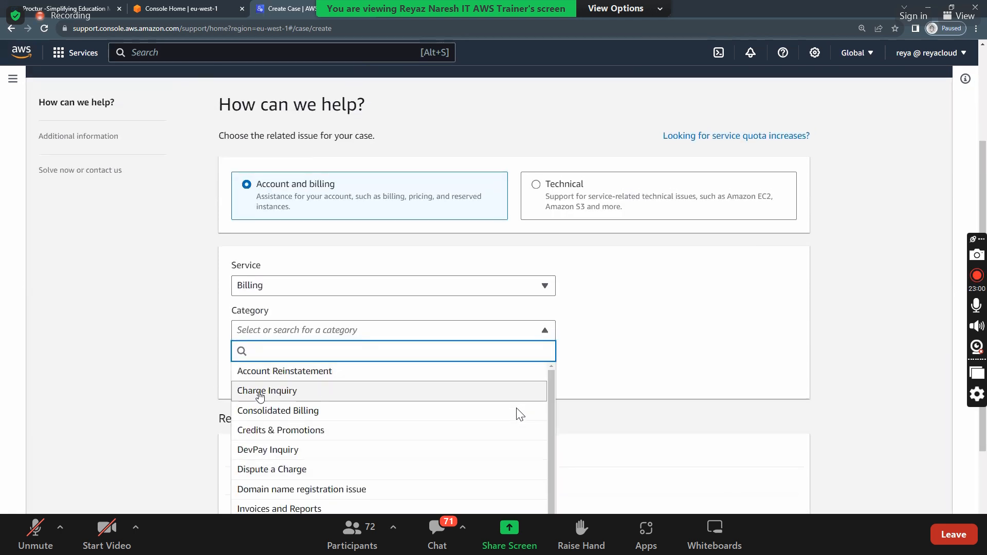
click(262, 396)
scroll(517, 410, down, 2)
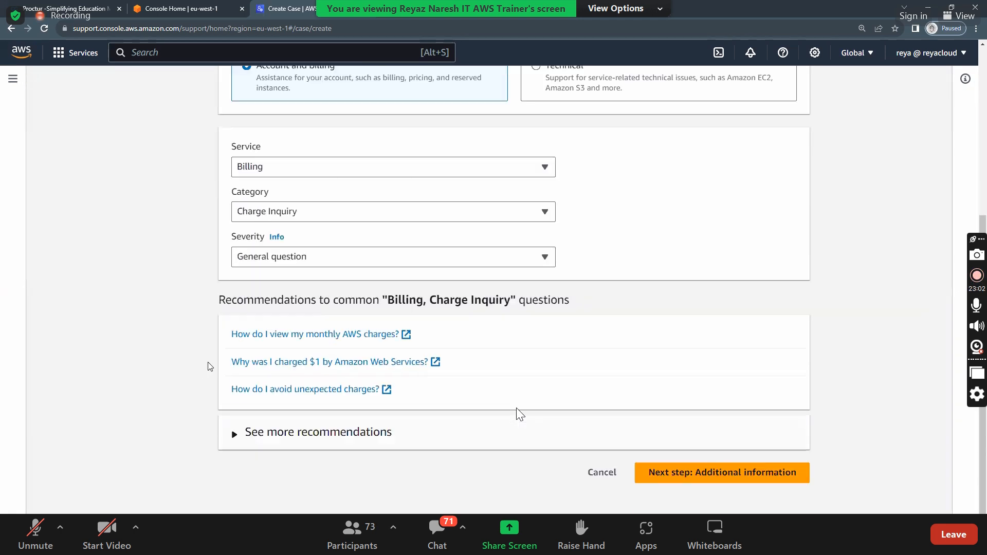
scroll(519, 413, up, 4)
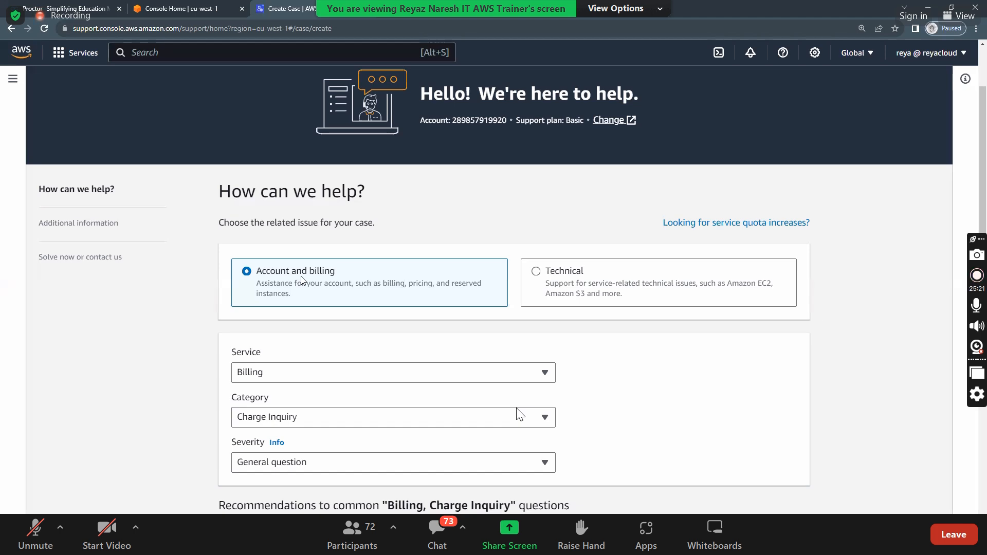
Scroll down to review the recommended answers for Billing, Charge Inquiry questions.
scroll(447, 329, down, 3)
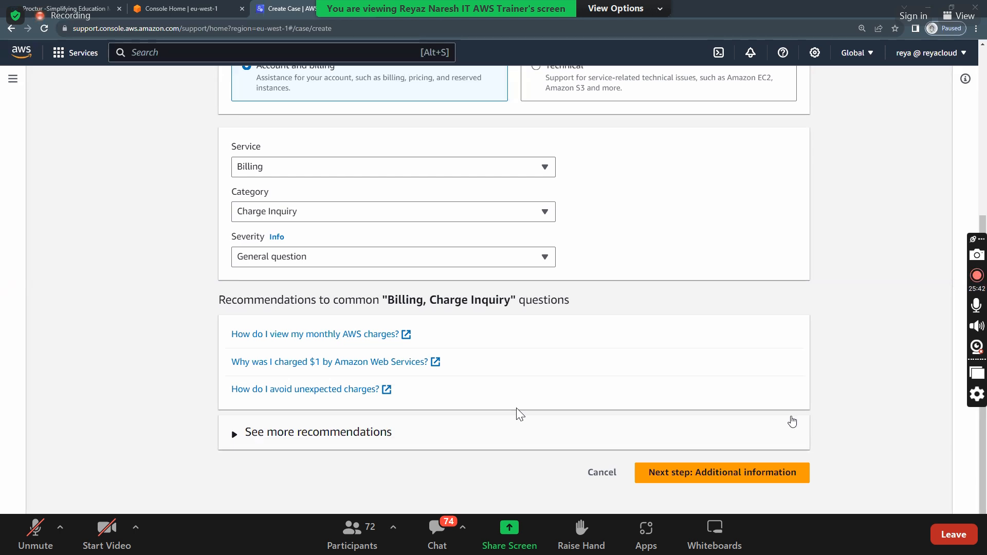
Cancel the draft case and confirm Clear to wipe the form.
click(602, 472)
click(637, 353)
click(601, 404)
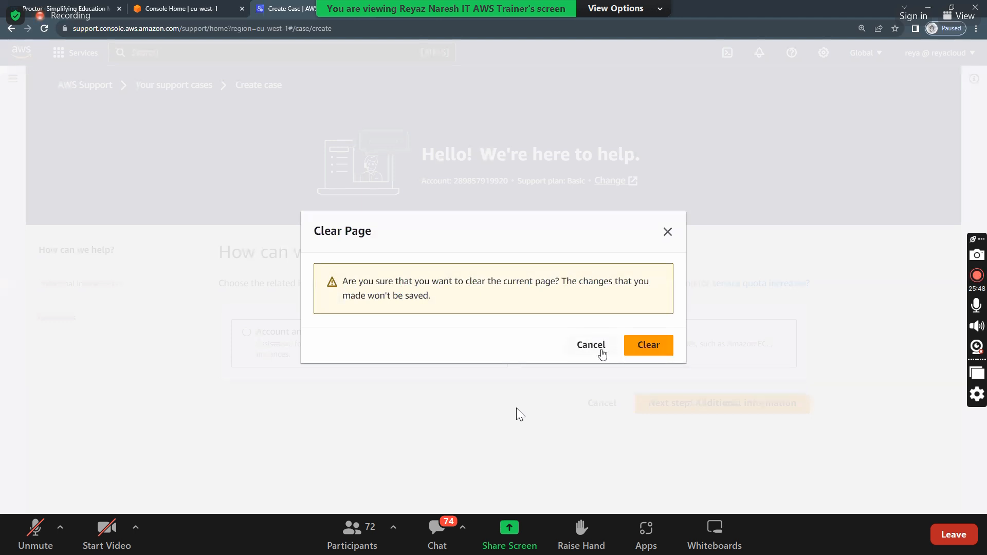
click(597, 346)
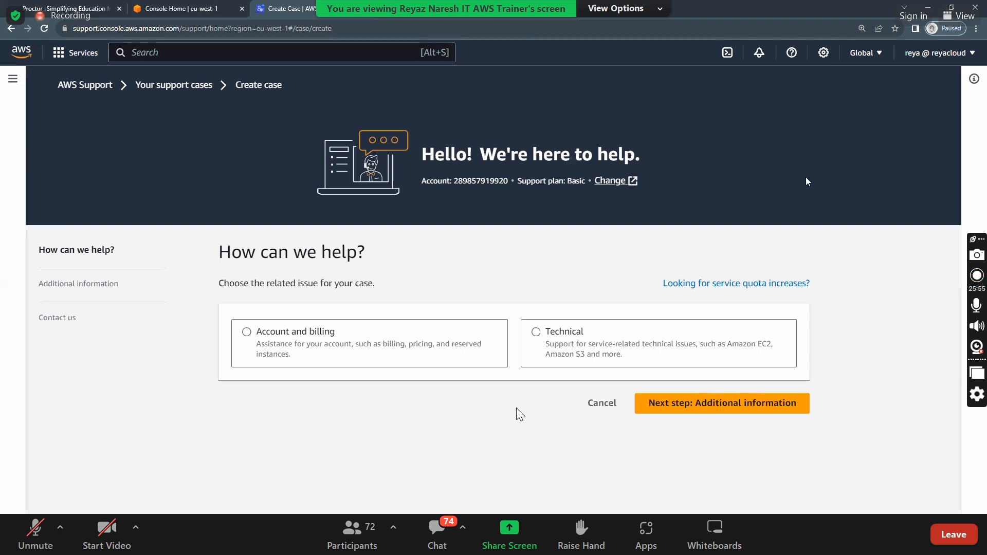
Glance at the console settings panel, then close the Create case tab with Ctrl+W.
click(824, 56)
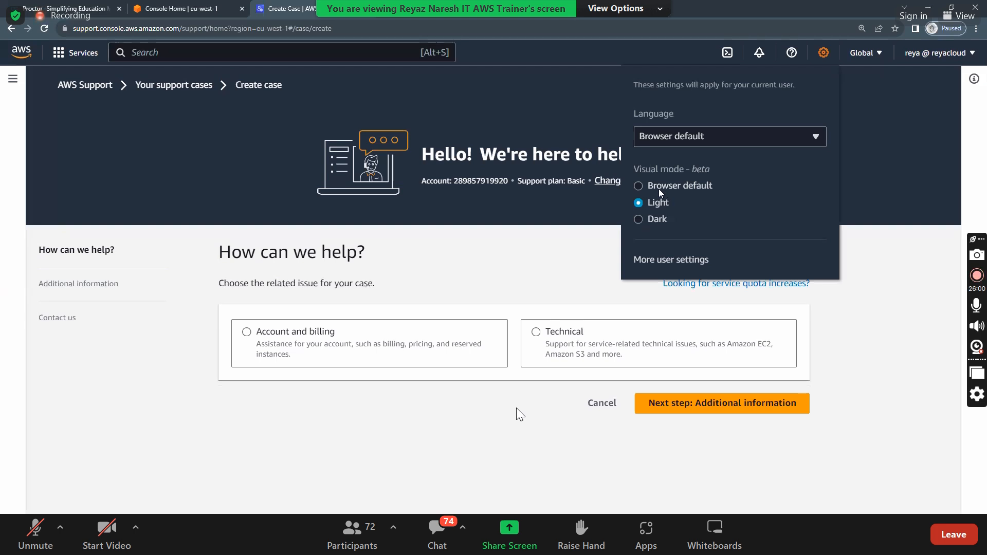
click(918, 171)
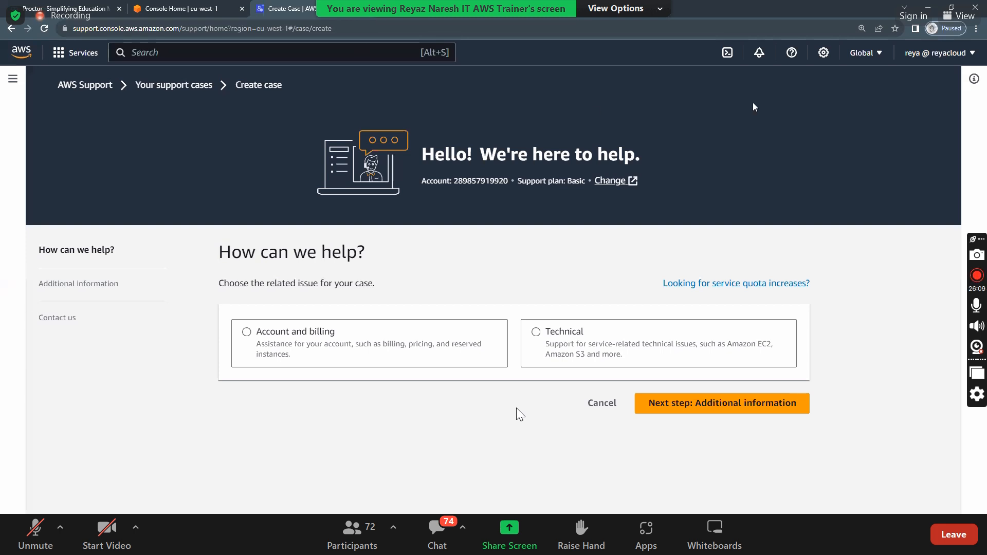
key(ctrl+w)
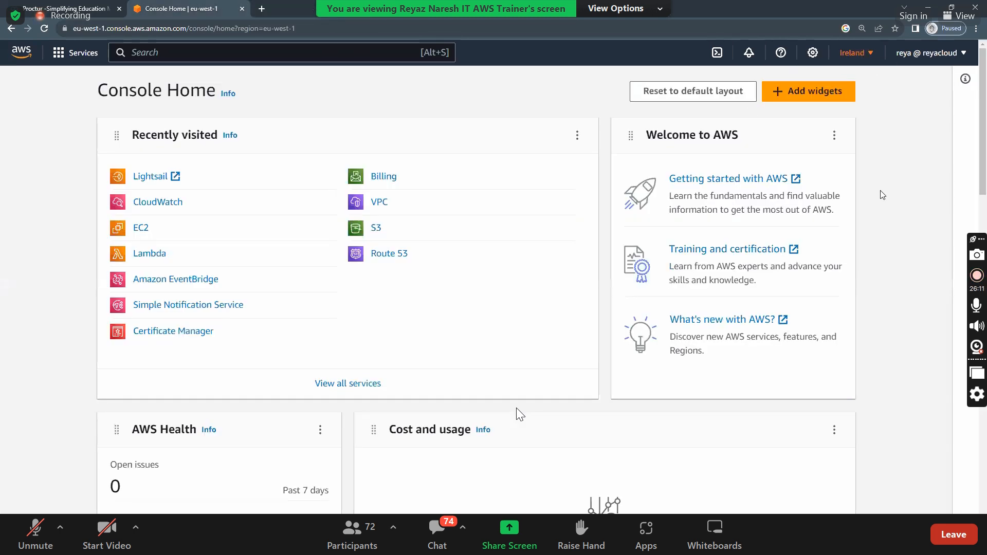
Open the region dropdown, currently on Europe (Ireland) eu-west-1.
click(866, 55)
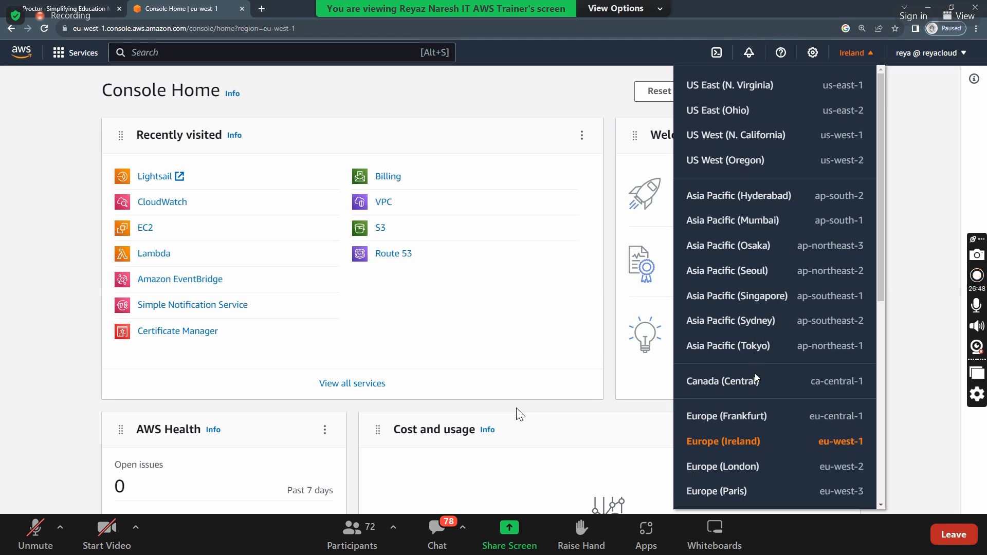
Switch the console region to Asia Pacific (Mumbai) ap-south-1 and verify it in the region list.
scroll(755, 381, down, 1)
scroll(756, 387, down, 1)
scroll(756, 383, up, 2)
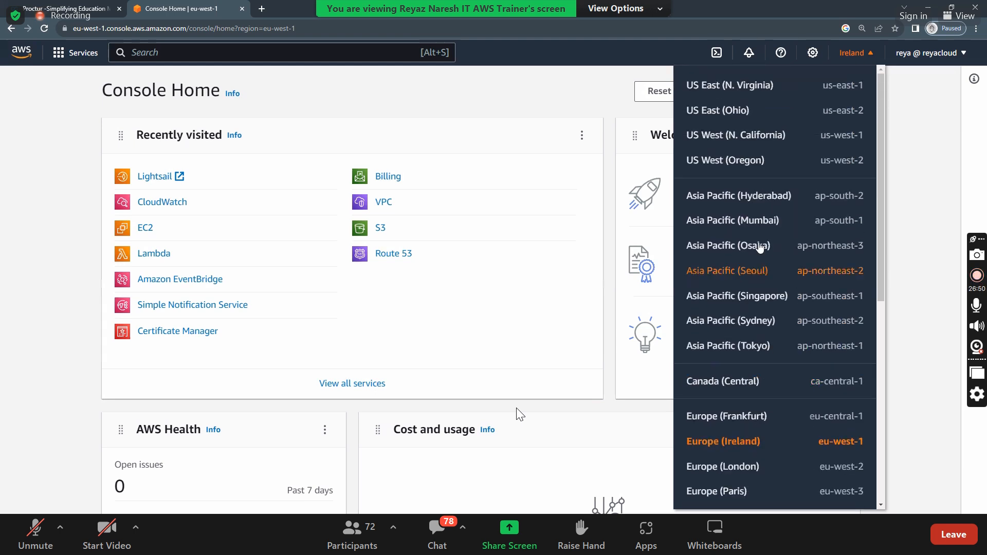
click(752, 222)
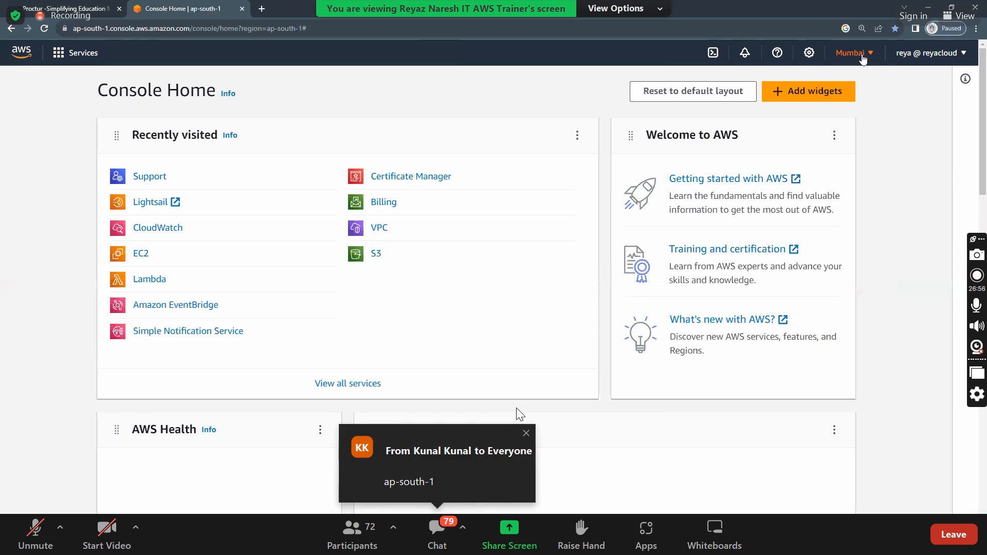
click(859, 53)
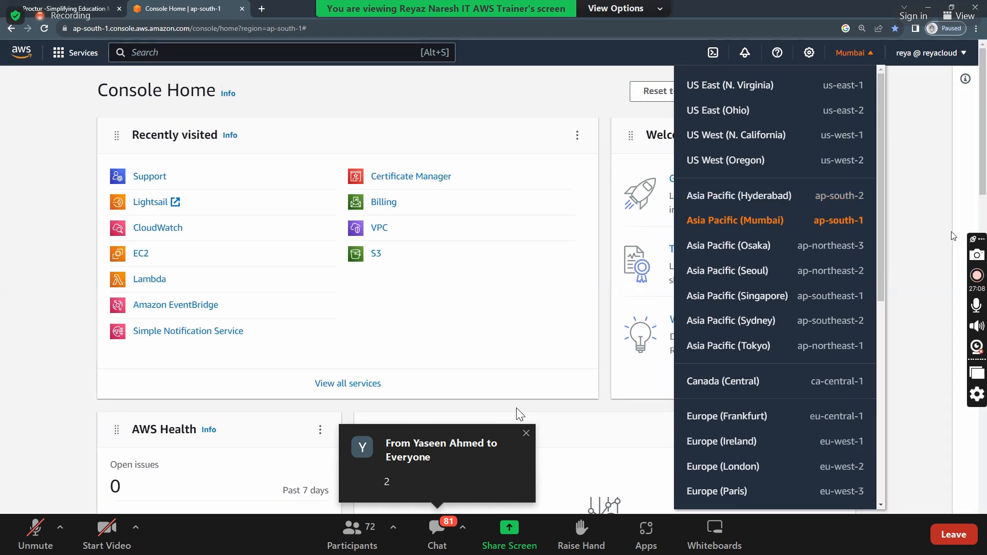
click(914, 124)
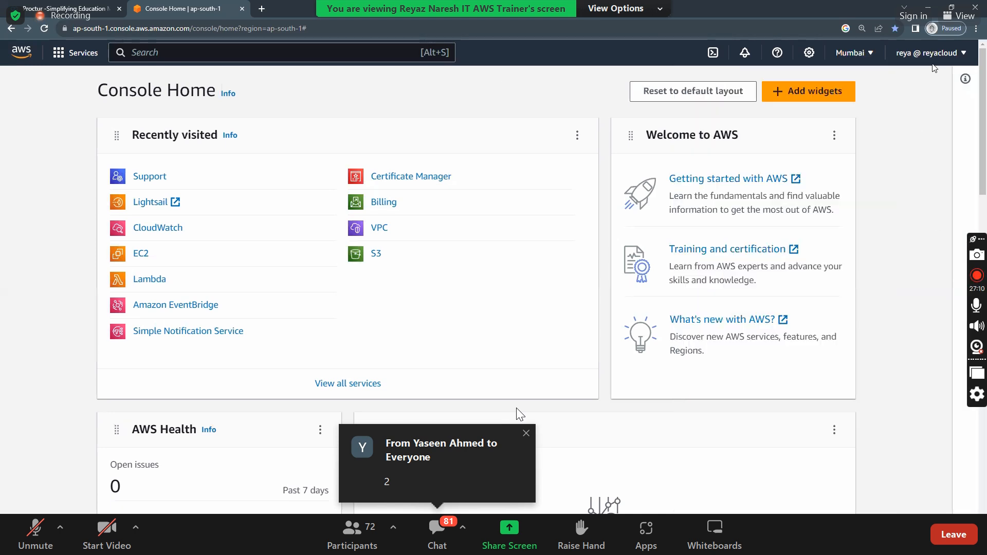
Open the account menu and highlight the account ID and signed-in IAM user name.
click(949, 58)
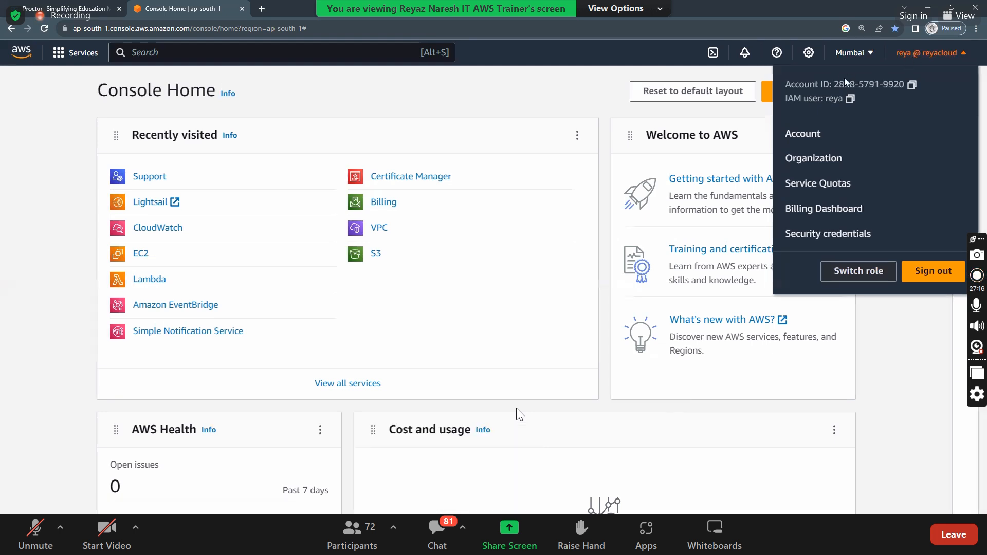
drag(837, 81, 899, 84)
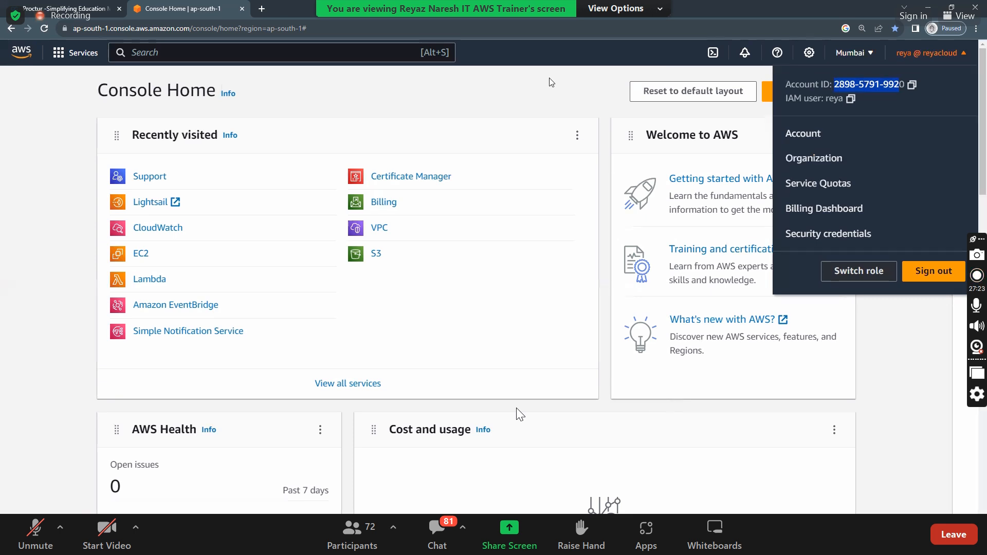
click(817, 62)
click(928, 53)
drag(836, 84, 907, 84)
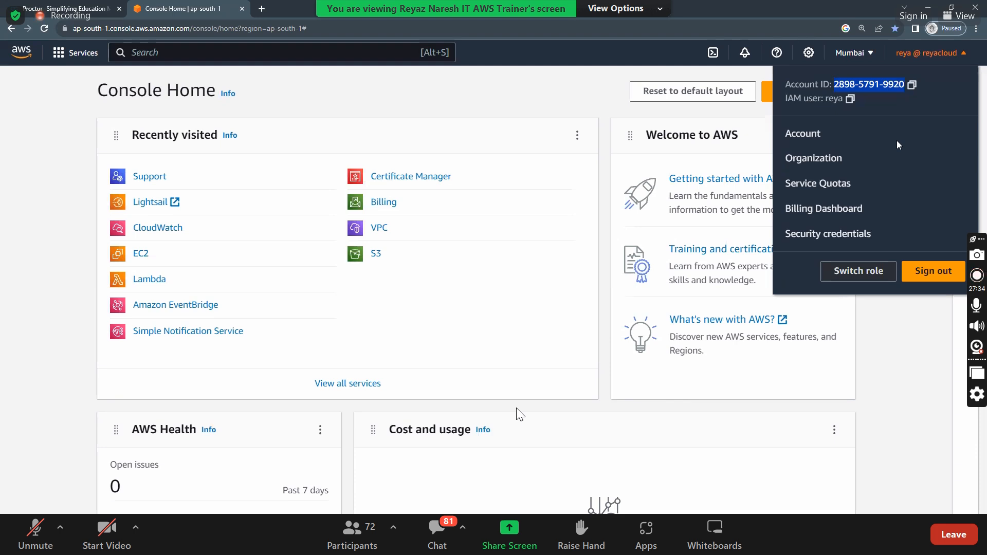
double_click(834, 98)
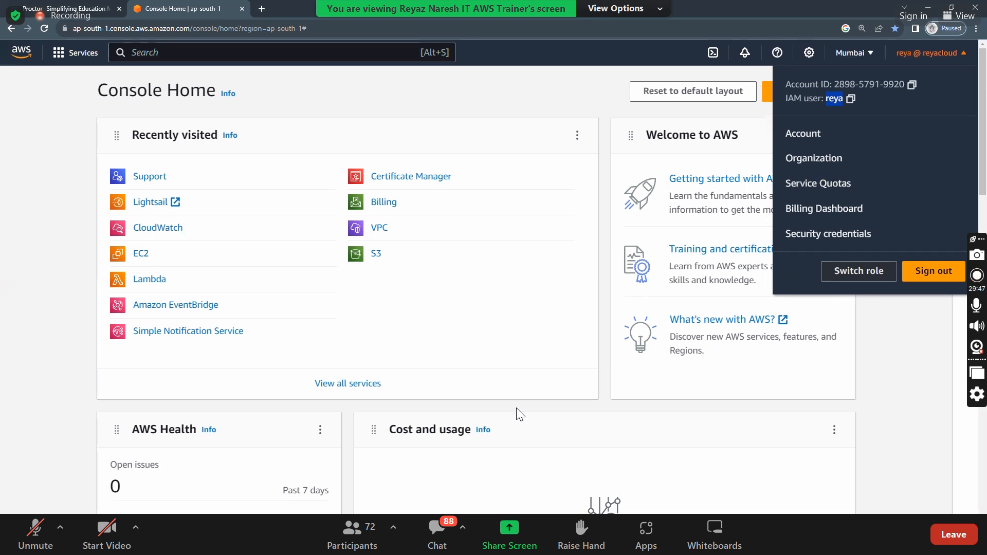
key(alt+Tab)
Add a 'Service Quotas :' note saying it finds the max default values of the resources.
key(Return)
key(Return)
text(Servi)
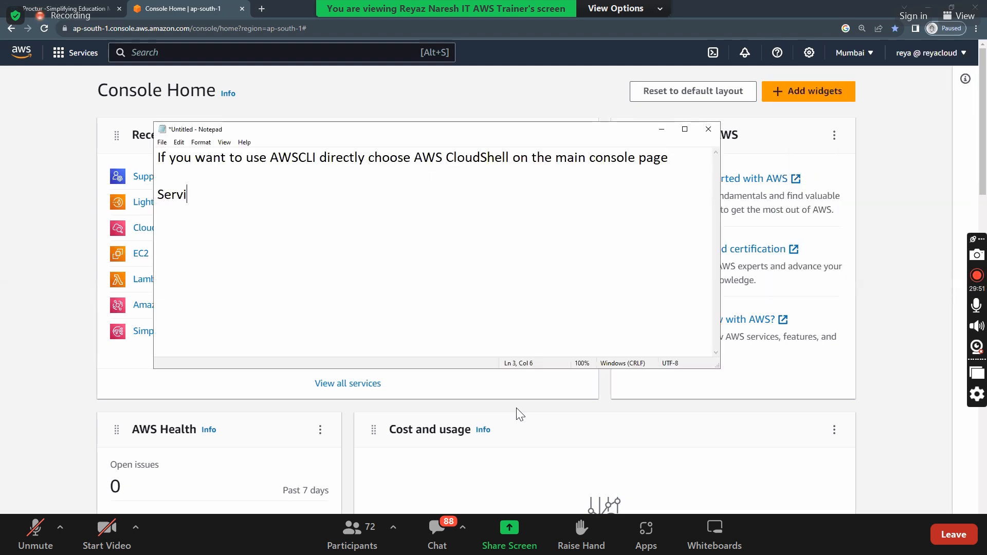
text(ce Quotas :)
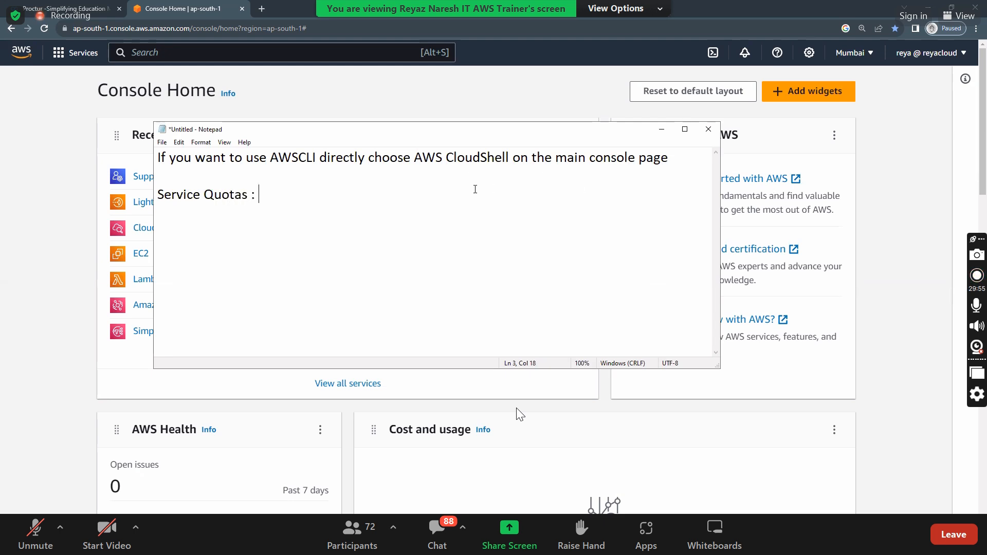
key(alt+Tab)
text(Is used to find the )
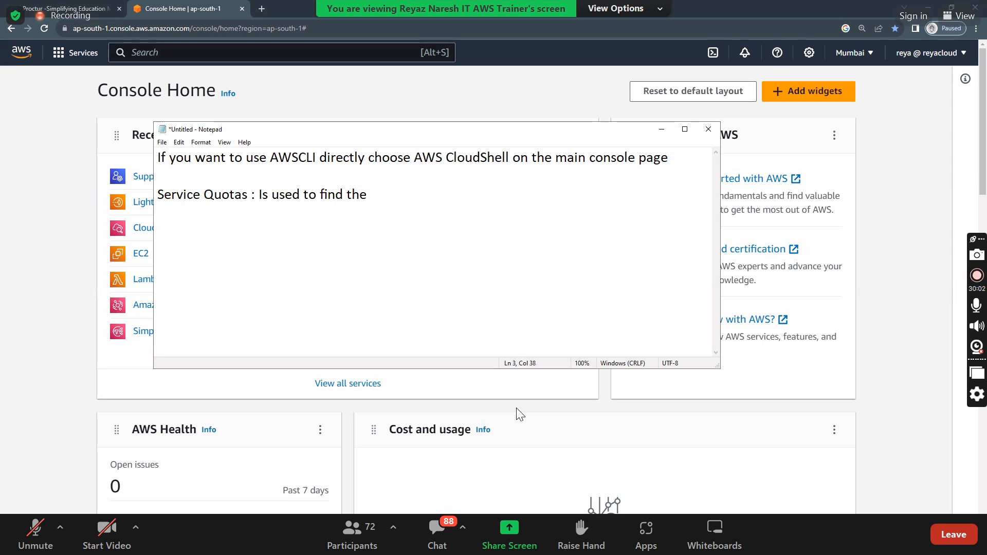
text(max de)
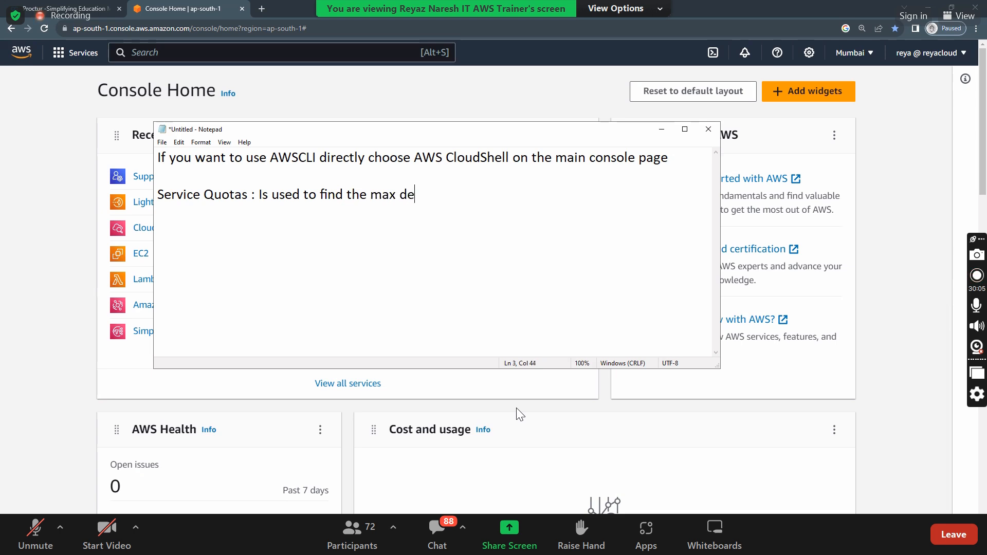
text(fault valyes)
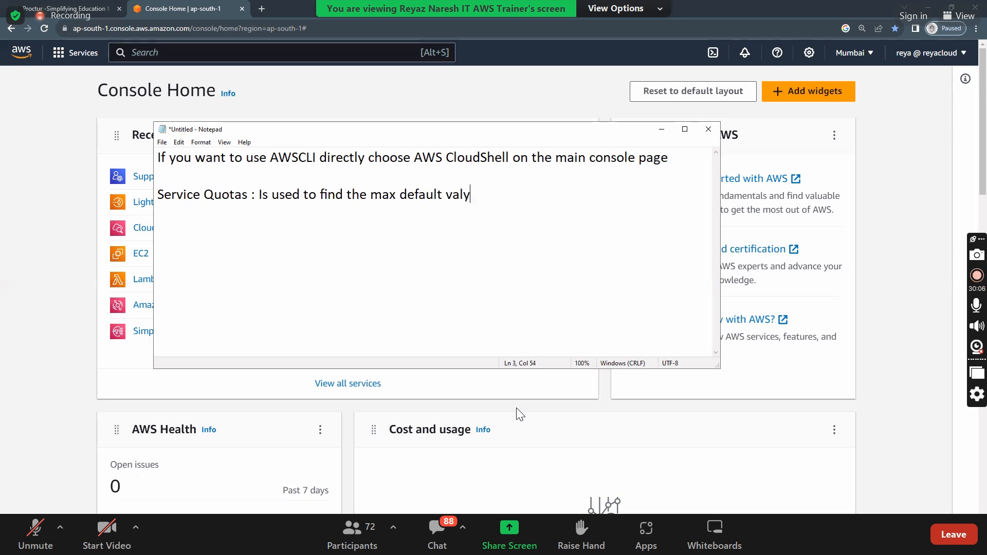
key(BackSpace)
key(BackSpace)
key(BackSpace)
text(ues of th)
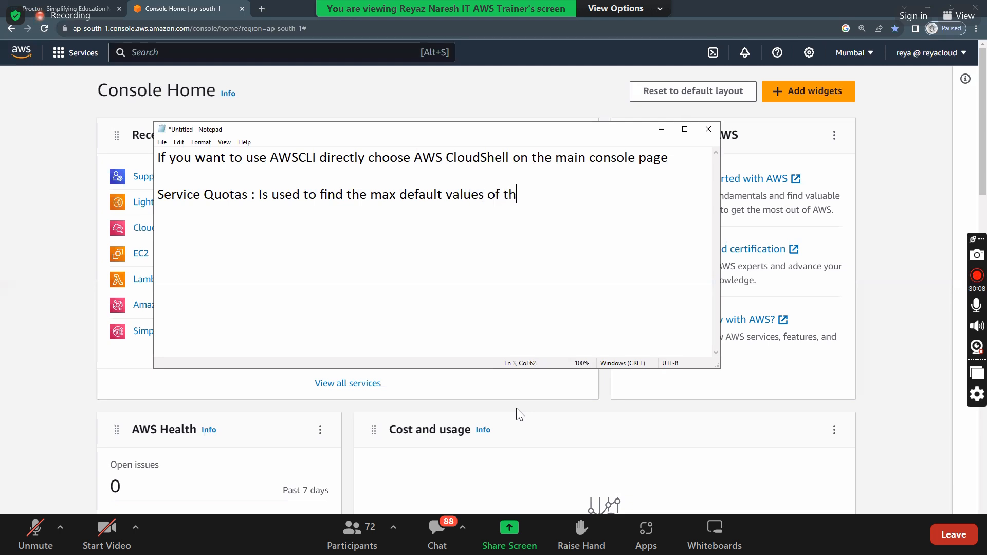
text(e resources)
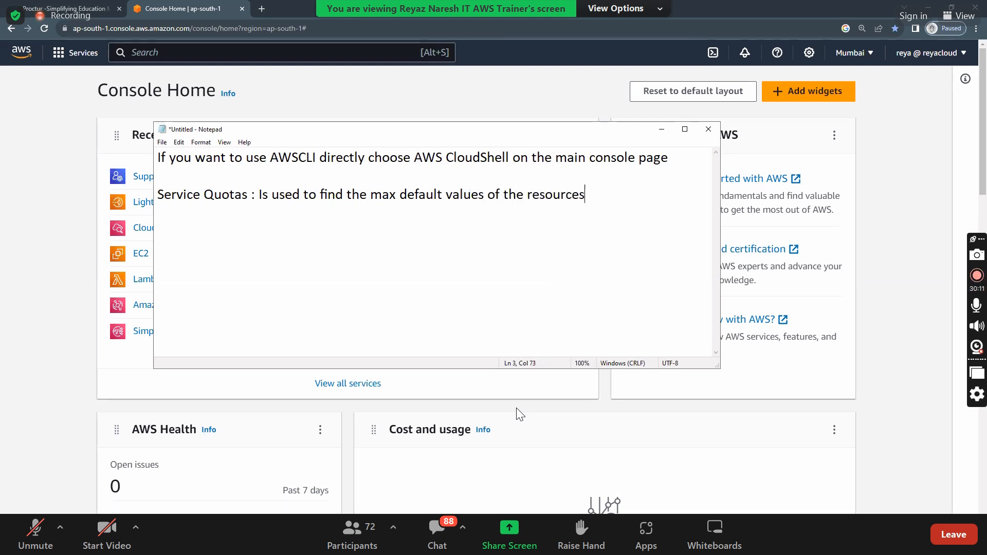
text(. If required)
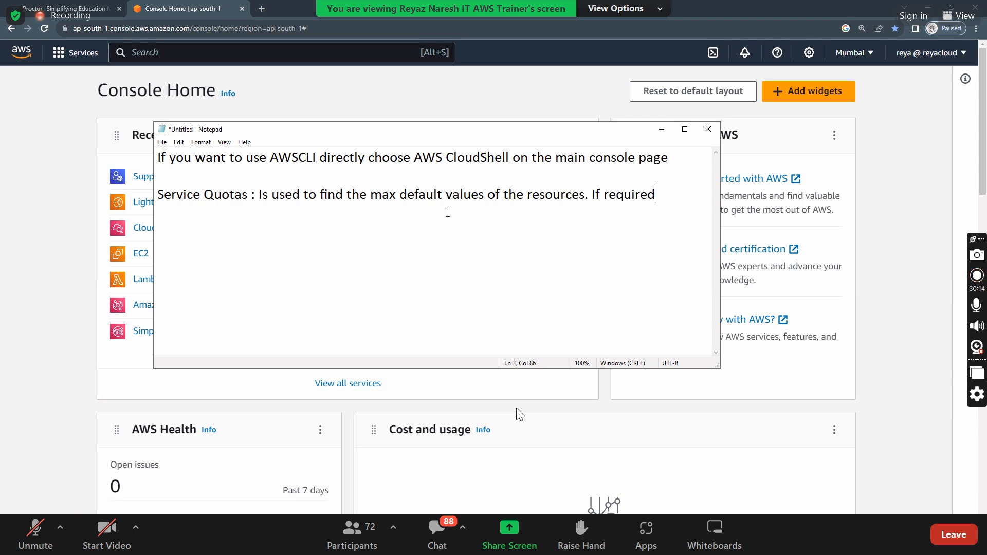
Replace 'values' with 'quota' and add that we can increase the quota via an AWS ticket.
double_click(471, 194)
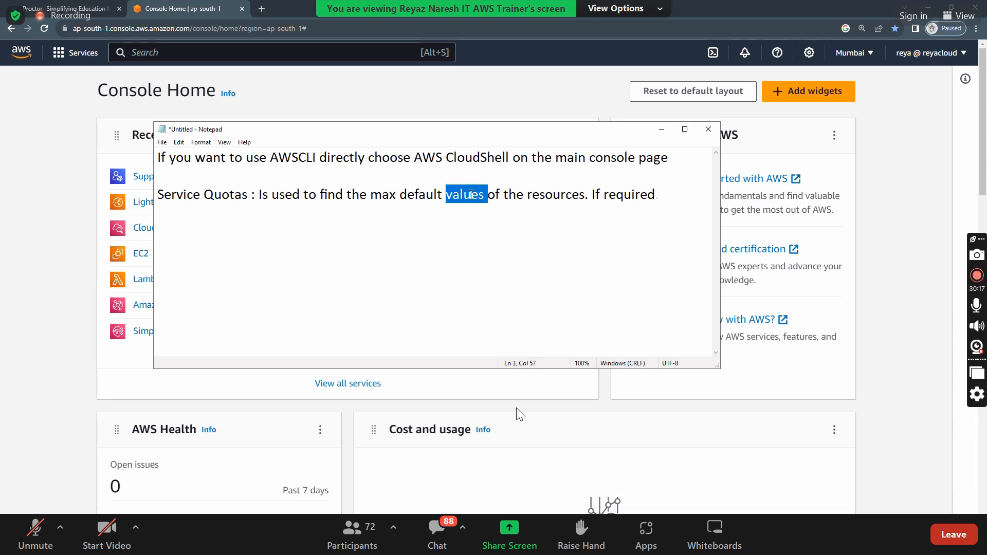
text(quota)
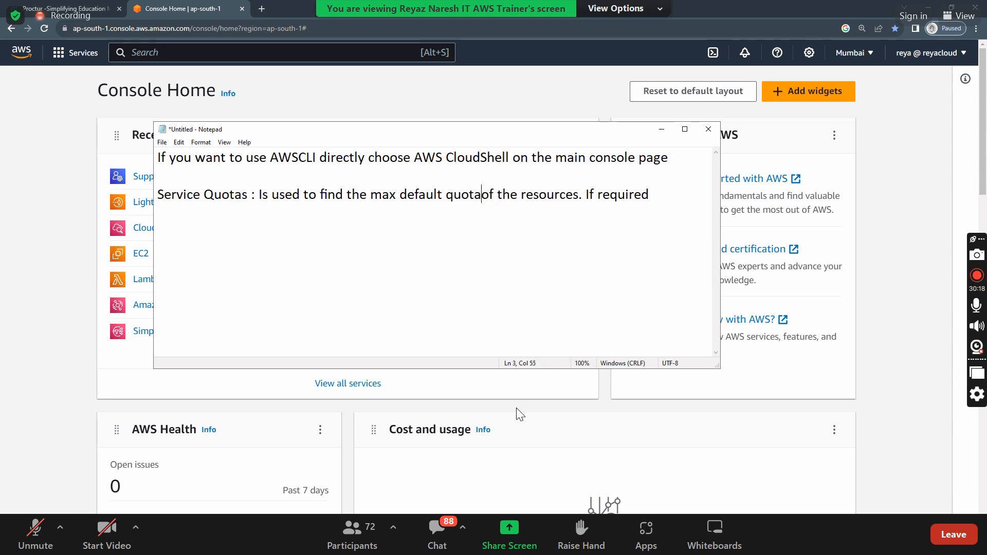
click(667, 203)
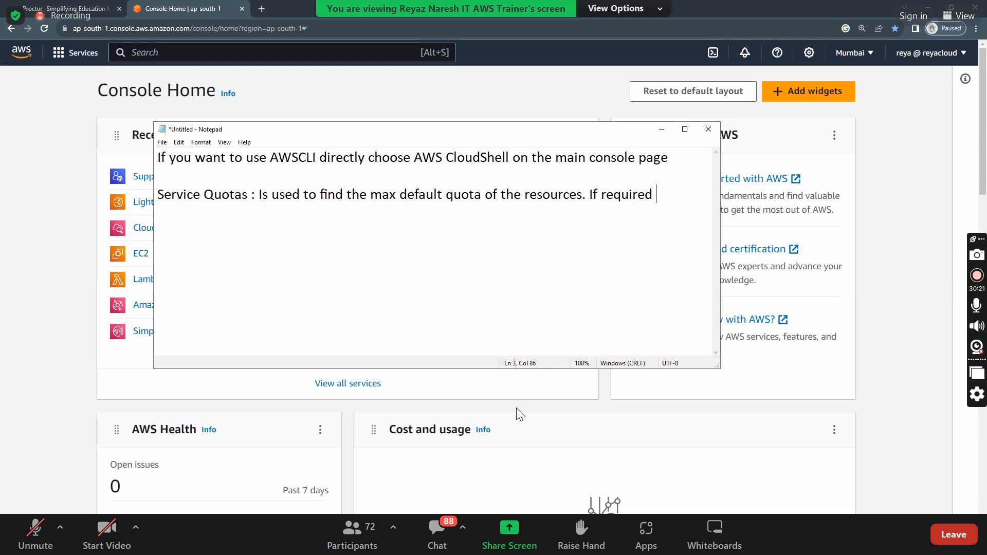
text(you can)
key(BackSpace)
key(BackSpace)
key(BackSpace)
key(BackSpace)
key(BackSpace)
key(BackSpace)
key(BackSpace)
key(BackSpace)
text(we can increase )
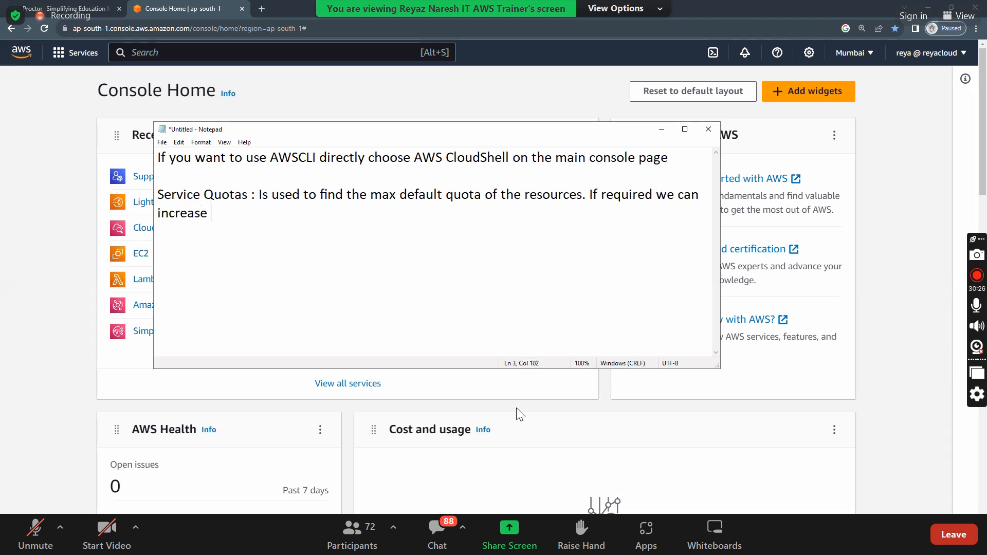
text(the )
text(quota b)
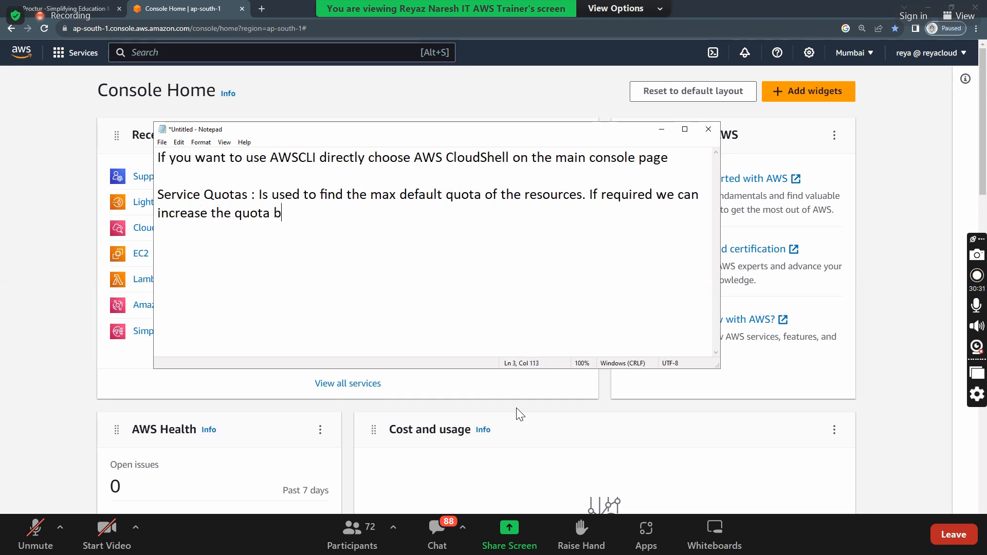
text(y creating a tic)
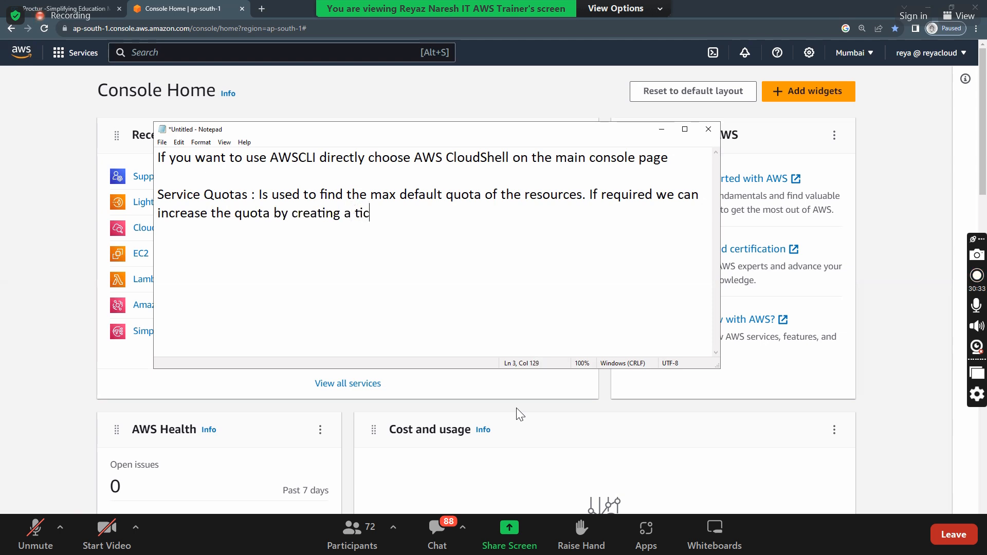
text(ket with AWS)
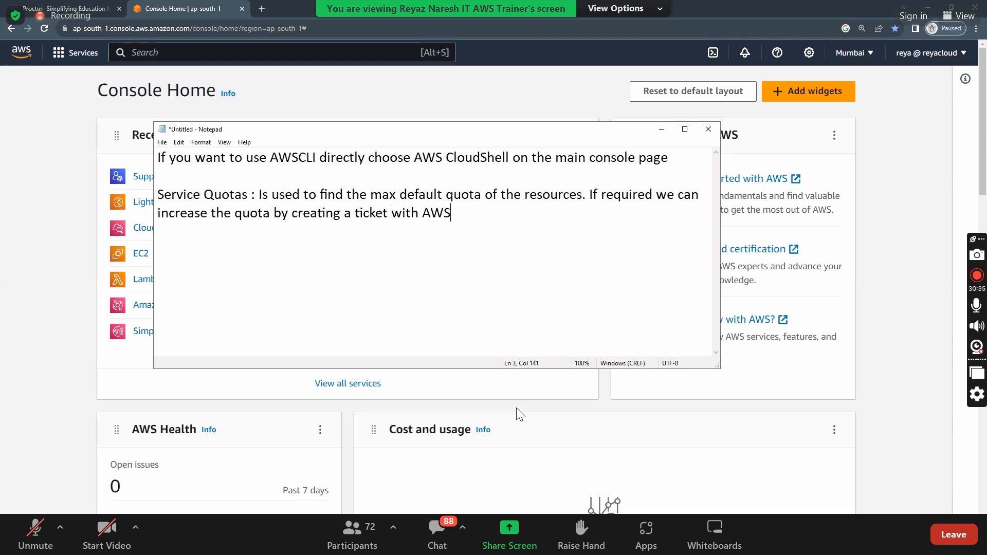
text( based on o)
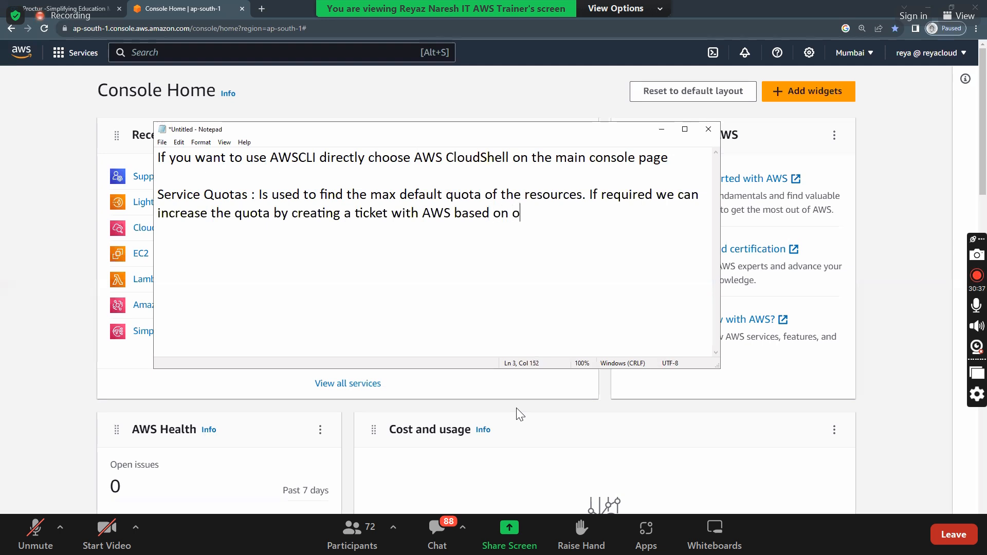
text(ur requirement.)
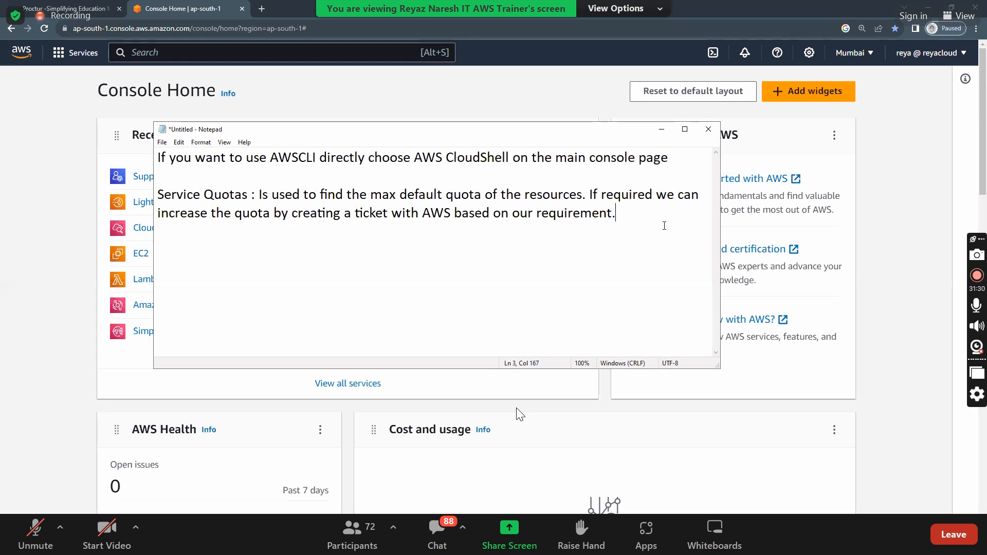
click(940, 57)
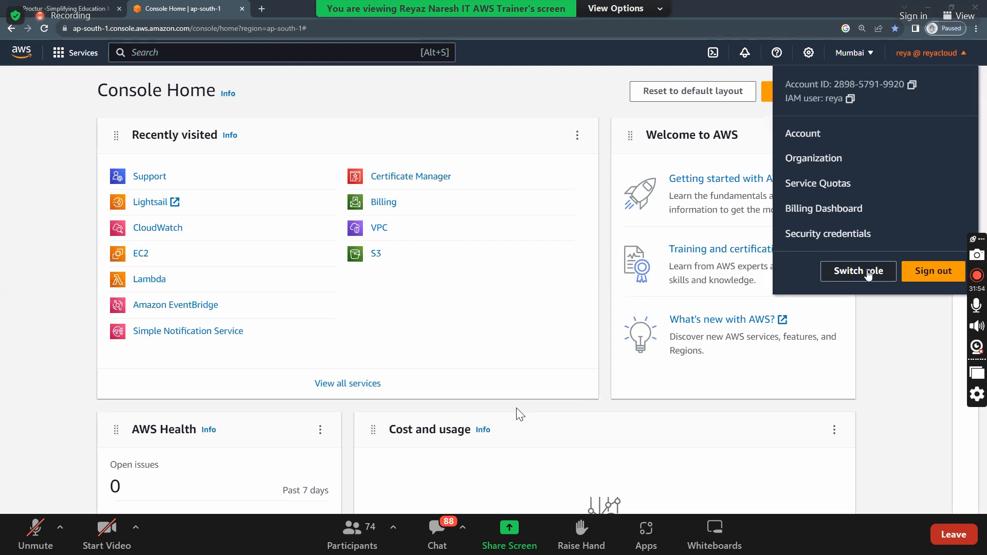
Close the account menu and scroll through the Console Home widgets and back to the top.
click(906, 341)
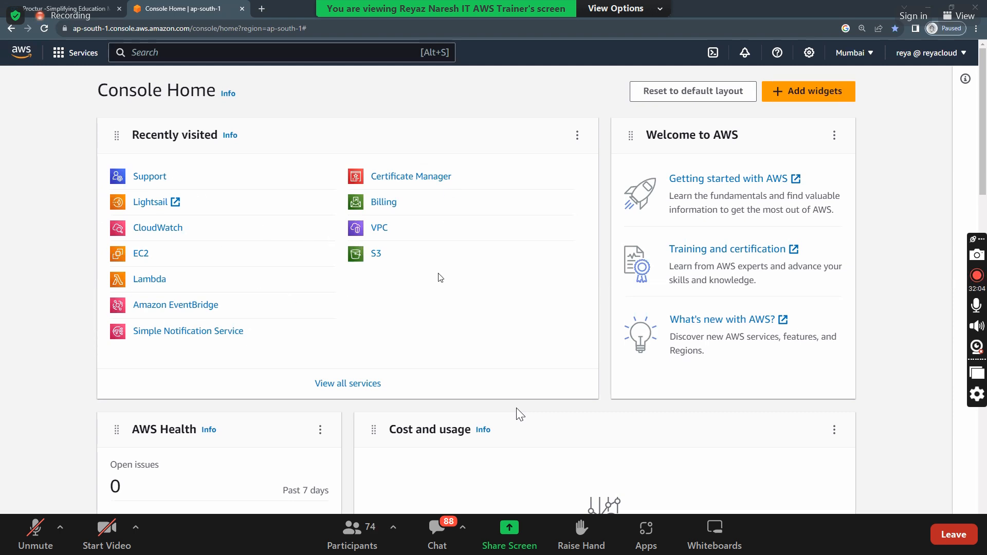
scroll(458, 239, down, 5)
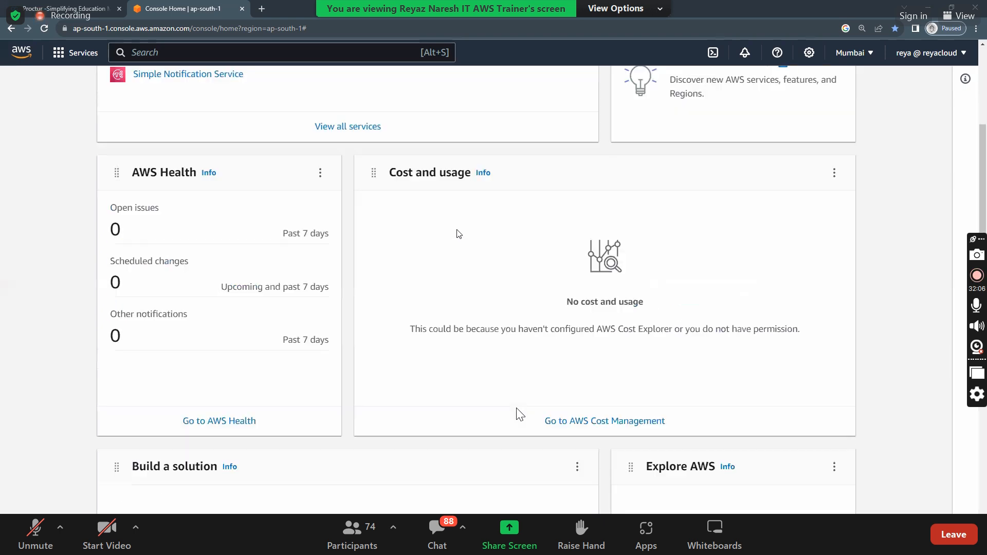
scroll(455, 232, down, 13)
scroll(459, 239, up, 12)
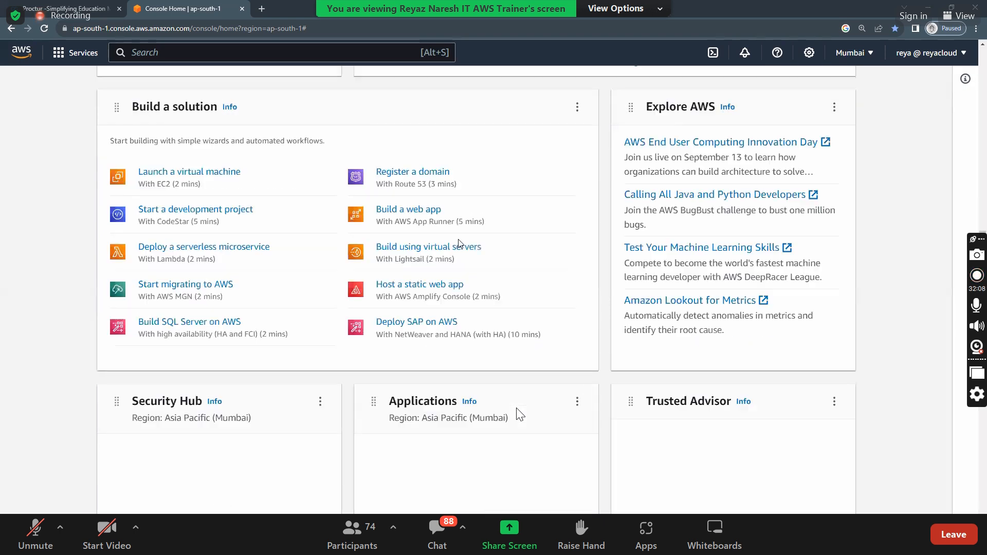
scroll(460, 244, up, 6)
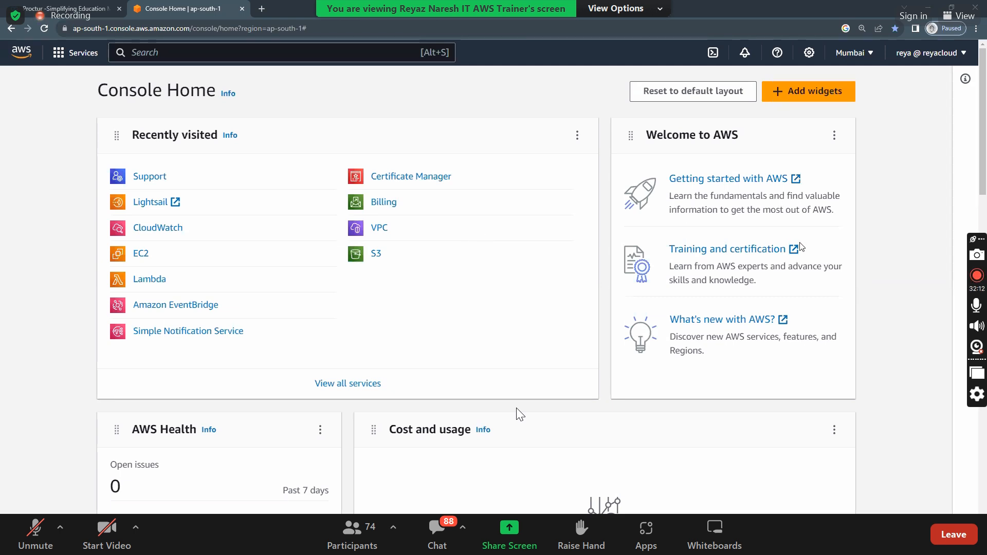
click(339, 62)
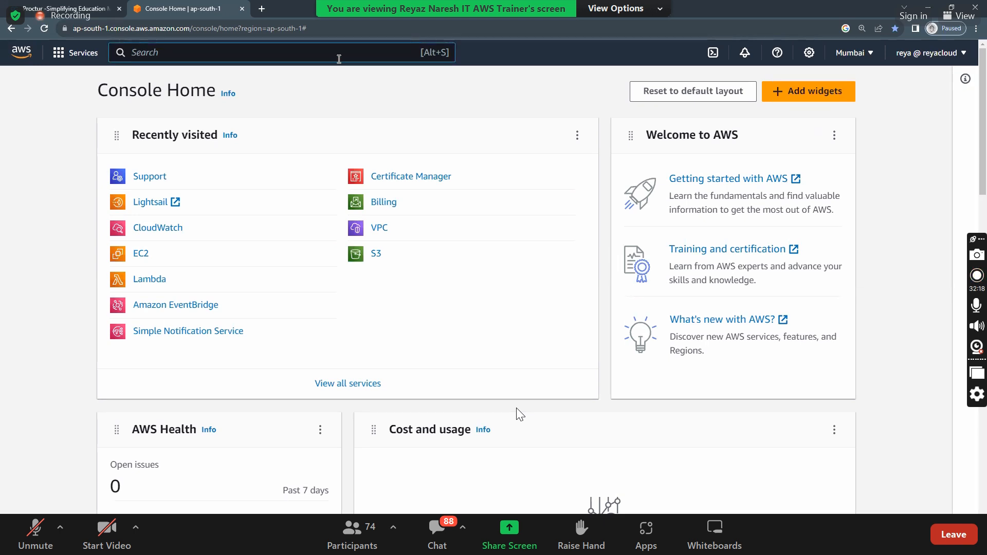
Search for 'iam' and open the IAM service from the results.
text(iam)
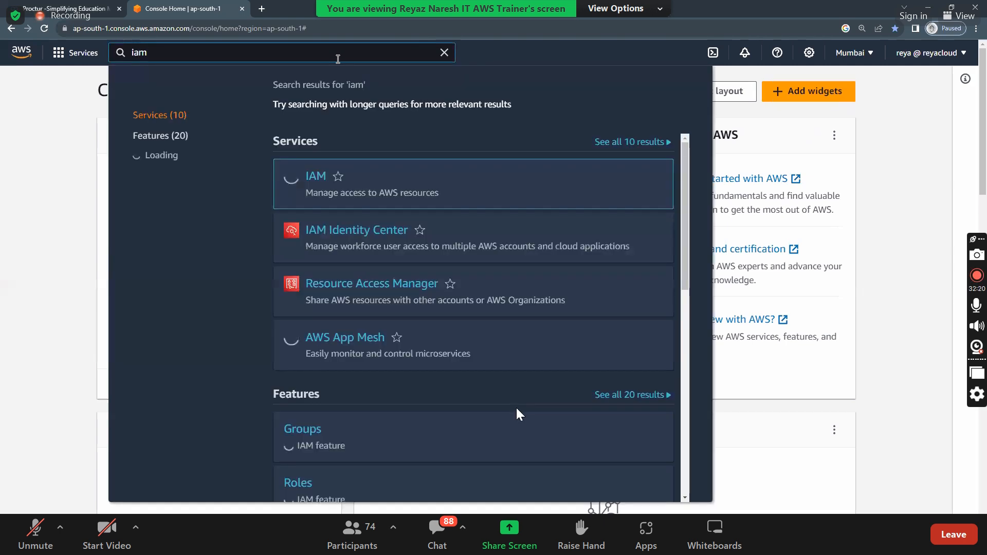
mouse_move(316, 181)
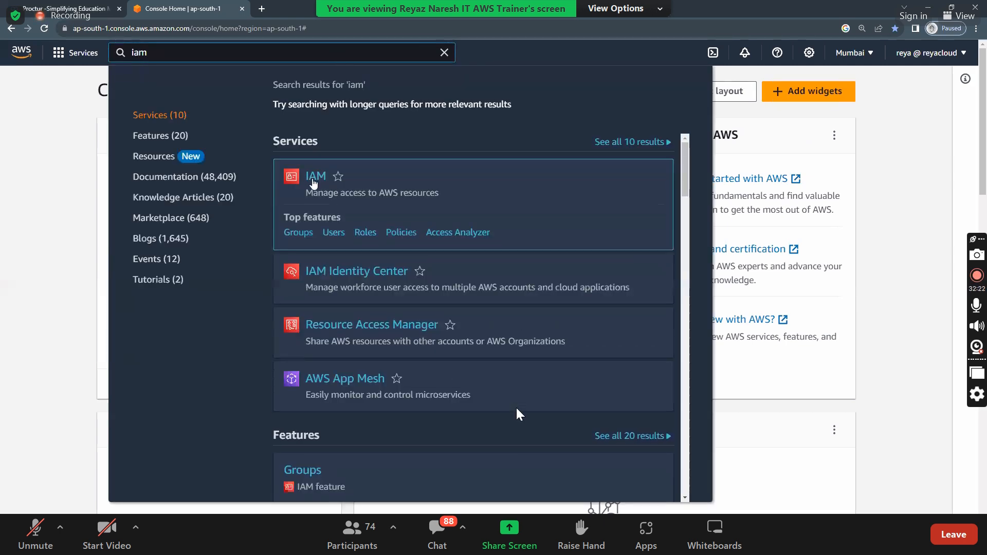
click(316, 179)
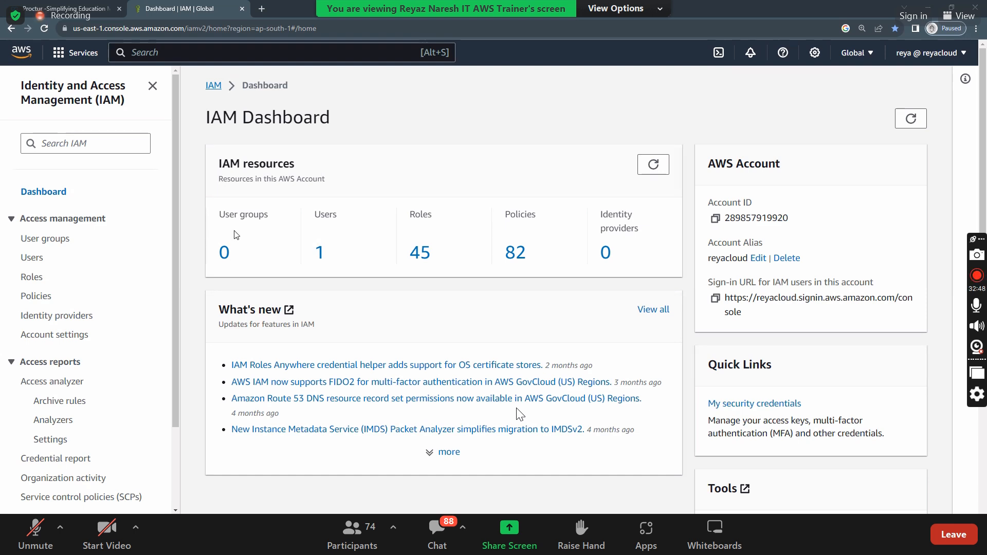
click(24, 365)
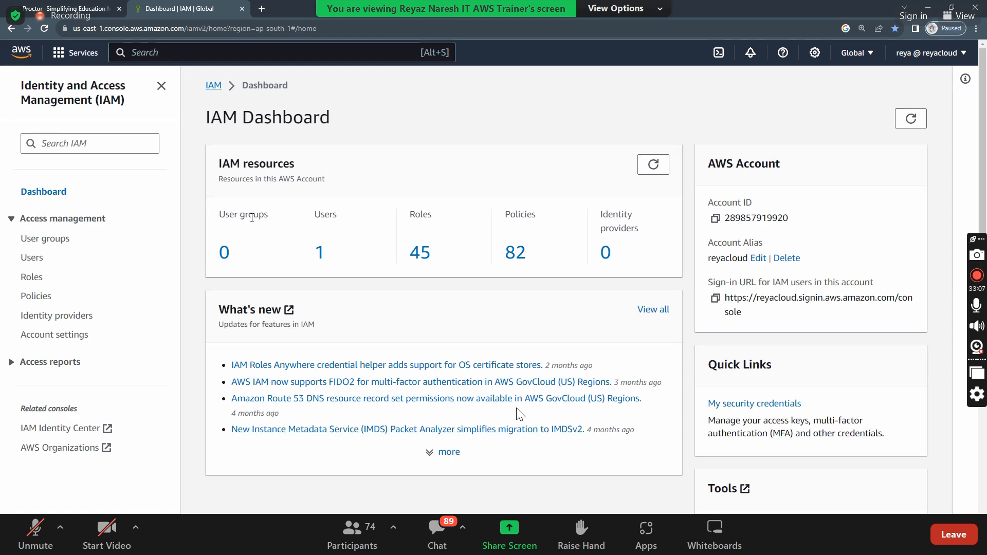
drag(246, 218, 346, 216)
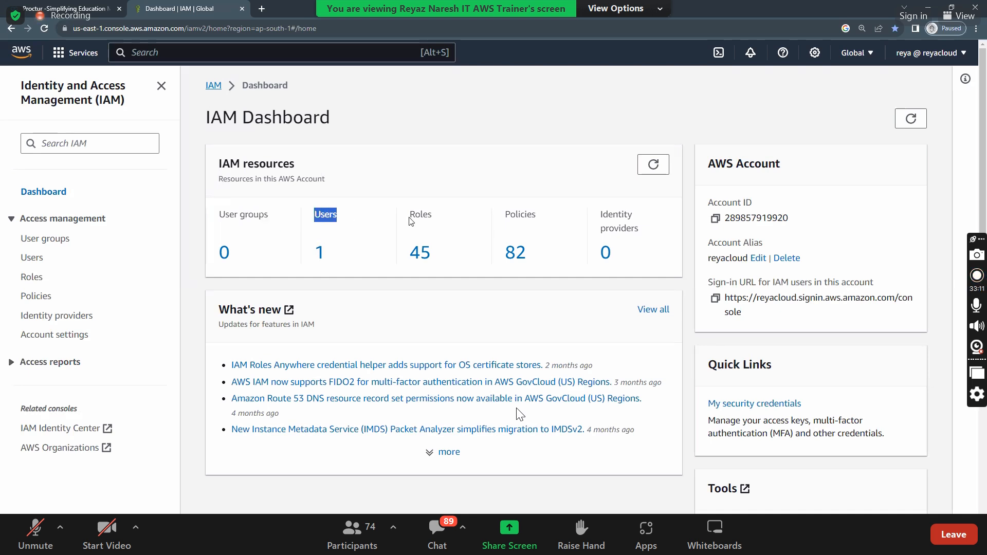
drag(410, 215, 446, 220)
drag(505, 214, 639, 233)
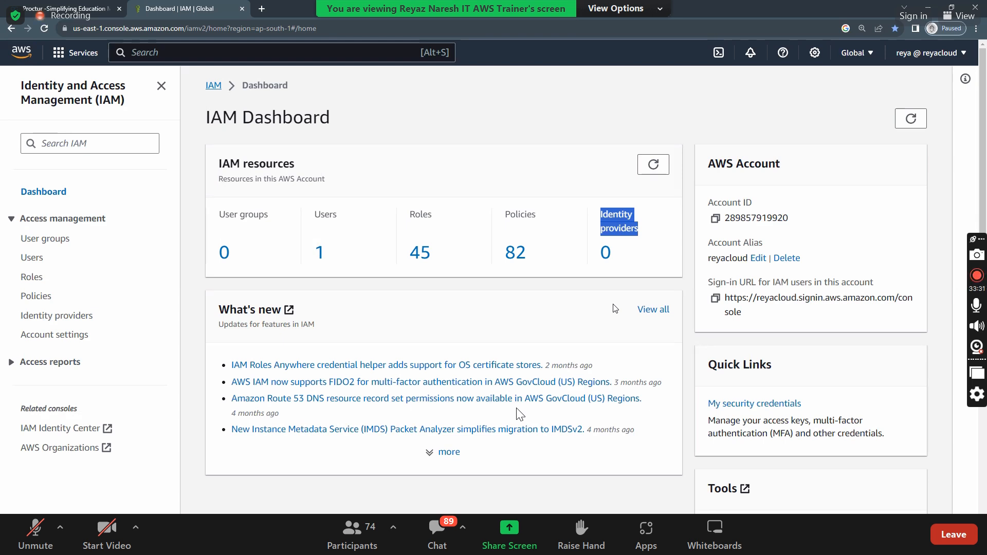
click(592, 295)
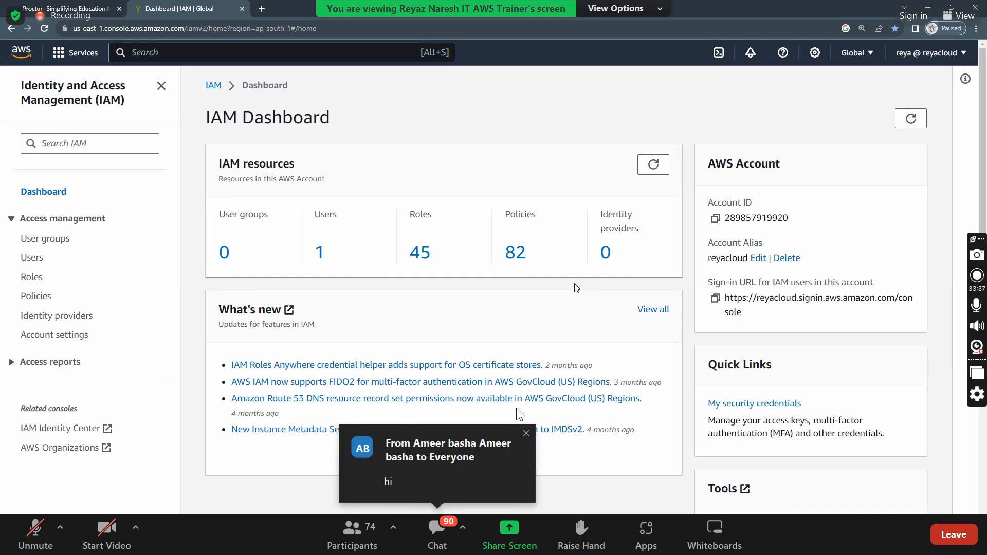
drag(725, 218, 787, 217)
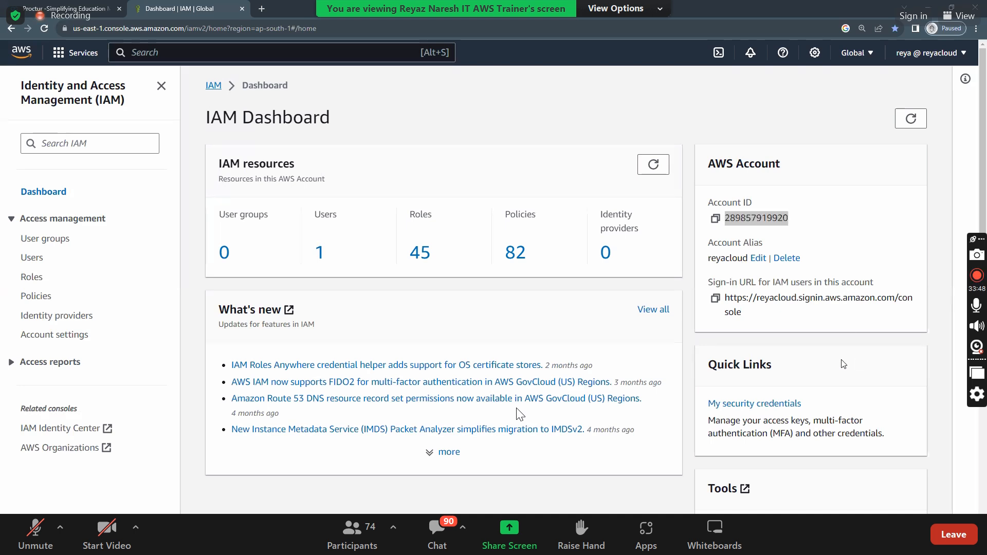
drag(708, 259, 745, 259)
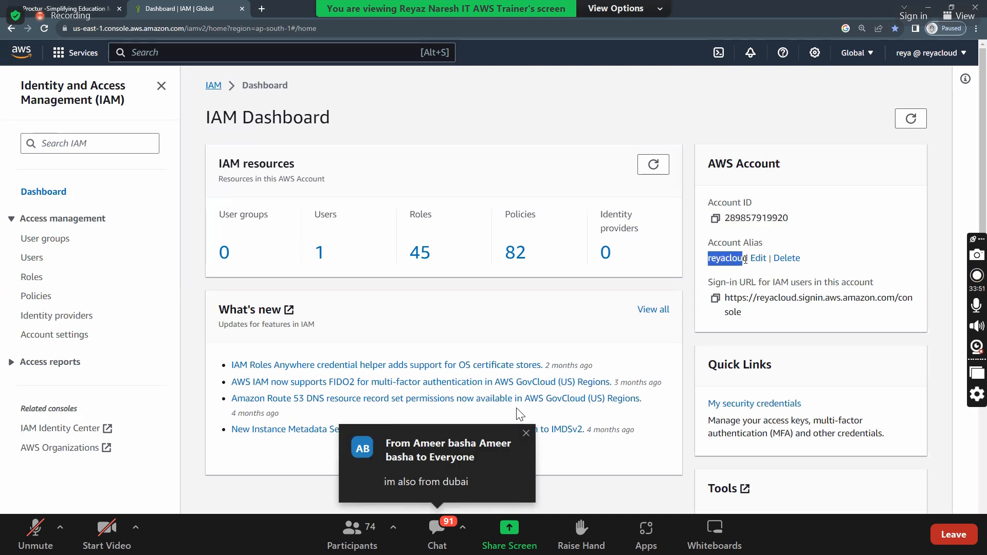
Delete the existing account alias from the IAM Dashboard.
click(796, 264)
click(646, 353)
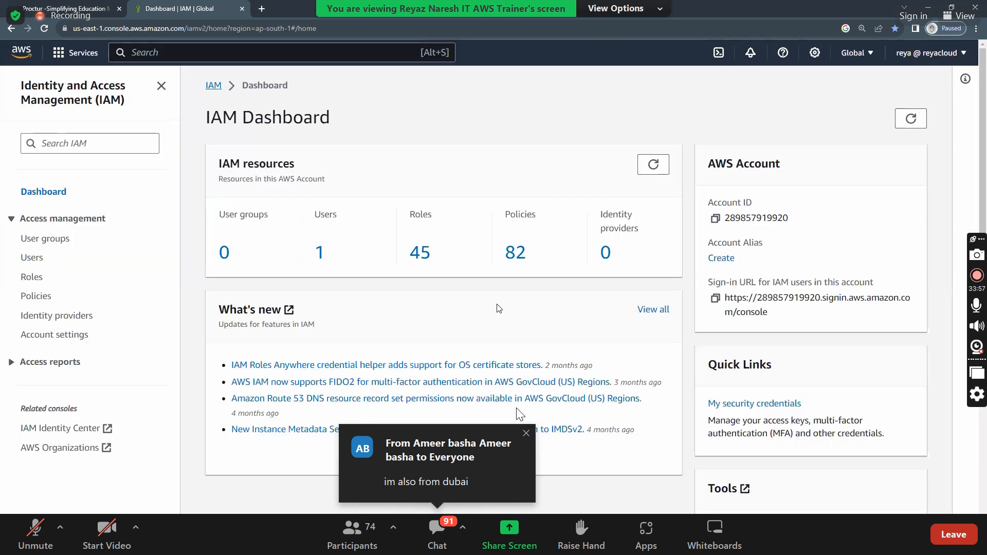
drag(713, 242, 765, 238)
click(754, 263)
Create the account alias 'reyacloud' after checking the sign-in URL preview.
click(731, 262)
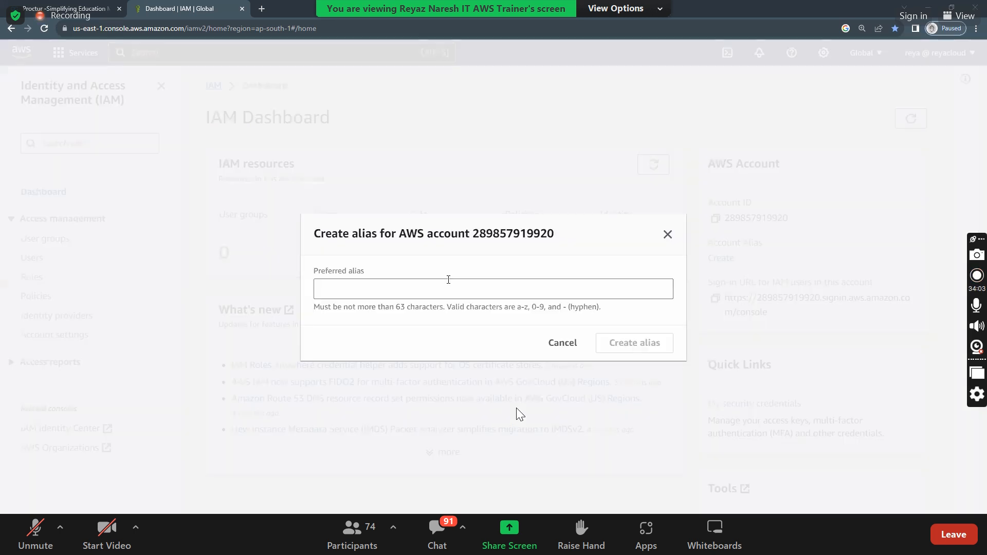
click(549, 289)
text(reya)
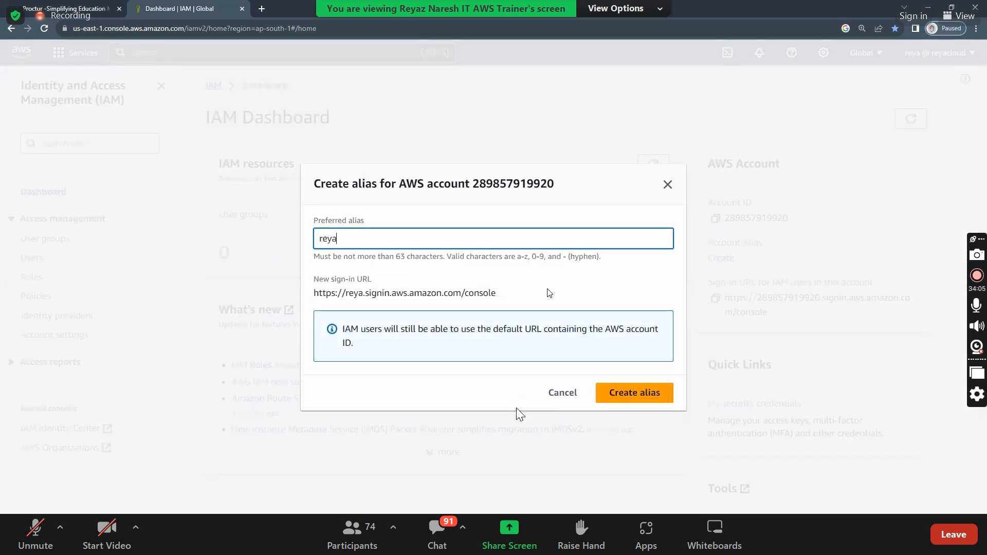
text(cloud)
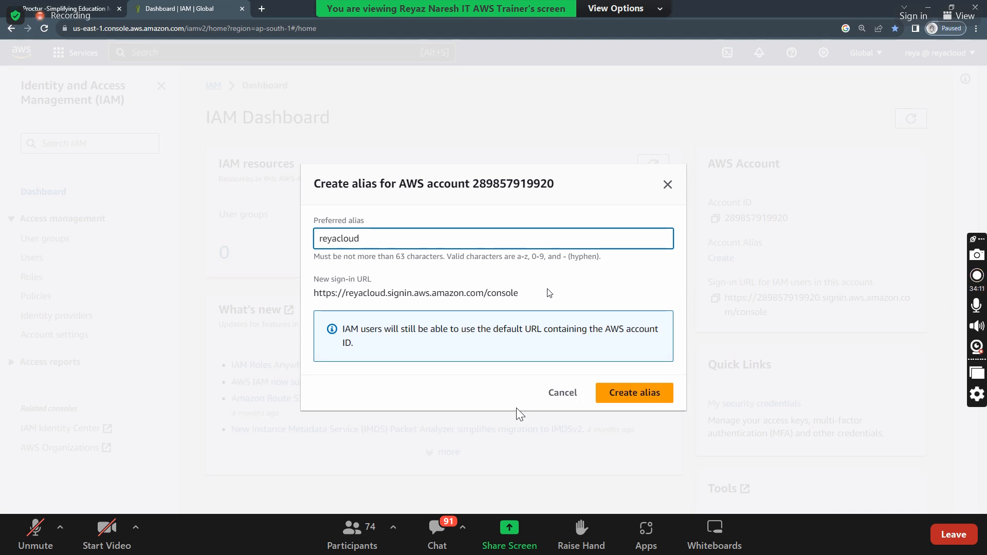
drag(525, 295, 391, 296)
click(367, 293)
drag(314, 295, 384, 294)
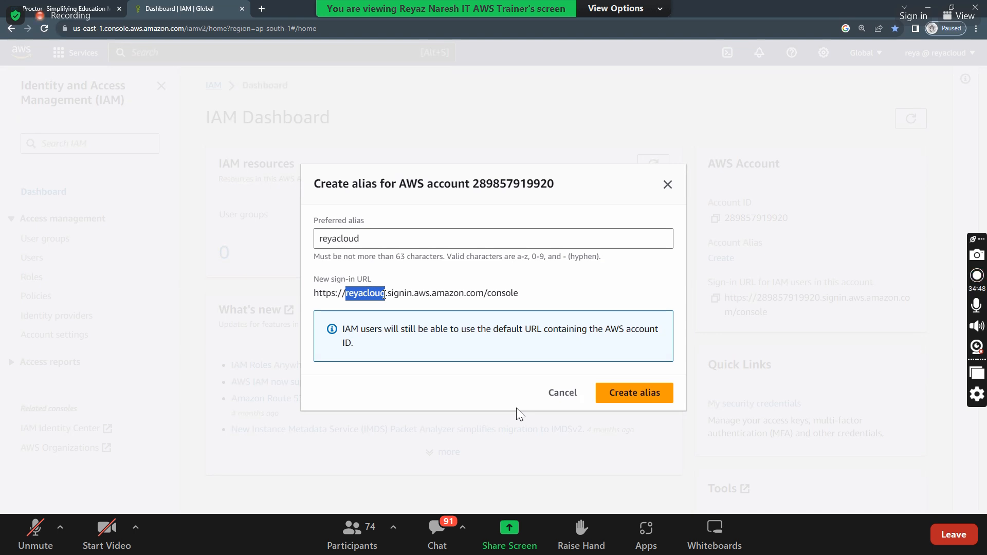
click(399, 234)
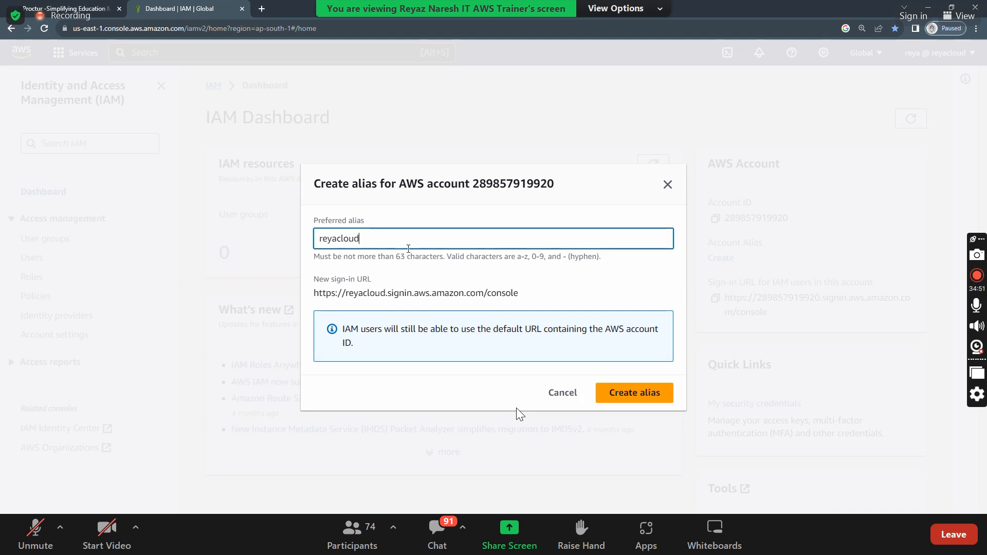
click(648, 397)
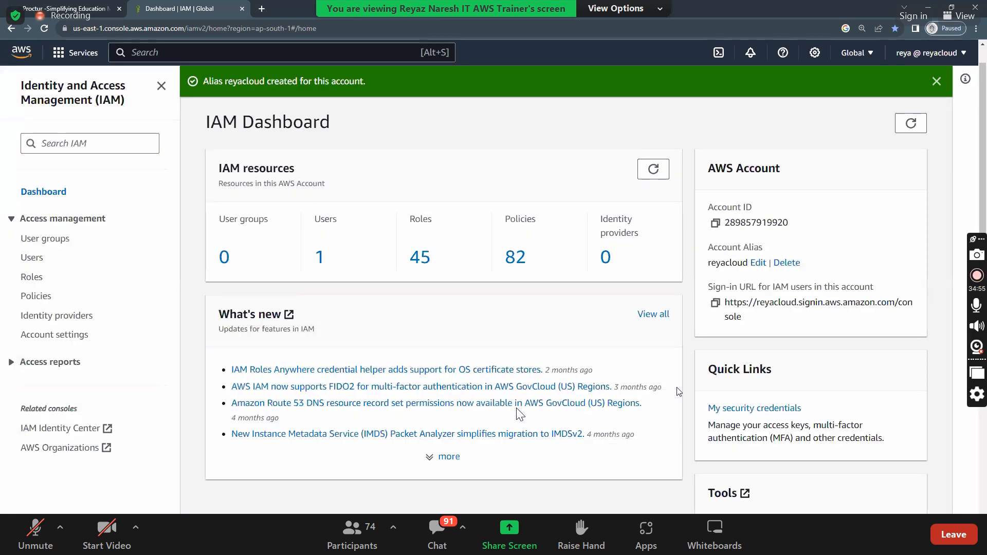
triple_click(735, 311)
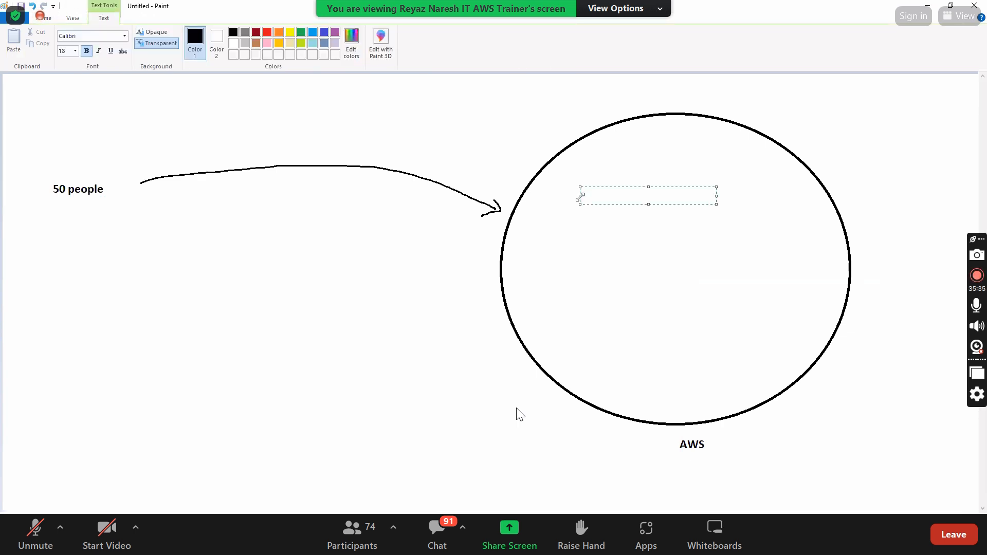
Write '50 IAM Users' inside the AWS circle, undoing a stray second pencil line.
text(50 IAM Users)
click(127, 36)
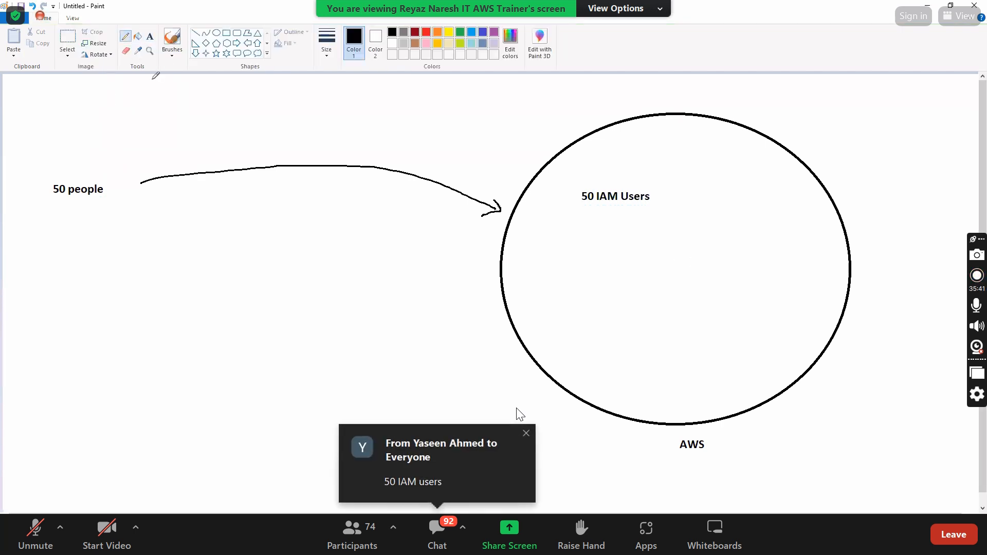
mouse_move(140, 186)
mouse_down()
mouse_move(365, 192)
mouse_move(515, 260)
mouse_up()
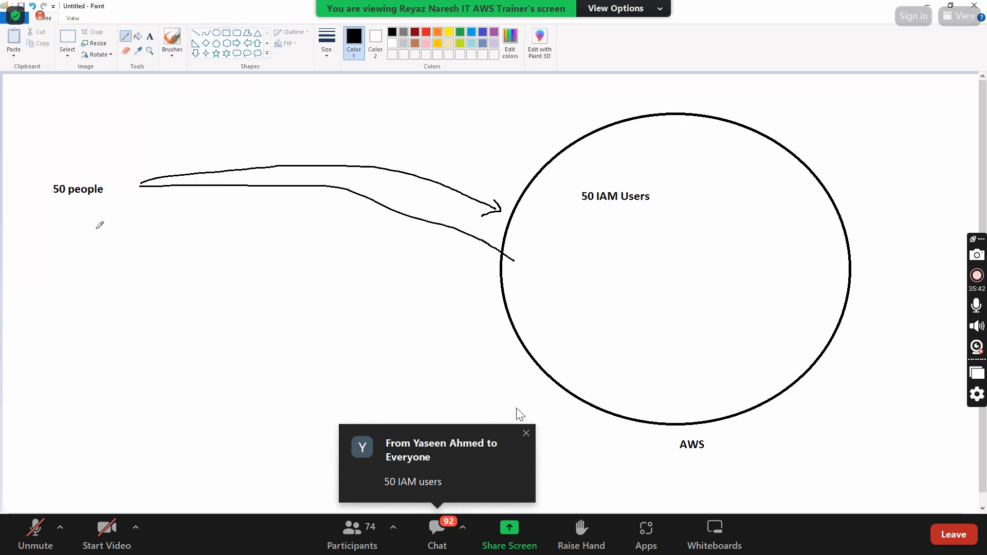
key(ctrl+z)
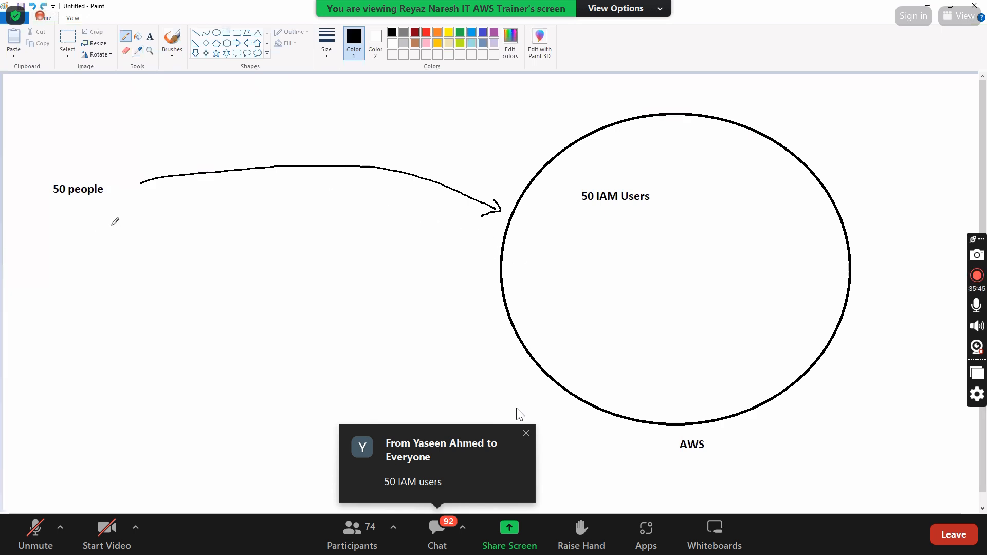
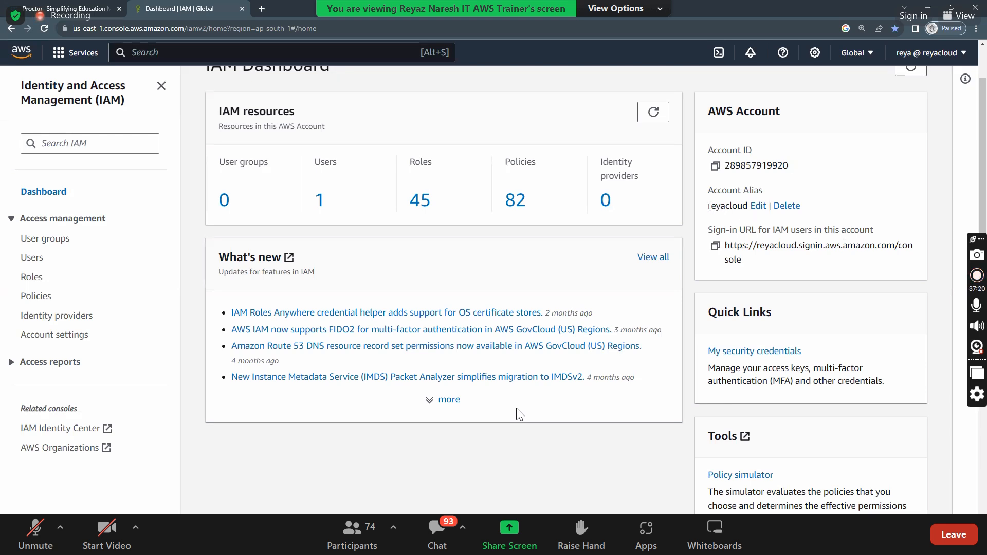
Point out the Account ID and 'reyacloud' alias on the IAM Dashboard, then go to Users.
drag(724, 166, 804, 170)
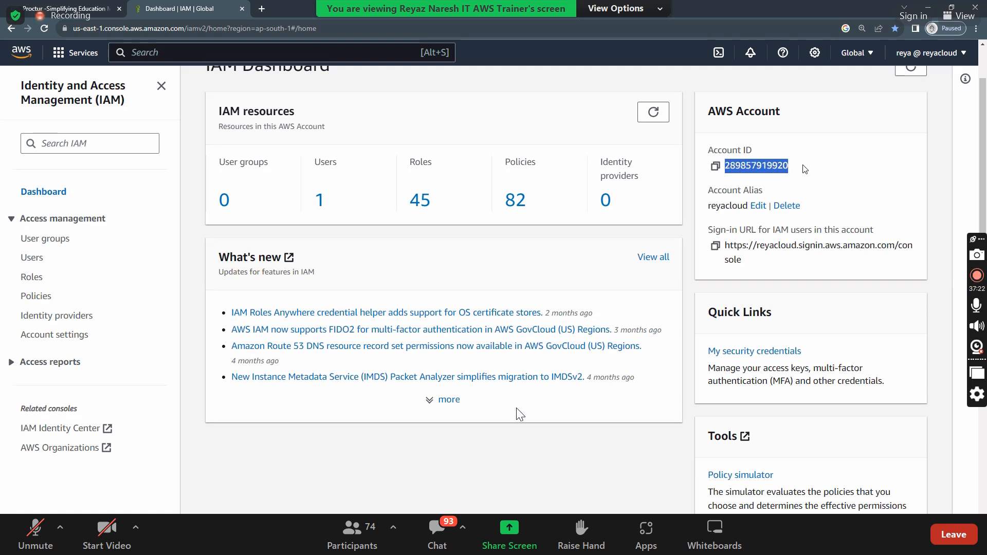
drag(709, 206, 750, 208)
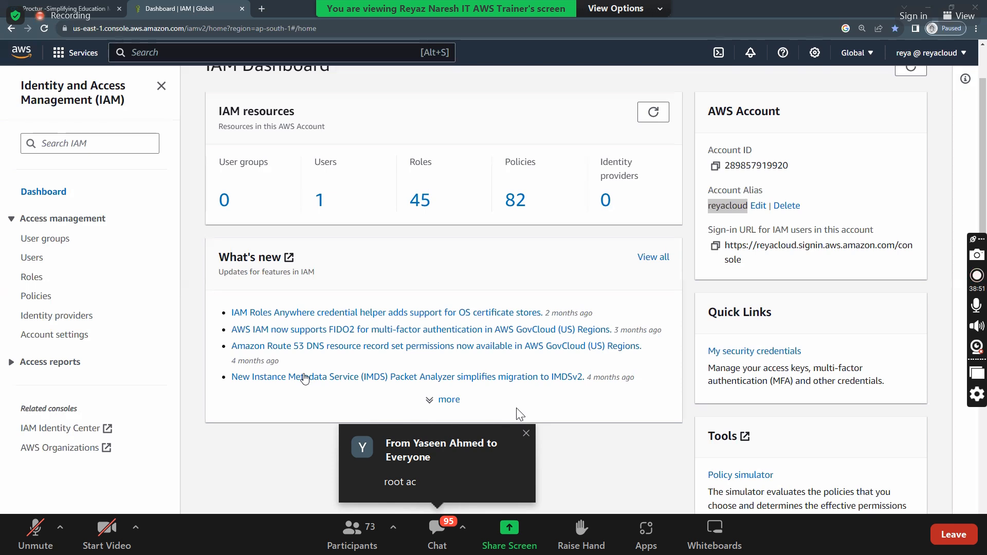
drag(709, 206, 730, 207)
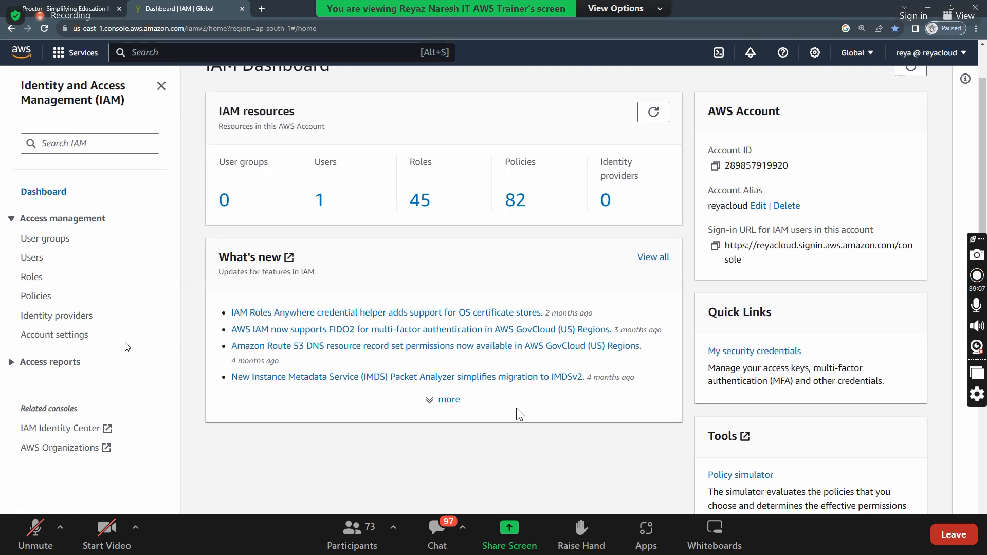
click(32, 258)
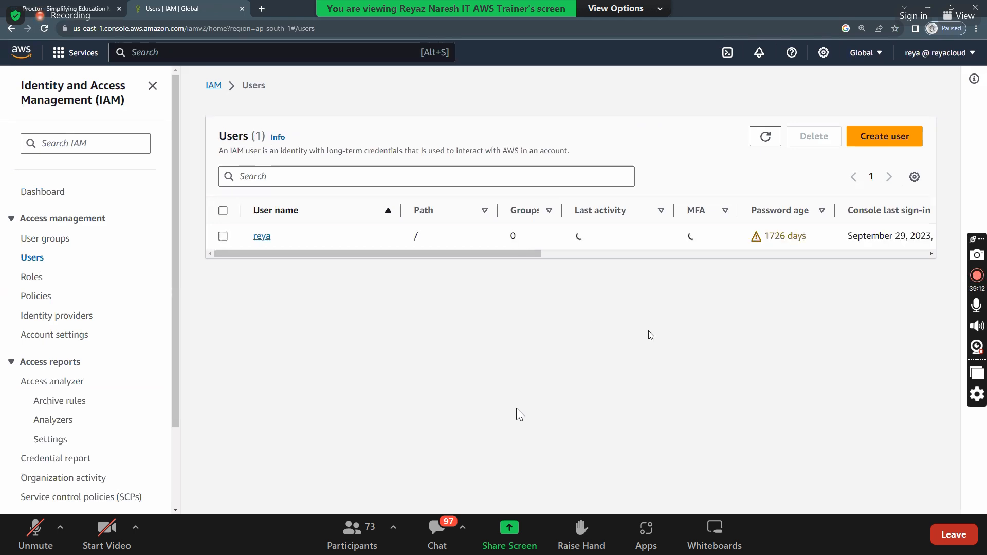
click(765, 136)
click(152, 86)
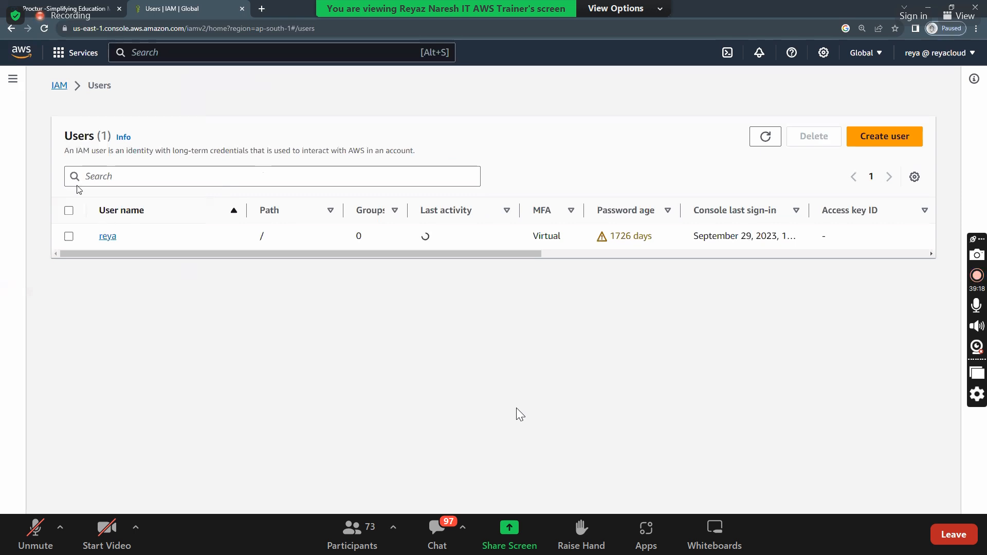
click(19, 88)
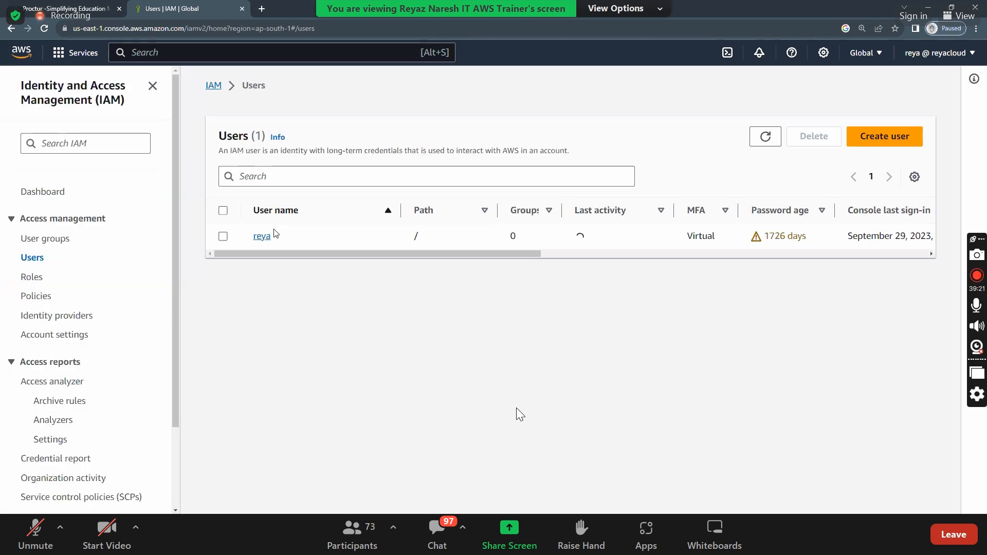
double_click(513, 236)
click(765, 137)
drag(687, 236, 811, 236)
click(654, 322)
drag(770, 236, 786, 233)
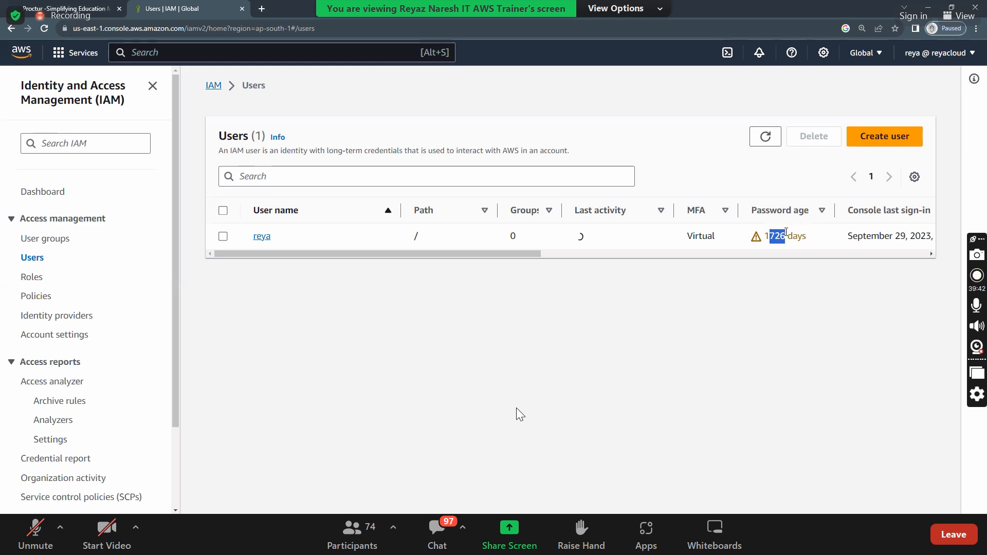
drag(555, 254, 746, 235)
drag(600, 255, 458, 267)
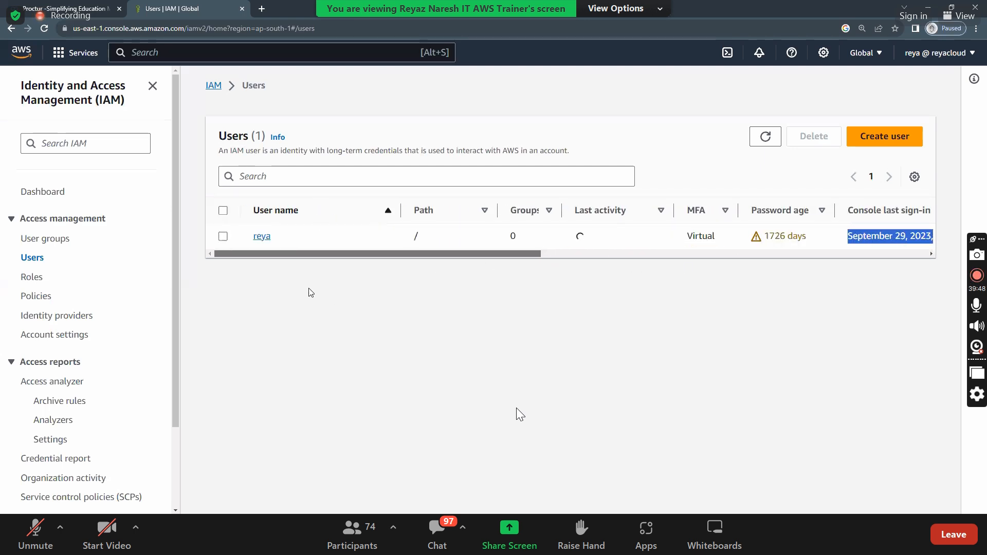
click(282, 371)
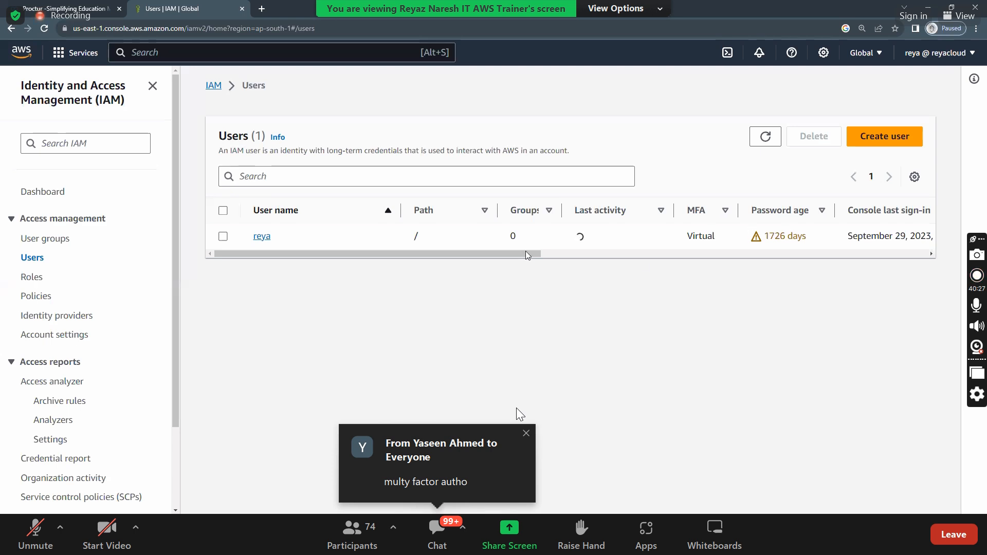
Review the existing user's remaining columns, including creation time, then start creating a new user.
scroll(615, 254, right, 2)
scroll(615, 255, right, 5)
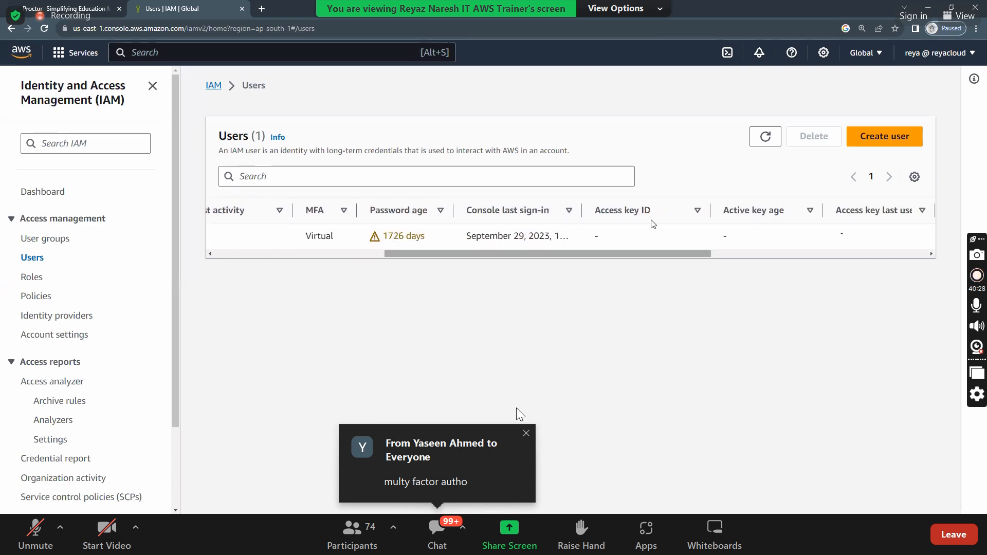
scroll(647, 255, right, 7)
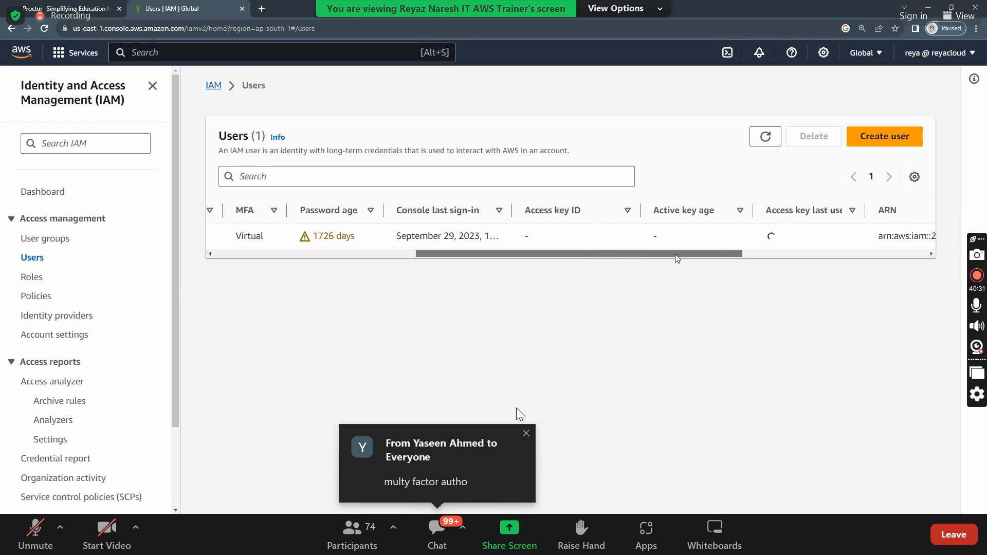
scroll(742, 257, right, 5)
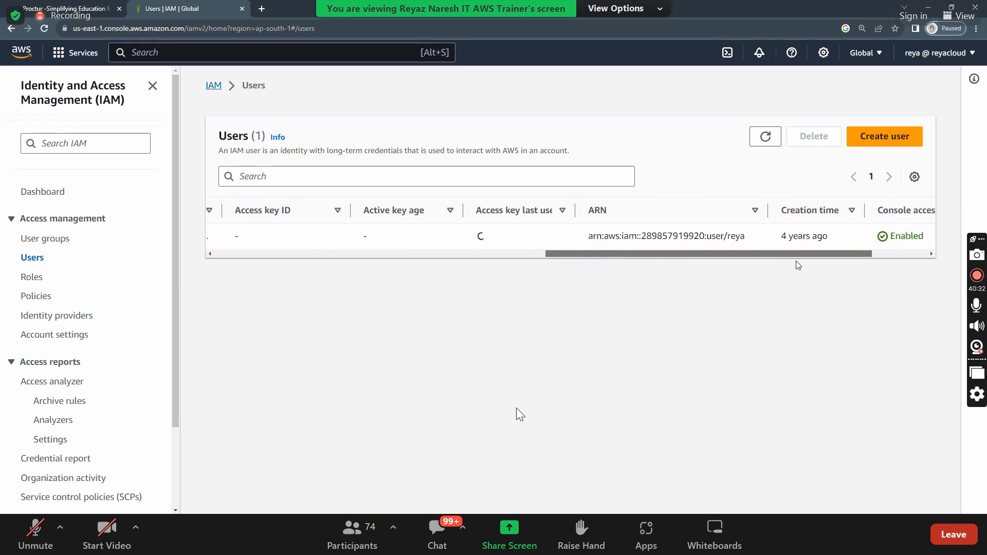
drag(780, 237, 224, 273)
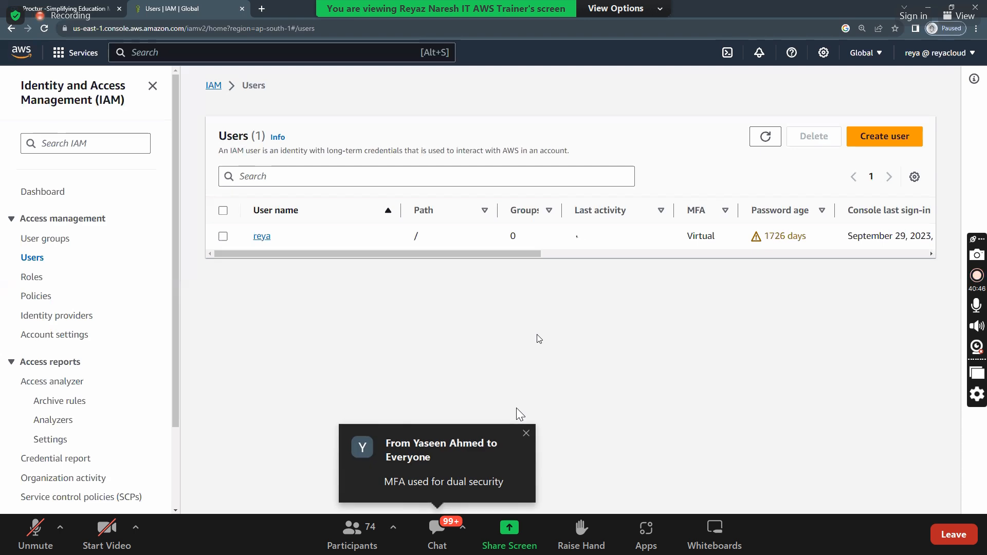
click(899, 139)
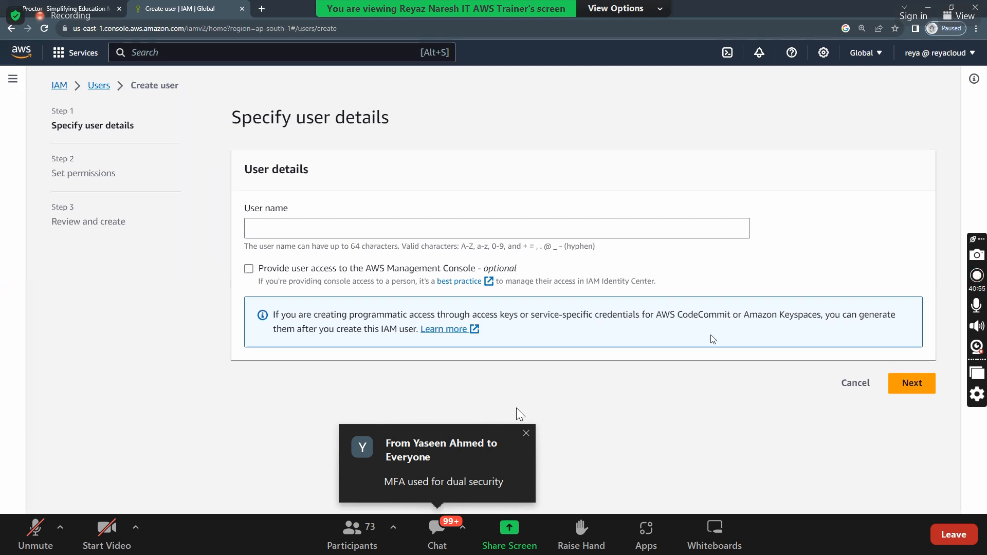
Name the new user 'raj' and enable 'Provide user access to the AWS Management Console'.
click(291, 228)
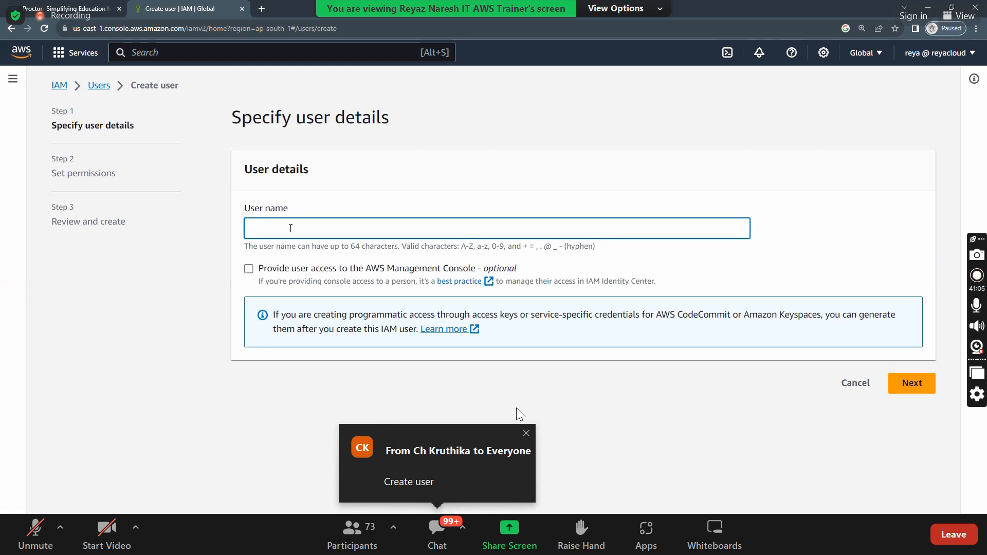
text(raj)
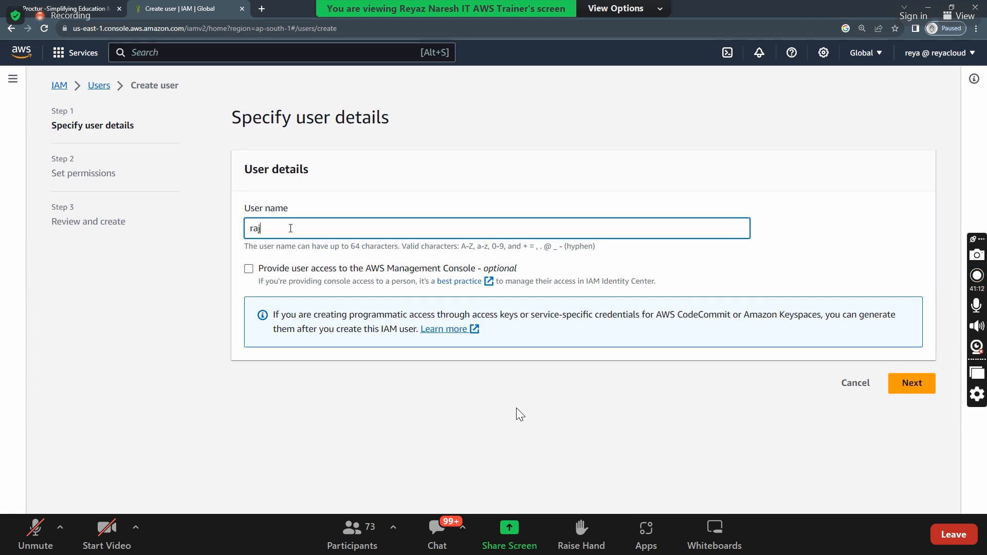
click(209, 302)
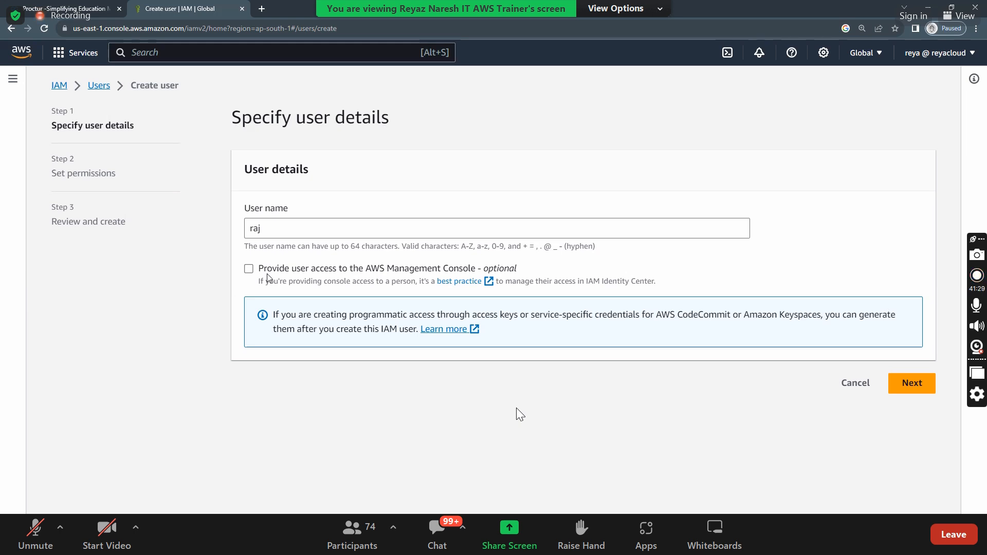
drag(259, 270, 284, 270)
click(249, 269)
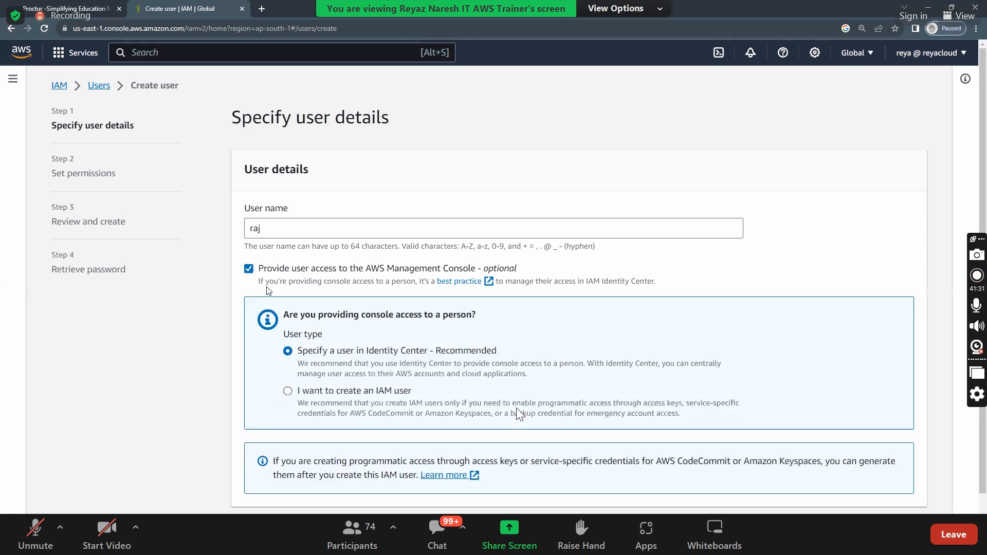
Untick Management Console access for raj.
click(248, 269)
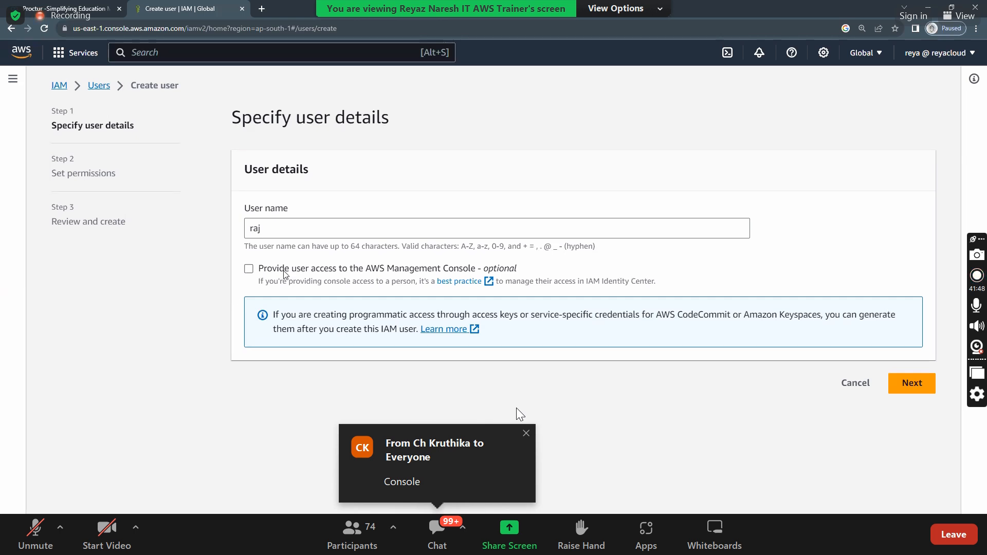
Re-enable console access for raj and compare the Identity Center and IAM user type descriptions.
drag(263, 272, 476, 273)
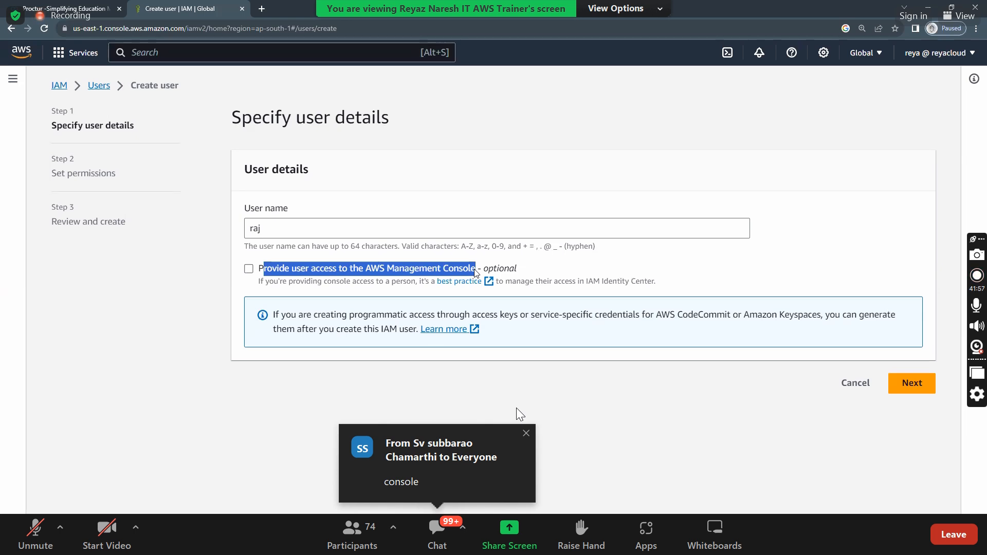
click(248, 268)
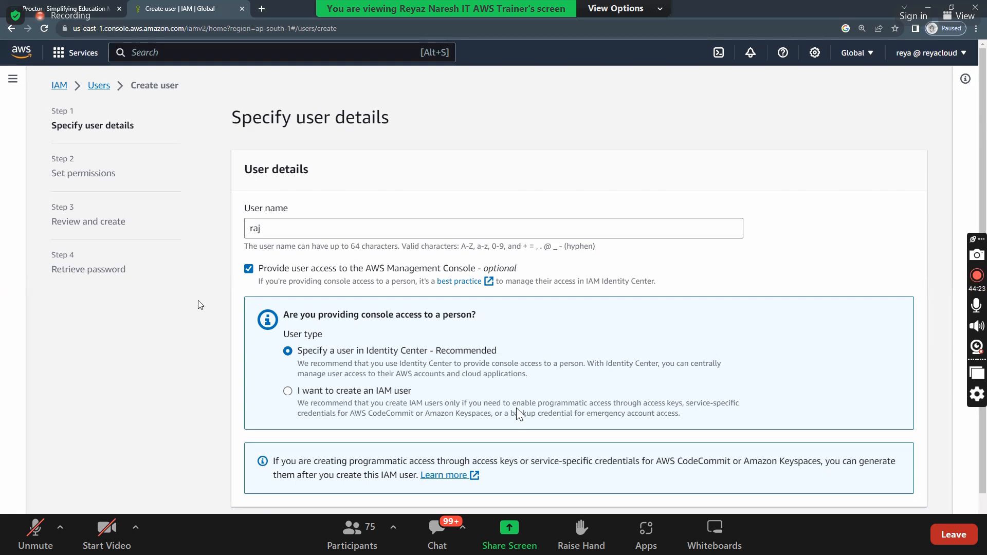
scroll(210, 315, down, 1)
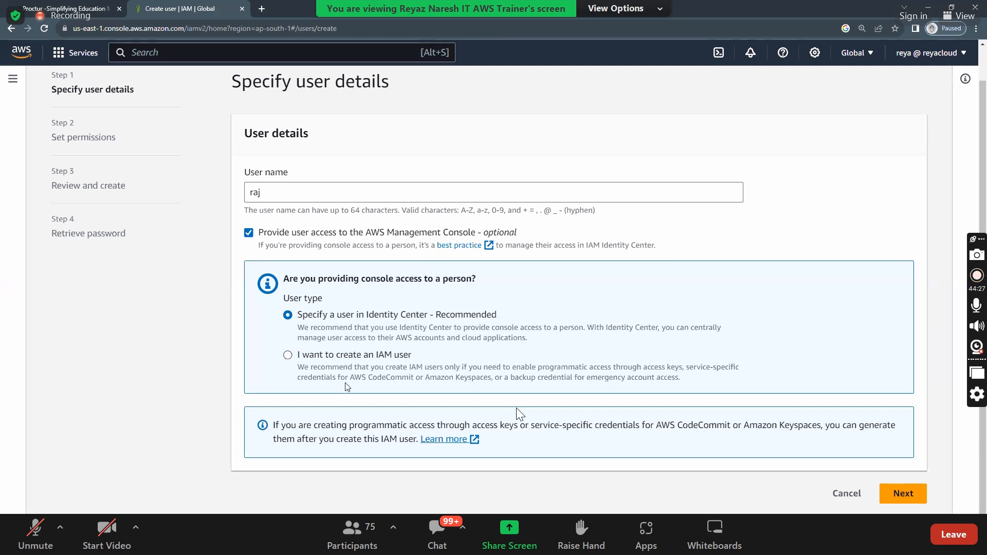
drag(299, 316, 430, 318)
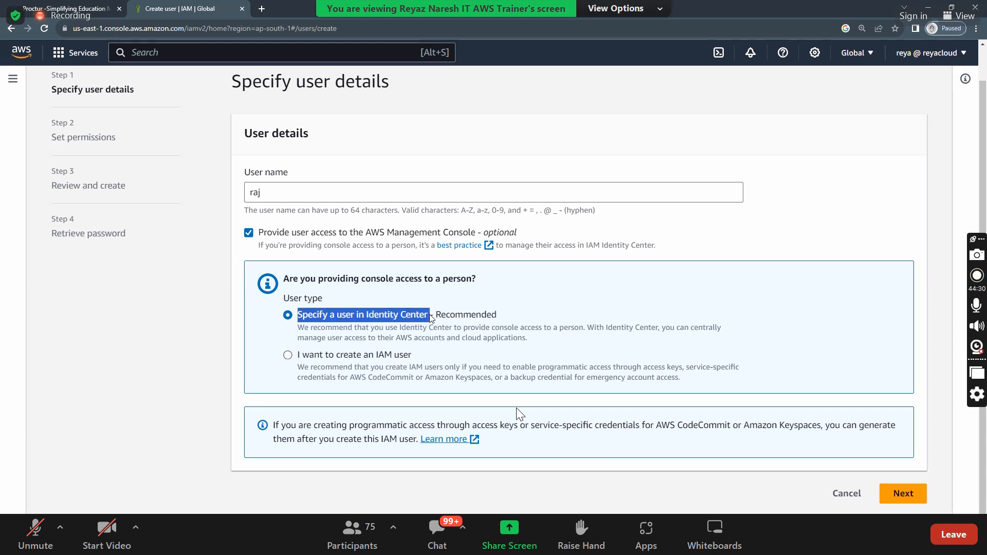
click(211, 354)
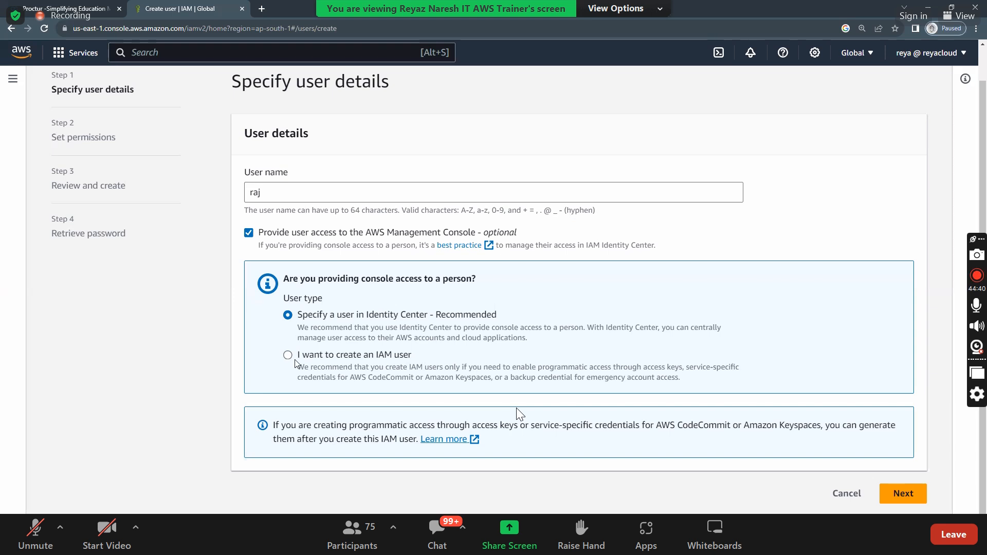
drag(303, 359, 406, 356)
Make raj an IAM user with an autogenerated password after briefly trying Custom password.
click(319, 359)
click(319, 315)
click(319, 359)
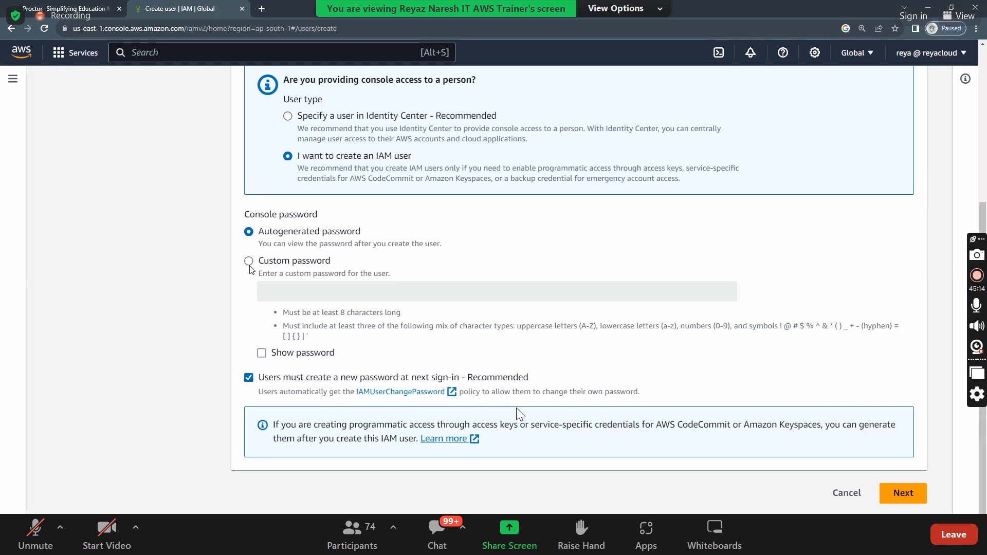
click(280, 263)
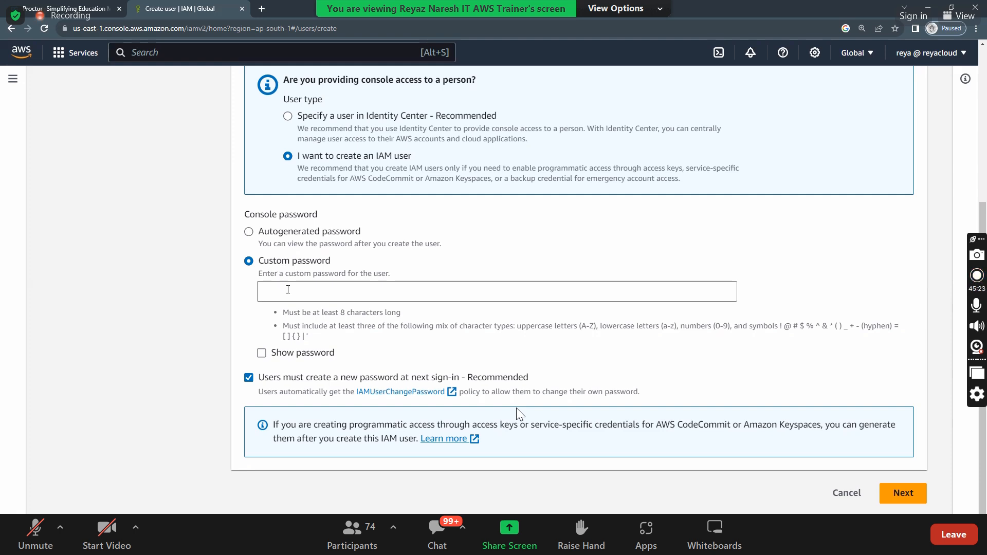
click(263, 235)
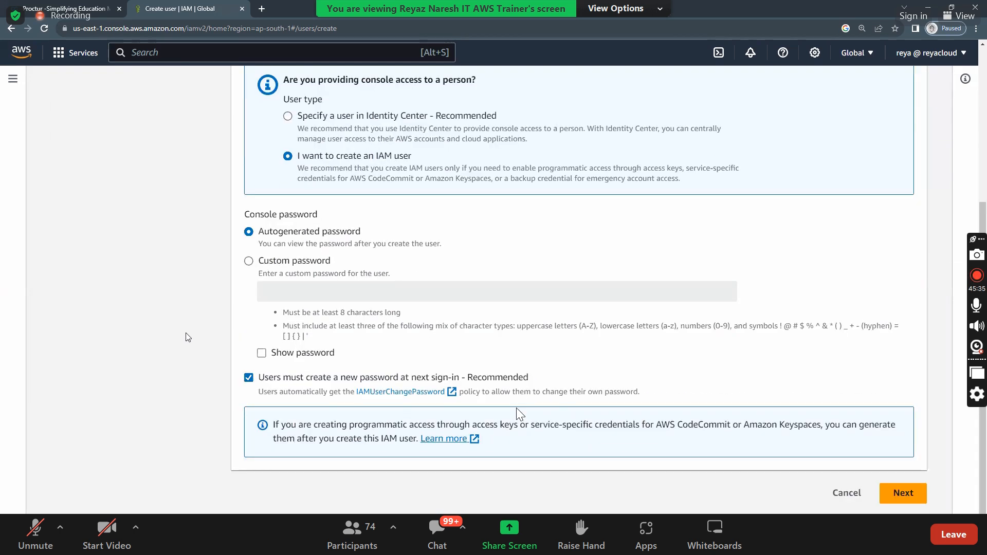
scroll(188, 338, up, 2)
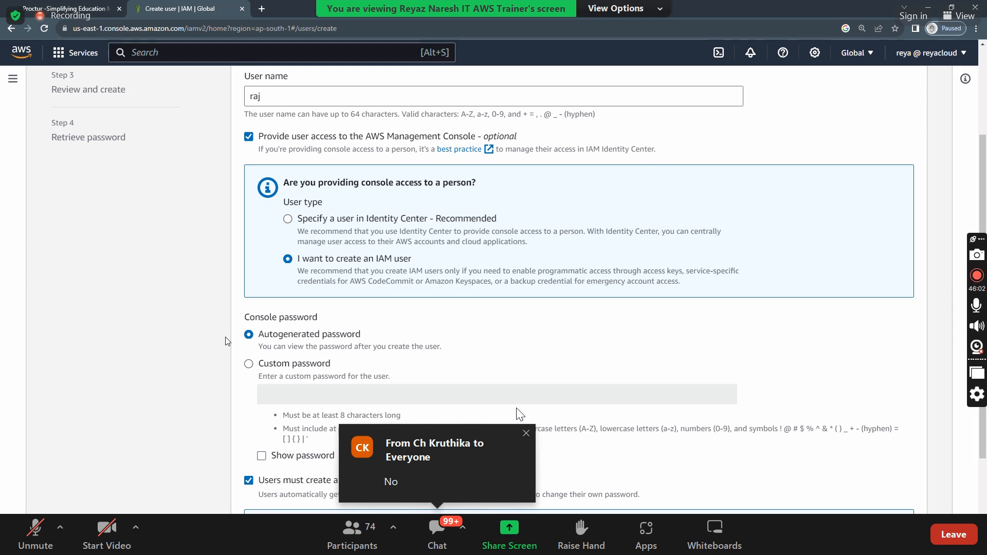
Turn off 'Users must create a new password at next sign-in', keeping the autogenerated password.
scroll(230, 341, down, 2)
drag(266, 380, 452, 372)
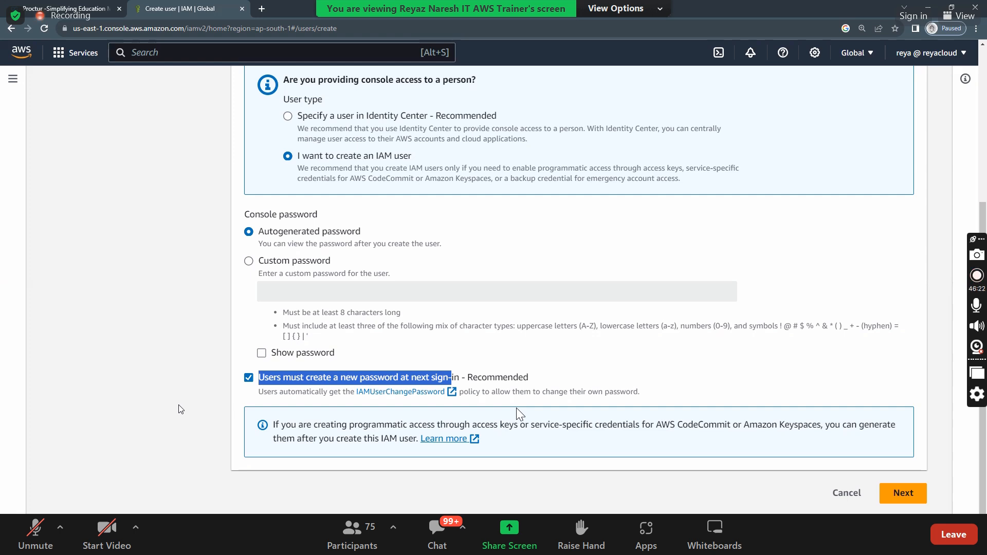
click(179, 410)
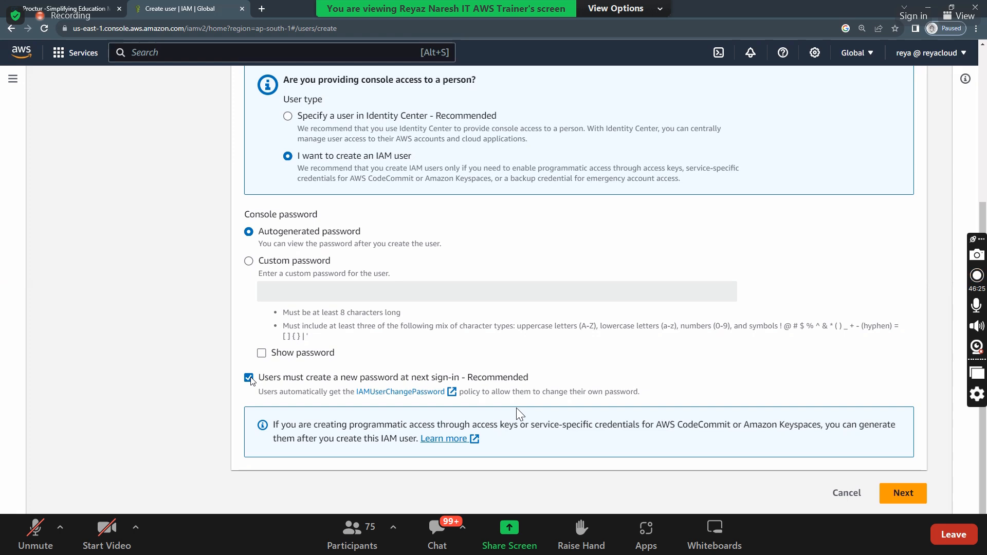
click(250, 379)
scroll(311, 304, up, 5)
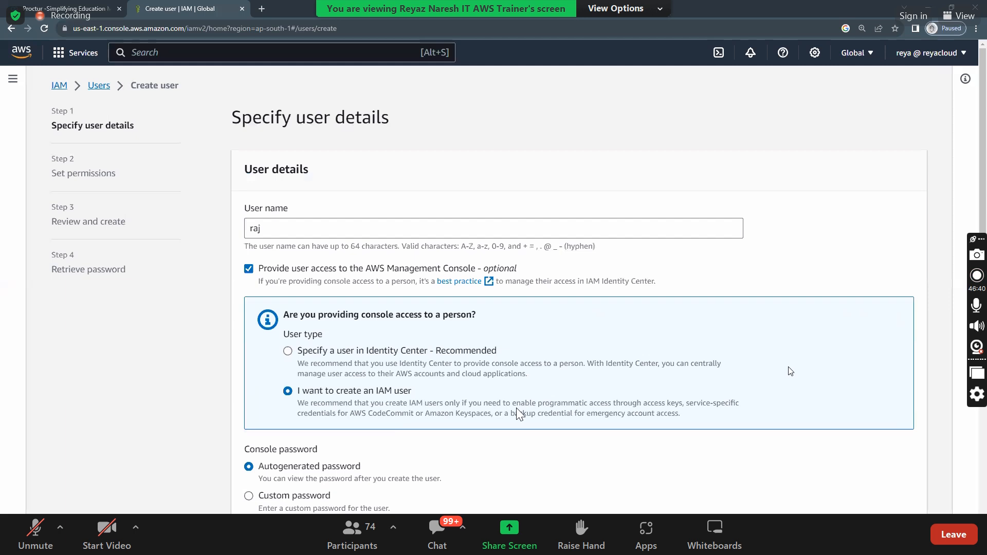
scroll(410, 158, down, 2)
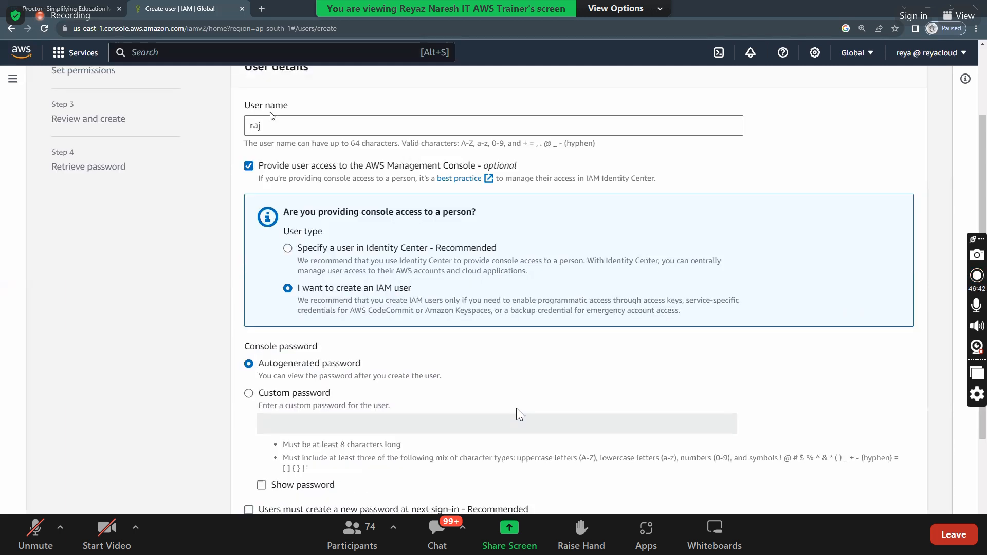
scroll(268, 127, down, 2)
drag(297, 185, 423, 183)
scroll(385, 240, down, 1)
Choose 'Attach policies directly' for raj and look over the permissions policies list.
click(280, 231)
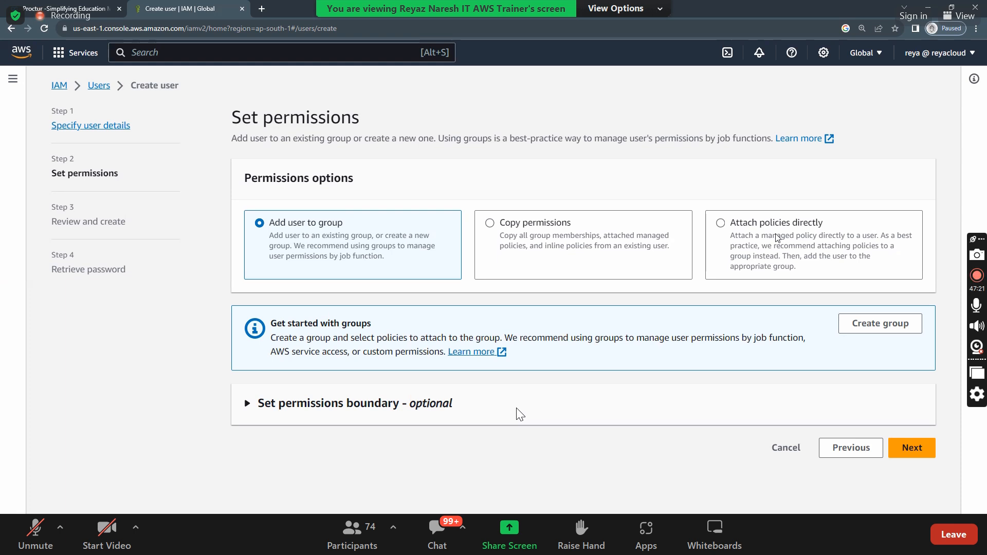
click(805, 237)
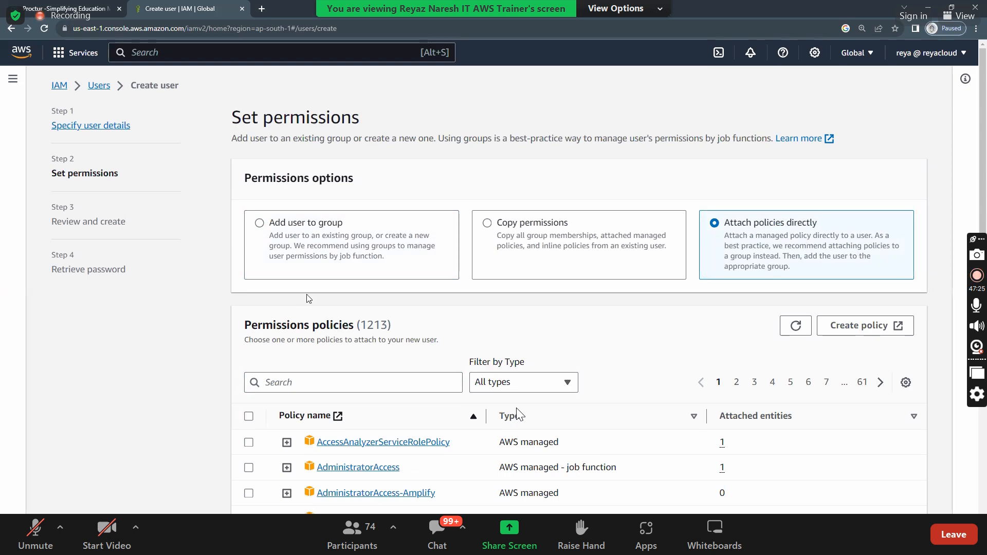
scroll(290, 303, down, 3)
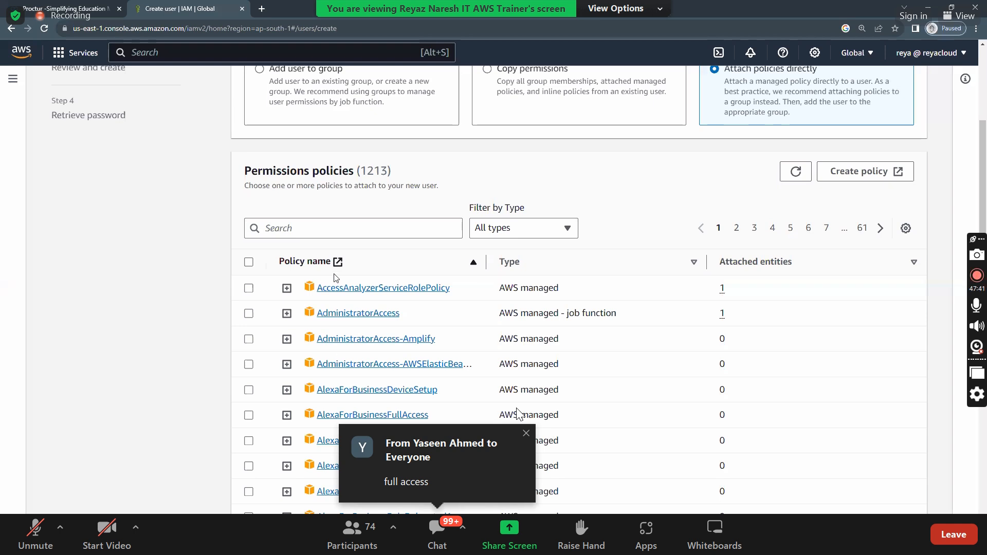
scroll(363, 339, down, 1)
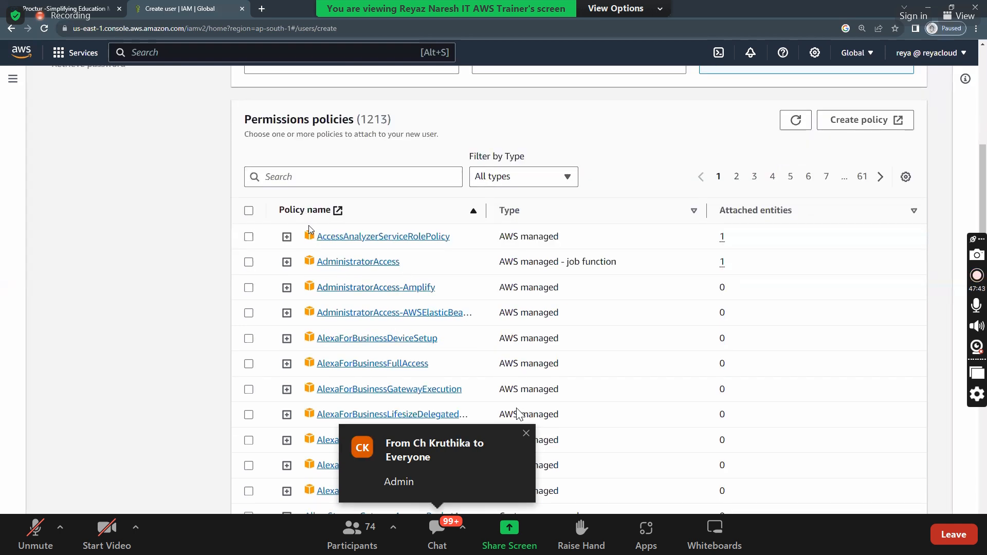
drag(312, 123, 356, 121)
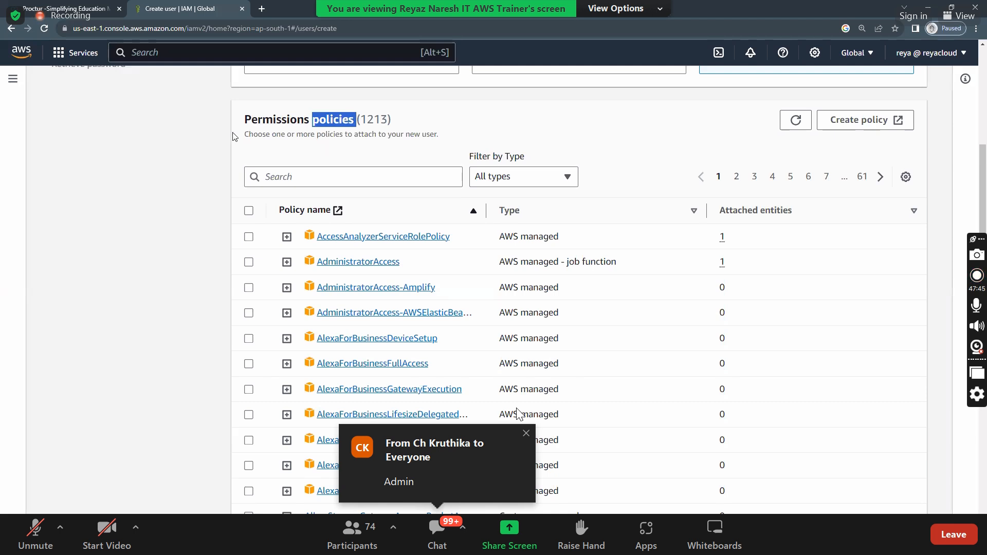
click(200, 131)
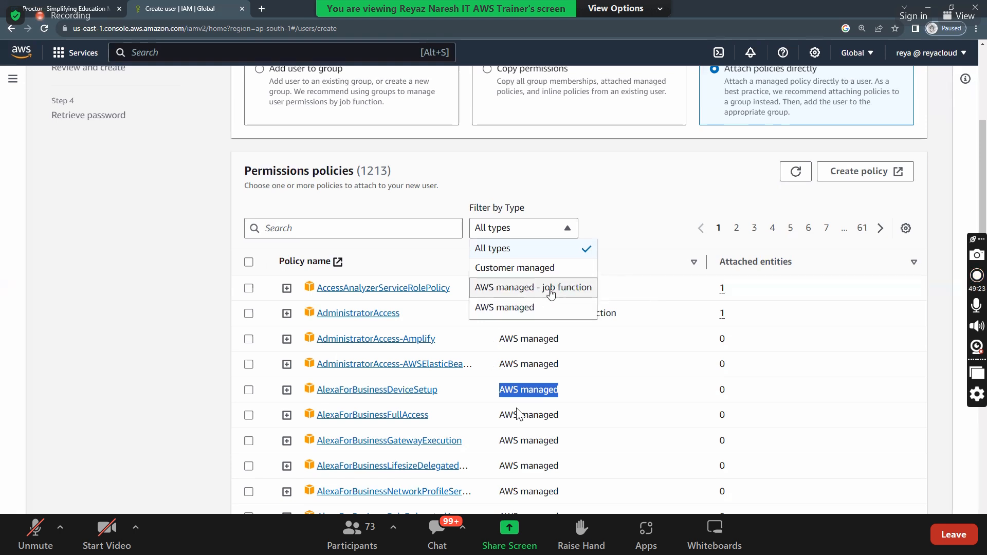
Filter policies to 'AWS managed - job function' and scroll through the 11 matches.
click(550, 289)
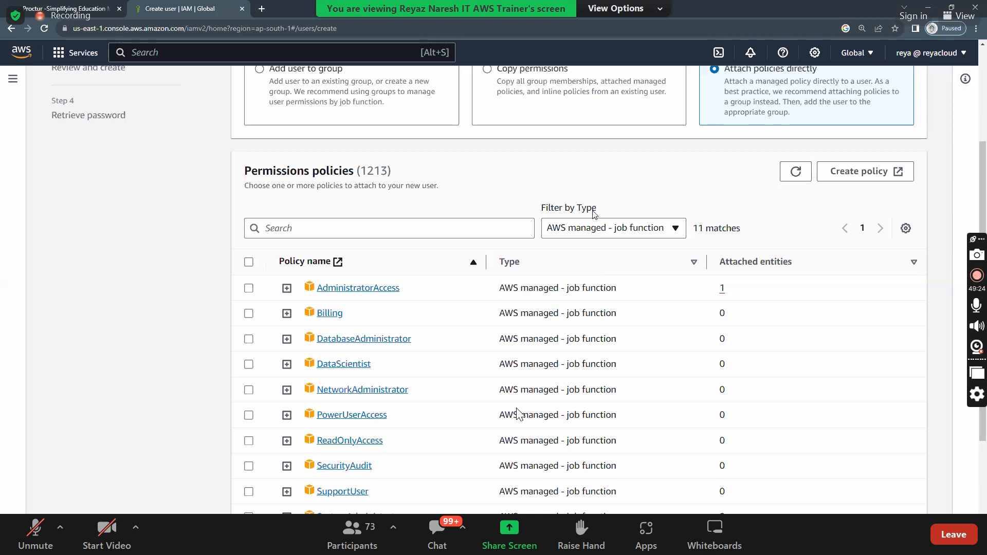
click(610, 223)
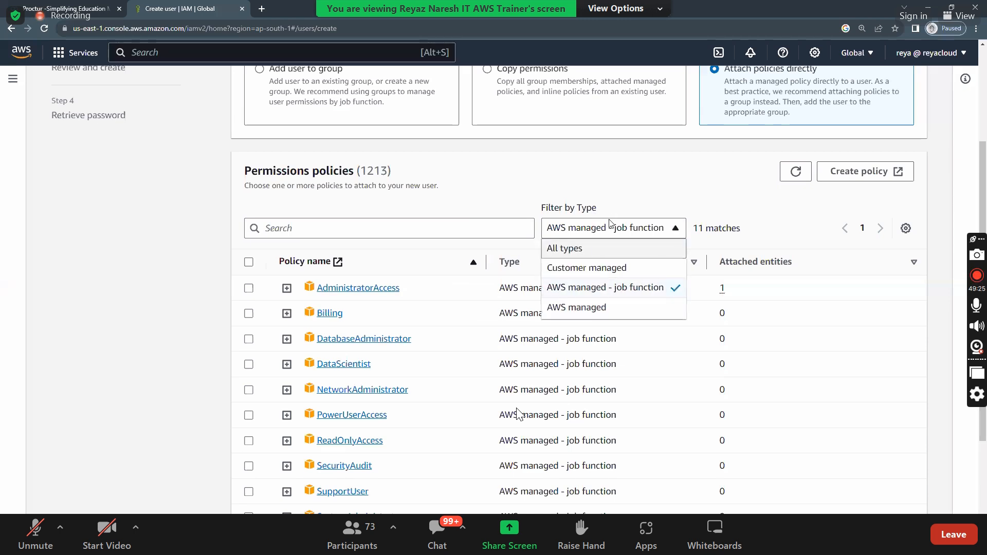
click(621, 288)
scroll(360, 344, down, 1)
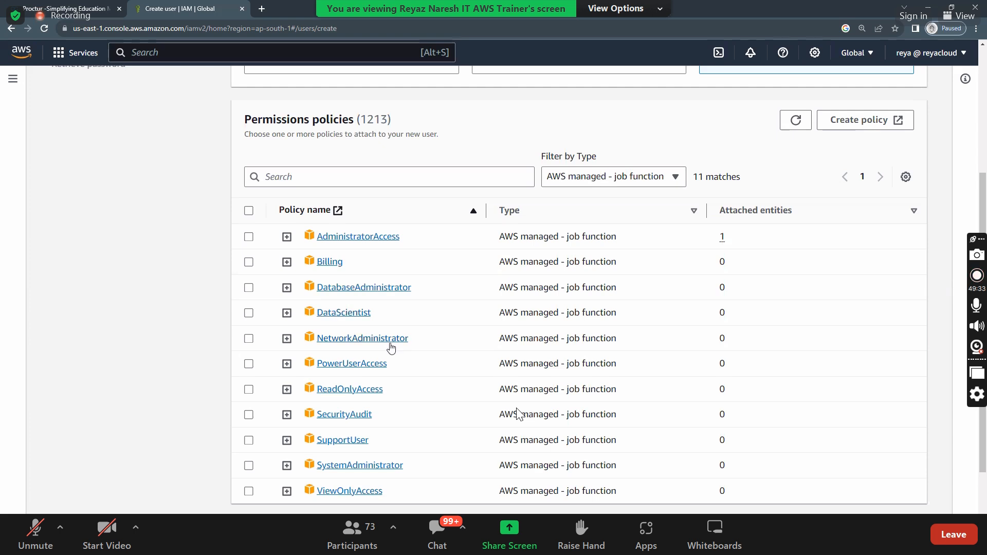
scroll(390, 346, down, 2)
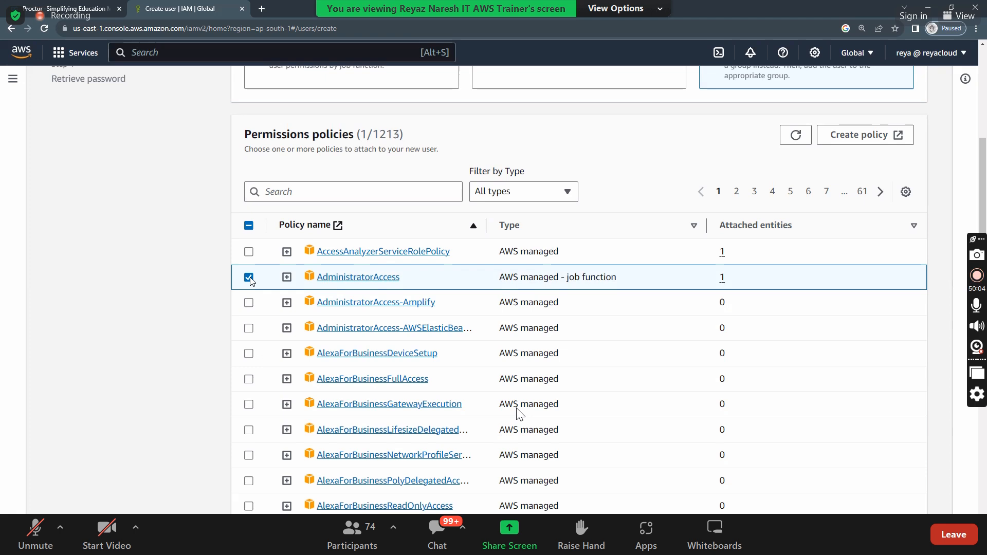
click(328, 194)
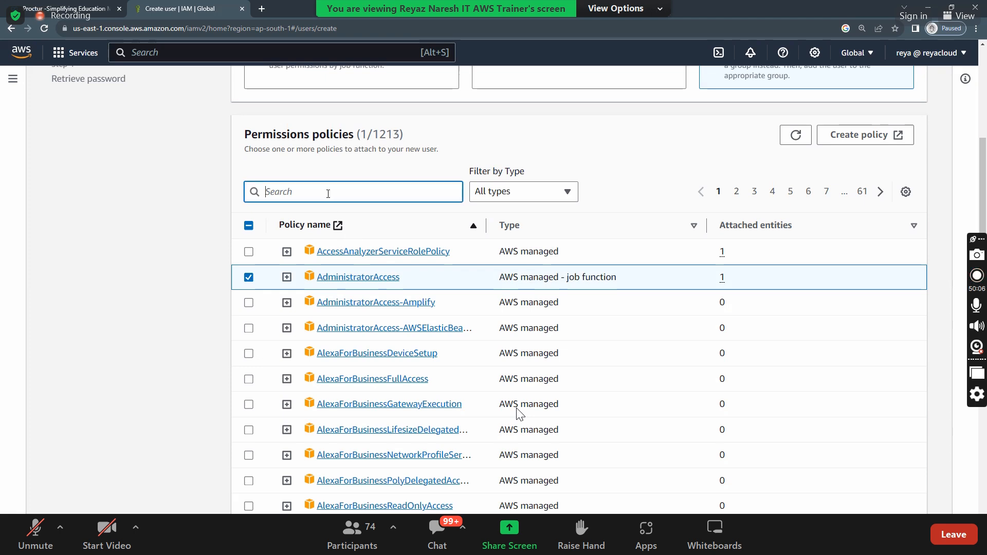
text(ec2fuu)
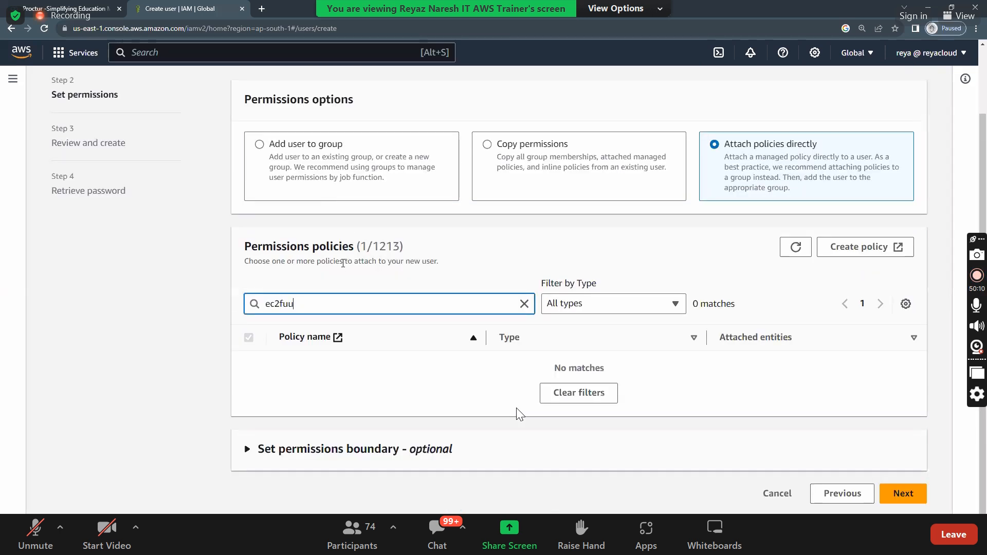
key(BackSpace)
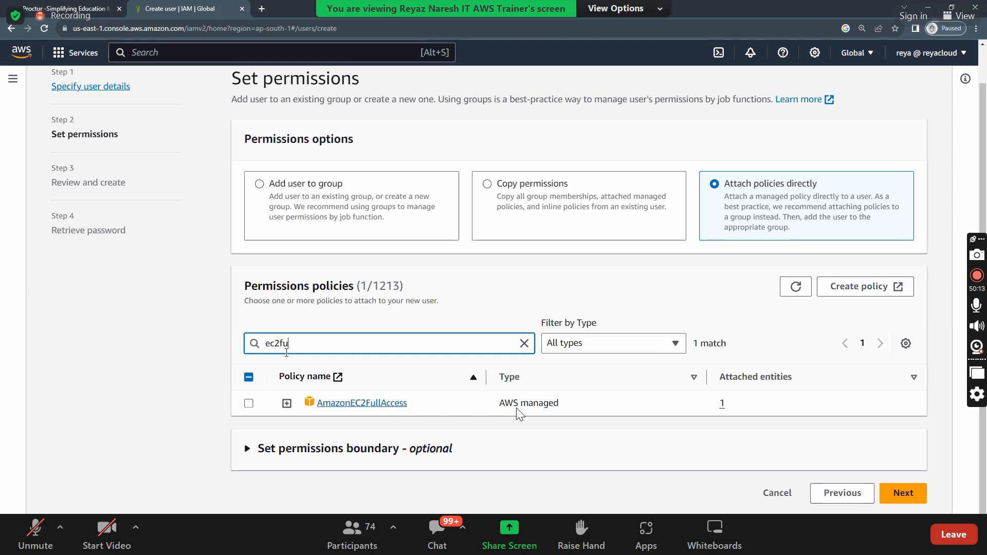
drag(290, 343, 260, 342)
text(s3rea)
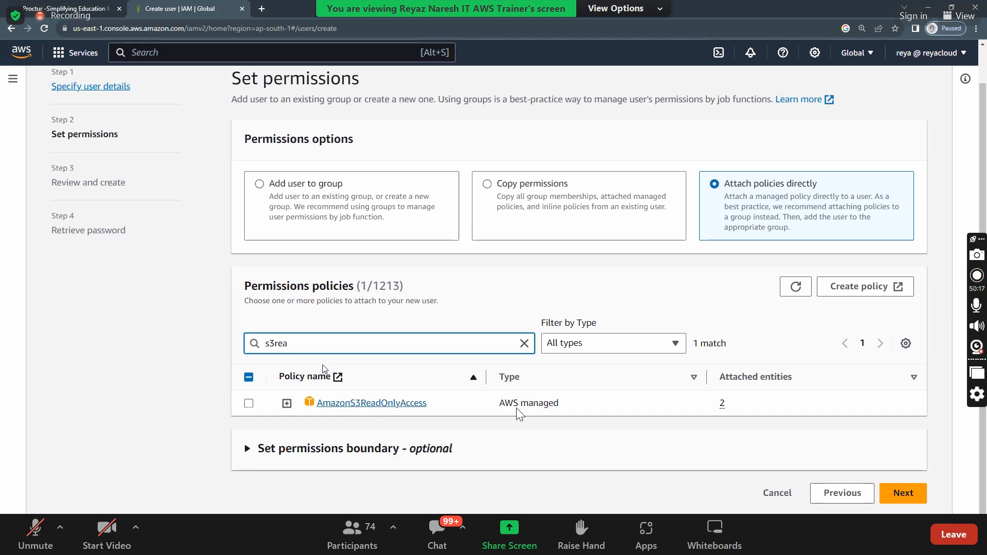
drag(289, 344, 262, 349)
key(BackSpace)
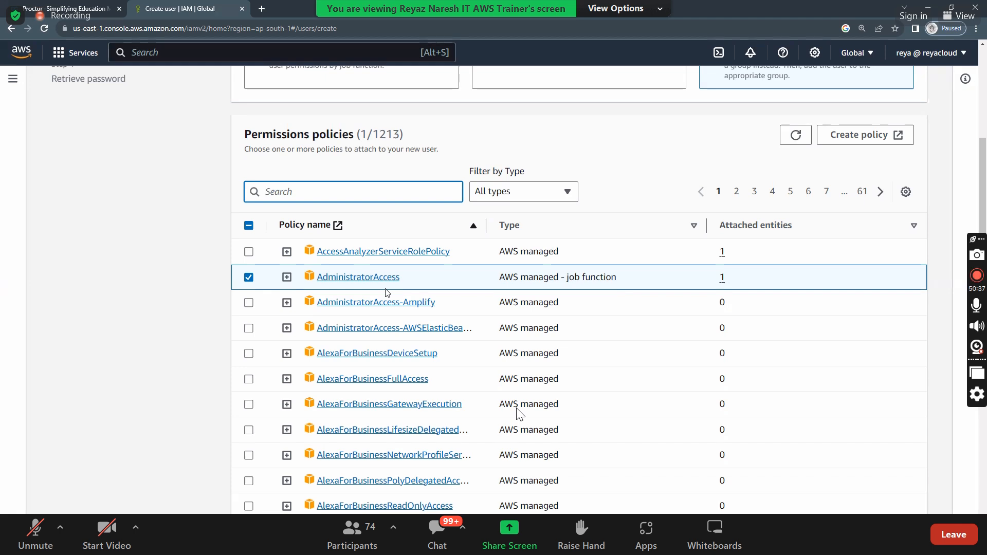
Read the optional permissions boundary explanation, leave it unset, and continue to Review and create.
scroll(415, 365, down, 6)
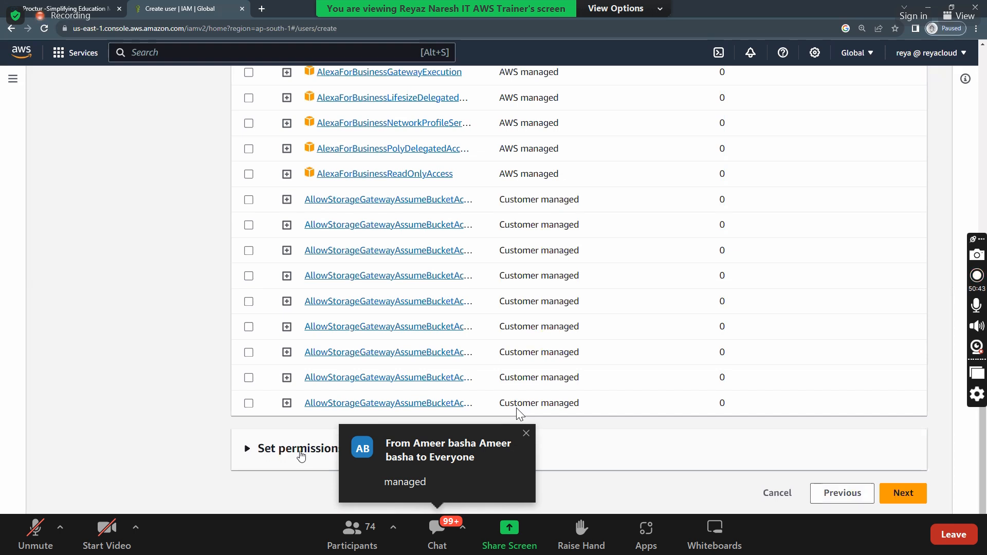
click(247, 449)
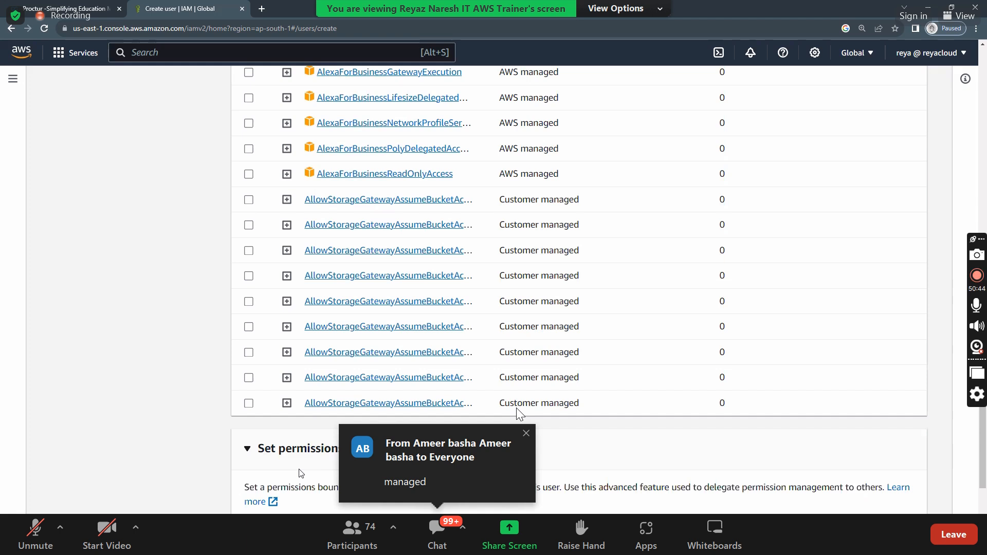
scroll(308, 437, down, 2)
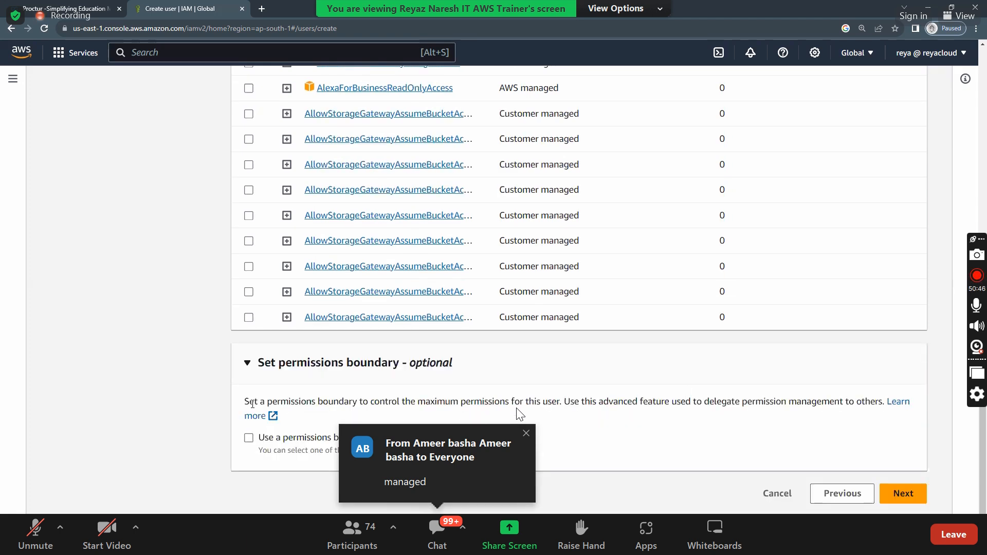
drag(246, 402, 565, 399)
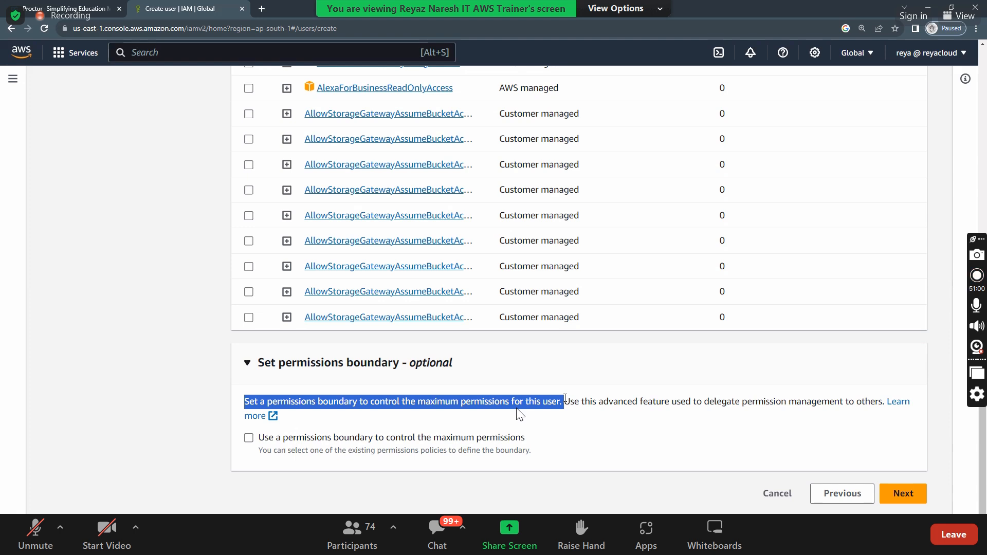
drag(604, 416, 636, 401)
drag(703, 402, 881, 399)
click(363, 367)
click(363, 368)
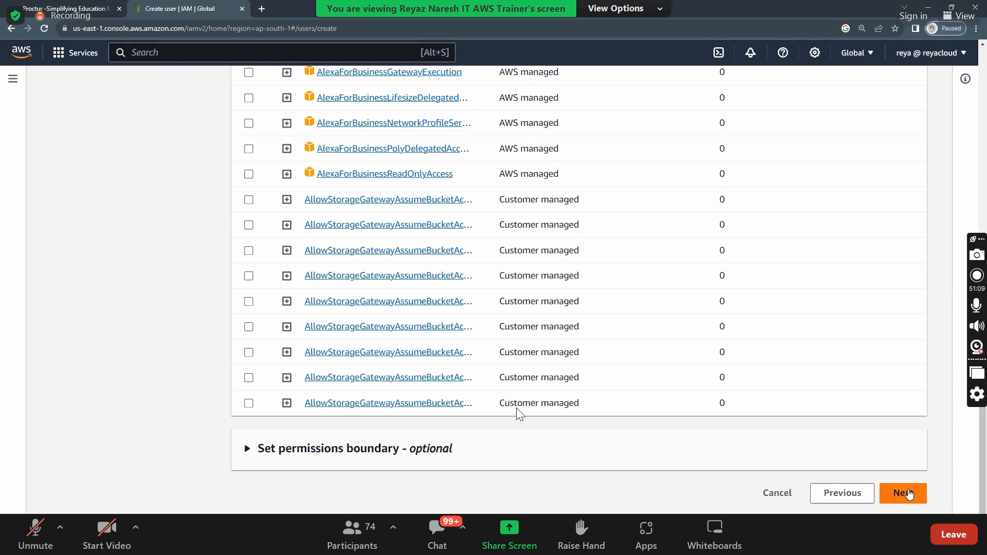
click(908, 494)
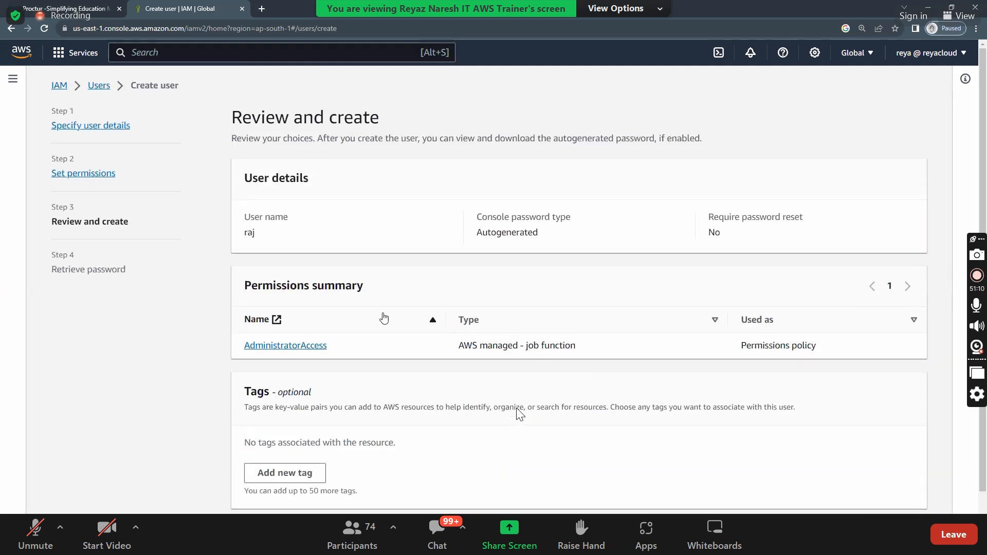
triple_click(240, 118)
click(274, 121)
drag(232, 115, 364, 112)
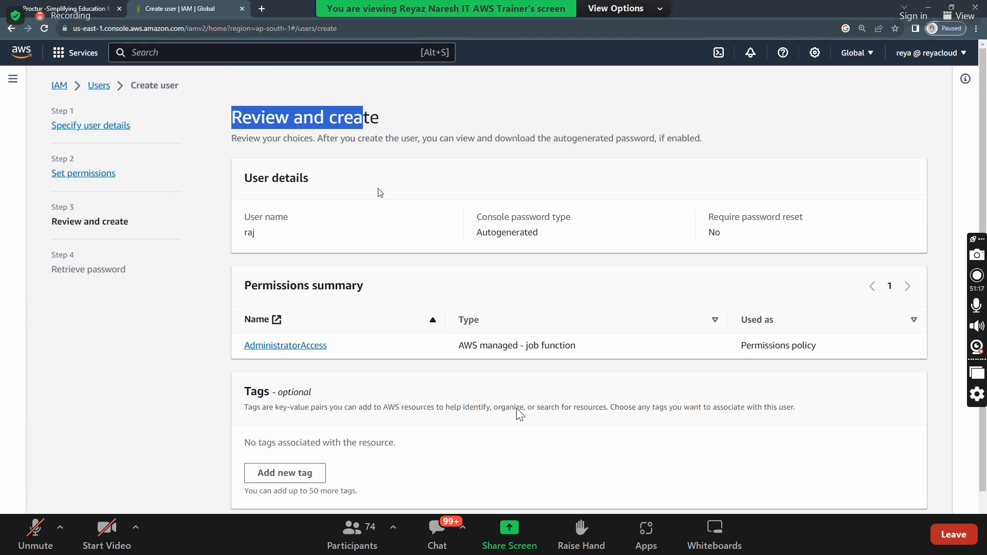
scroll(288, 224, down, 1)
drag(238, 201, 255, 196)
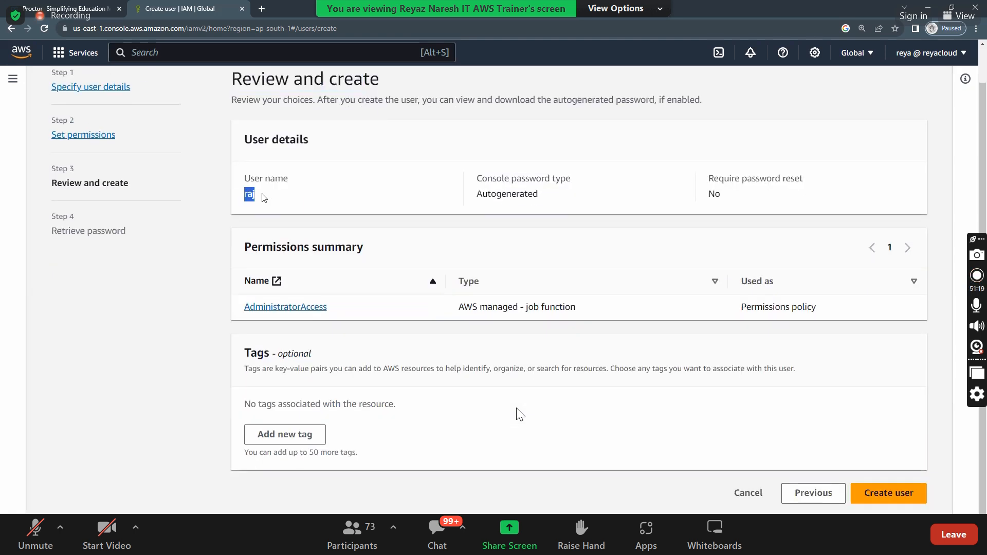
drag(571, 179, 548, 199)
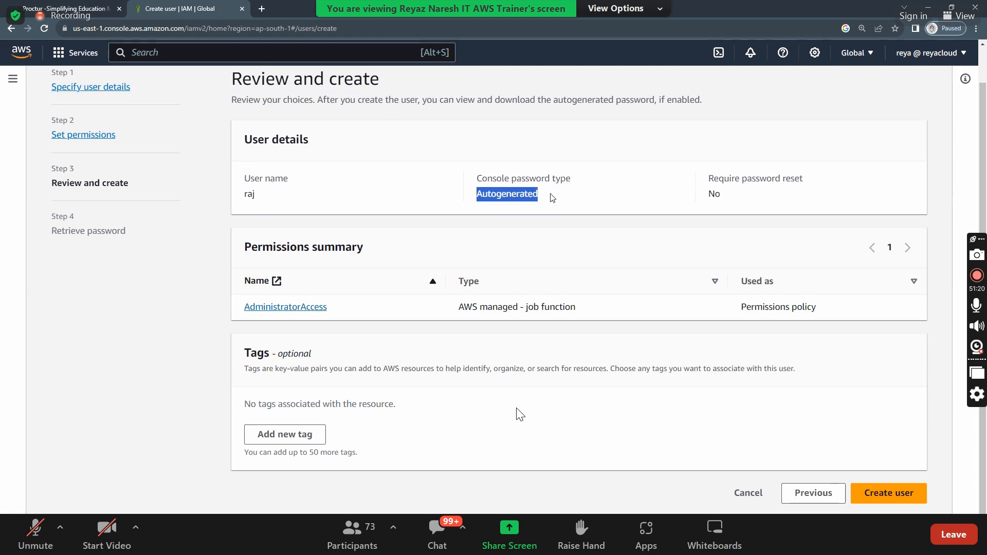
drag(709, 180, 817, 179)
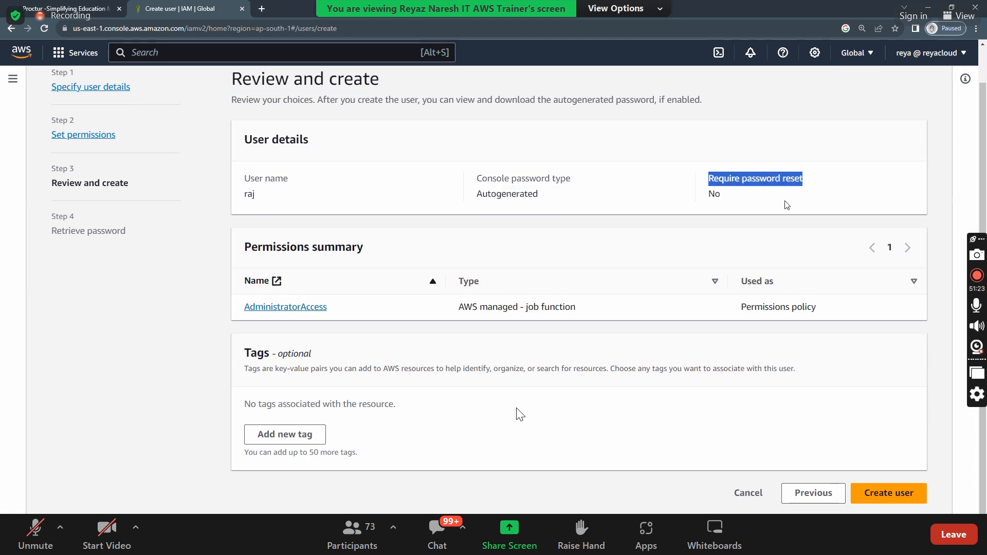
click(777, 206)
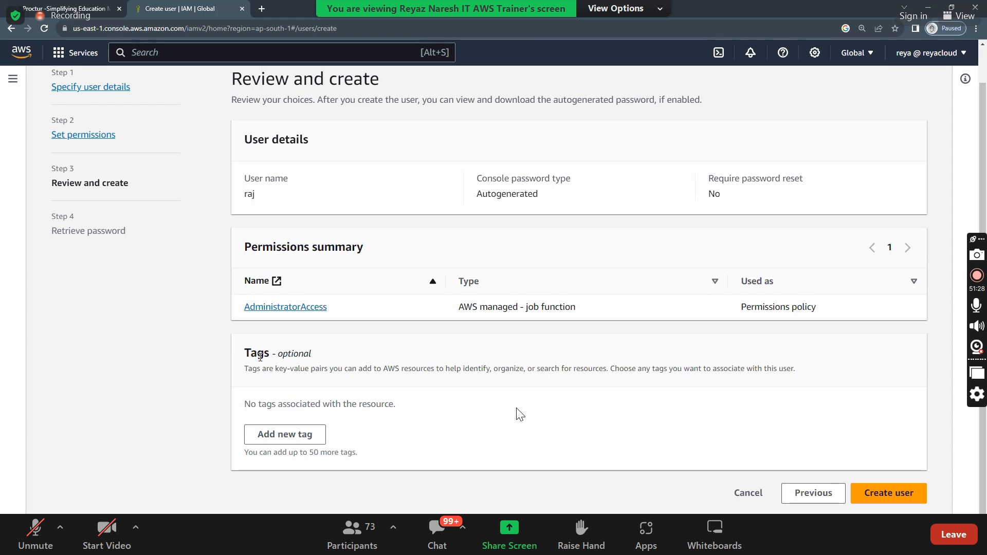
double_click(287, 355)
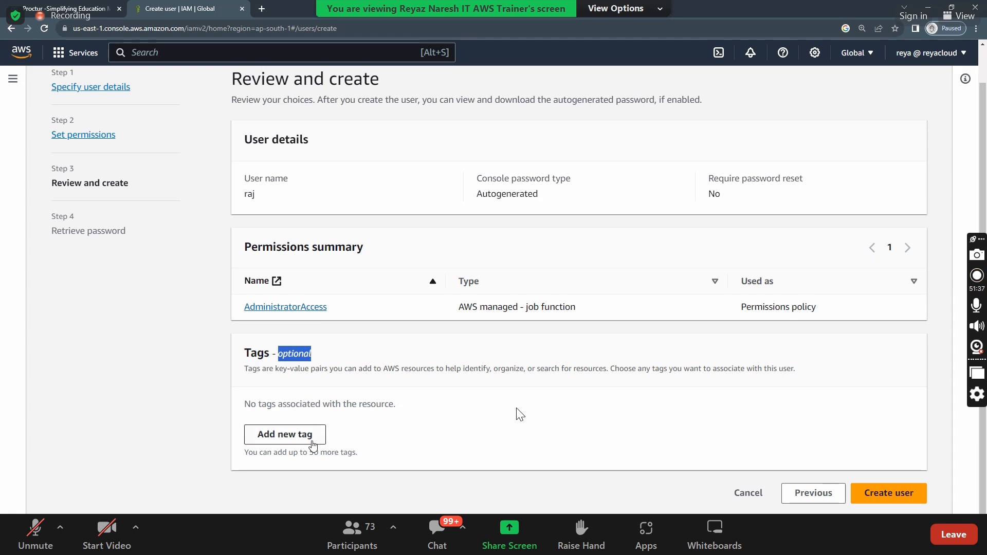
Add a tag to raj with key Team and value AWSTeam.
click(297, 437)
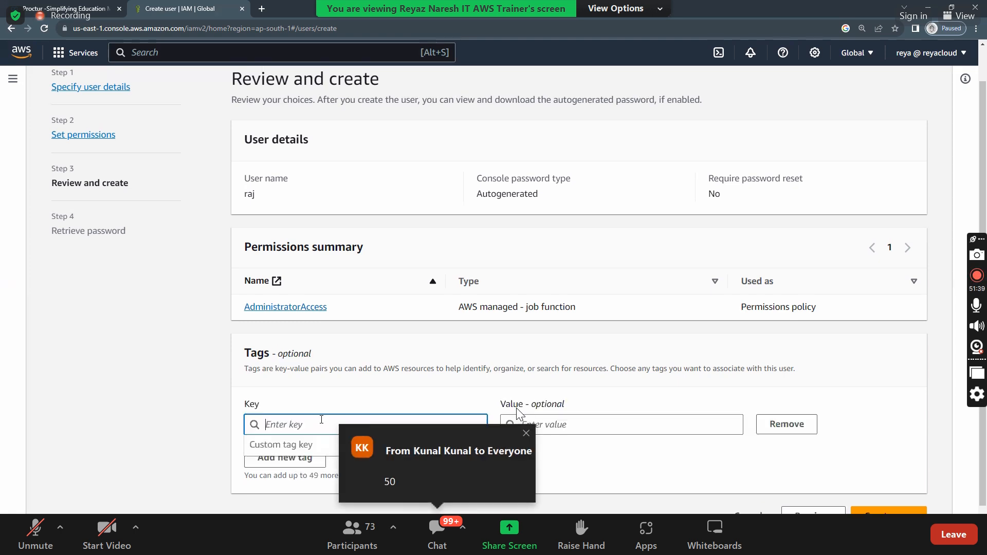
text(Team)
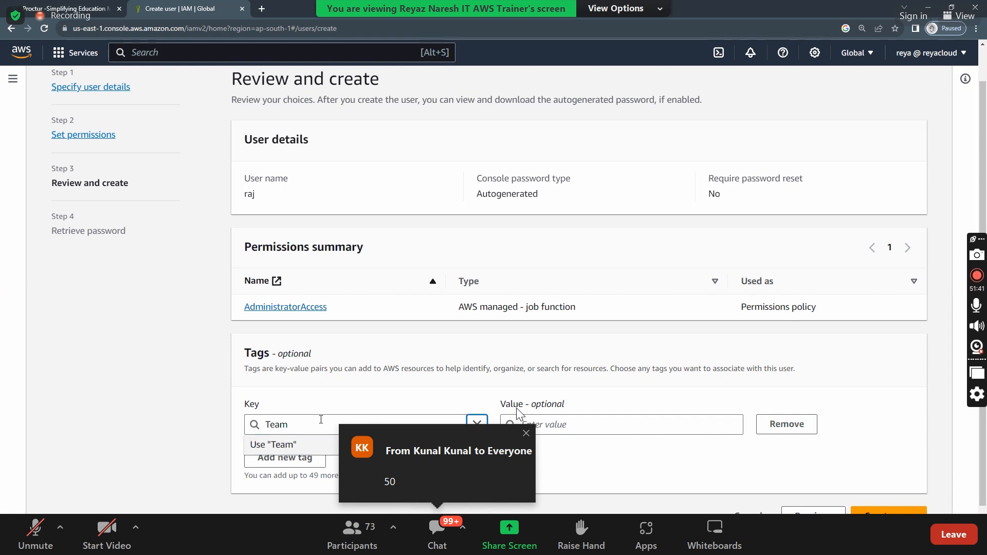
key(Tab)
text(AWSTEam)
key(BackSpace)
key(BackSpace)
key(BackSpace)
text(eam)
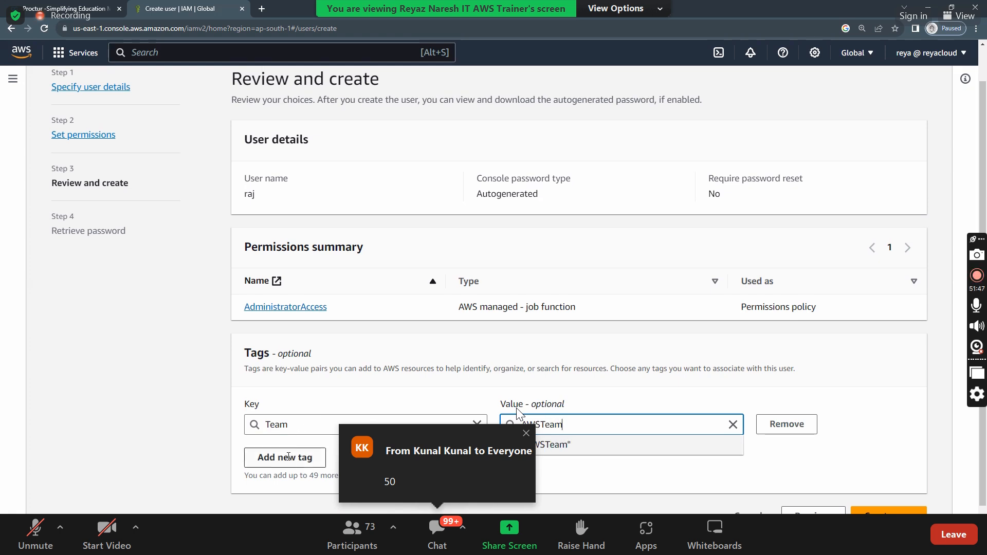
Add a second tag with key Phone and the user's phone number as its value.
click(293, 454)
click(296, 453)
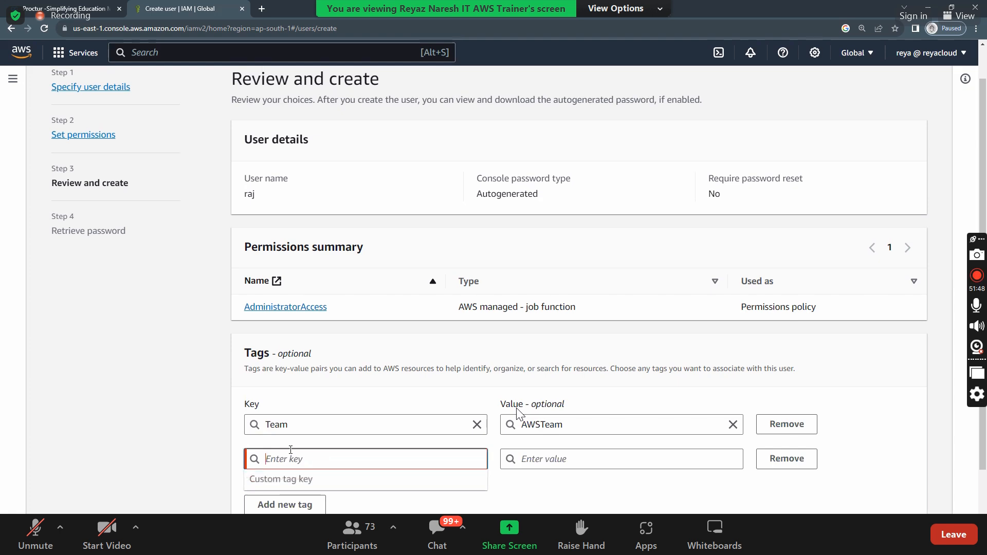
text(Phone)
key(Tab)
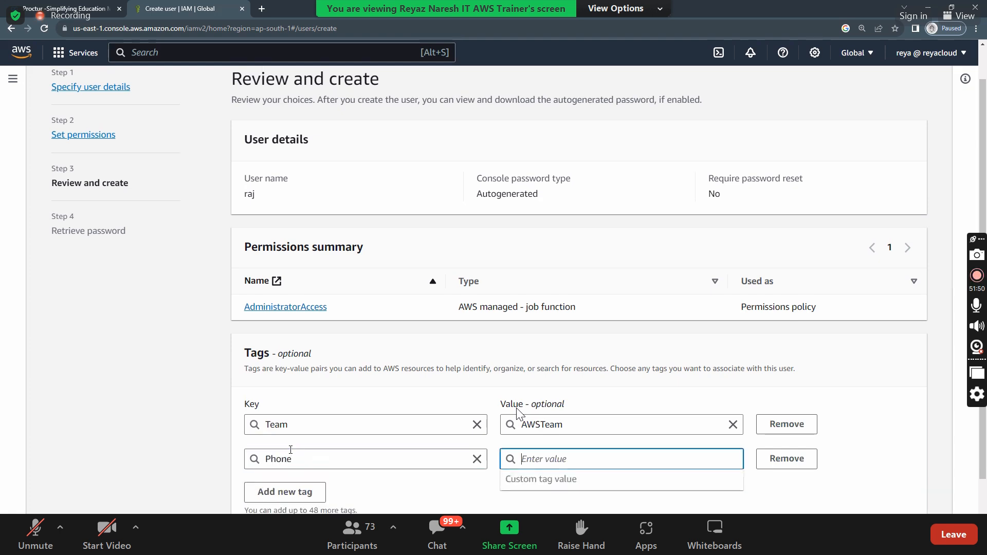
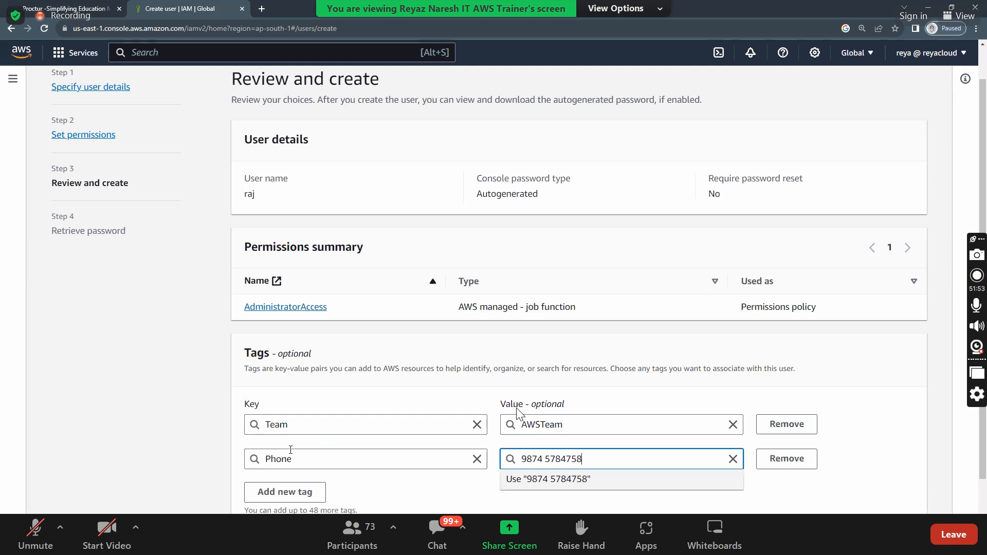
click(569, 458)
key(BackSpace)
key(BackSpace)
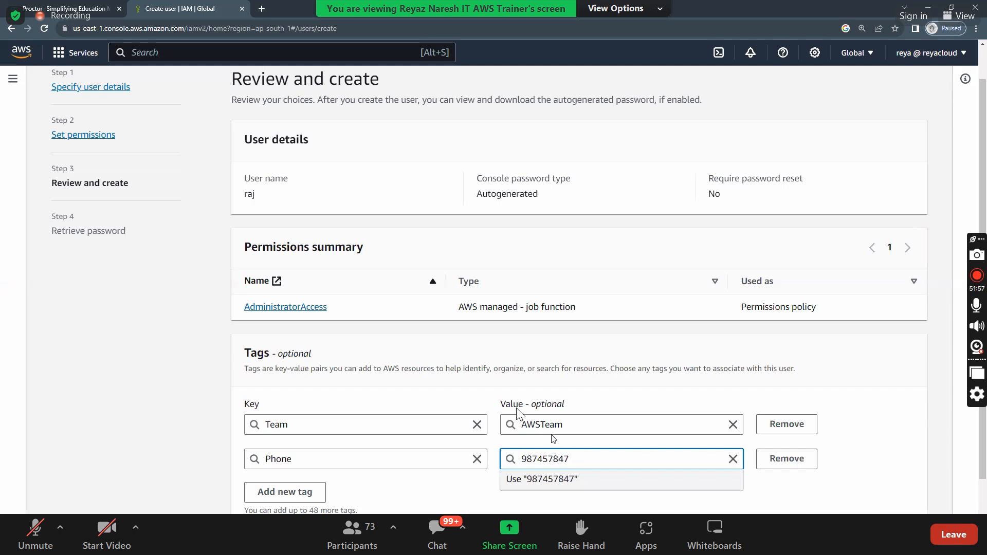
click(893, 415)
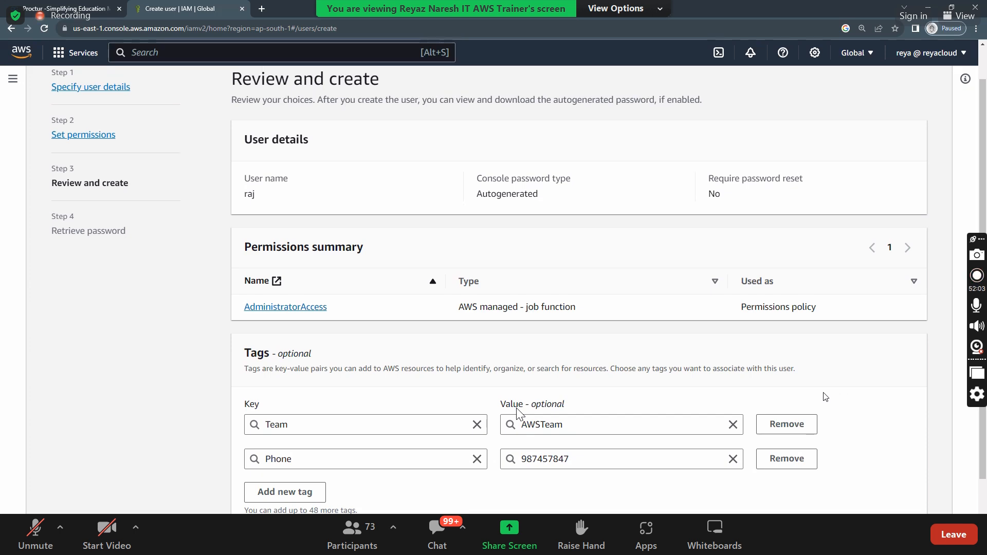
scroll(761, 398, down, 2)
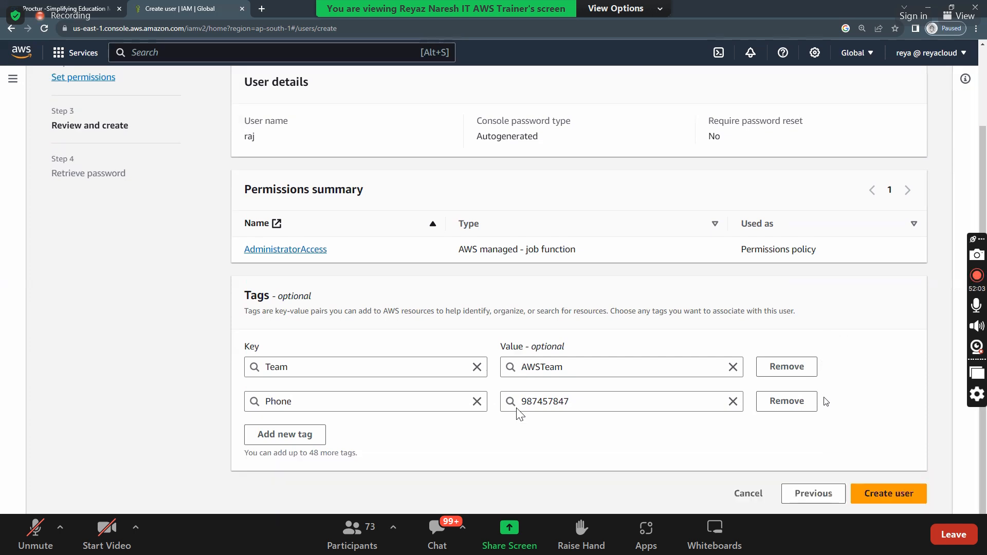
Create user raj, dismiss the success banner and select the console sign-in URL.
click(888, 493)
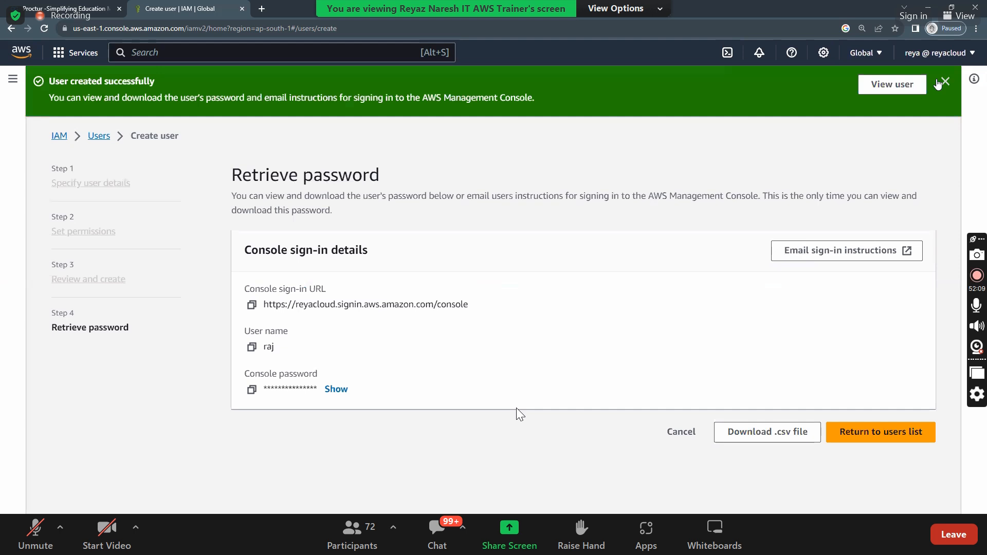
click(946, 81)
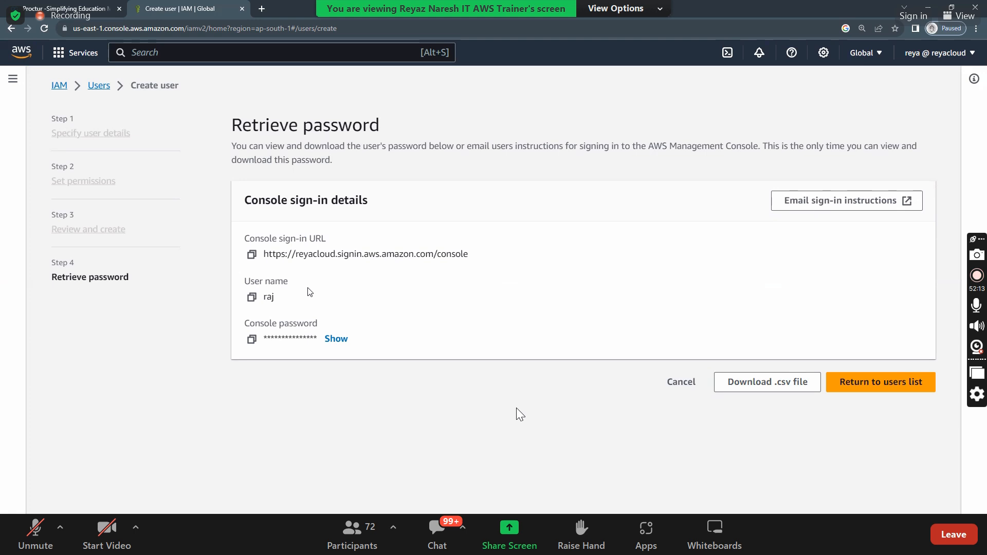
drag(263, 256, 476, 255)
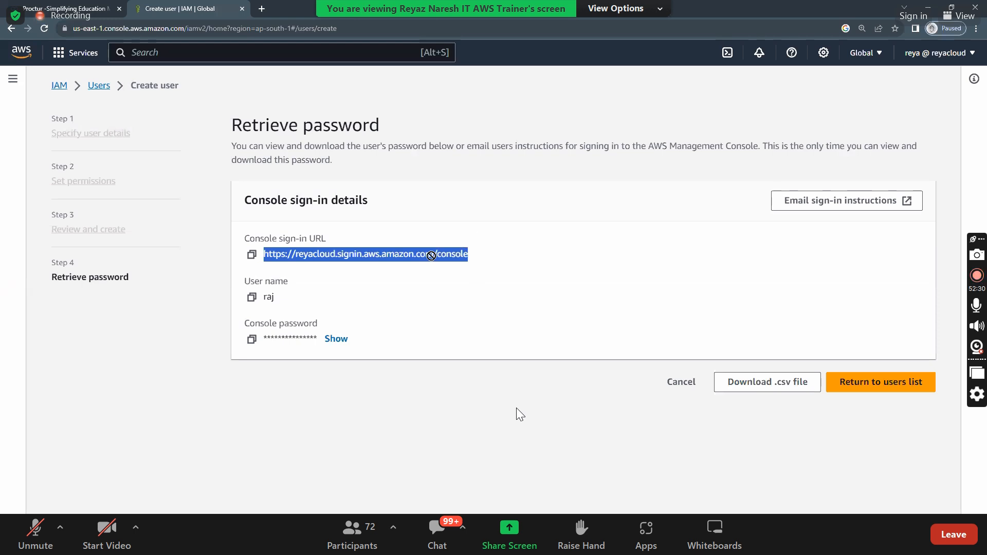
Select the user name raj, then show and select its autogenerated console password.
double_click(268, 297)
click(335, 340)
drag(308, 340, 268, 337)
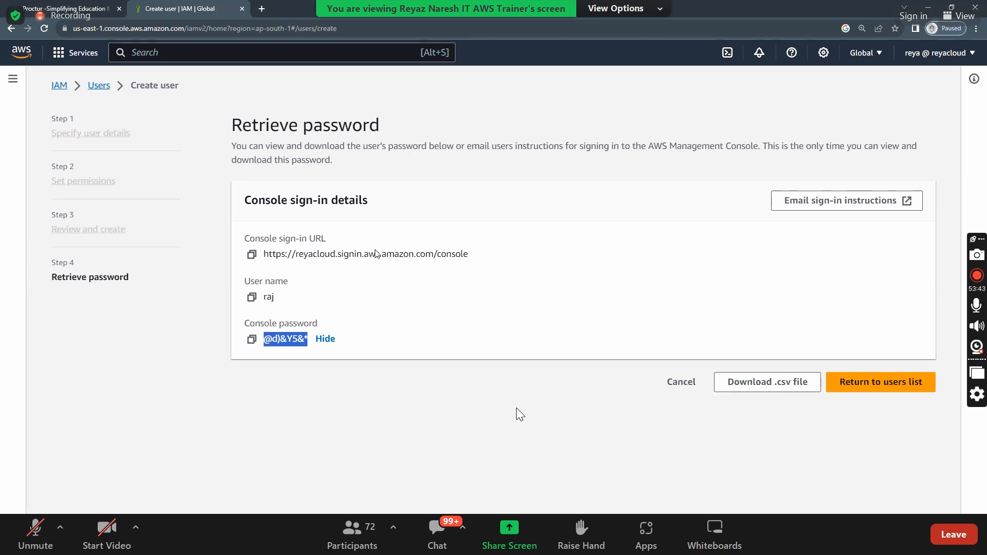
Download raj's credentials as raj_credentials.csv and open the file from Chrome's downloads.
click(784, 385)
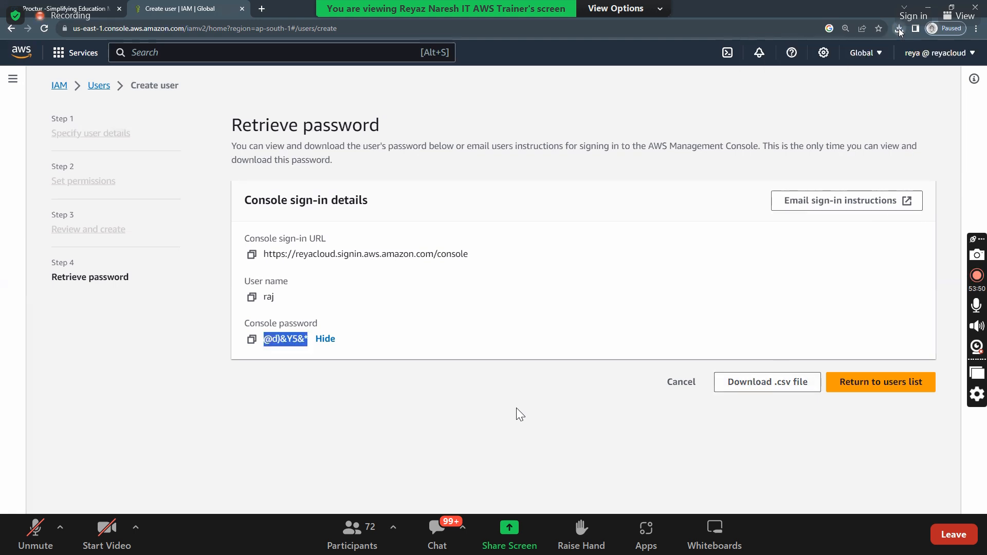
click(899, 29)
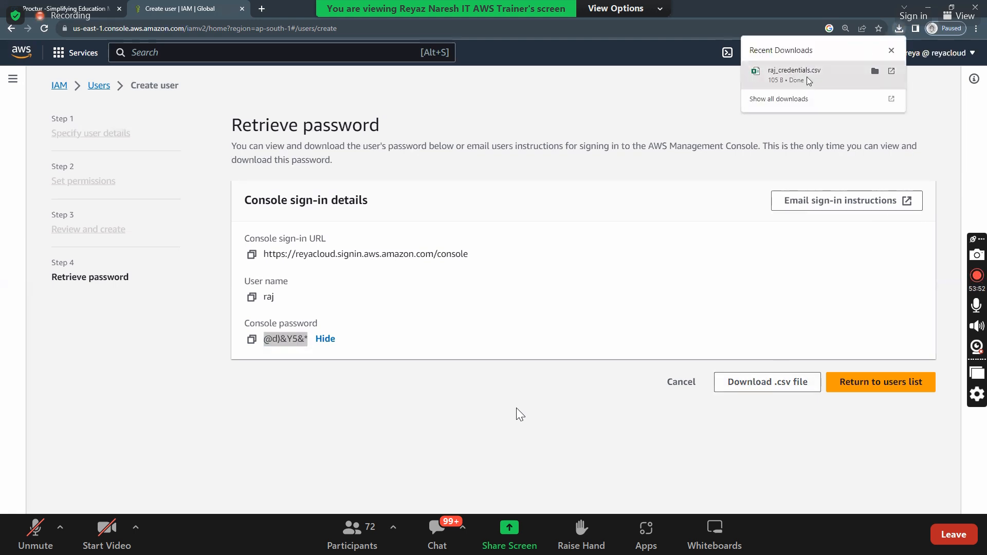
click(822, 77)
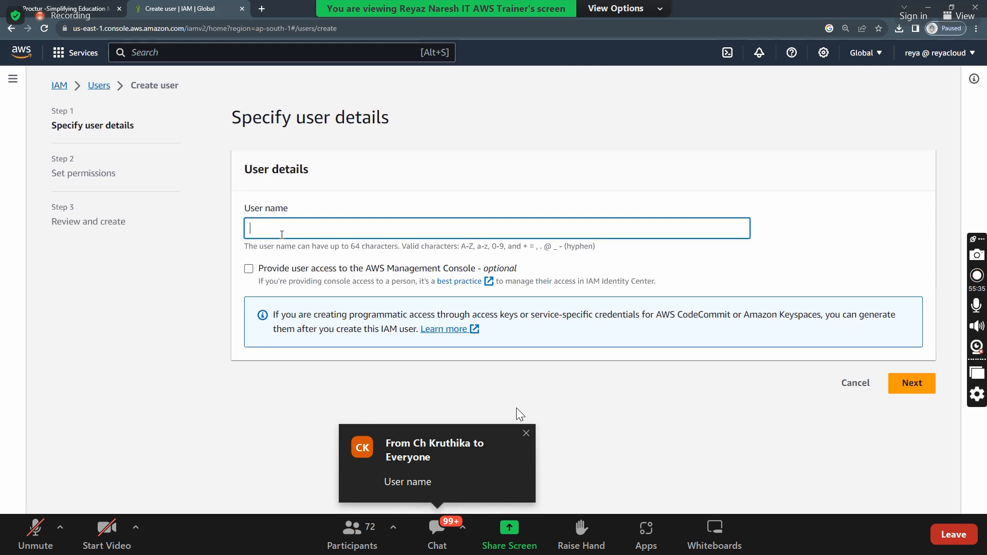
Set up user shiva as an IAM user with console access and no required password reset.
text(shi)
click(249, 269)
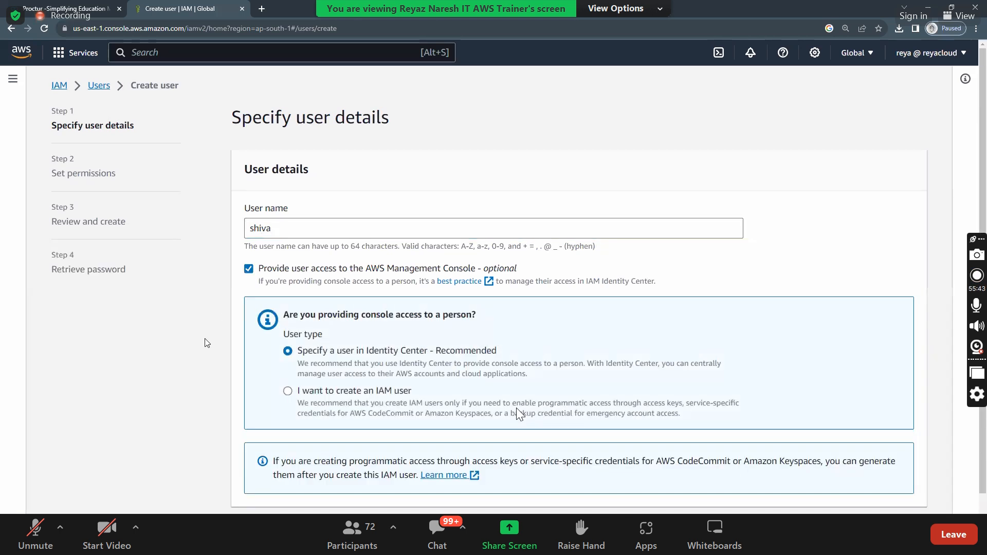
scroll(209, 341, down, 1)
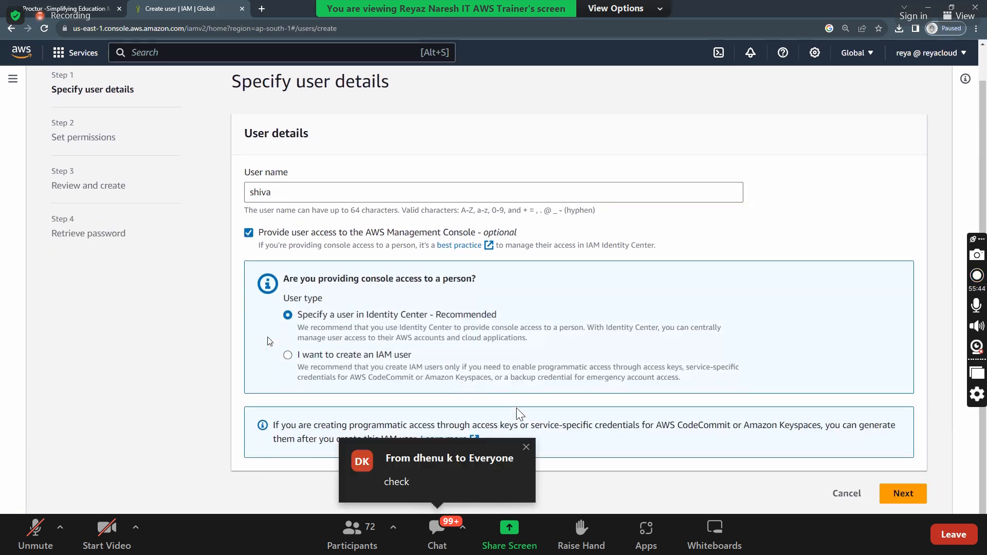
click(318, 360)
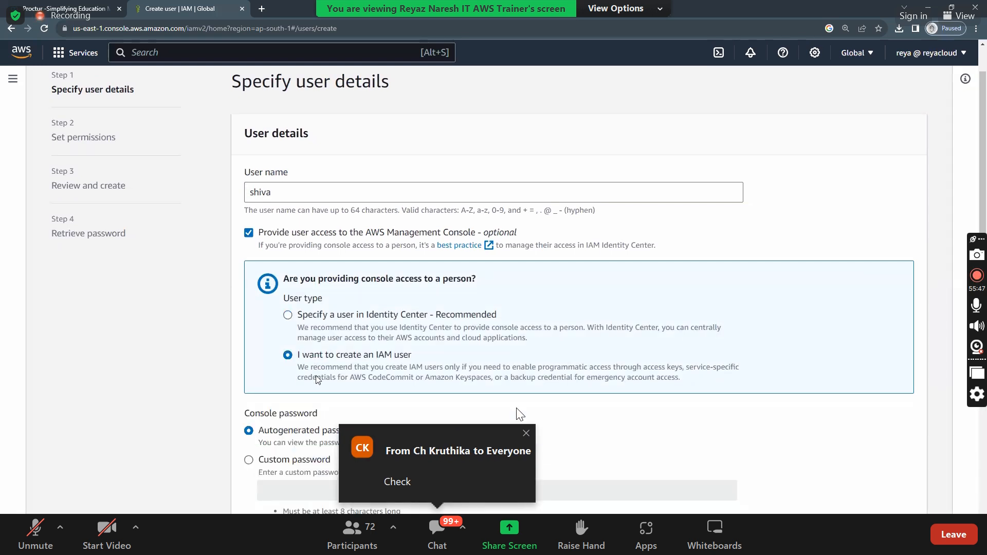
scroll(317, 385, down, 4)
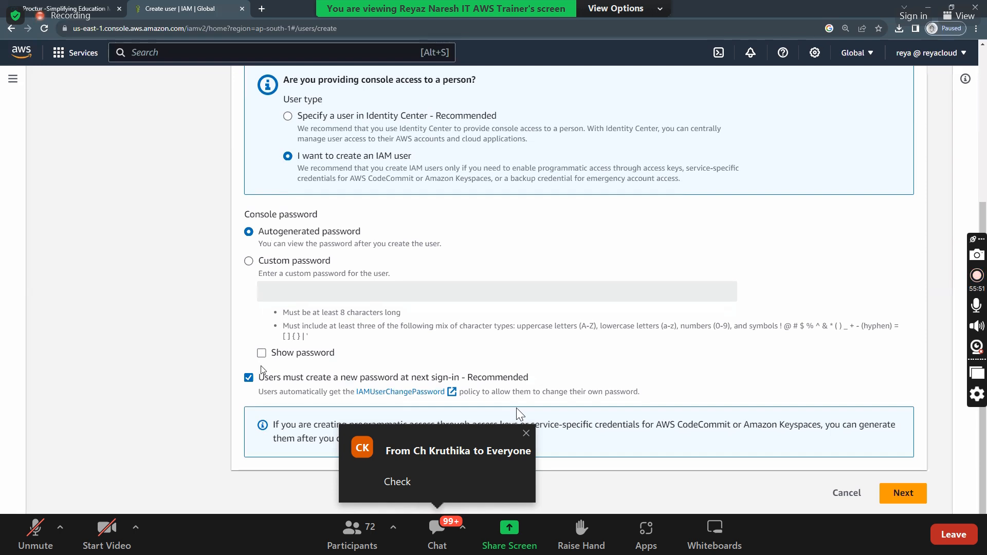
click(250, 379)
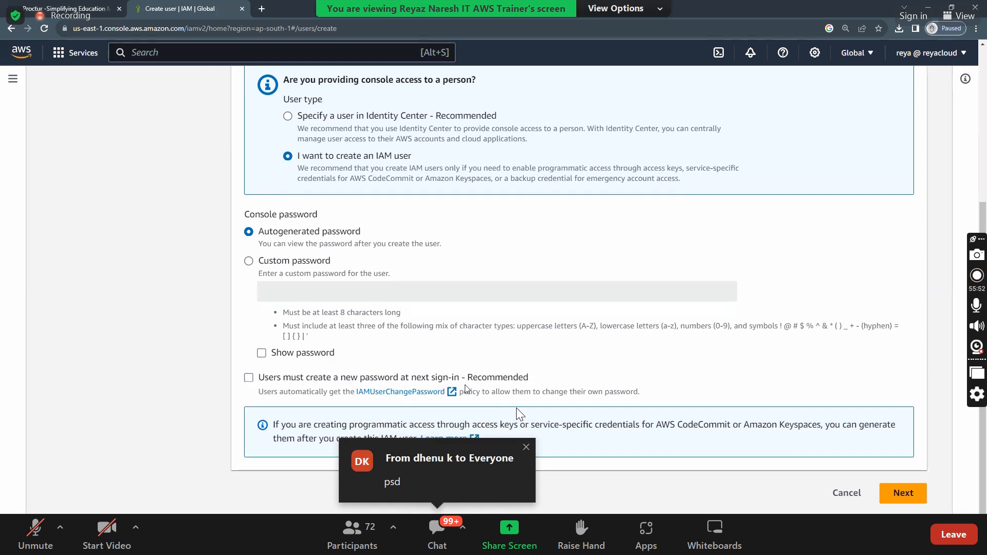
click(903, 494)
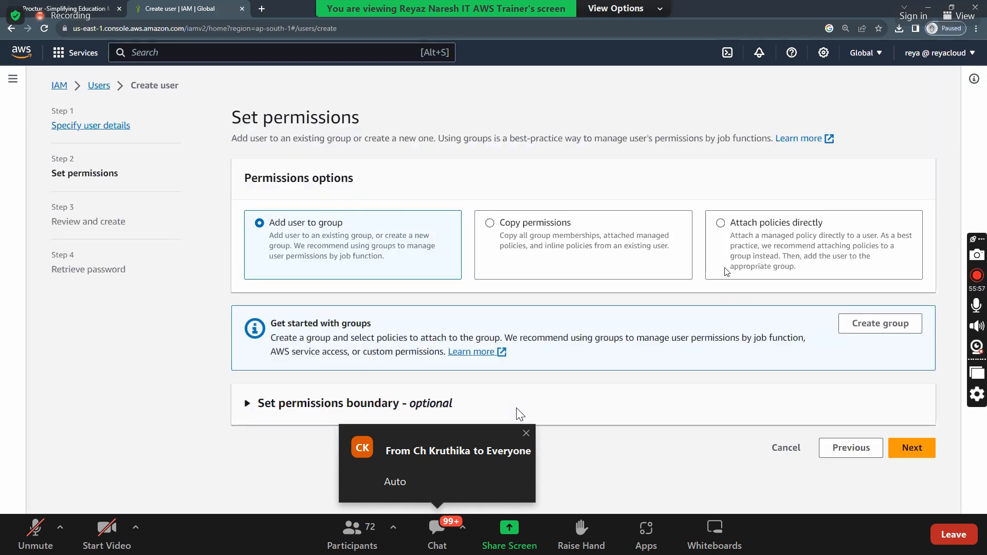
Choose Attach policies directly as shiva's permissions option.
click(758, 228)
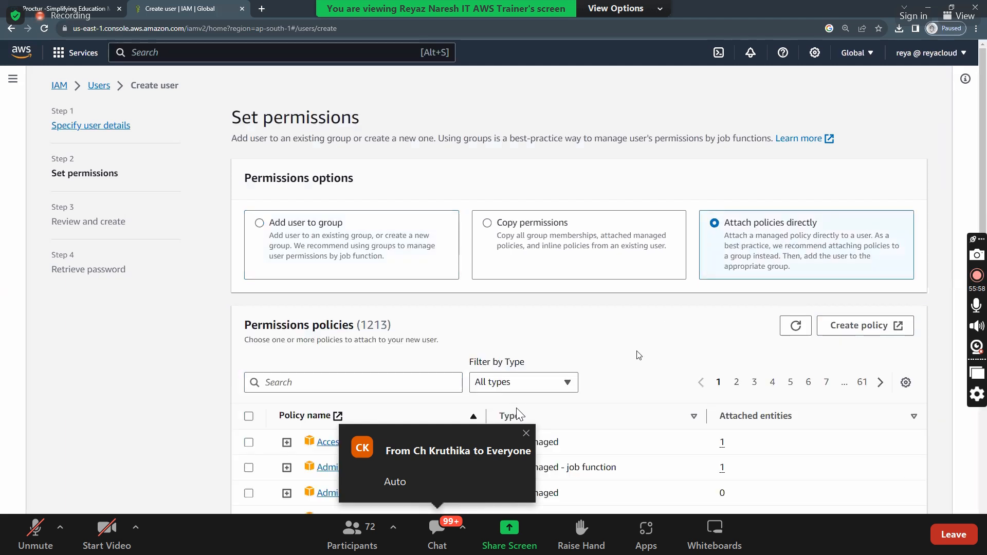
scroll(634, 347, down, 3)
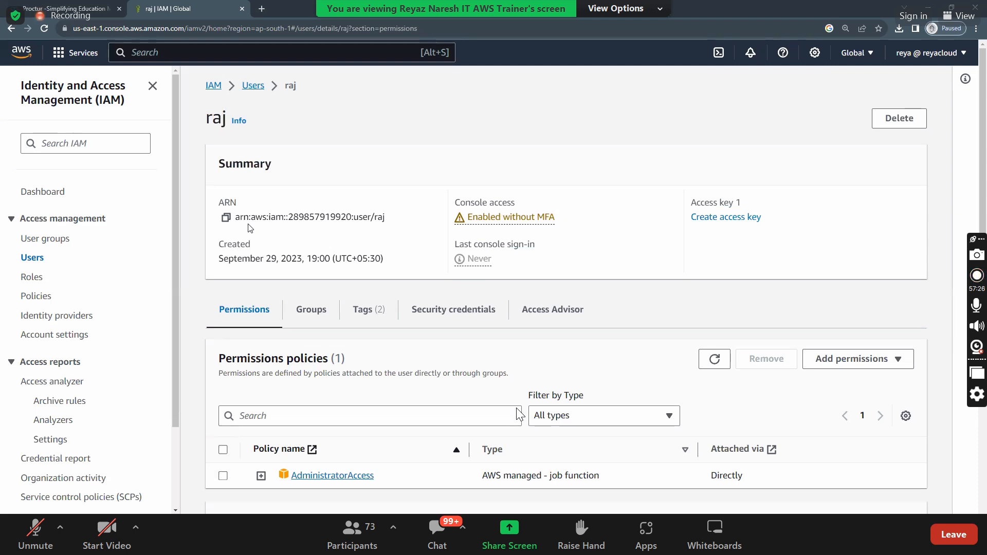
double_click(229, 204)
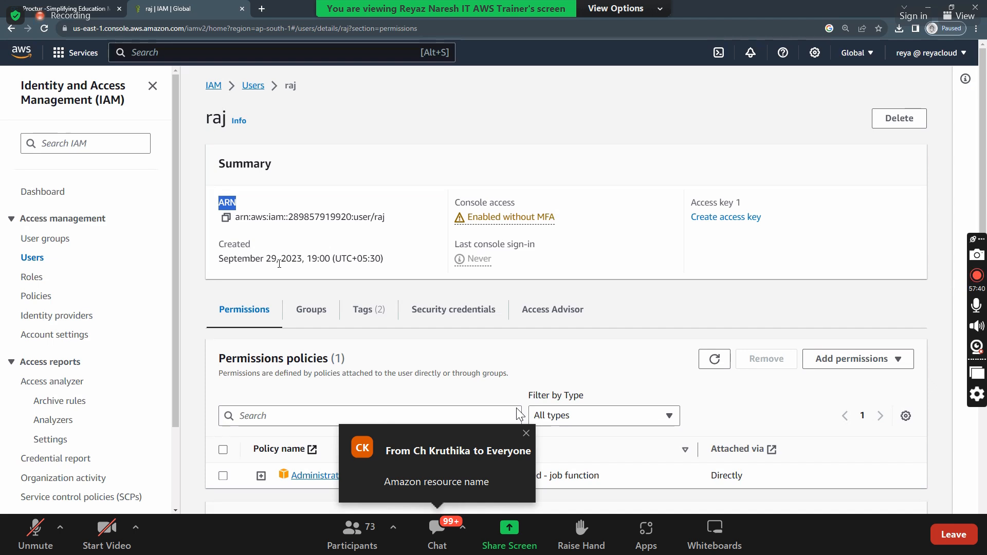
click(245, 221)
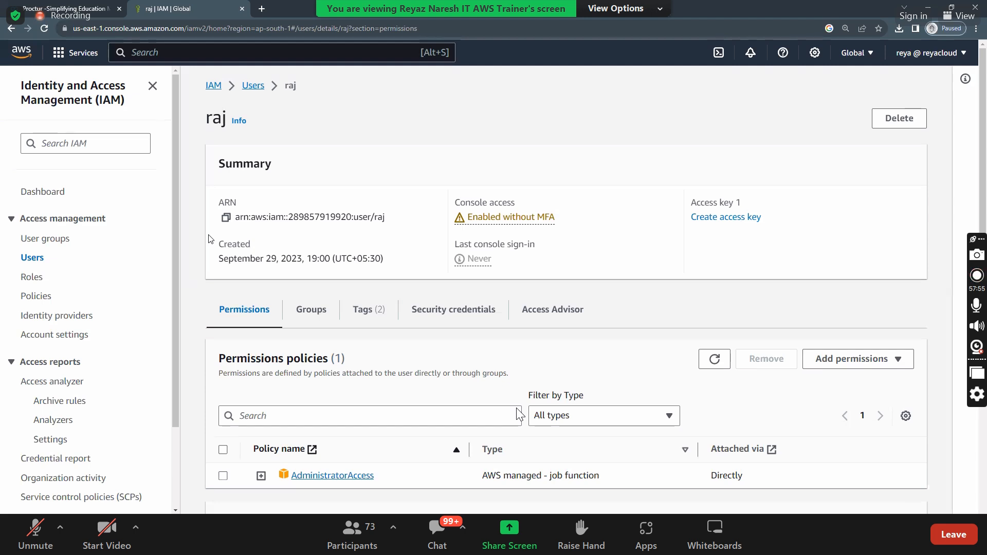
drag(401, 218, 228, 225)
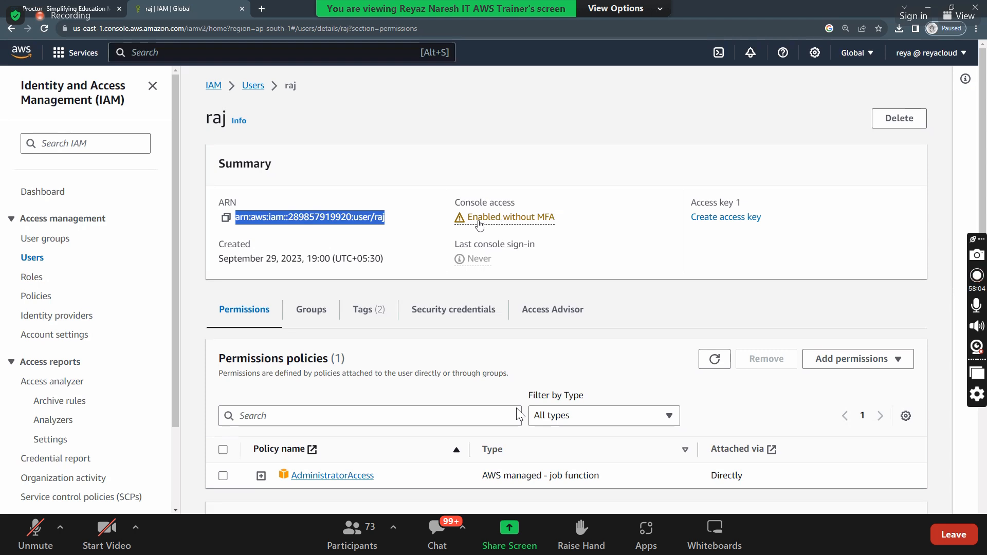
click(570, 227)
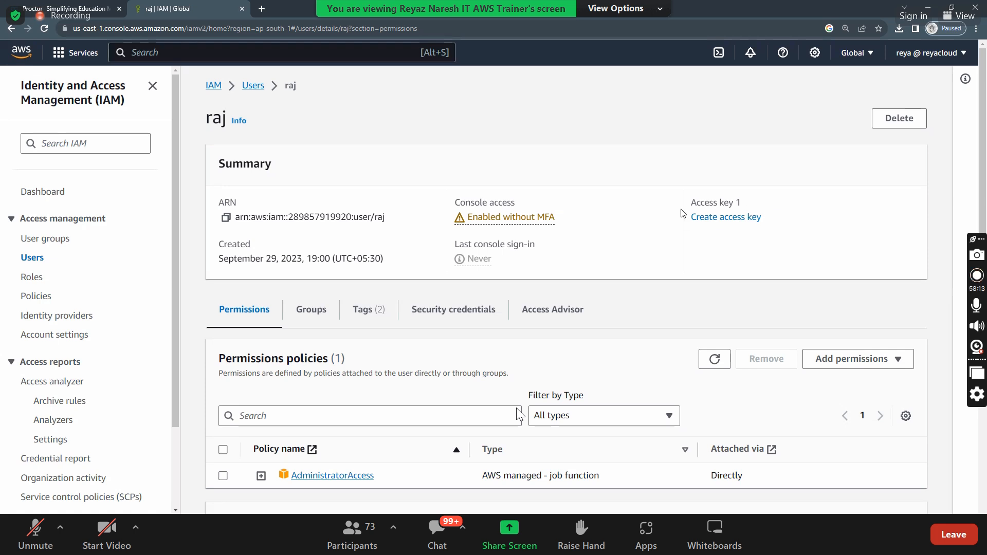
drag(689, 202, 747, 208)
click(735, 260)
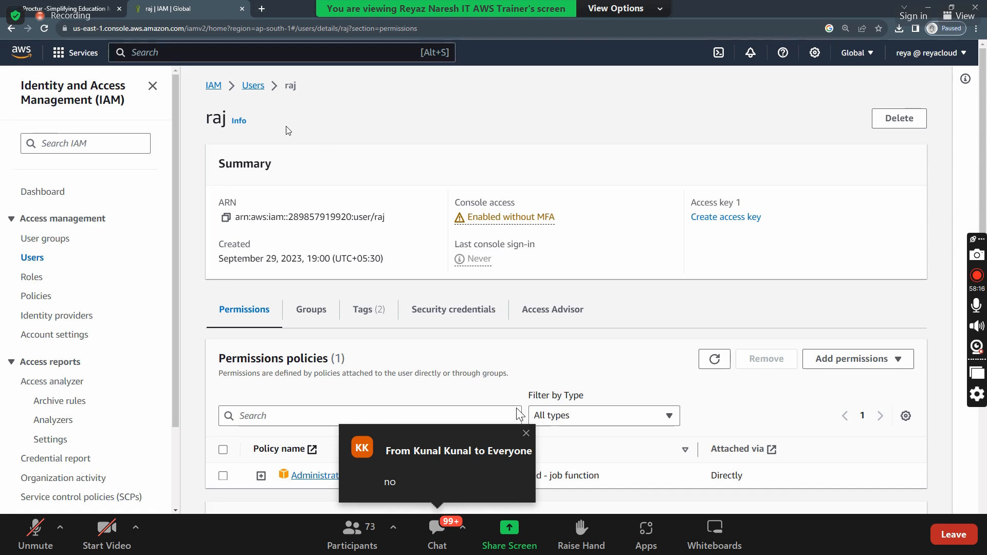
drag(246, 259, 335, 258)
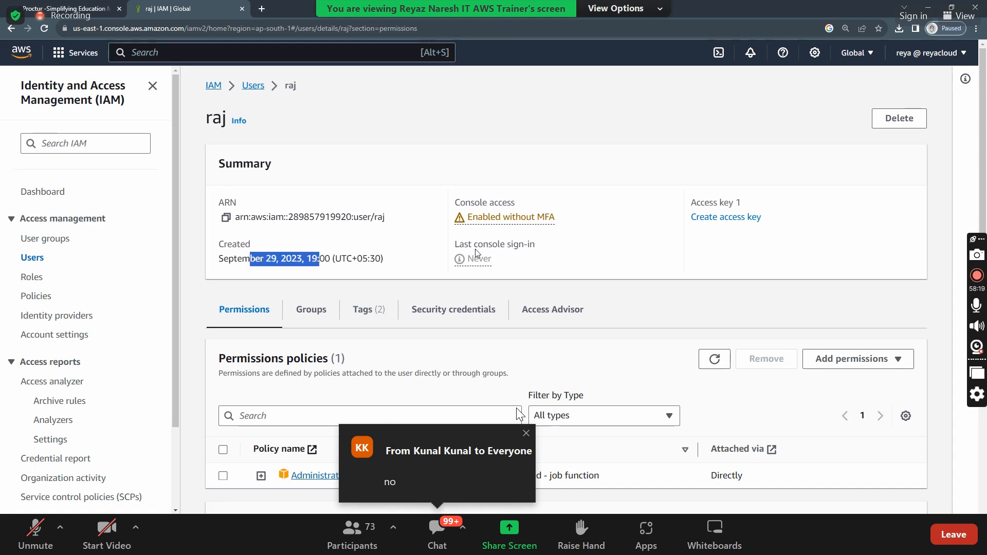
drag(454, 245, 553, 246)
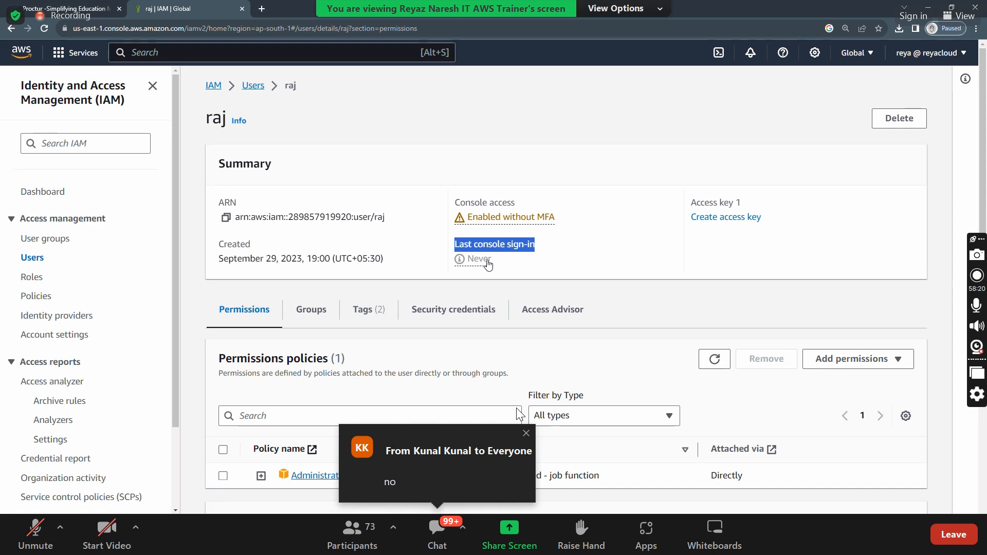
click(687, 280)
scroll(663, 306, down, 1)
scroll(663, 306, down, 3)
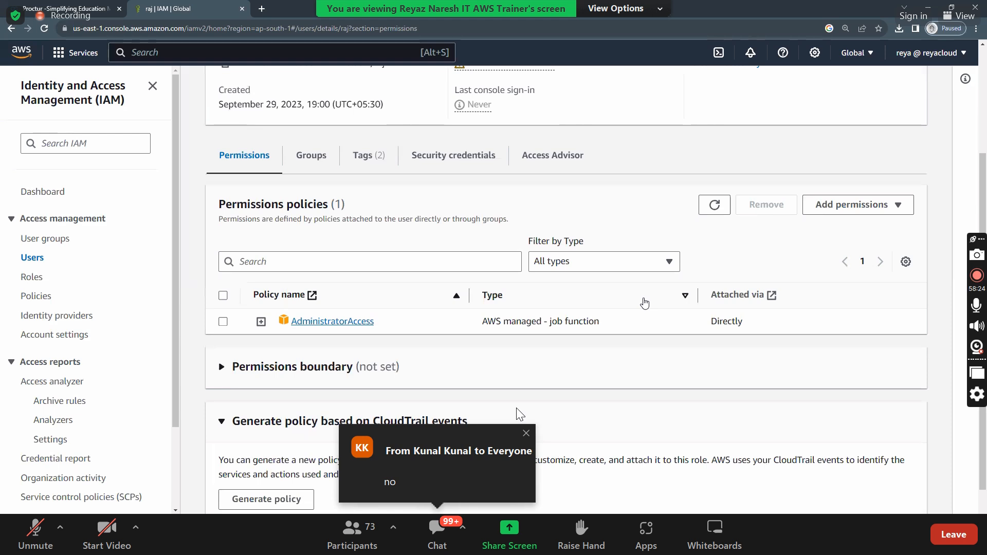
scroll(223, 296, up, 2)
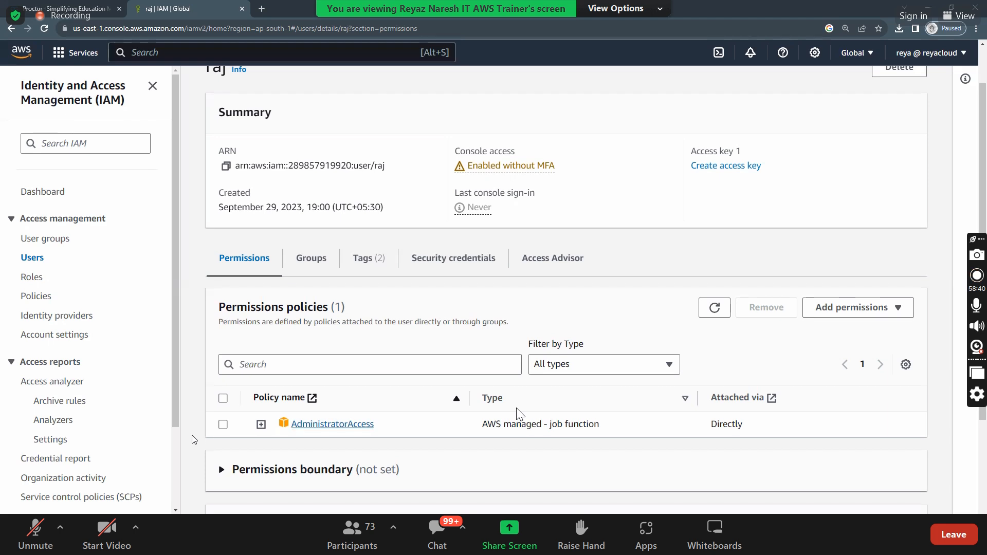
Remove the AdministratorAccess policy from raj's permissions.
click(223, 426)
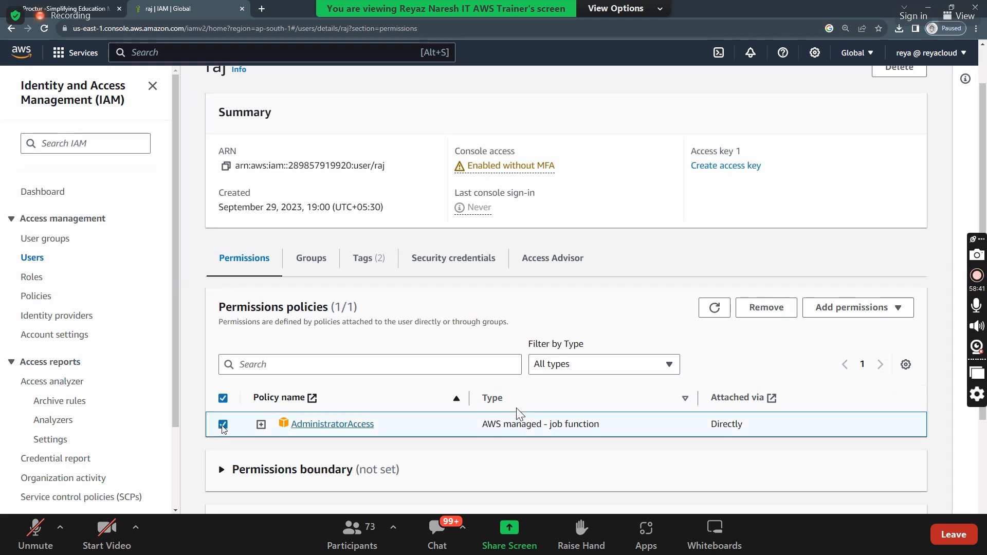
click(777, 310)
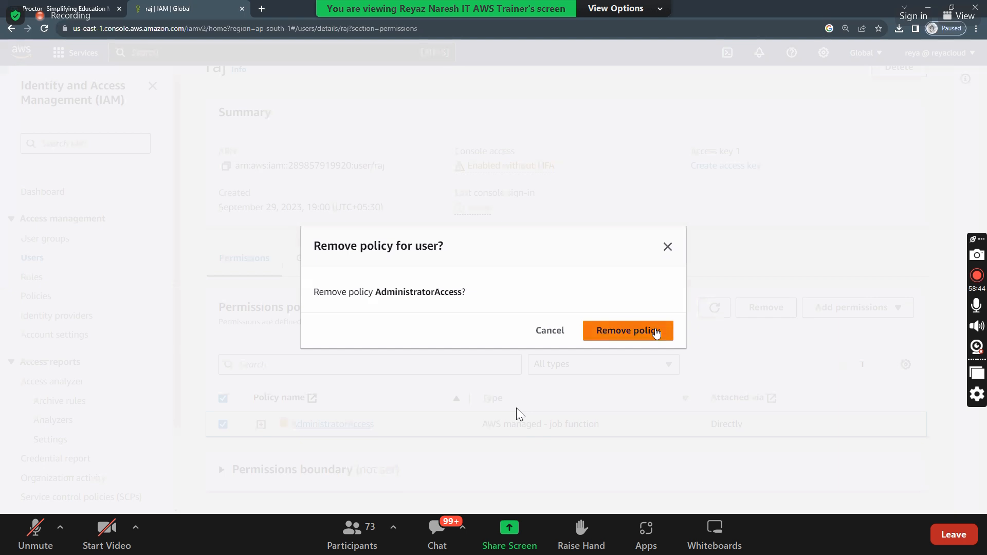
click(658, 332)
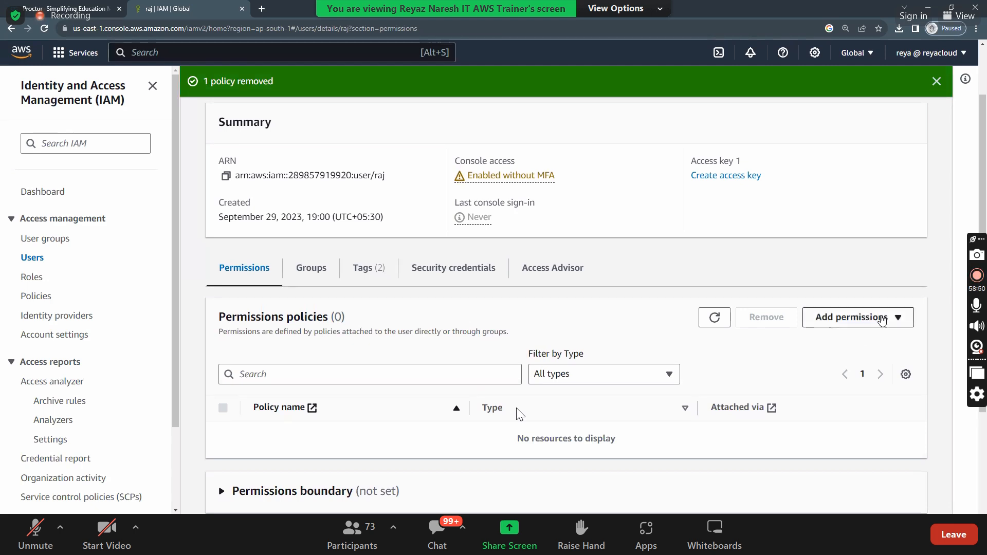
click(881, 319)
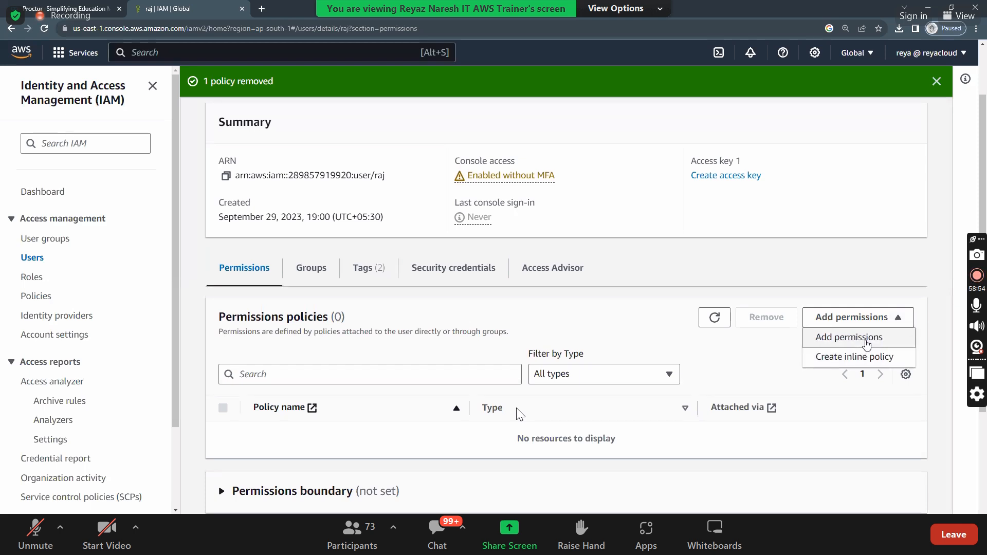
Attach AmazonEC2ReadOnlyAccess directly to raj, found by searching 'ec2re'.
click(868, 341)
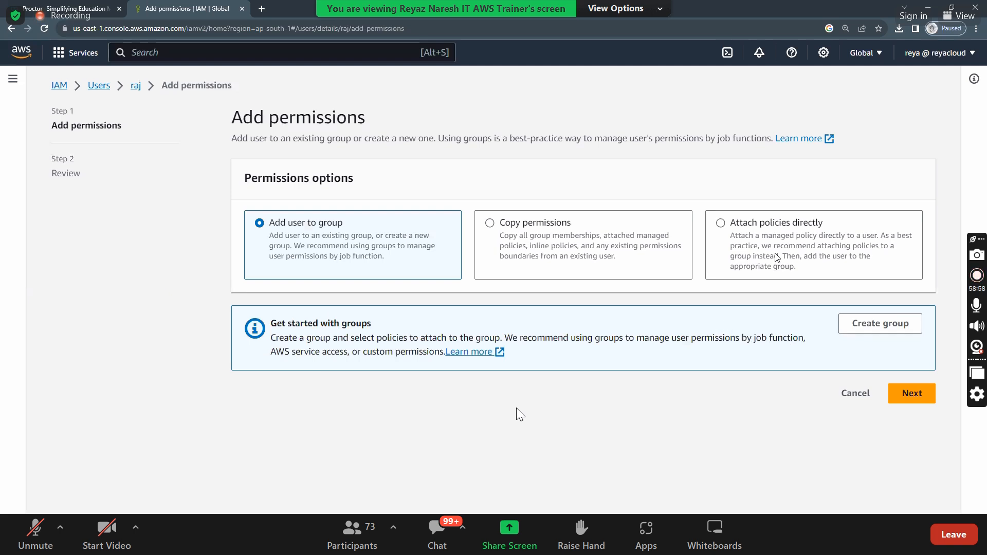
click(782, 236)
click(375, 367)
text(ec2re)
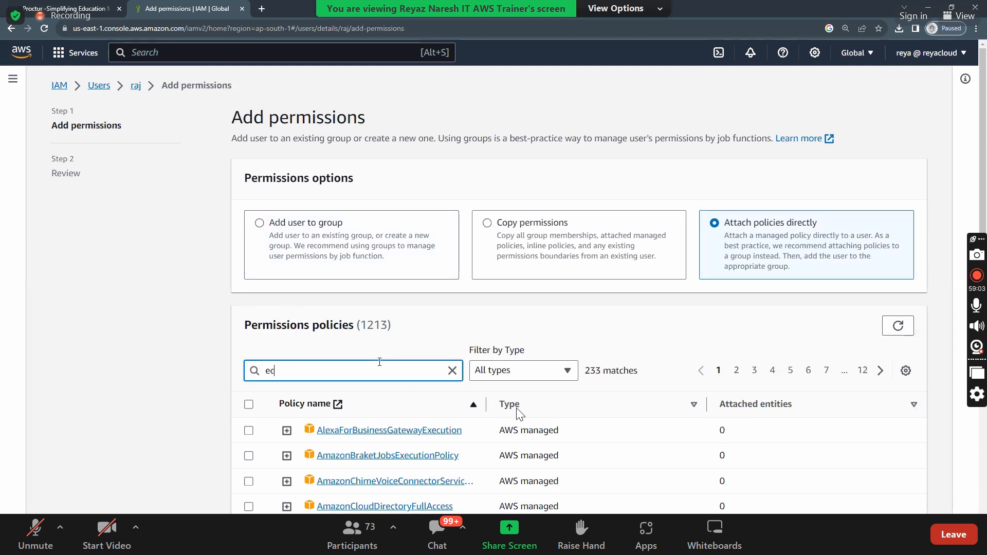
click(250, 432)
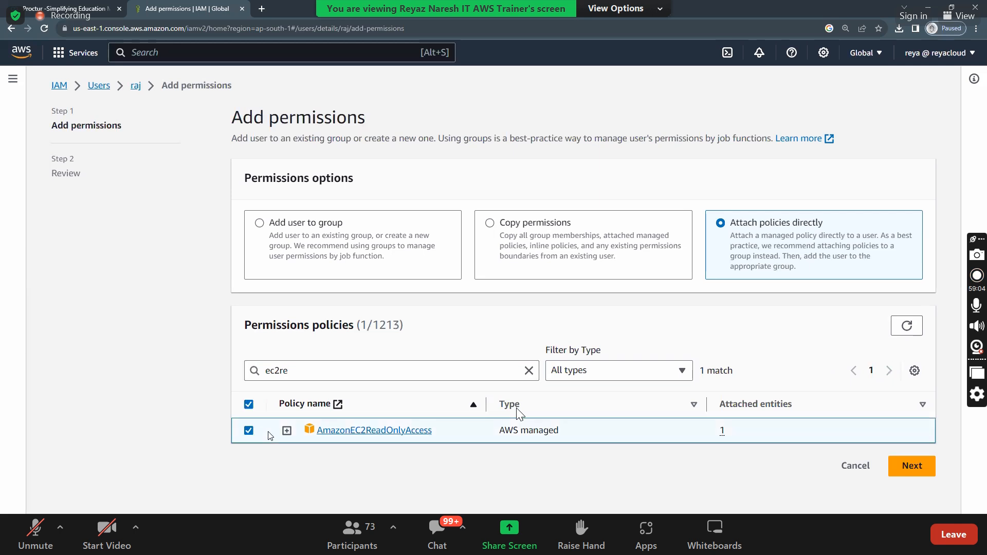
click(895, 463)
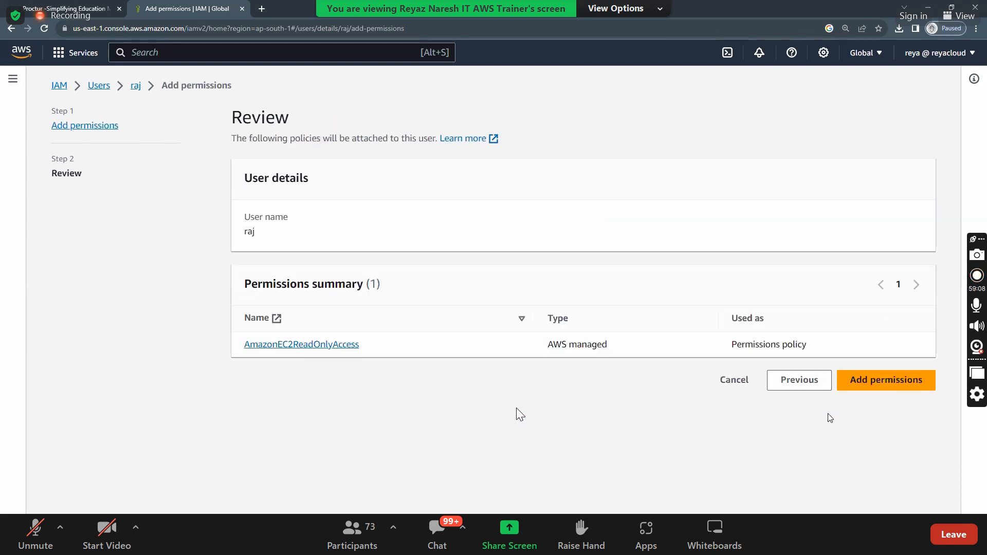
click(904, 389)
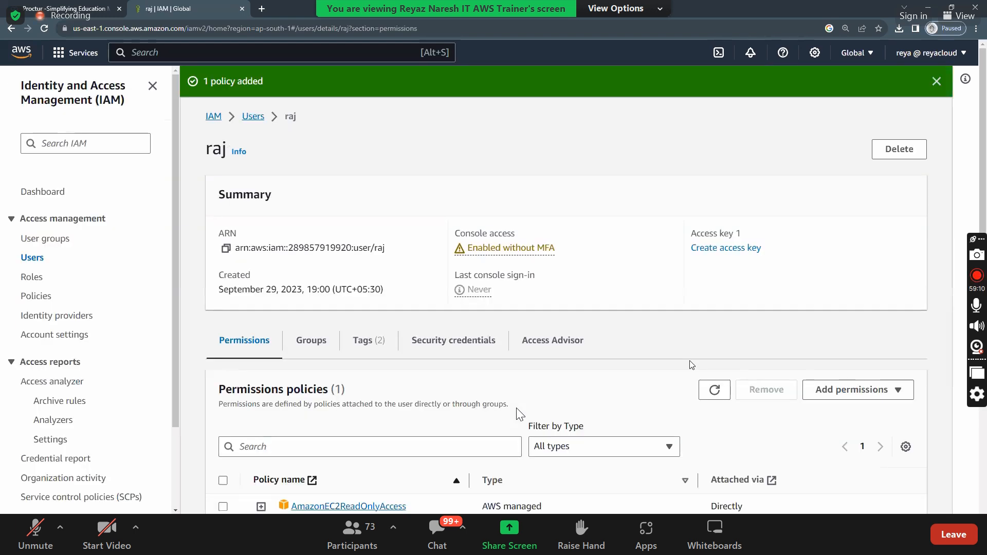
scroll(675, 363, down, 4)
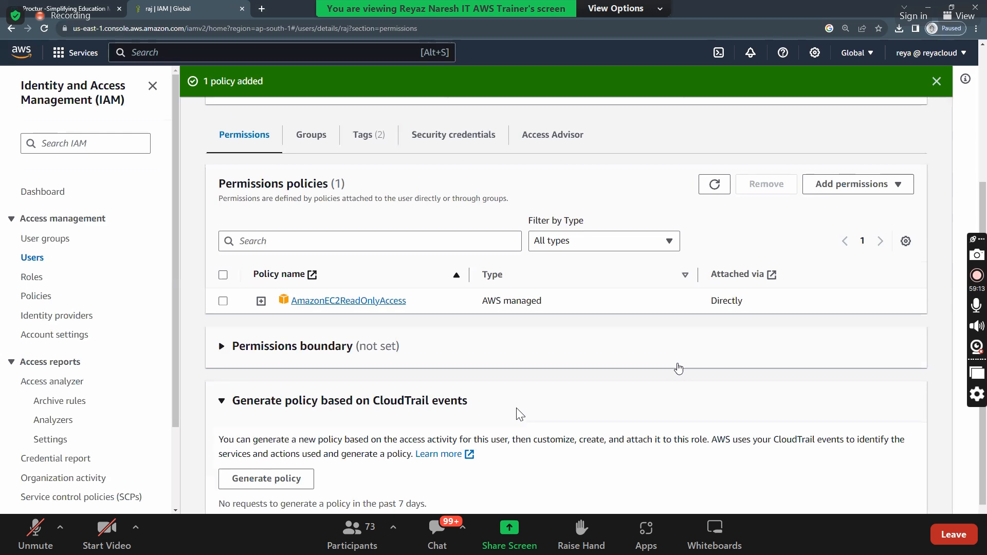
Attach AmazonS3FullAccess directly to raj, found by searching 's3fu'.
click(878, 190)
click(870, 205)
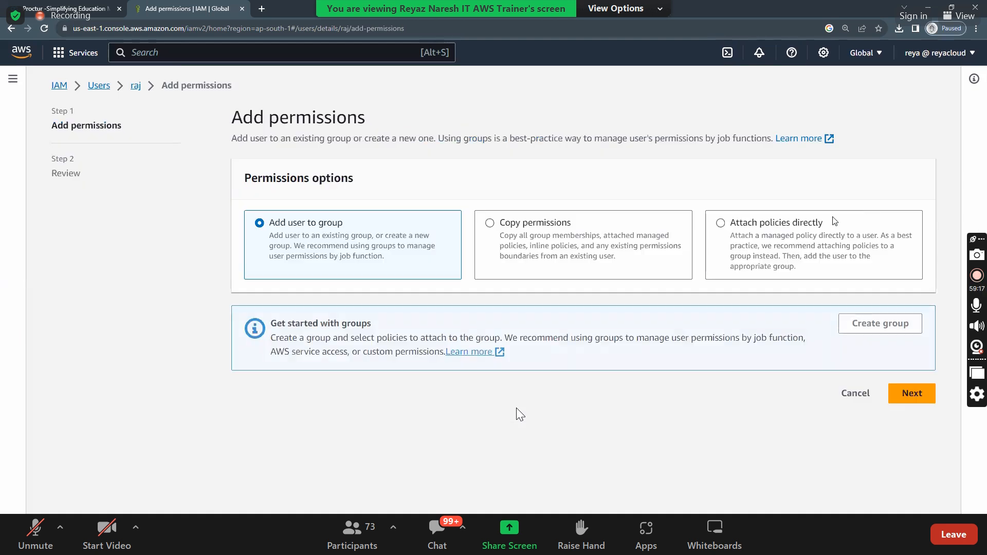
click(781, 231)
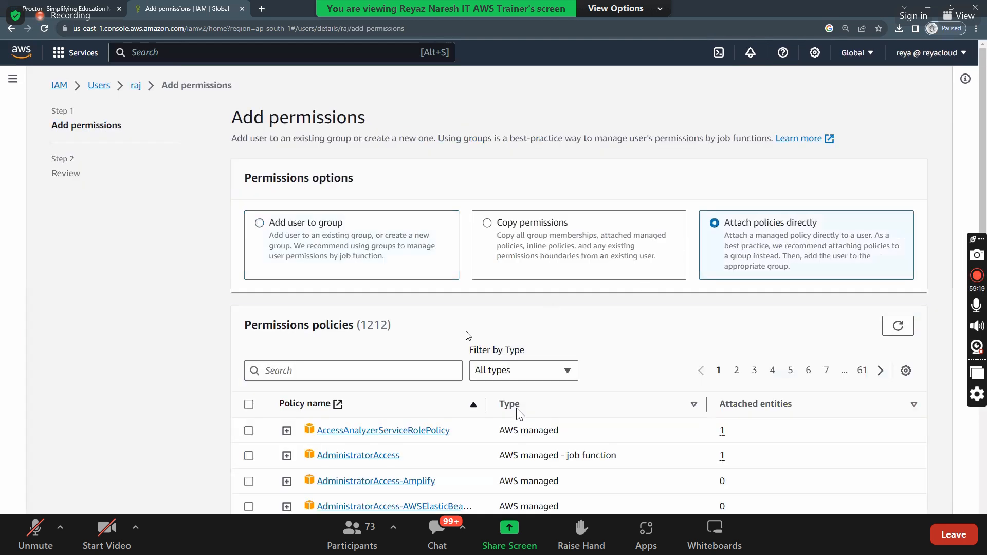
click(409, 373)
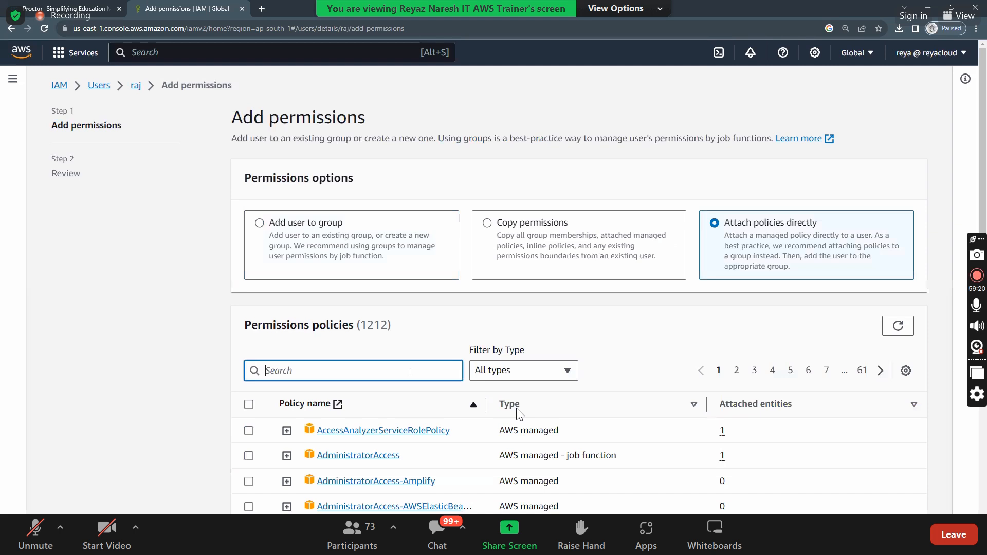
text(s3fu)
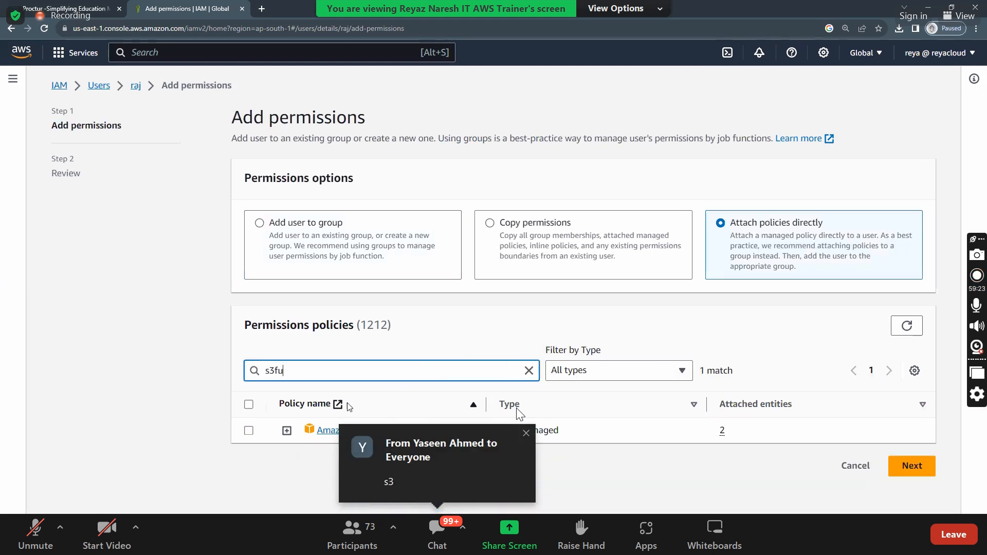
click(249, 431)
click(921, 476)
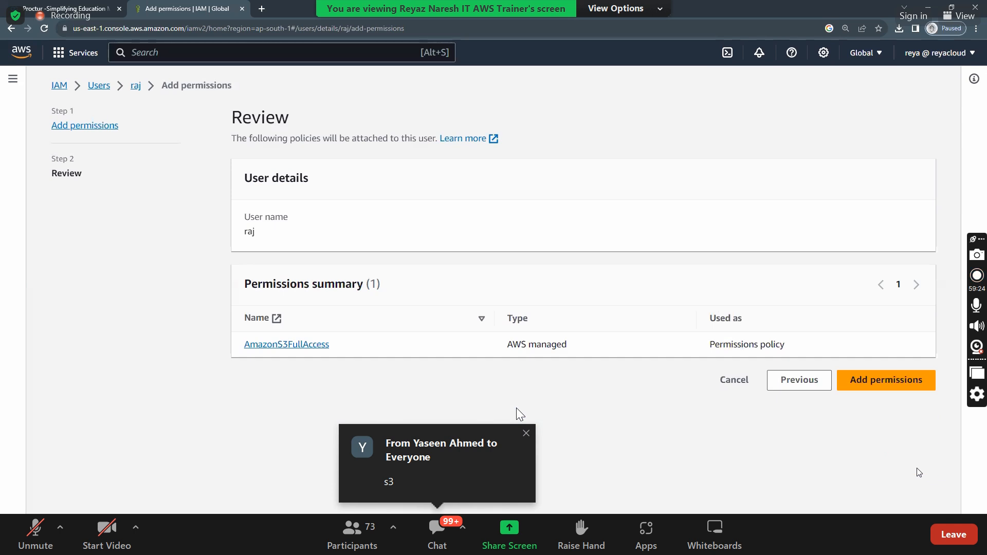
click(905, 387)
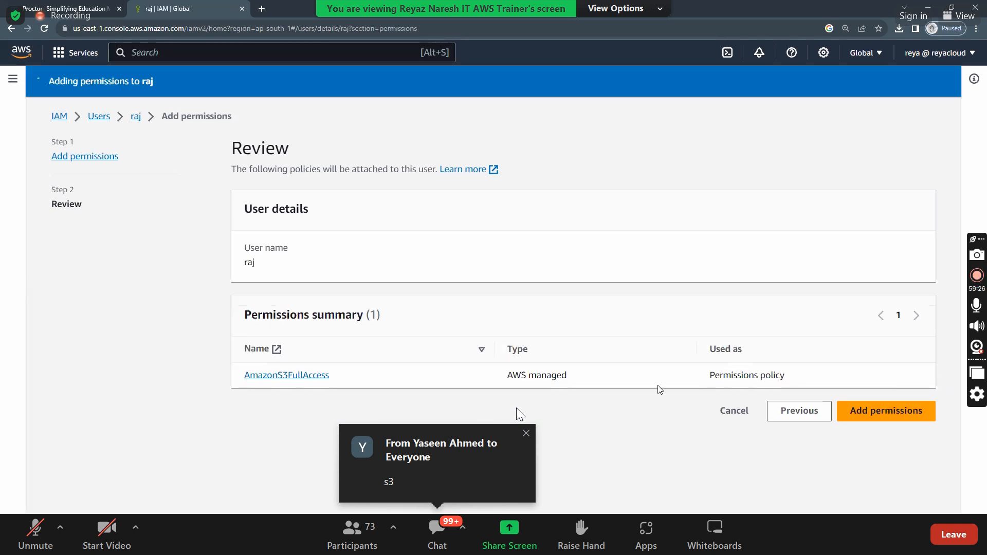
scroll(640, 385, up, 2)
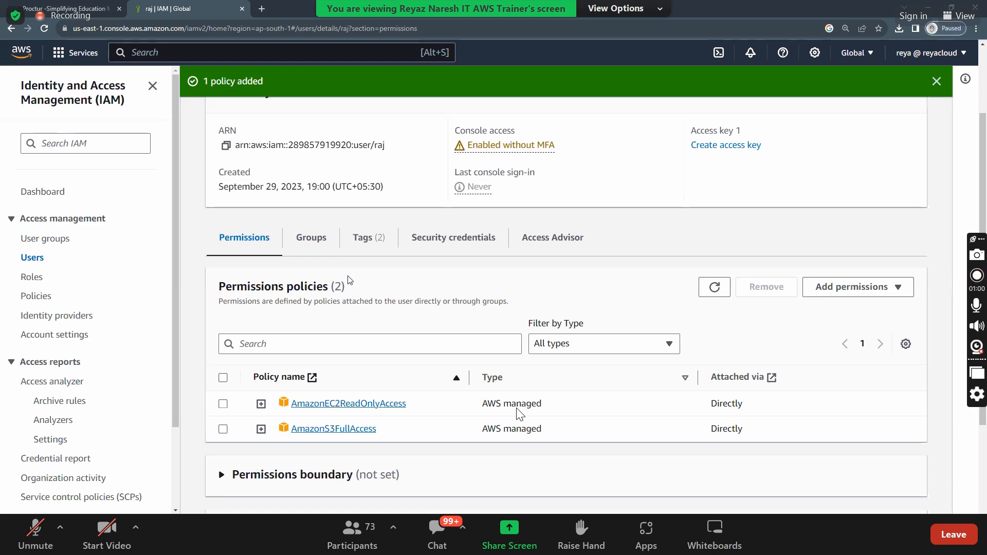
Show raj's Groups tab, which lists no group memberships yet.
click(324, 246)
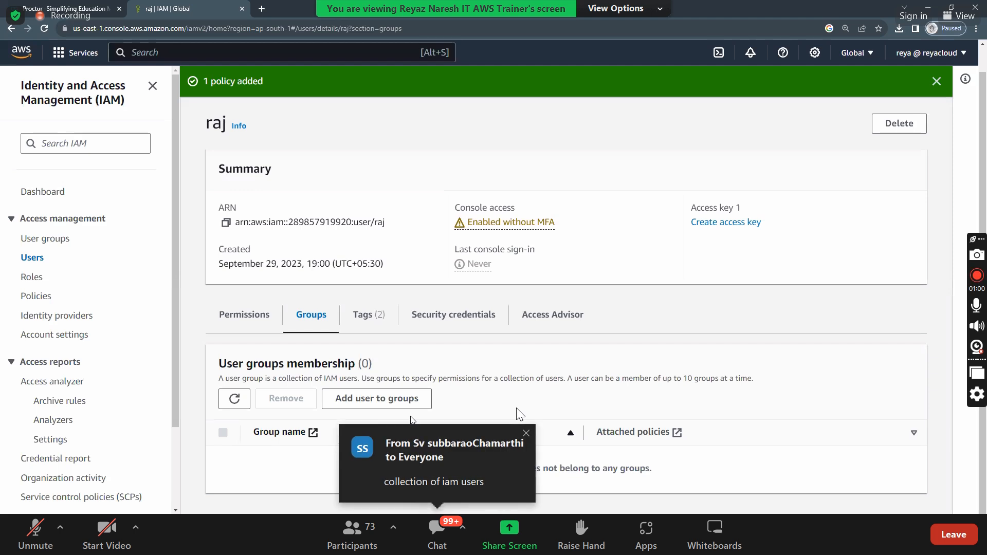
Go from the User groups list to the Create user group form.
click(41, 239)
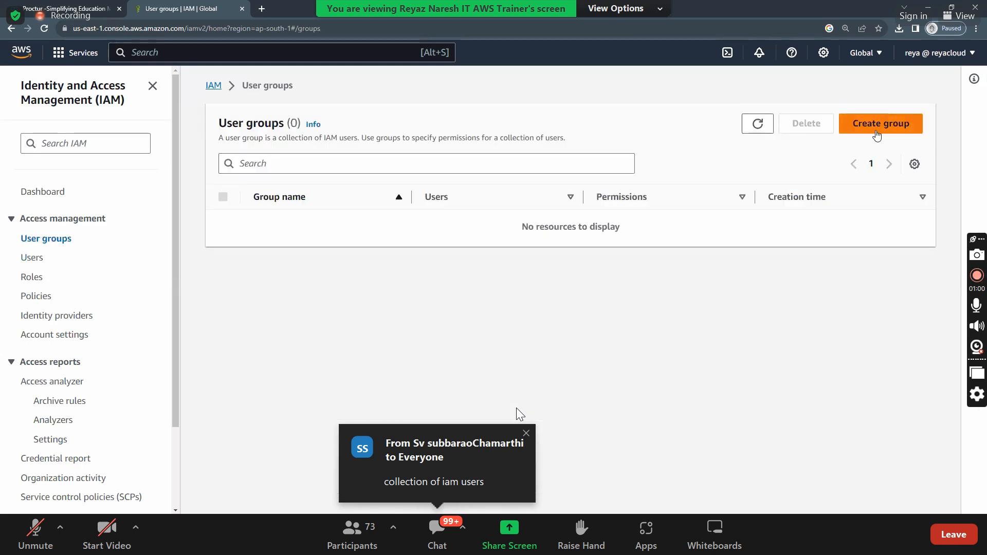
click(877, 133)
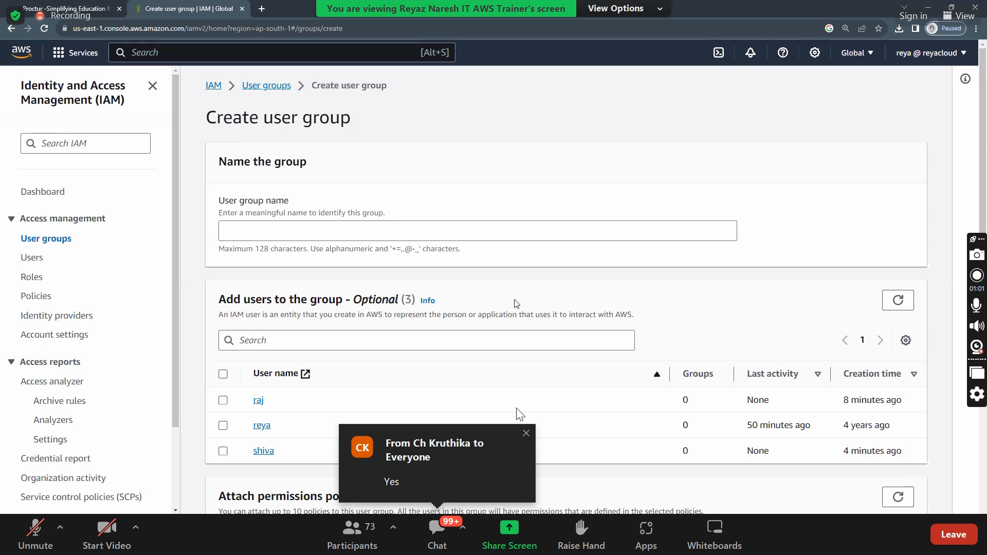
Name the new group AWS-Group and select raj as its member.
click(417, 223)
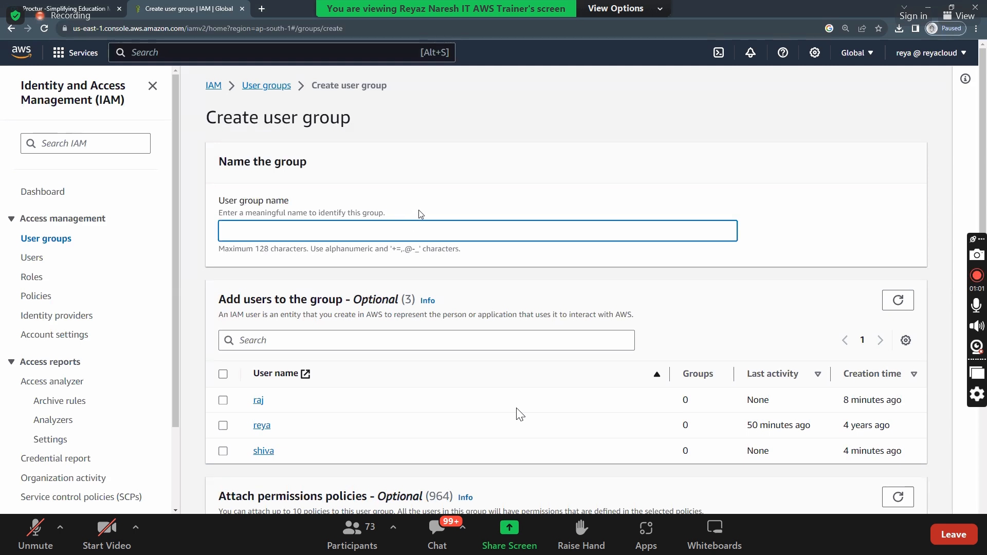
text(AWS-Group)
scroll(478, 252, down, 2)
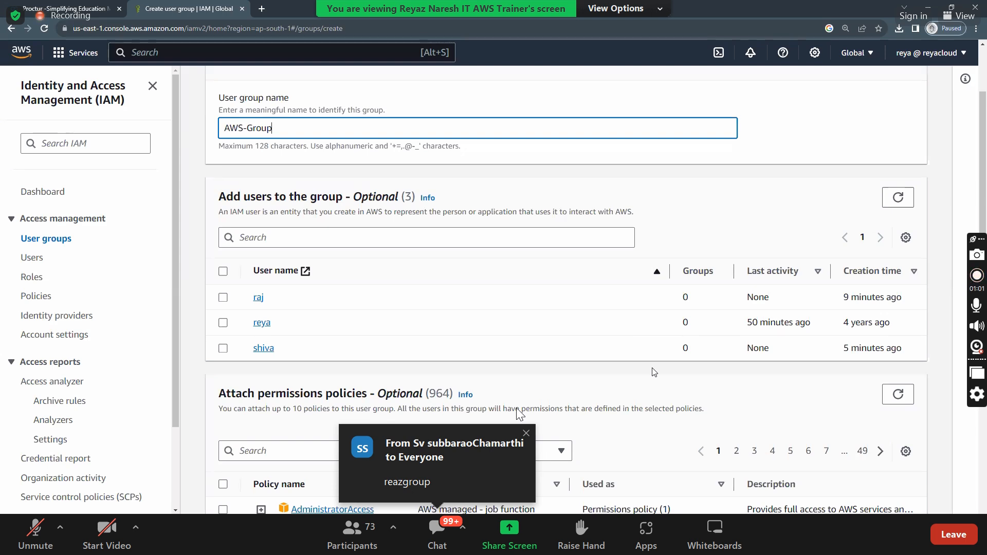
click(224, 297)
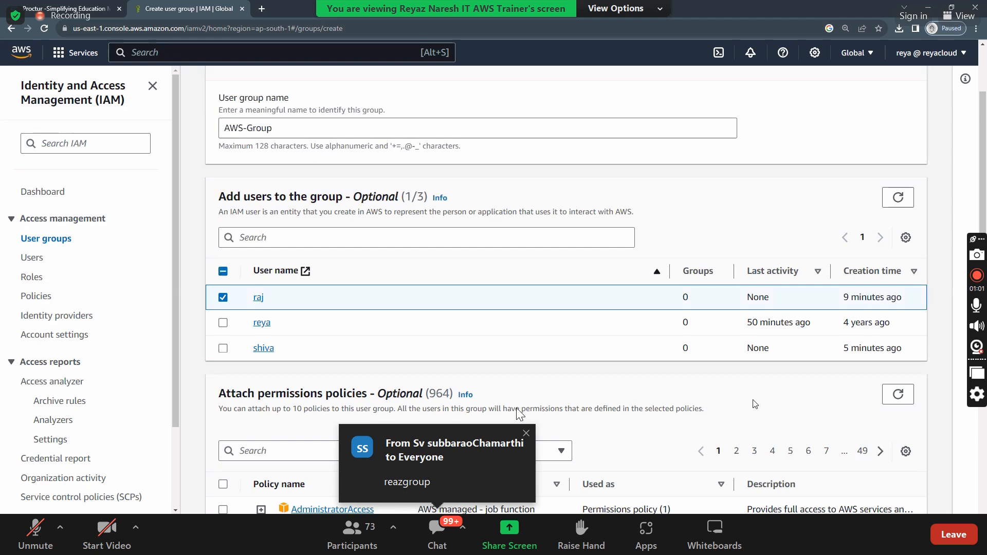
Search 'rdsfu', attach the Amazon RDS full access policy, and create the group.
scroll(374, 340, down, 3)
click(275, 295)
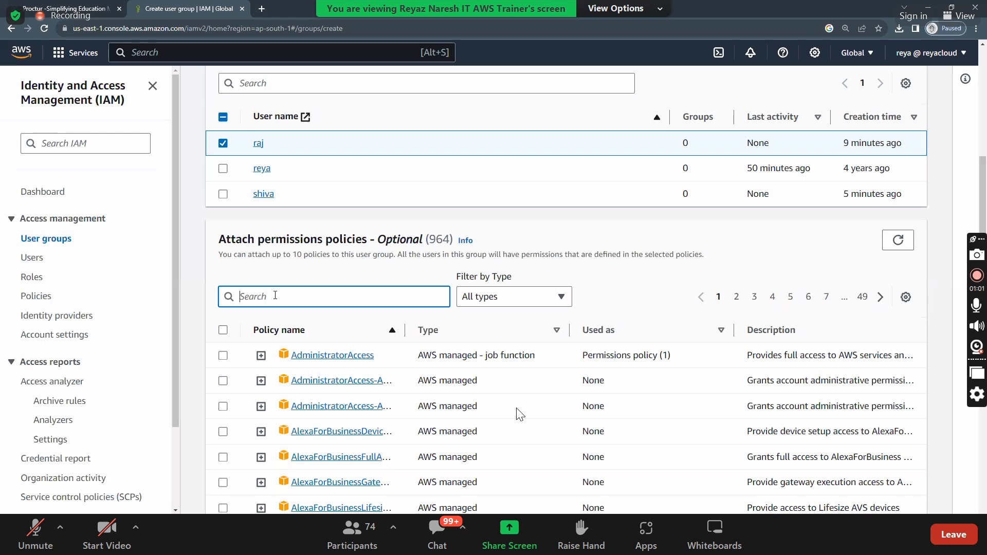
text(rdsfu)
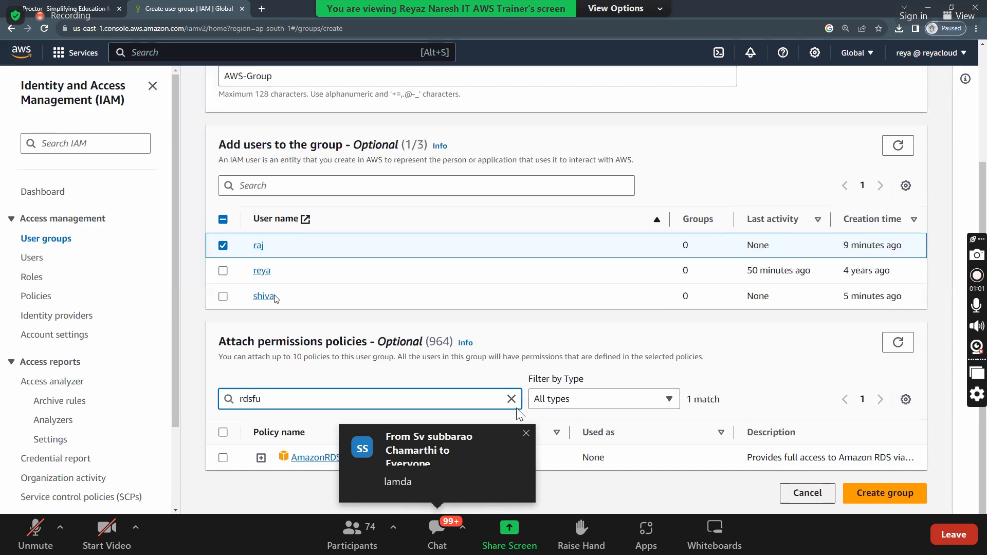
click(223, 457)
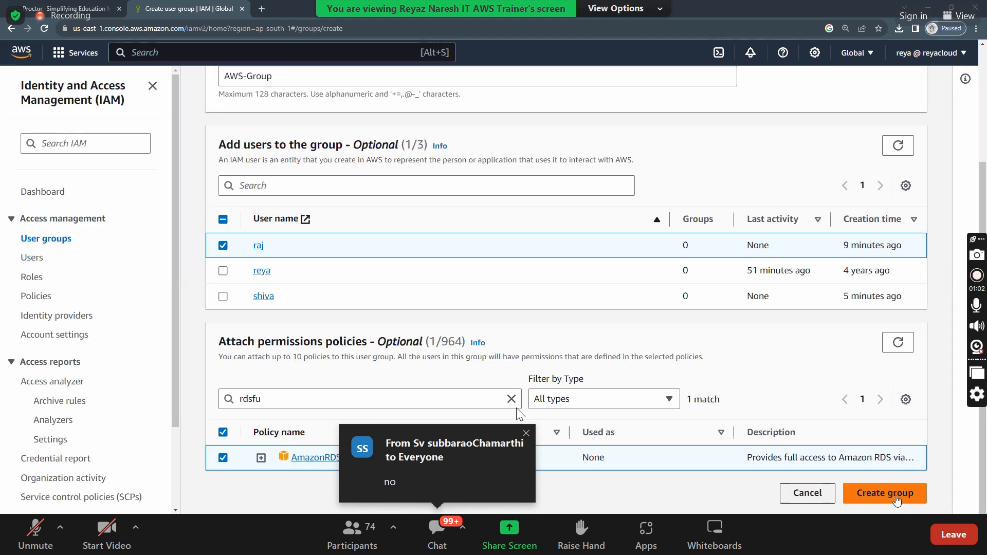
click(898, 495)
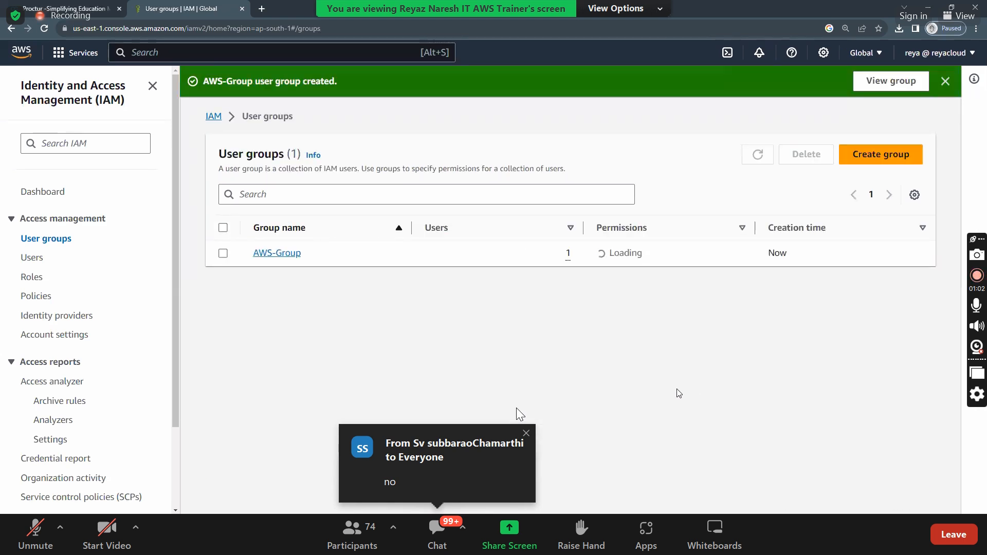
click(32, 258)
click(259, 236)
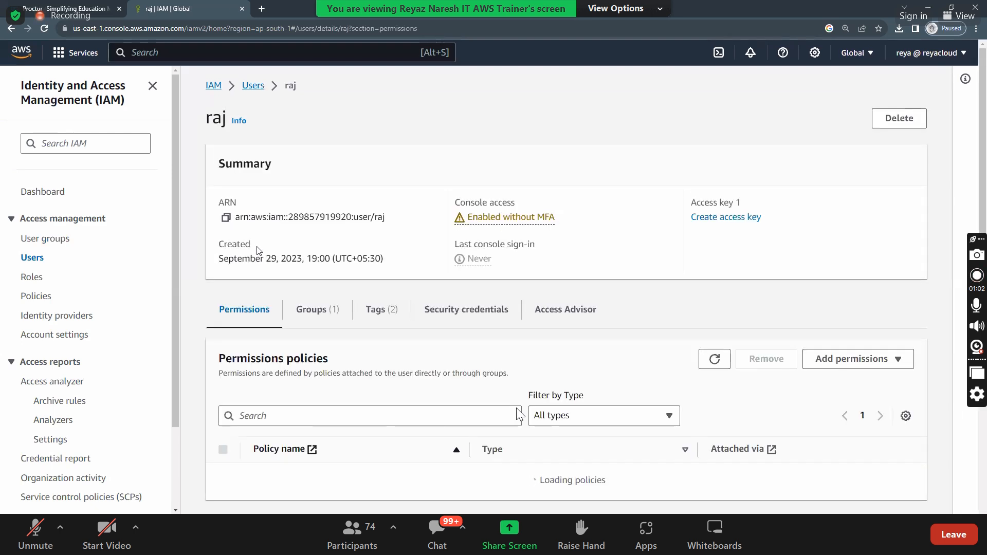
scroll(352, 425, down, 3)
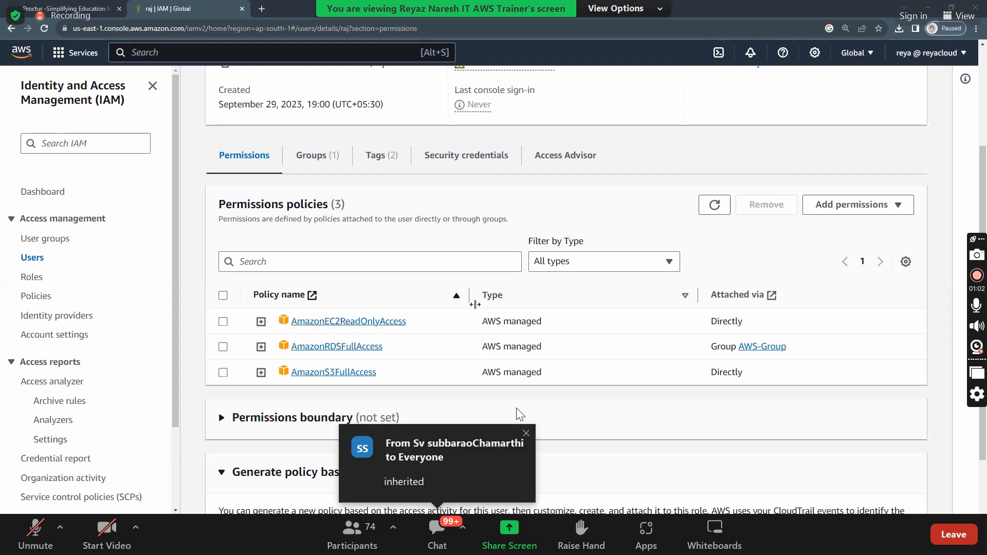
drag(711, 322, 748, 325)
drag(711, 372, 748, 372)
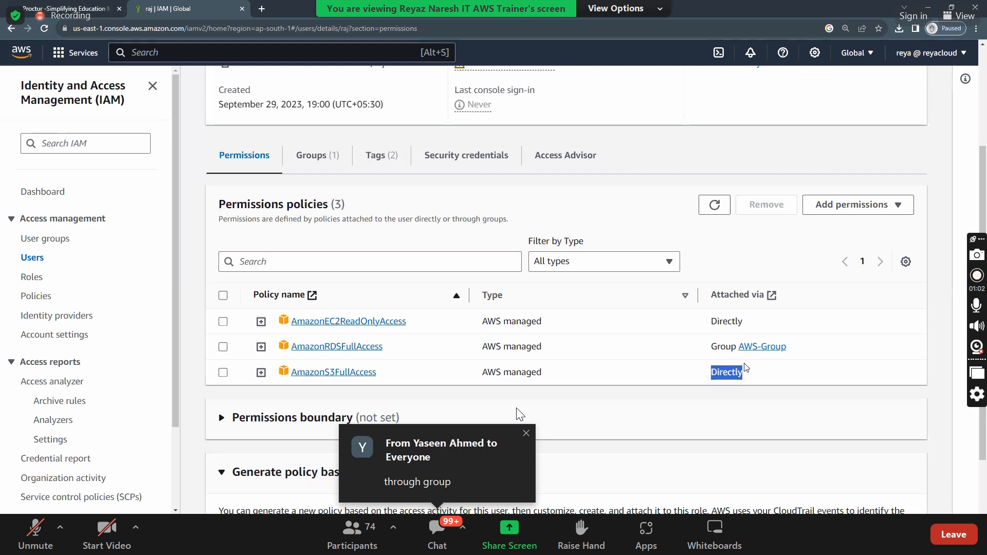
drag(712, 347, 733, 352)
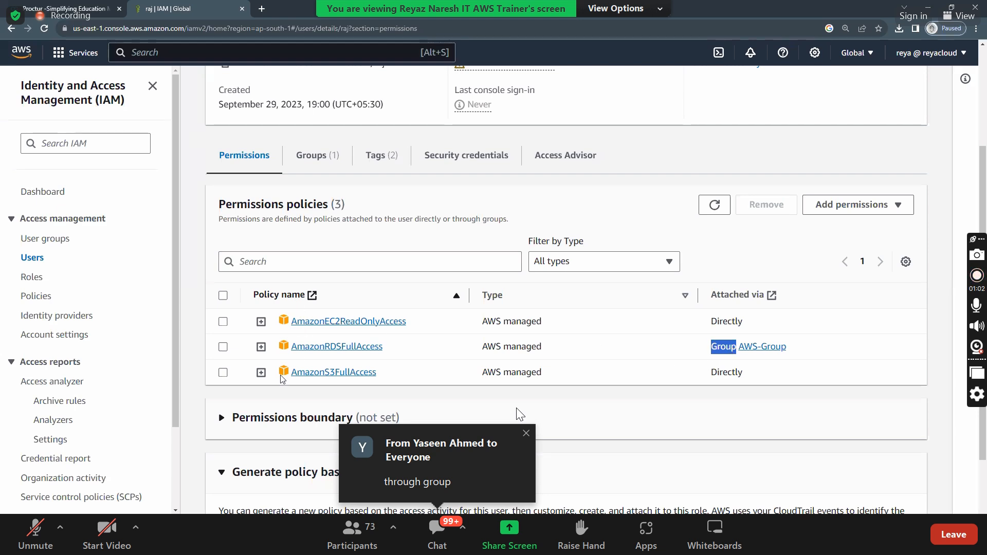
click(222, 347)
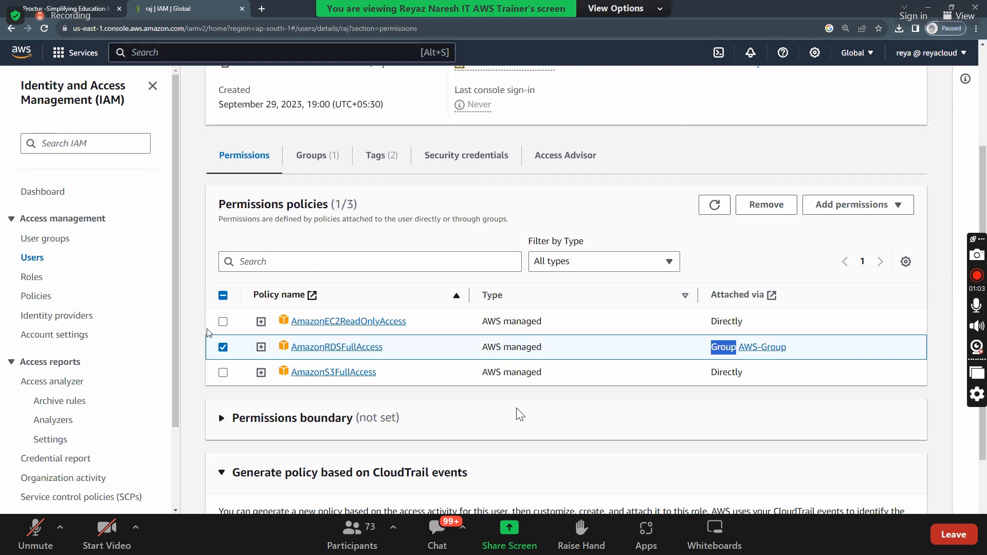
click(47, 239)
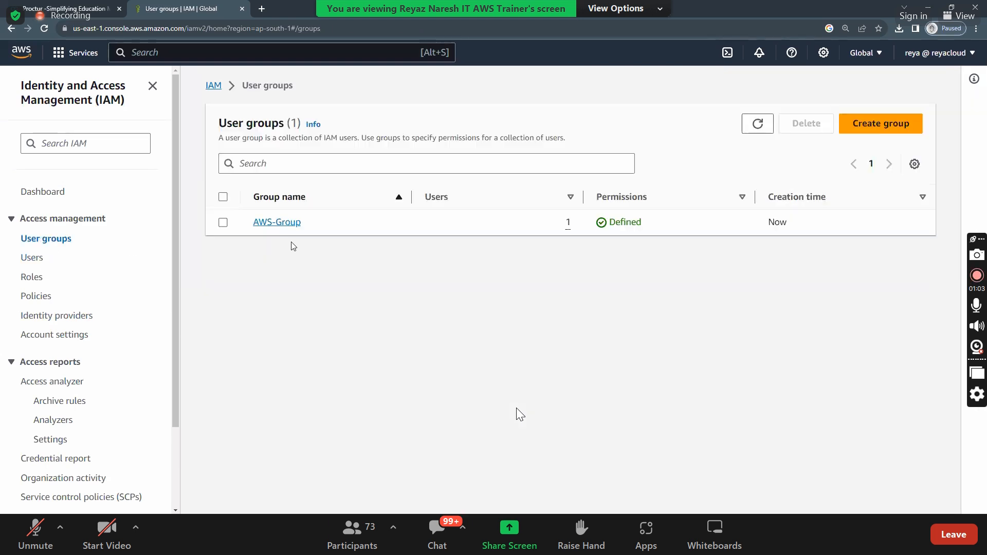
Review AWS-Group's attached AmazonRDSFullAccess policy and its Access Advisor information.
click(270, 224)
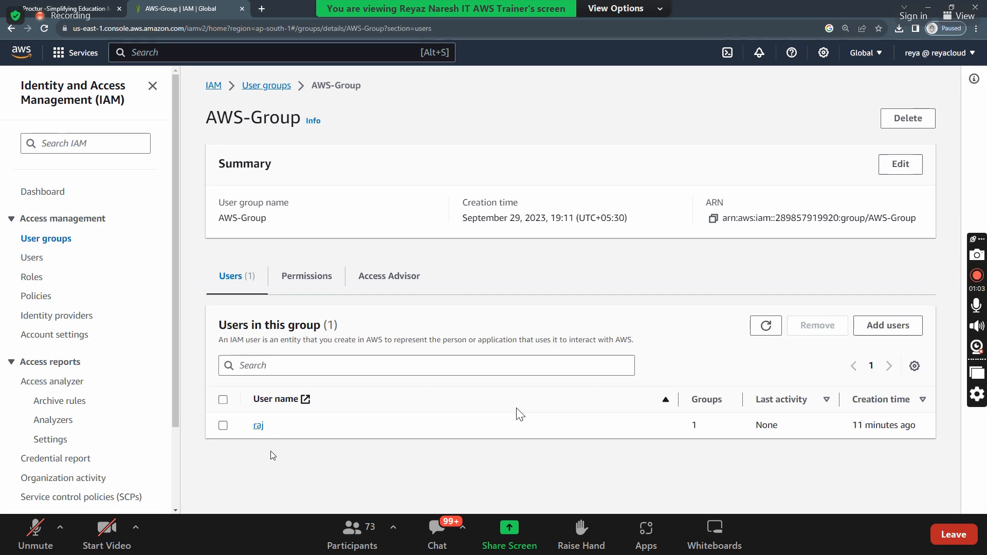
click(310, 279)
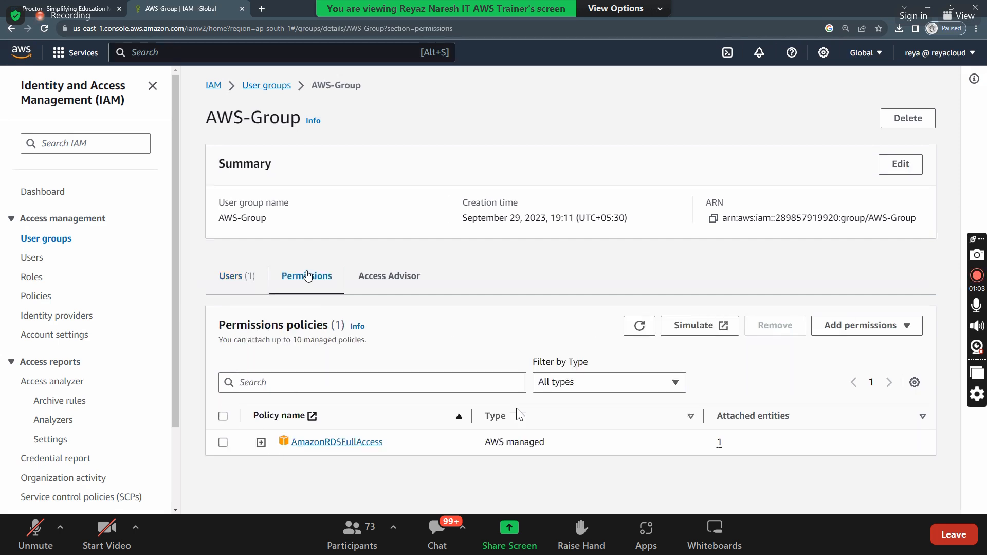
drag(206, 119, 290, 120)
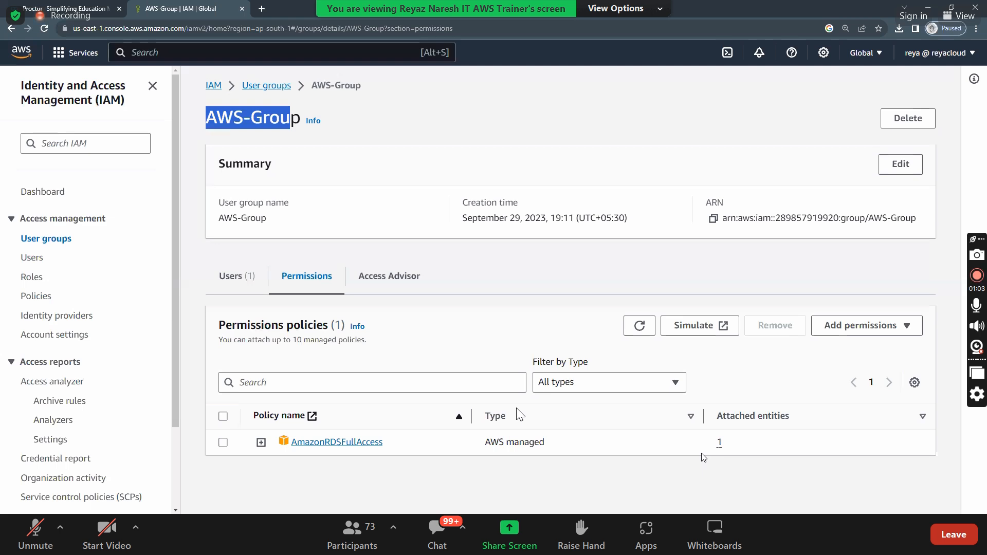
click(389, 279)
Look over raj in the Users list, then start creating another user group.
click(37, 241)
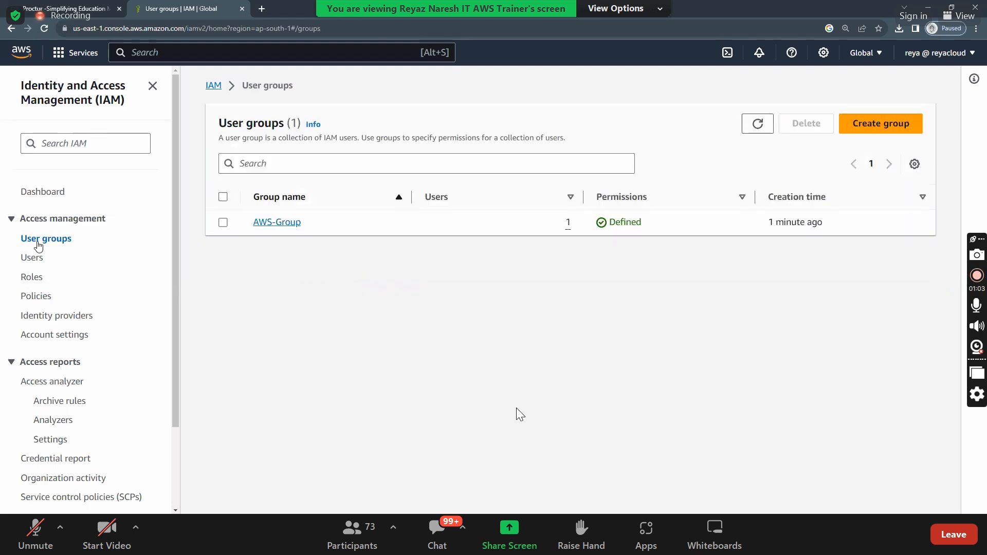
click(36, 260)
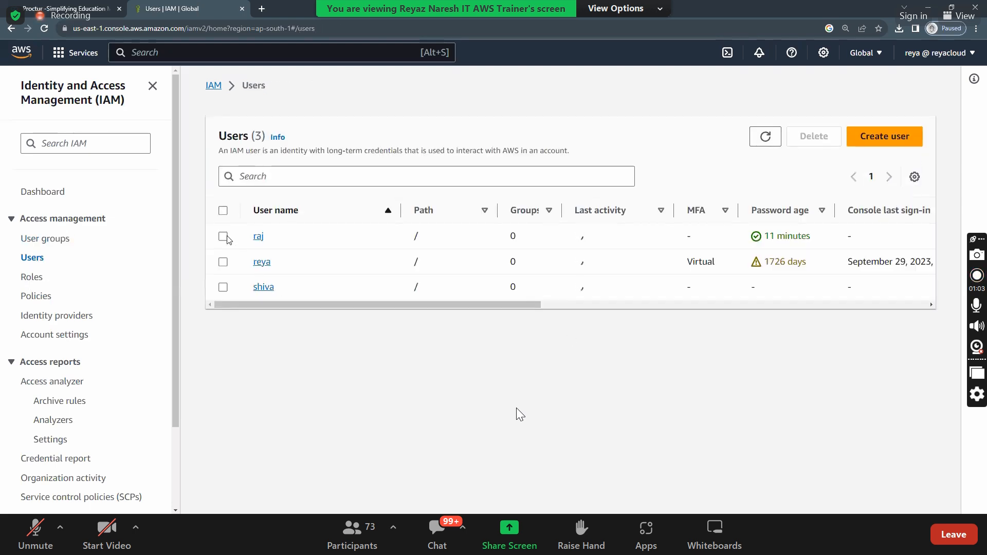
click(225, 237)
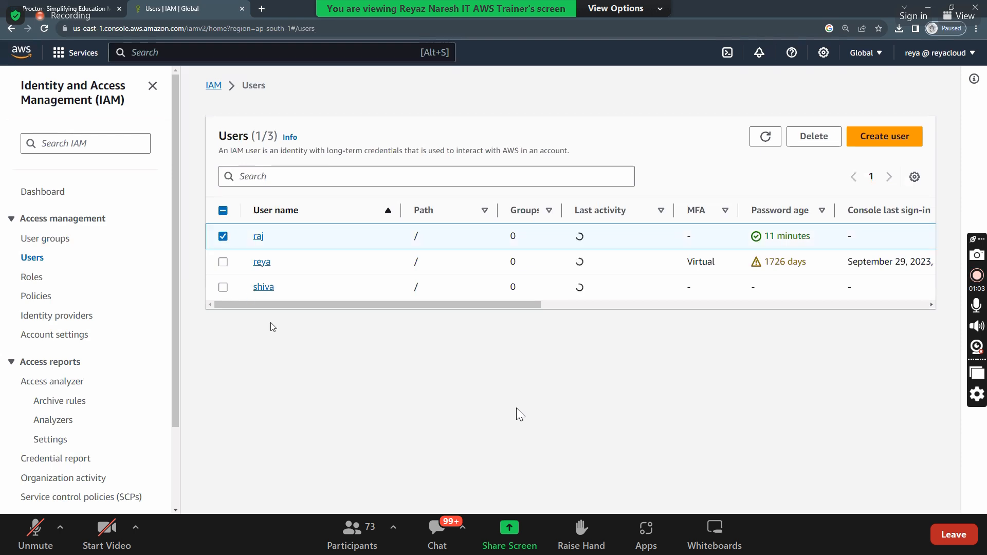
click(224, 237)
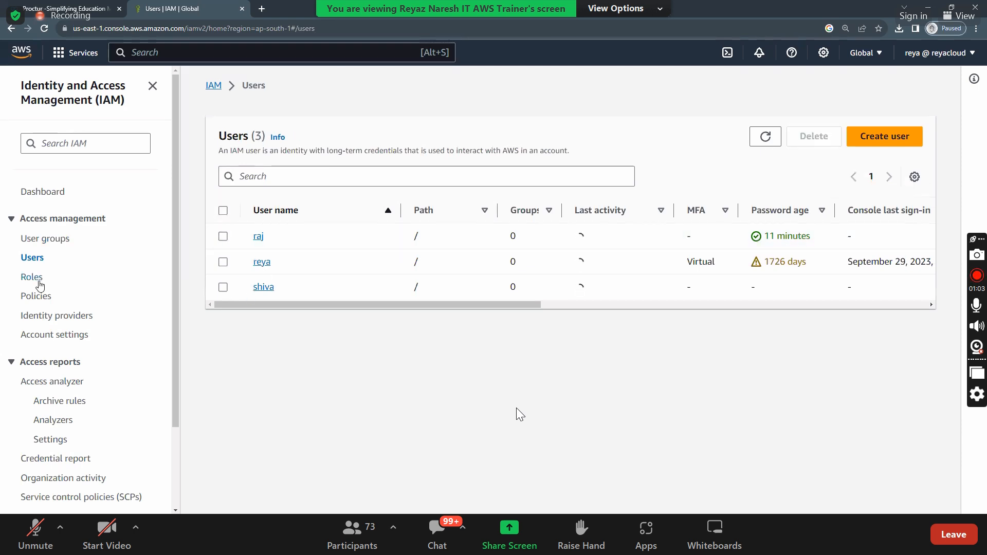
click(50, 243)
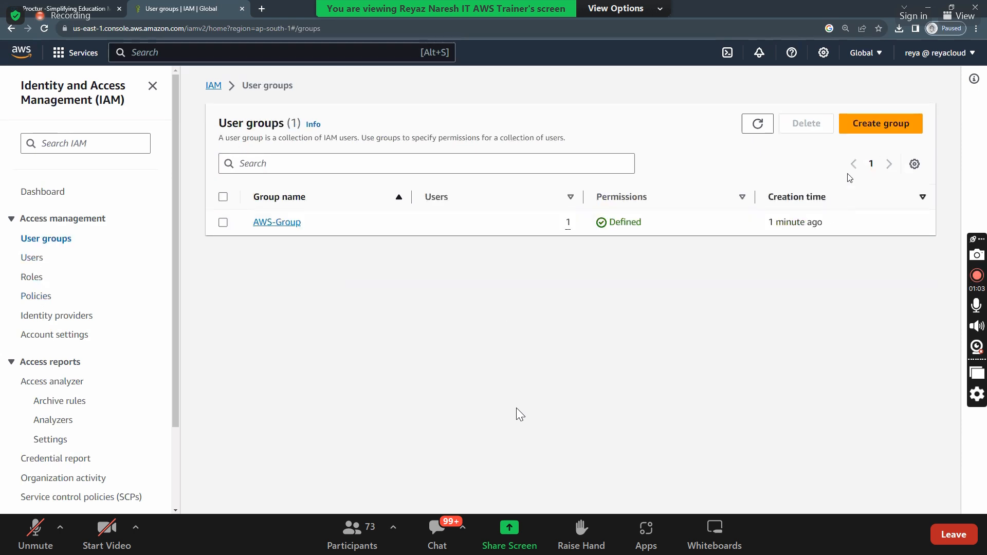
click(881, 124)
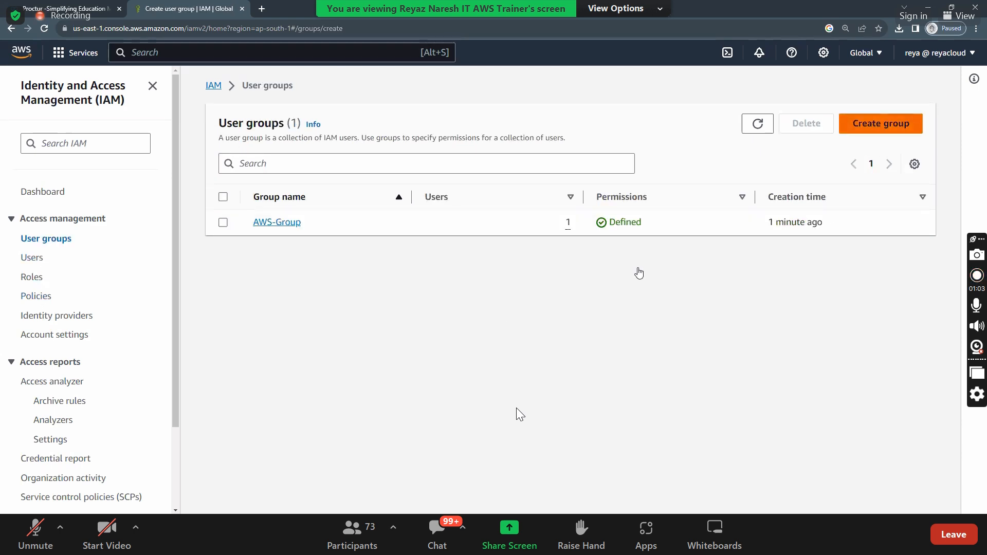
Name the new group DevOps-Group and select shiva as its member.
click(399, 236)
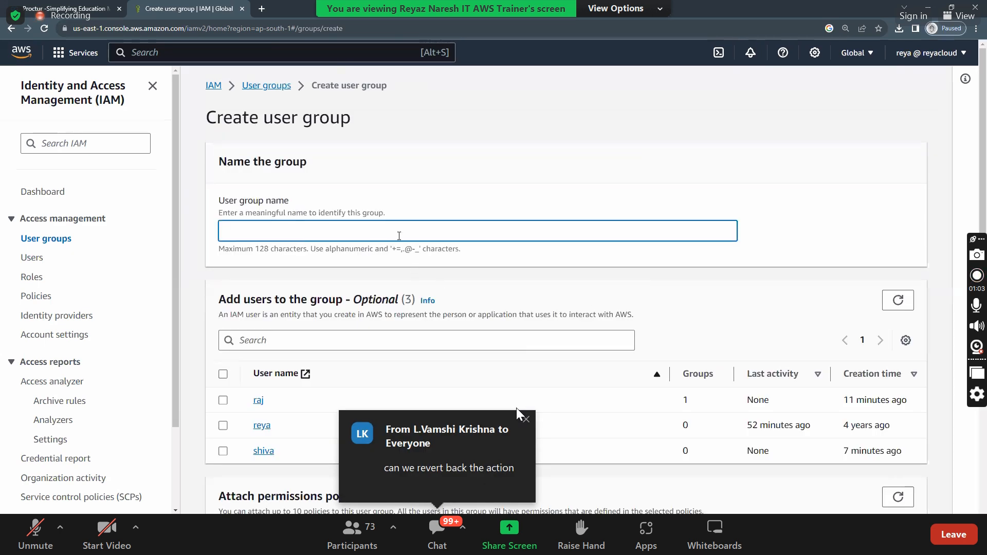
text(DevOps-Group)
scroll(405, 270, down, 3)
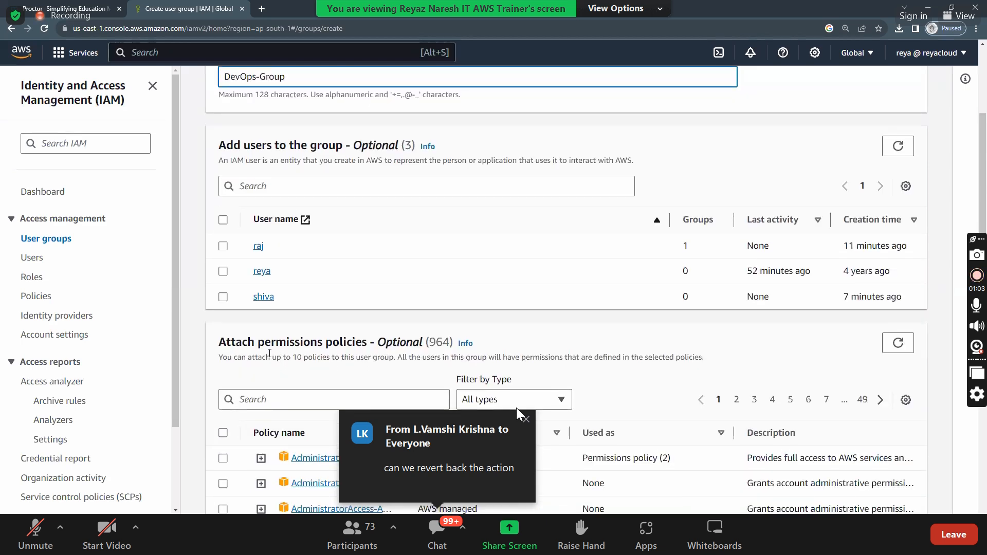
click(223, 297)
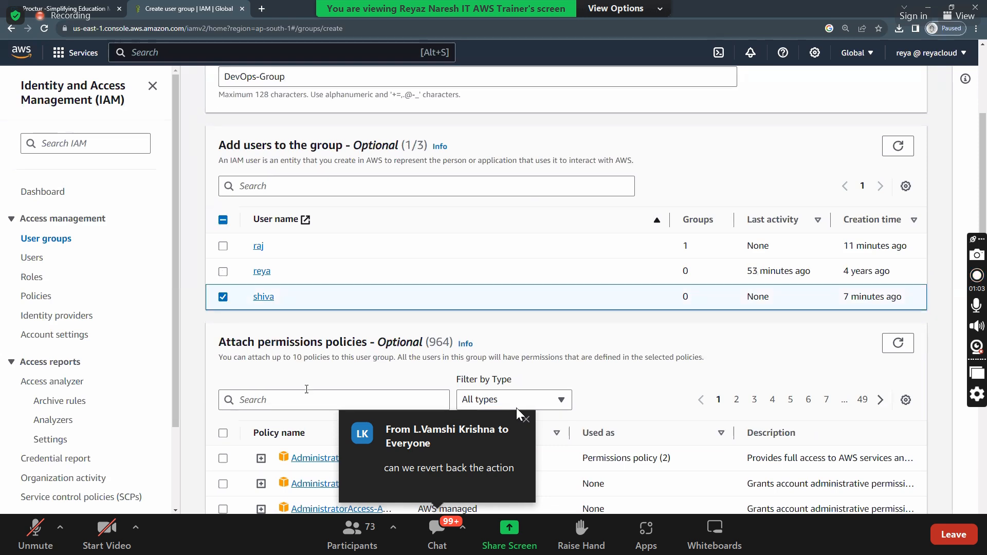
Search 'vpcful', attach AmazonVPCFullAccess, and create the group.
scroll(325, 405, down, 3)
click(325, 247)
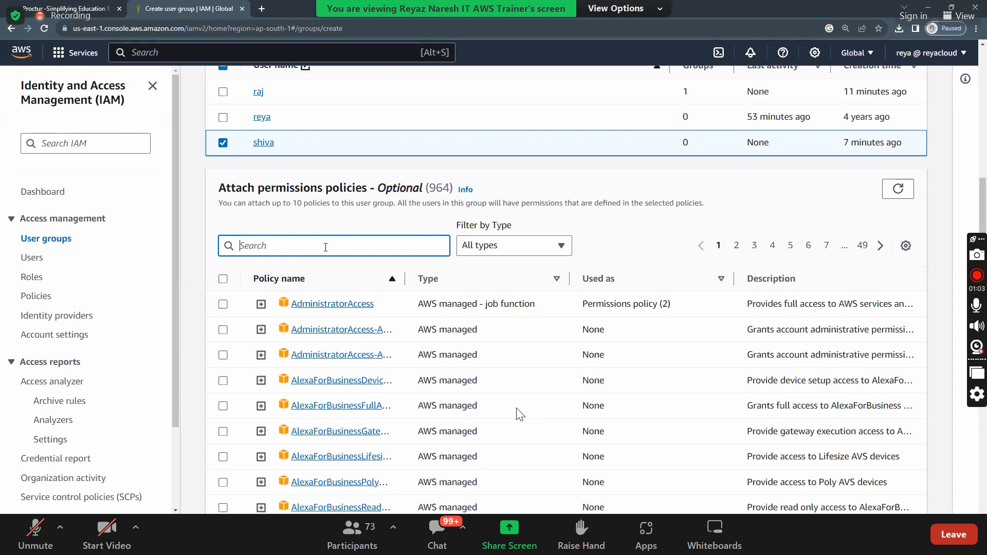
text(vpcful)
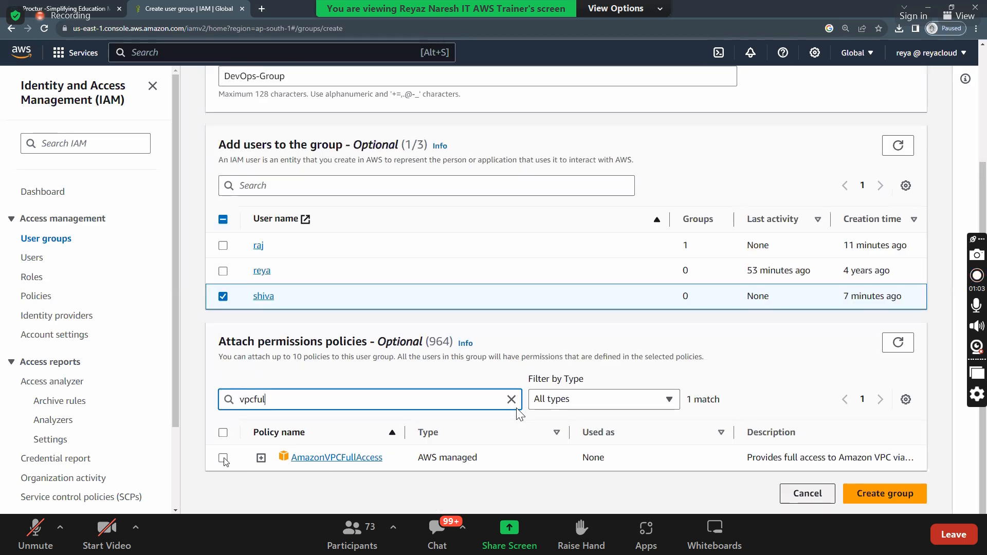
click(223, 458)
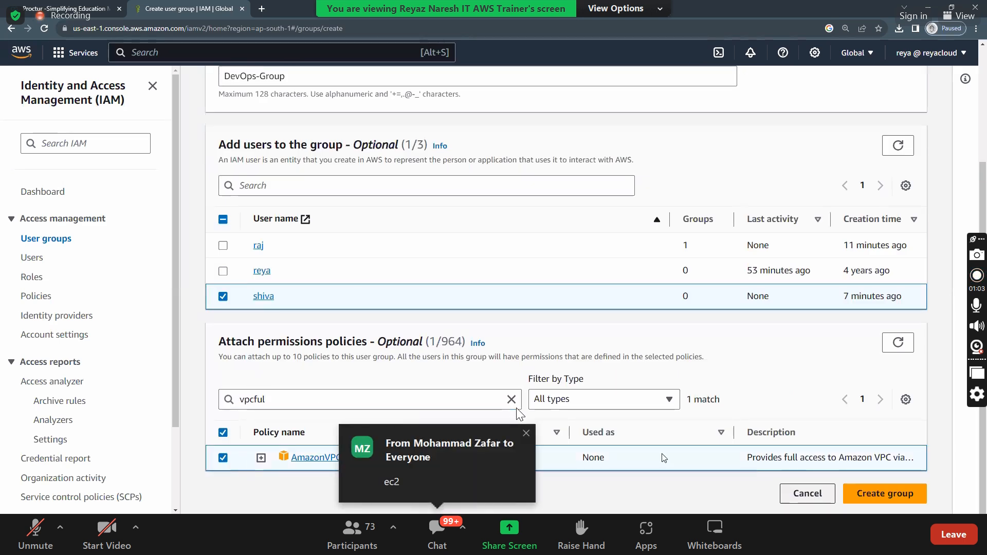
click(884, 493)
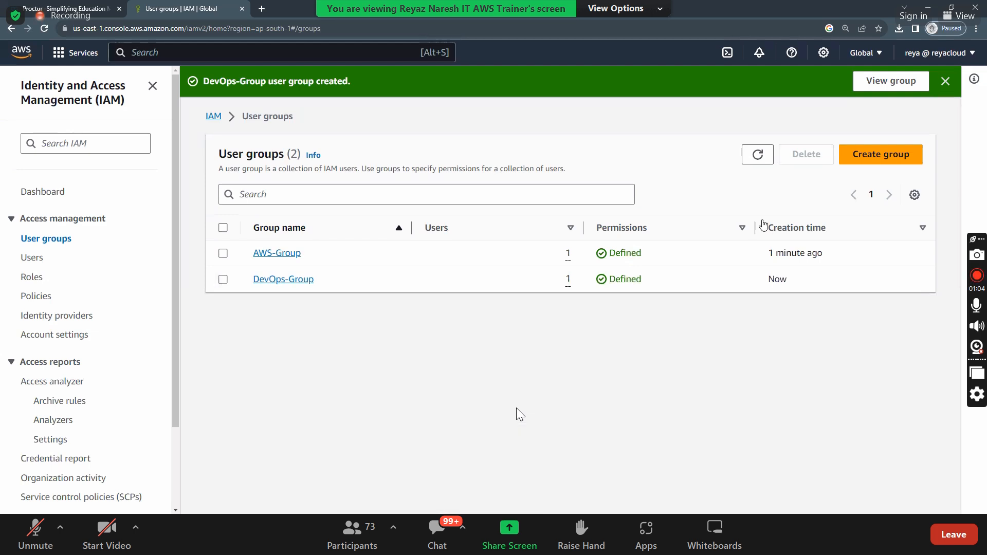
Refresh the groups list, open DevOps-Group, and add raj alongside shiva.
click(758, 154)
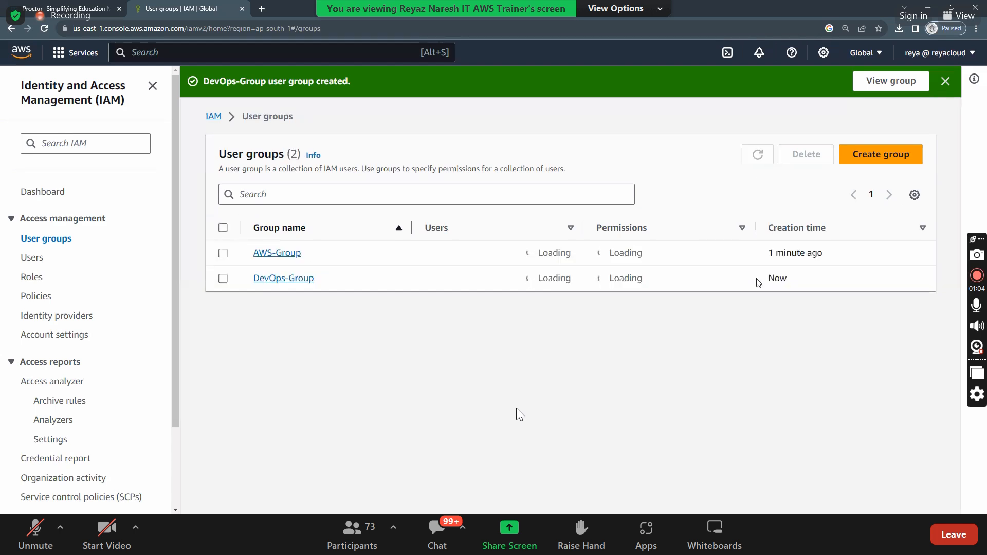
click(289, 280)
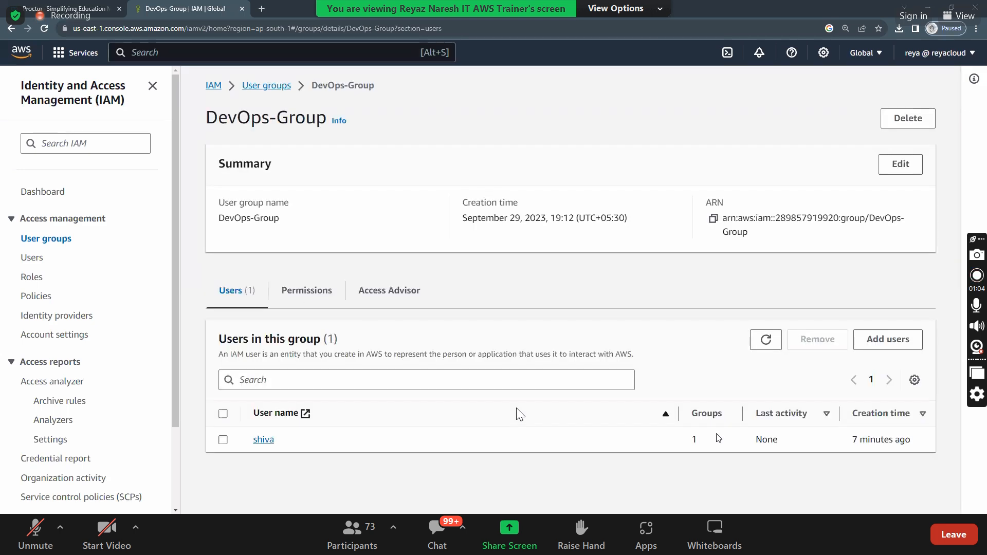
click(897, 340)
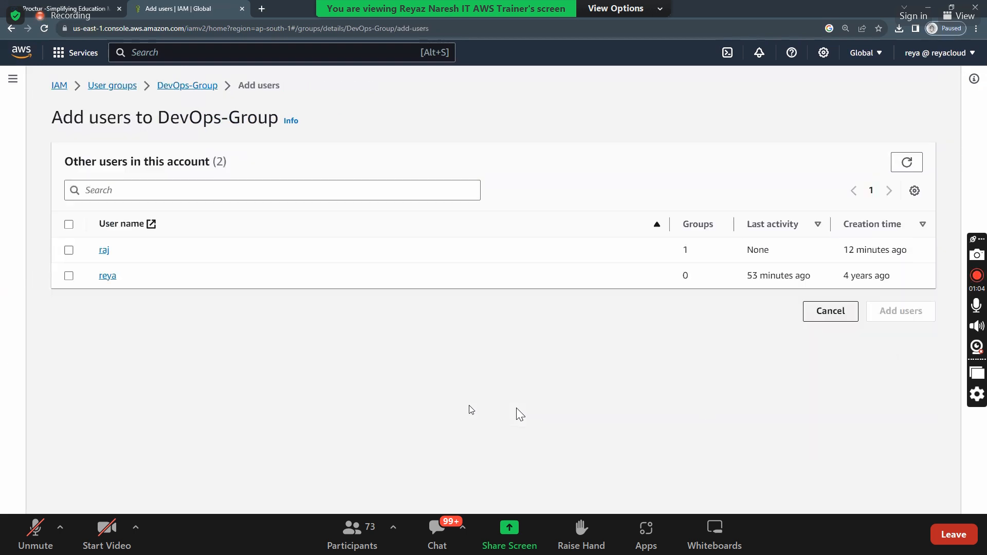
click(69, 250)
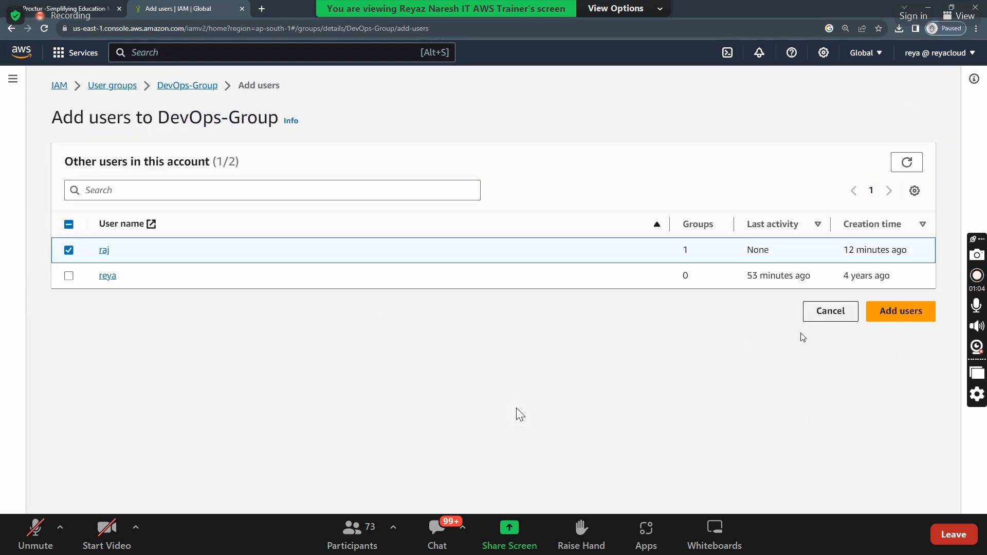
click(897, 314)
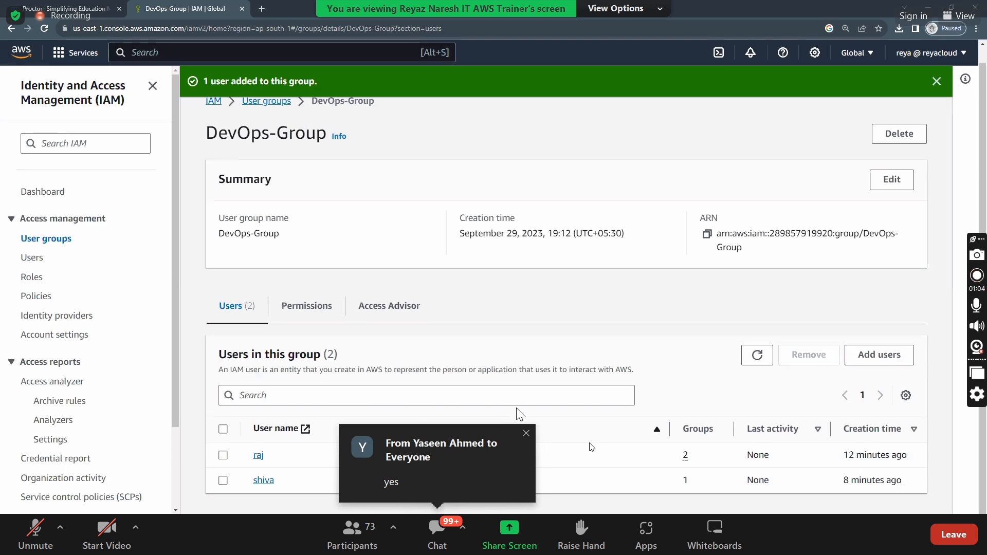
Check DevOps-Group's members and ARN, then open raj's user details.
click(223, 455)
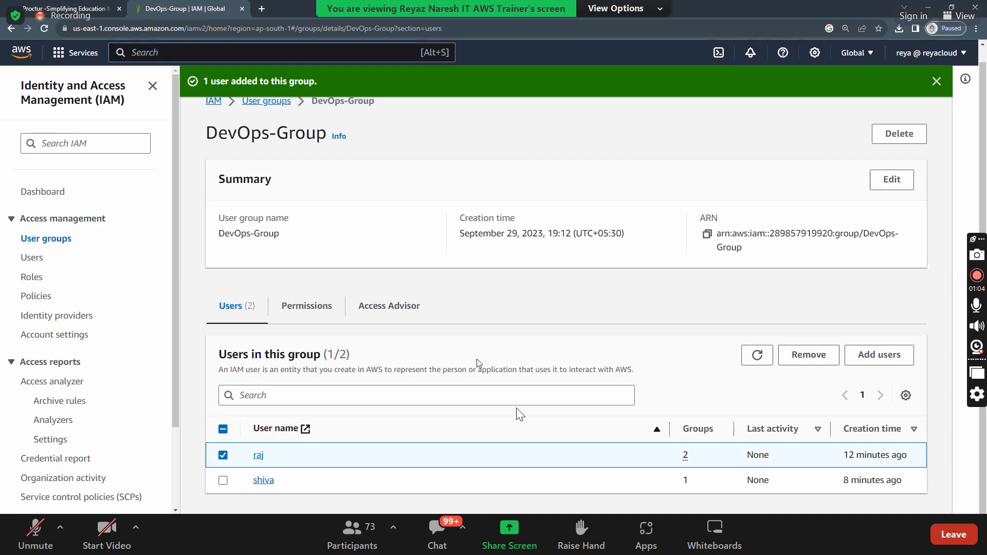
scroll(599, 83, up, 1)
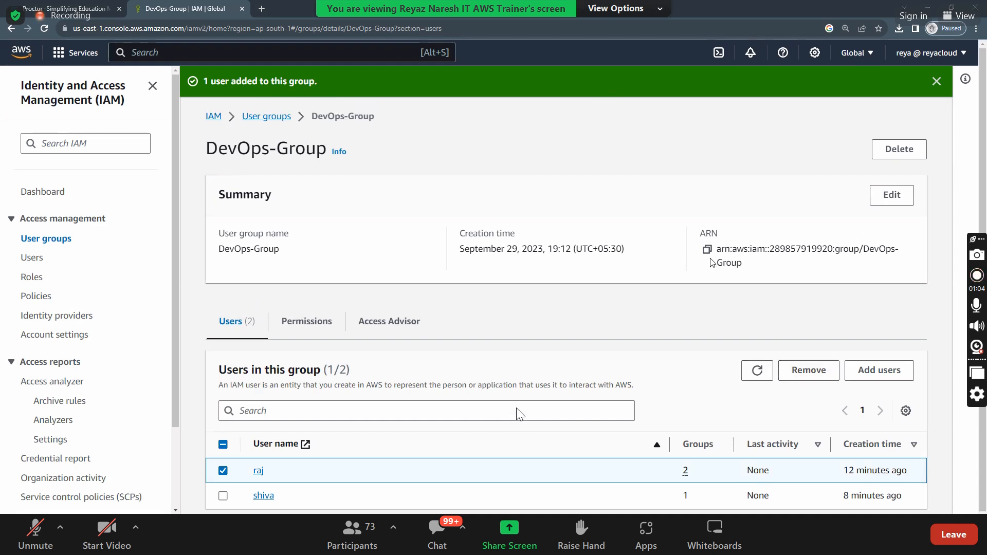
drag(718, 248, 740, 262)
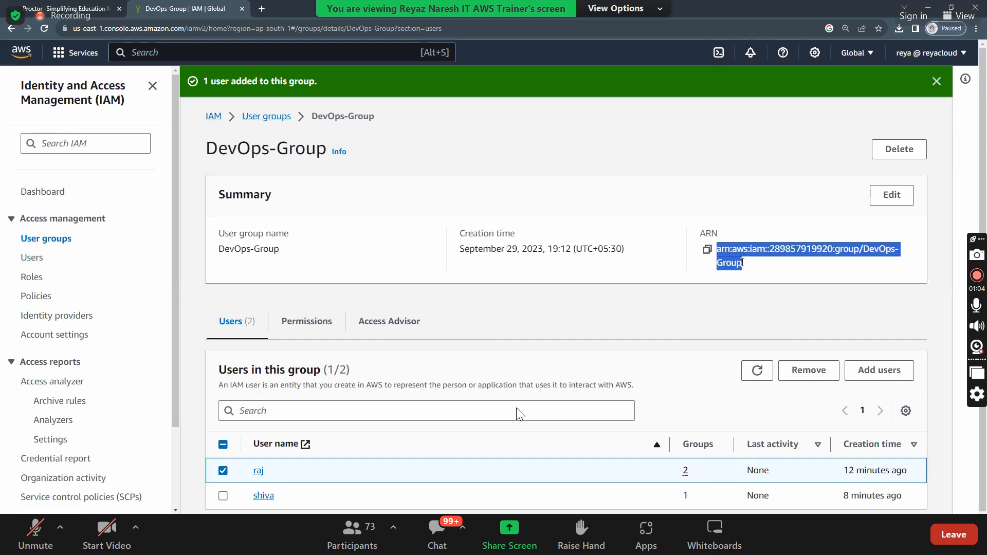
click(733, 264)
click(32, 263)
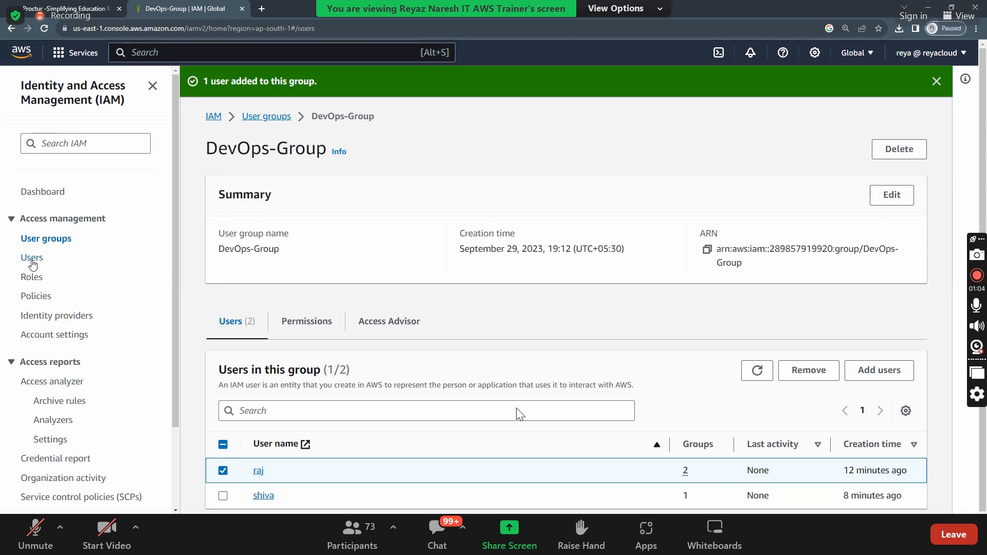
click(258, 237)
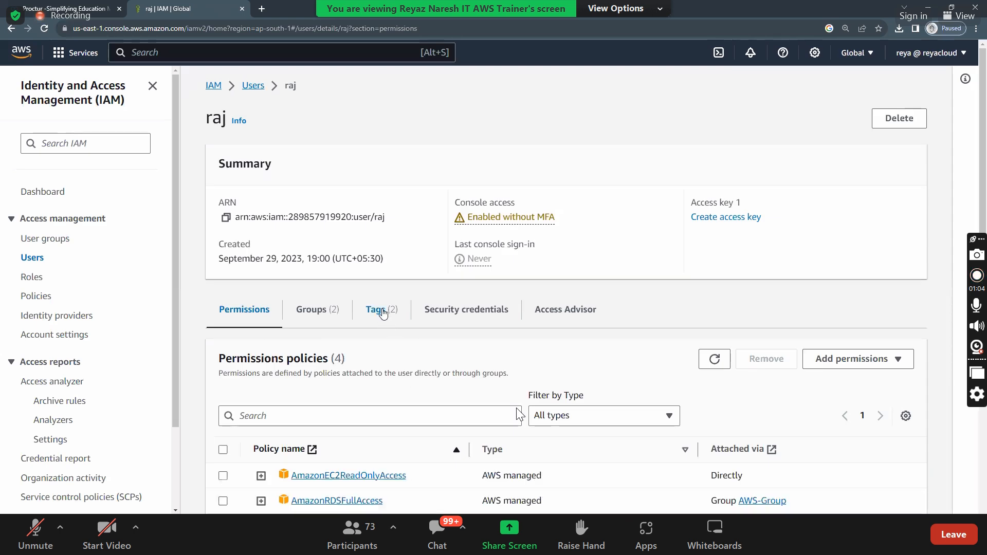
Review raj's tags, including the Team key, and his security credentials.
click(383, 311)
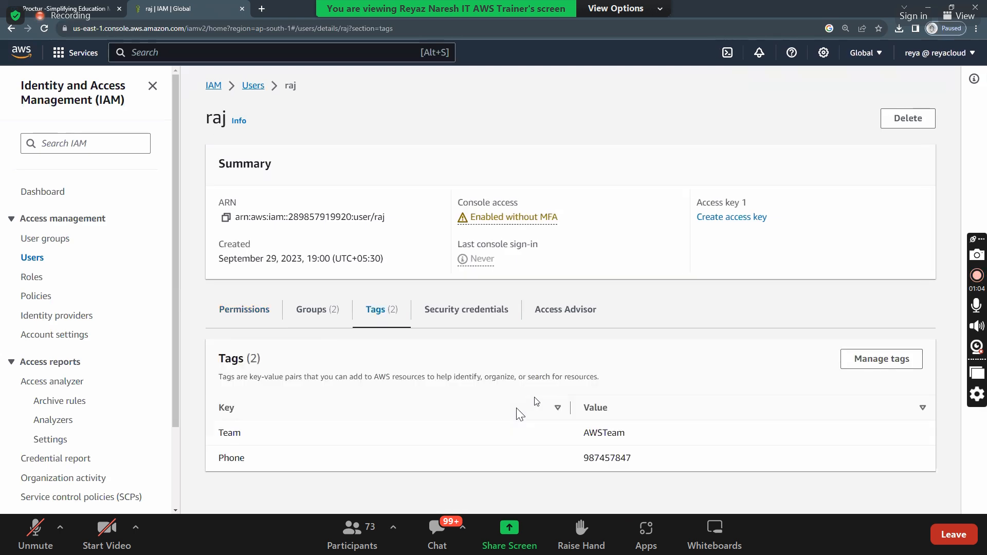
double_click(273, 431)
click(282, 460)
click(466, 311)
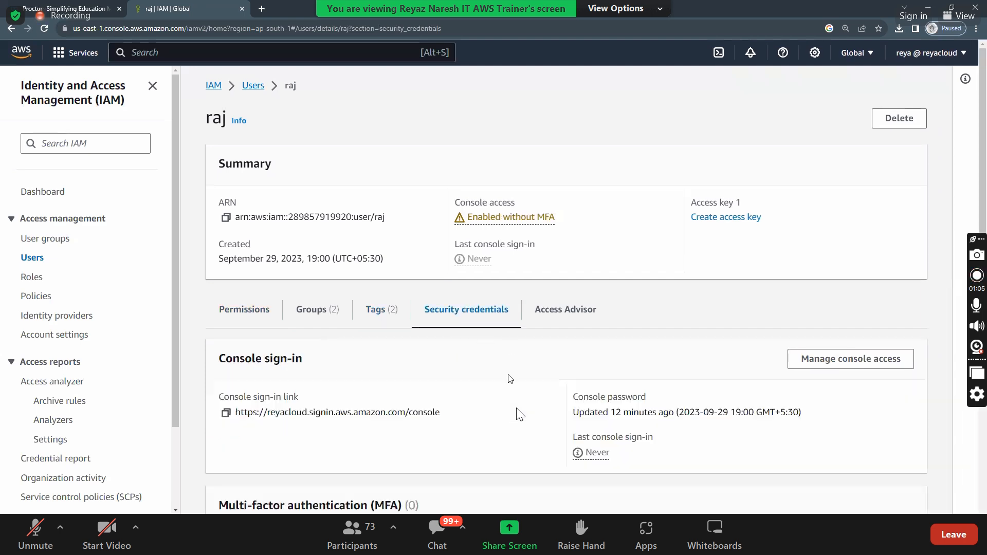
scroll(514, 375, down, 3)
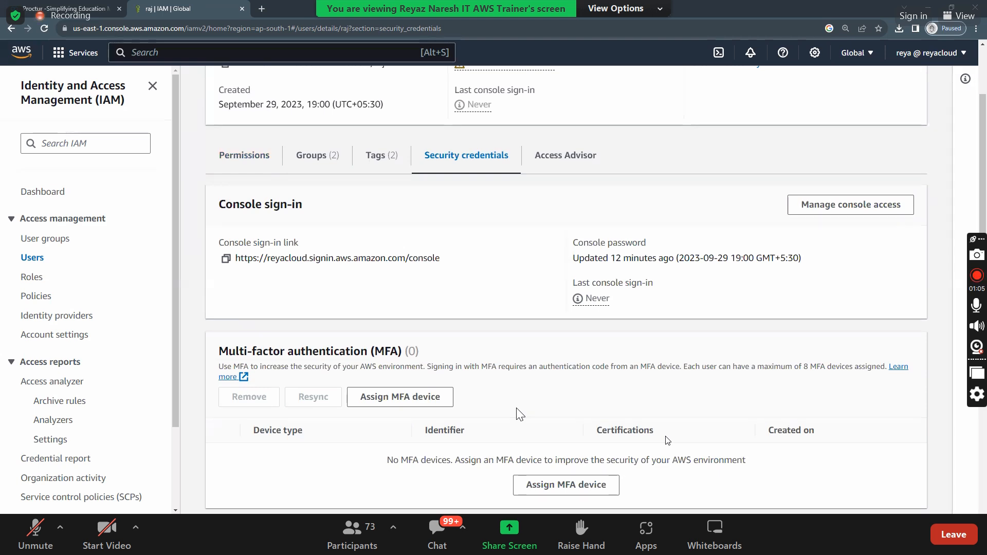
scroll(414, 222, up, 3)
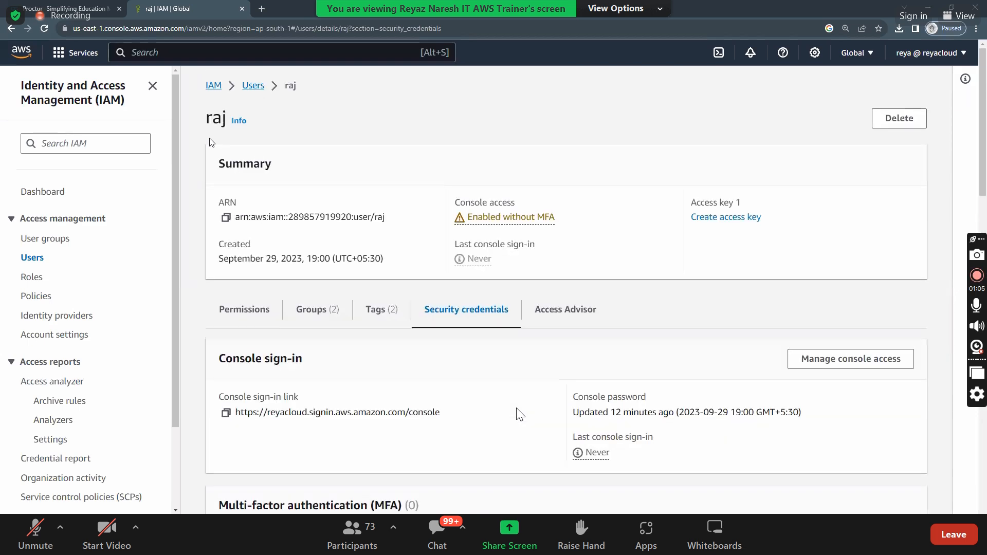
scroll(355, 262, down, 2)
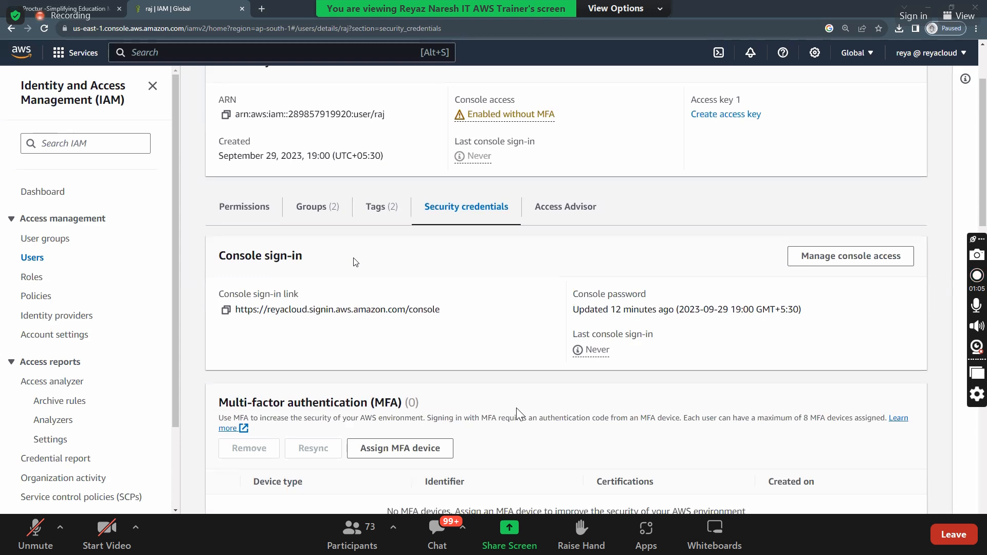
scroll(406, 206, up, 2)
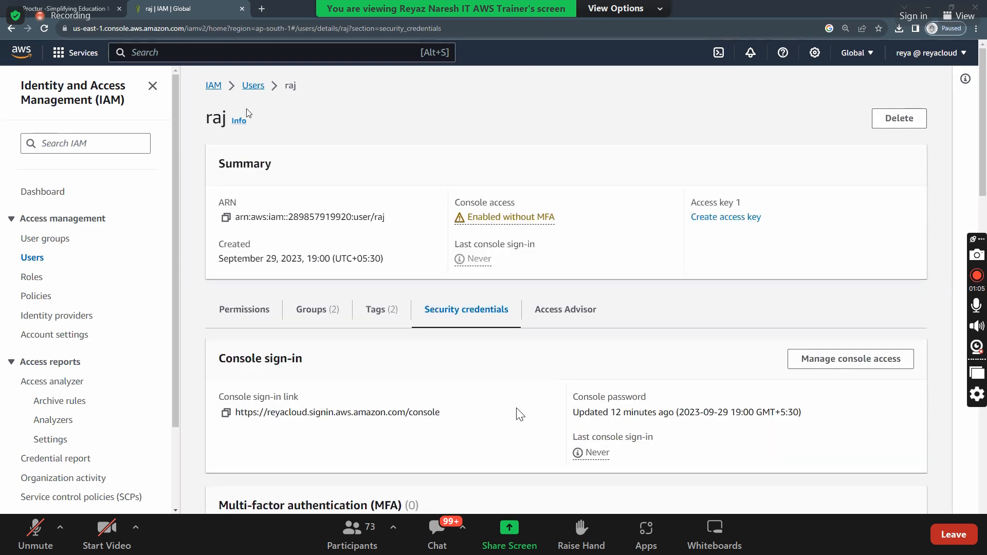
Return to raj's security credentials and bring up his console access settings.
click(258, 237)
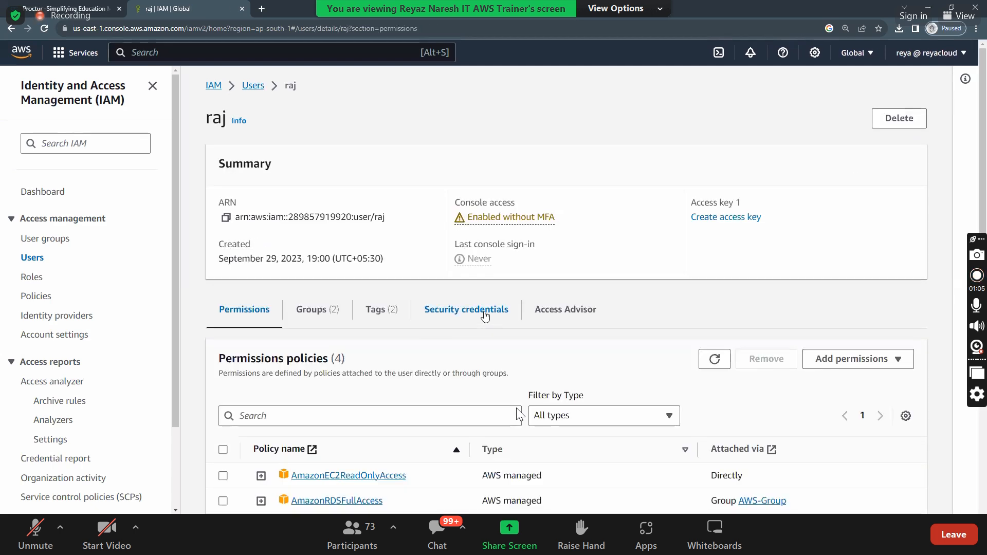
click(485, 315)
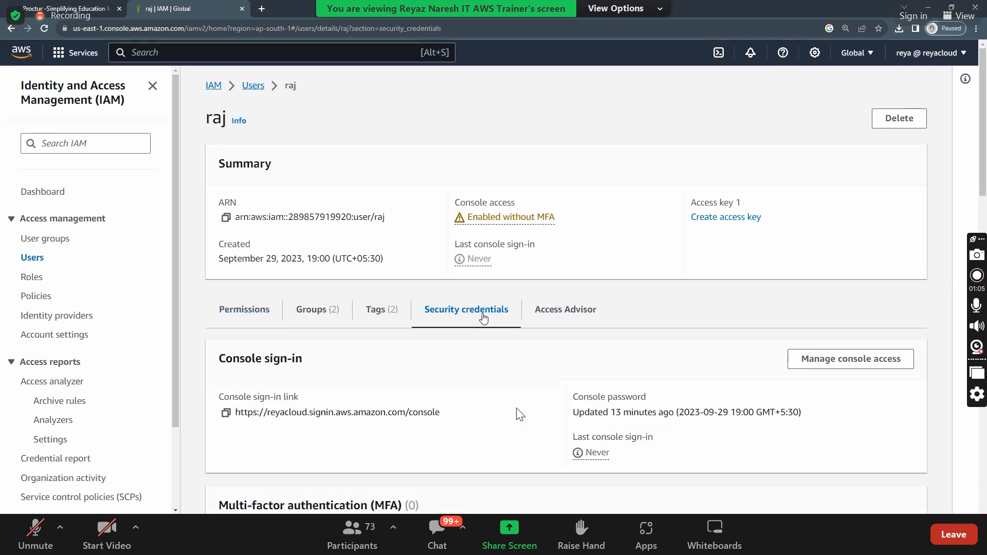
scroll(815, 304, down, 1)
scroll(815, 304, down, 2)
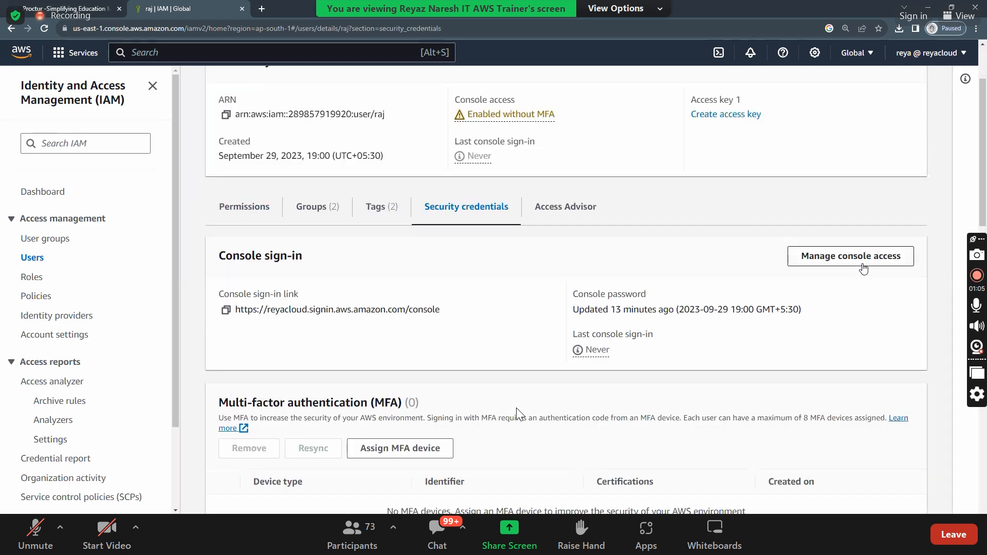
click(864, 269)
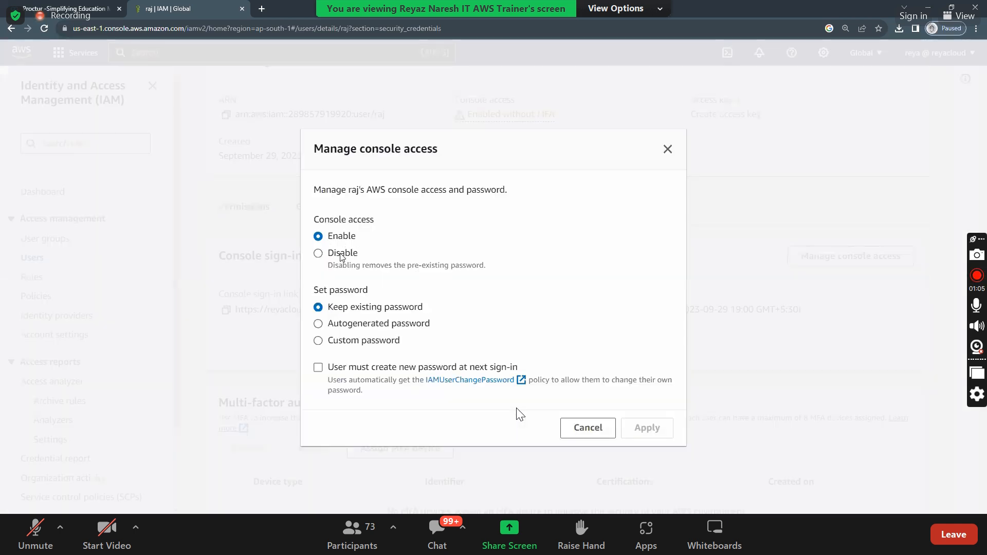
Try Disable, custom and autogenerated password, and reset-at-sign-in options without saving changes.
click(341, 253)
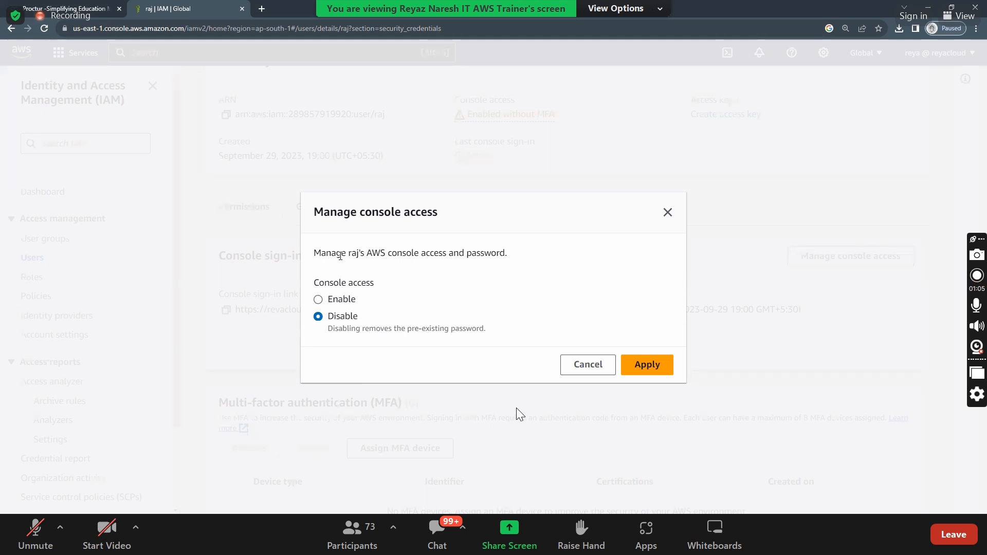
click(593, 373)
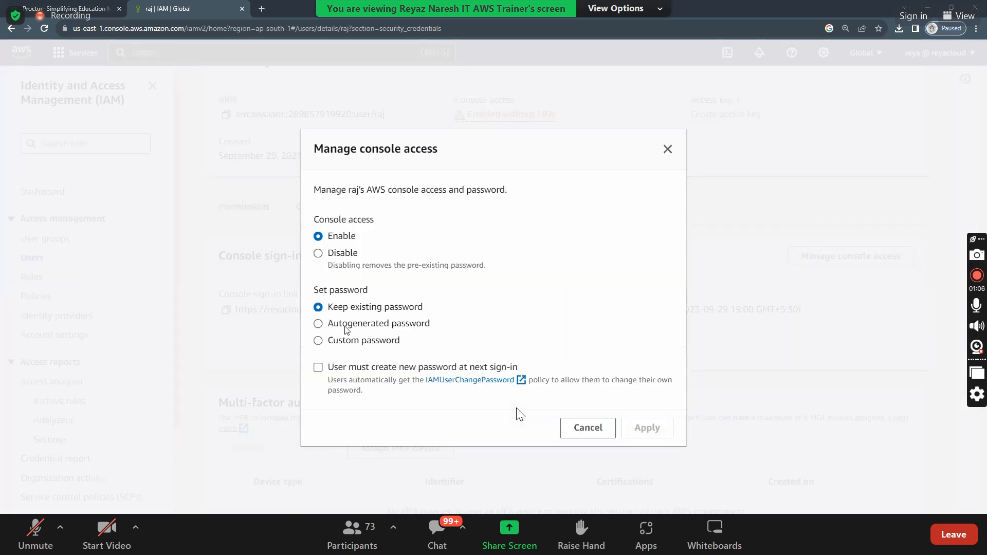
drag(328, 307, 433, 307)
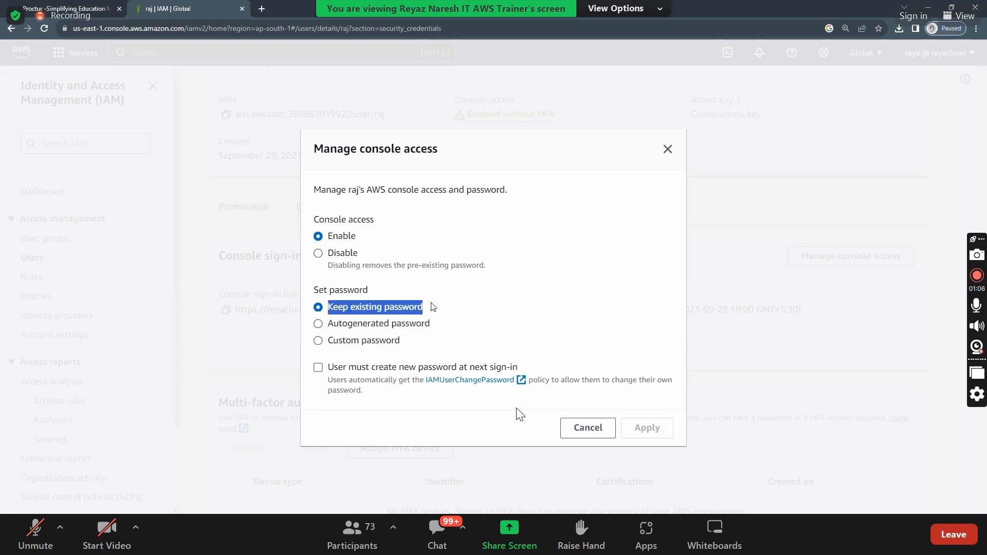
click(383, 340)
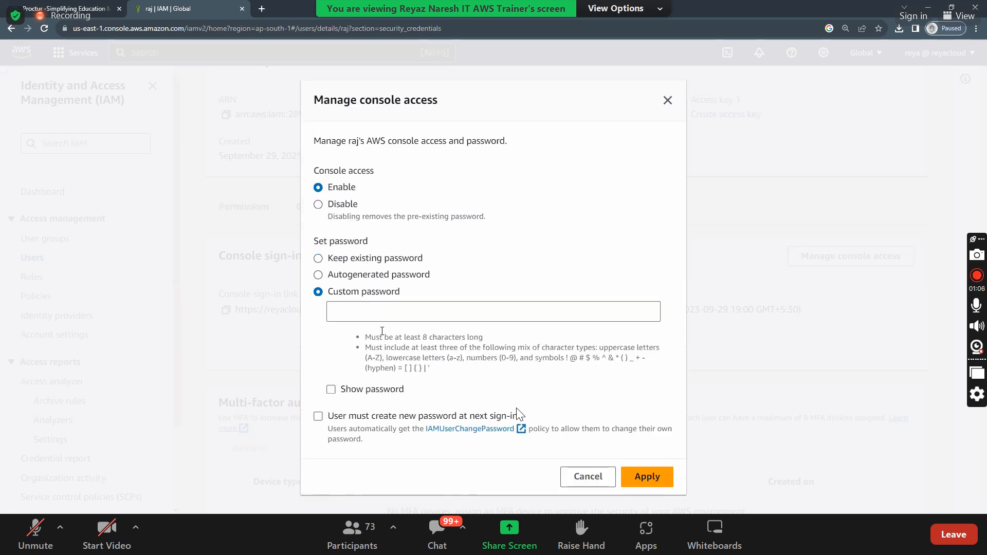
click(373, 277)
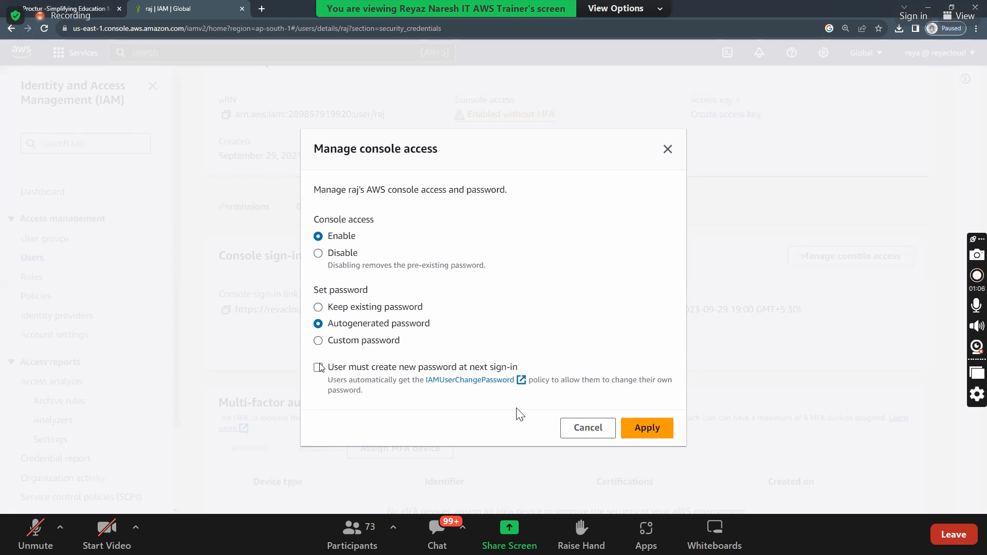
click(318, 367)
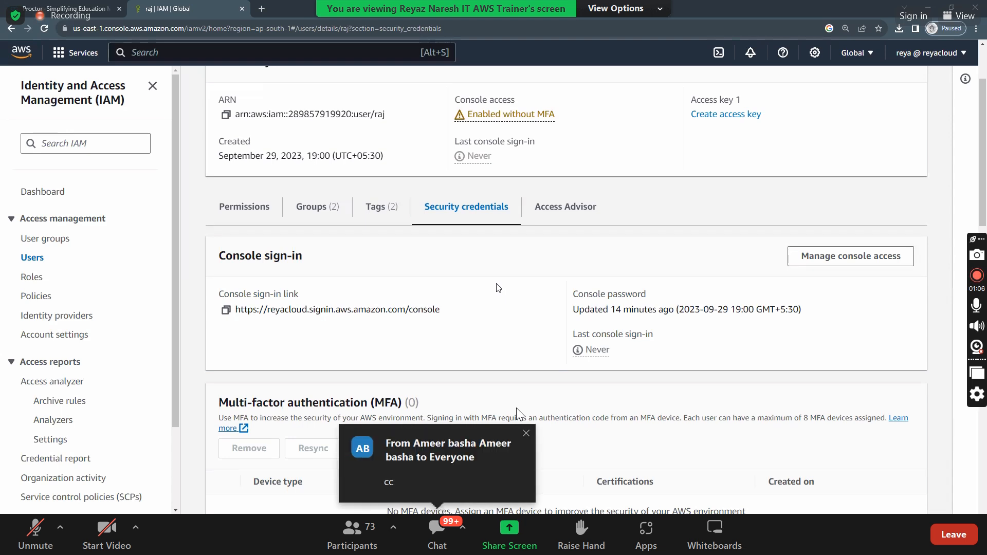
scroll(499, 288, down, 1)
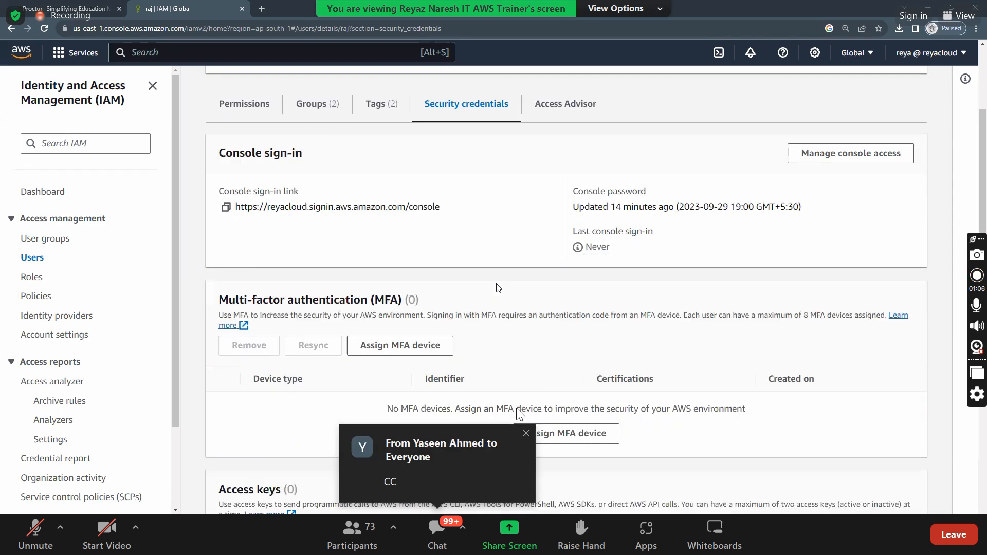
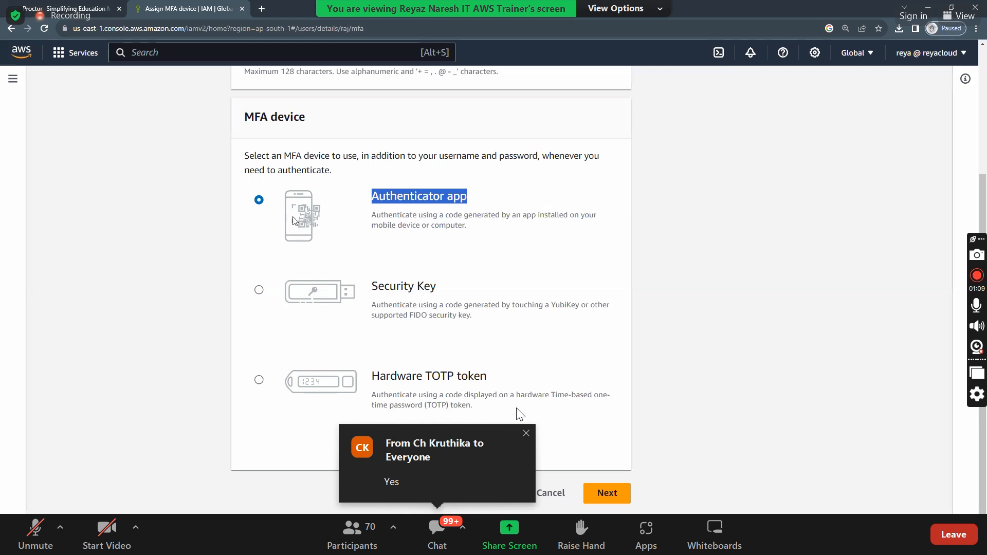
Choose Authenticator app as the MFA device type and proceed to the Set up device step.
click(415, 199)
drag(373, 198, 480, 199)
click(474, 203)
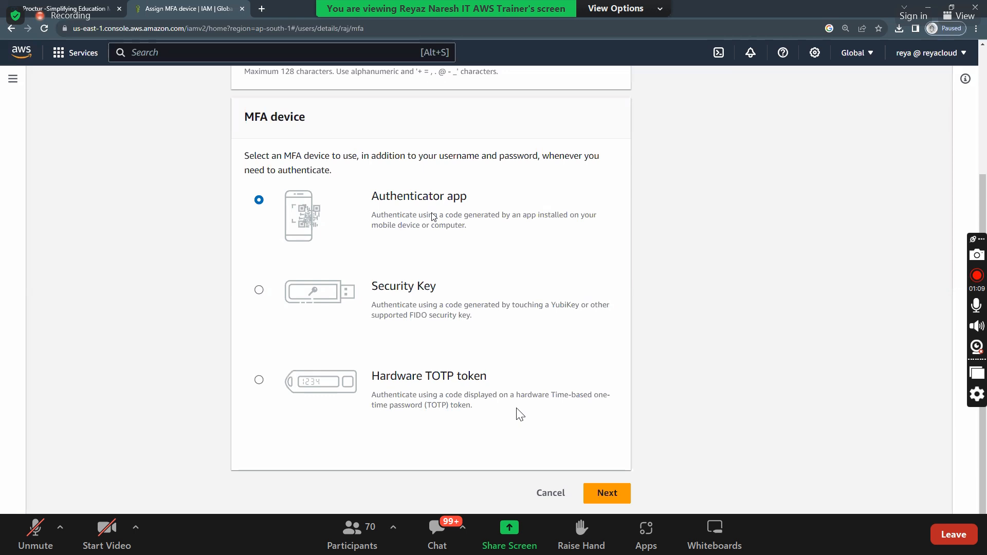
click(608, 494)
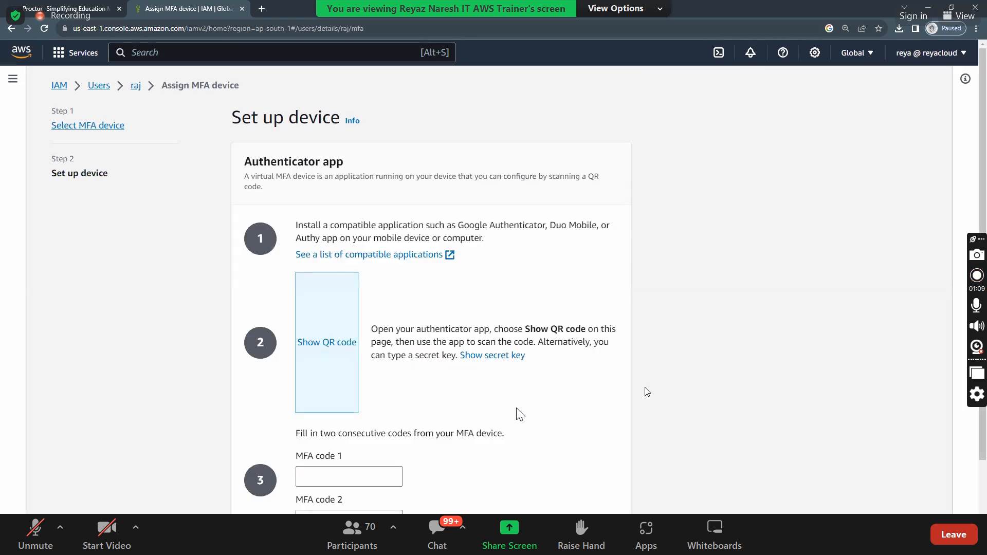
Reveal the authenticator QR code and put the cursor in the MFA code 1 field.
scroll(644, 324, down, 1)
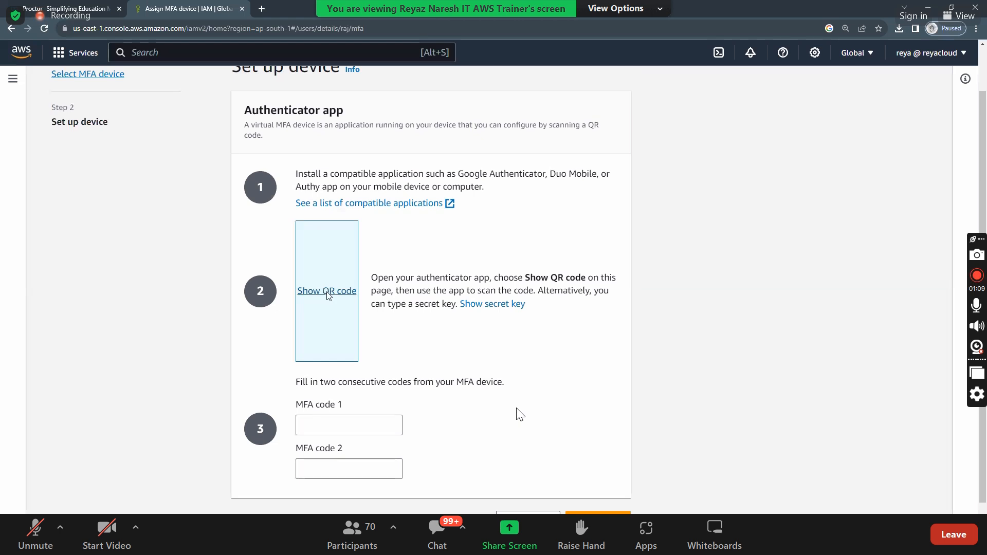
click(326, 291)
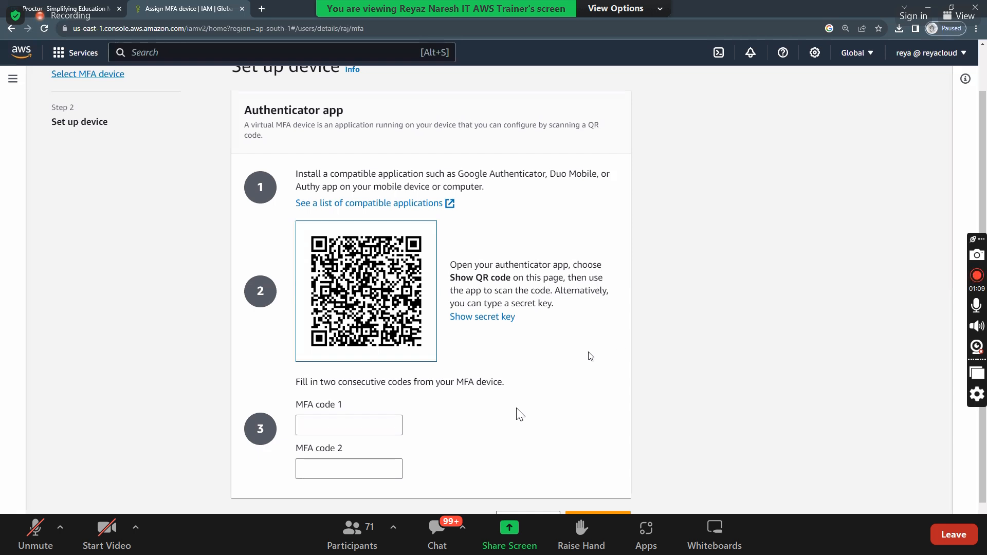
scroll(588, 354, down, 1)
click(328, 398)
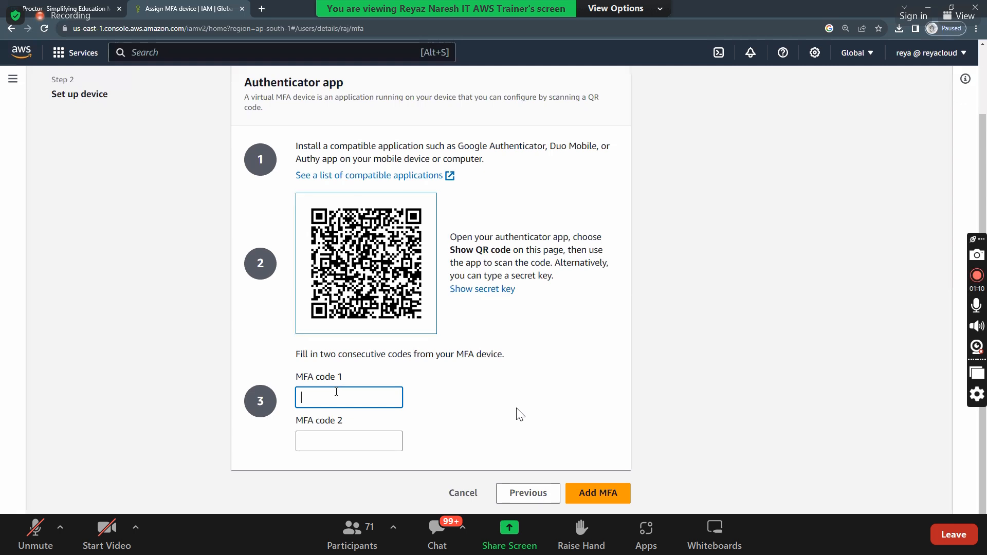
Enter two consecutive authenticator codes and add the MFA device, enabling console access with MFA.
click(352, 384)
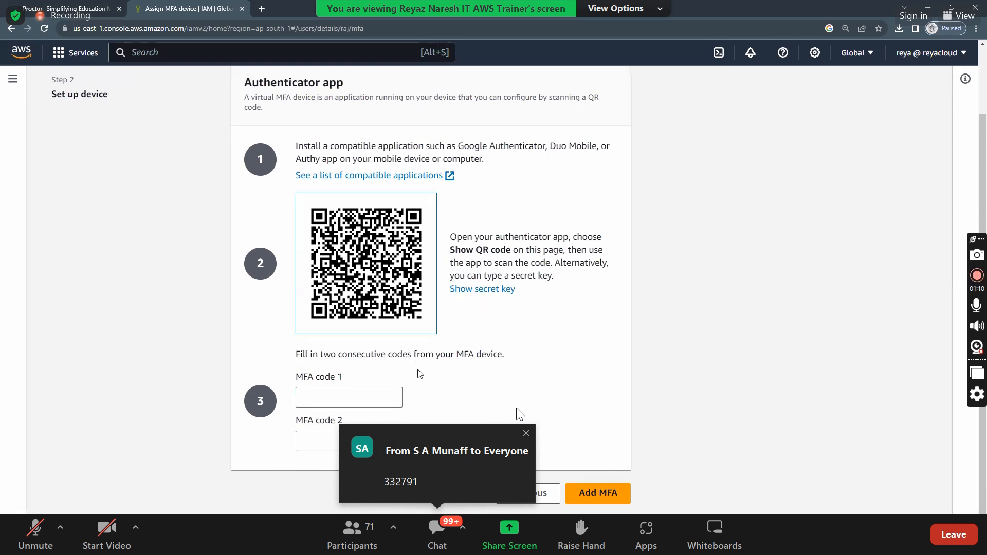
click(384, 401)
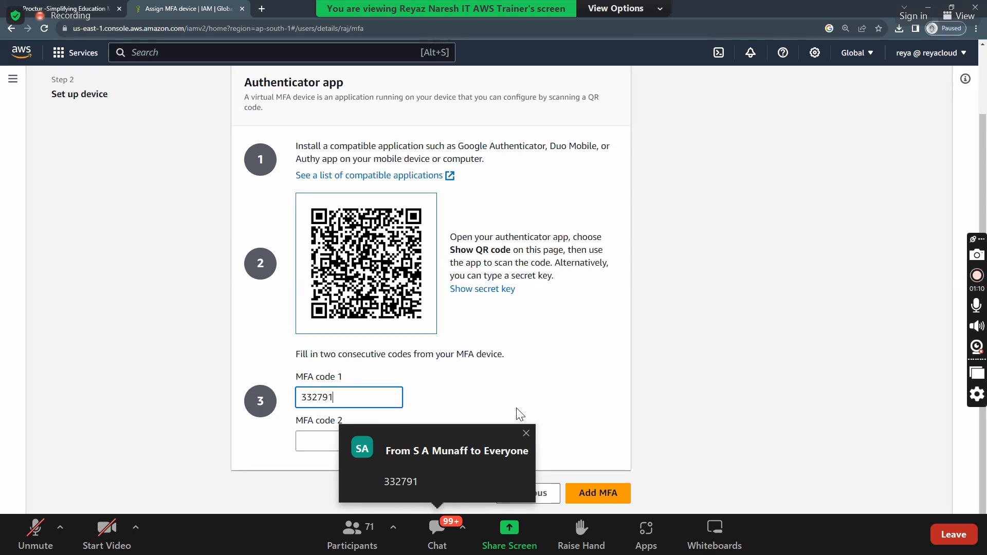
key(Tab)
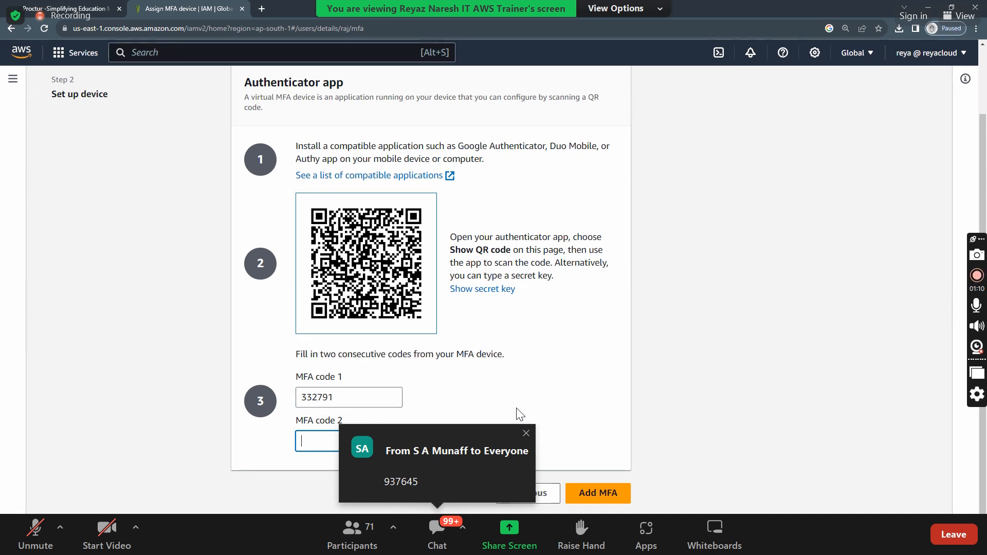
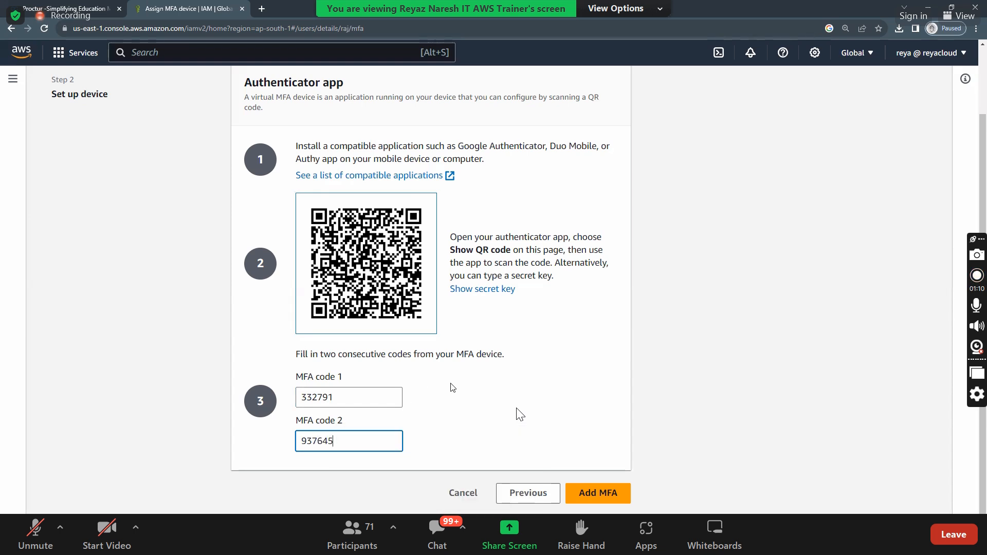
click(591, 495)
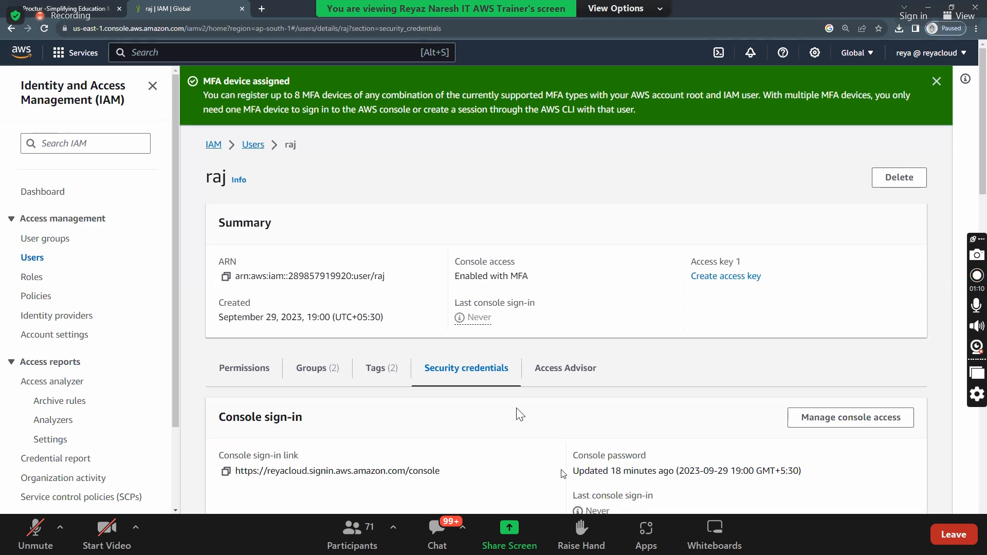
Select the Virtual MFA device row and confirm its removal.
scroll(518, 412, down, 5)
click(242, 414)
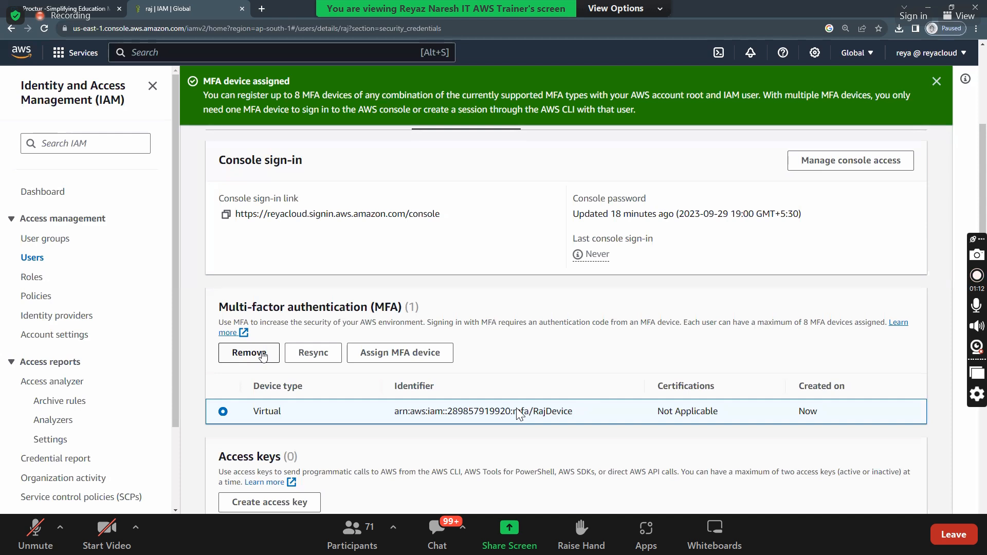
click(262, 354)
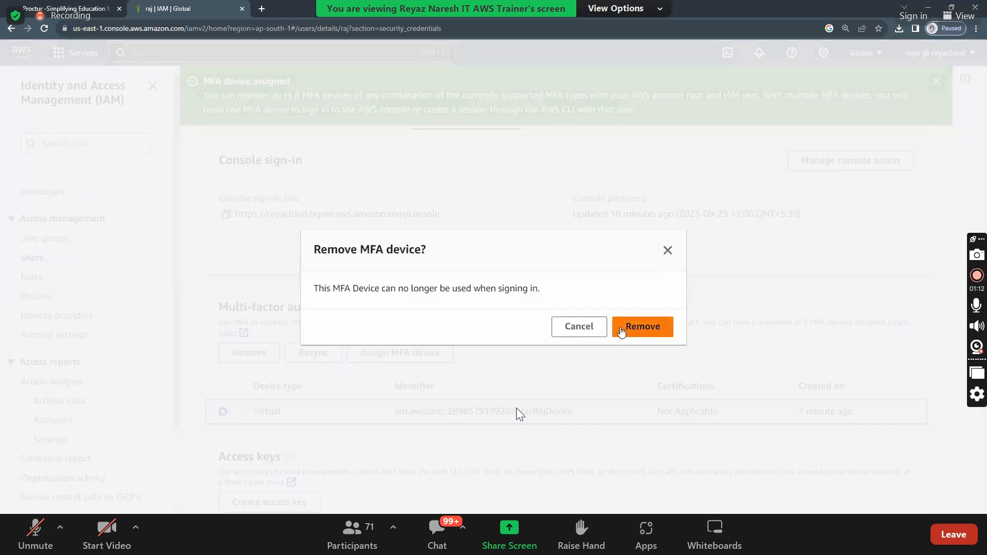
click(622, 332)
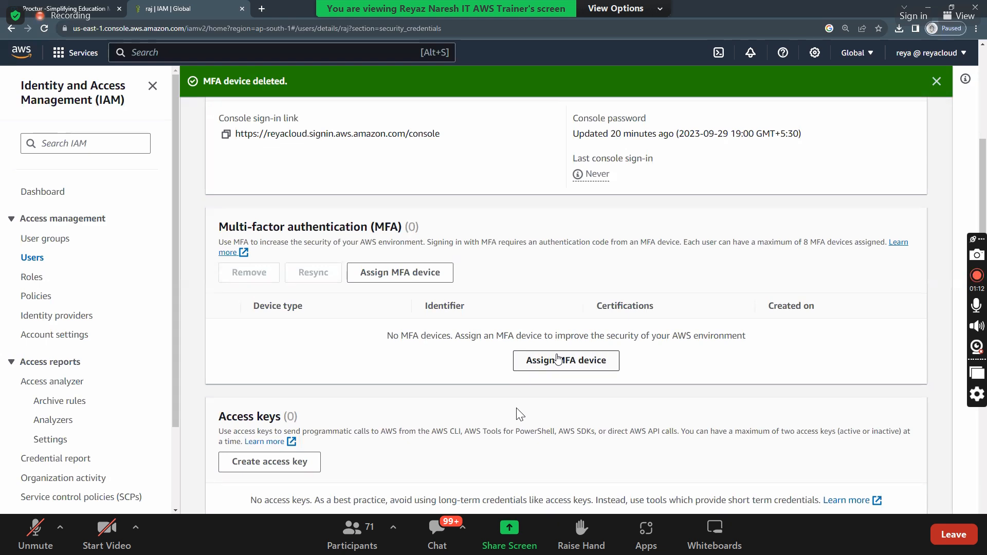
Dismiss the MFA-deleted banner and launch Create access key from the Access keys section.
click(936, 82)
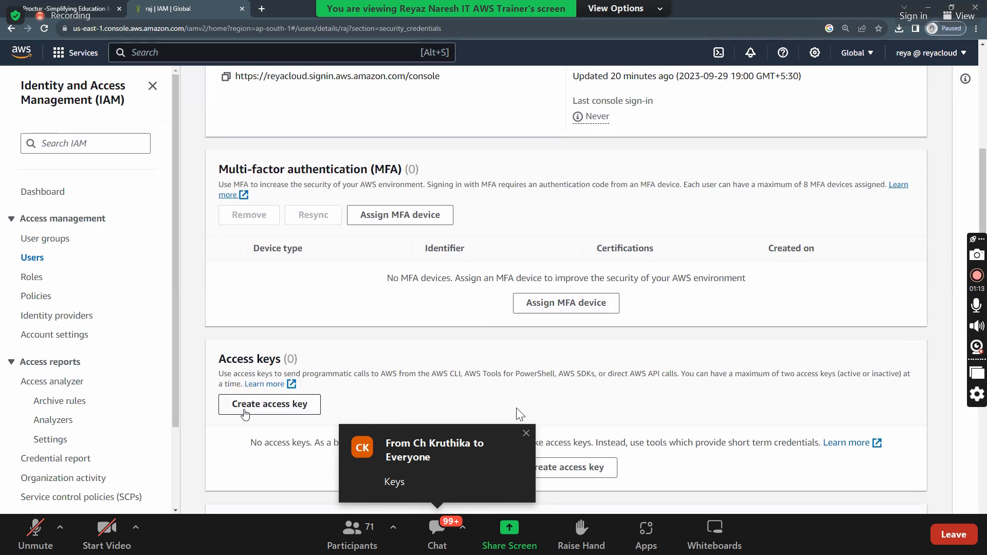
scroll(245, 414, down, 1)
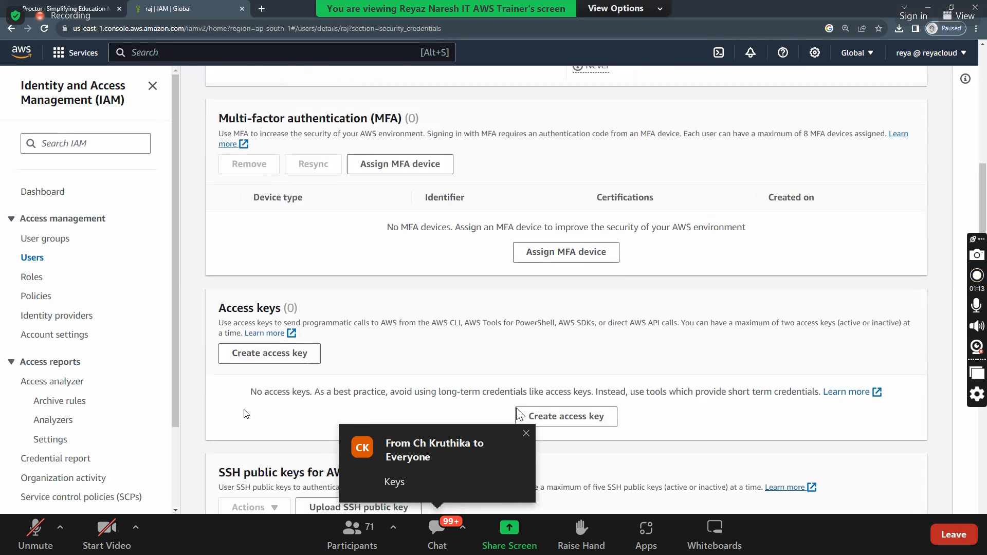
click(264, 359)
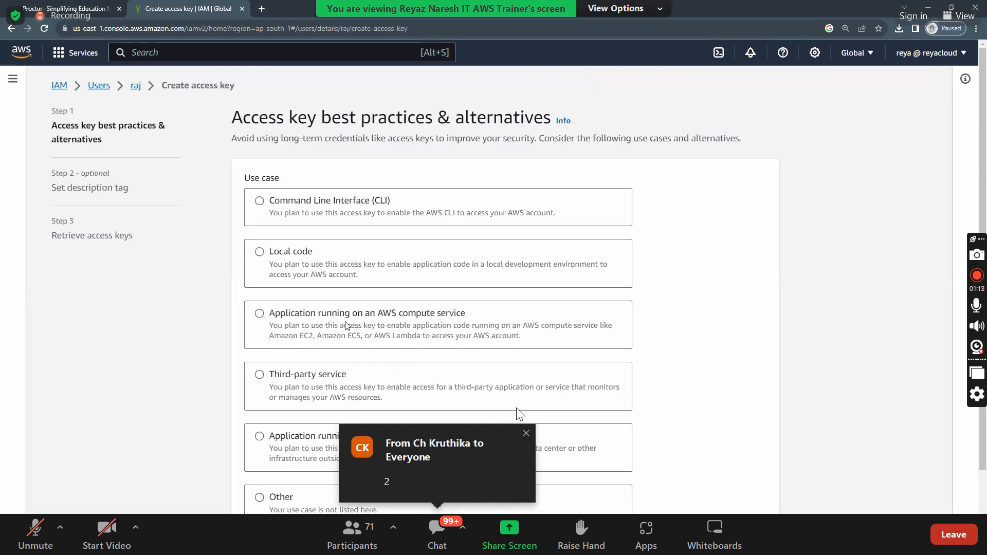
Pick the Command Line Interface (CLI) use case and acknowledge the alternatives recommendation.
scroll(318, 231, down, 1)
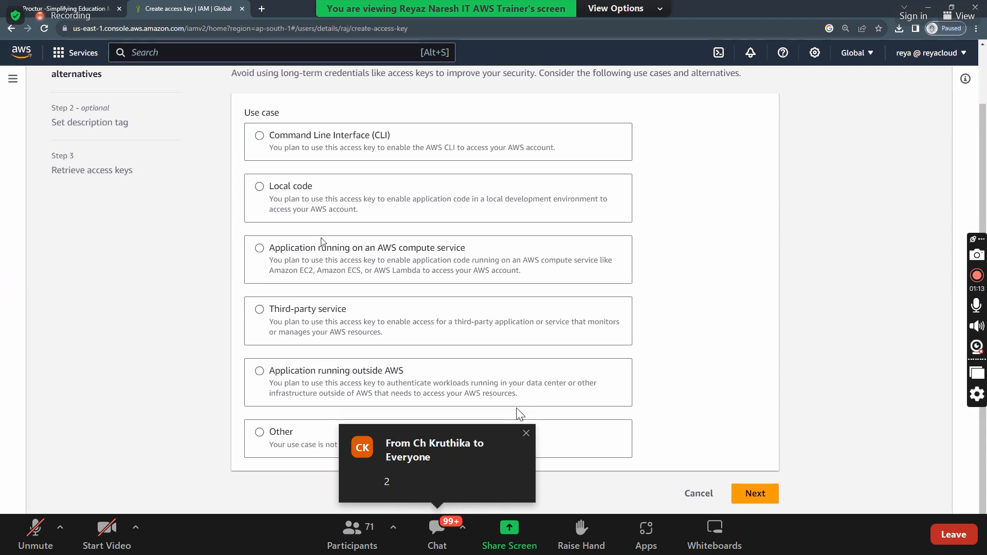
drag(274, 138, 414, 141)
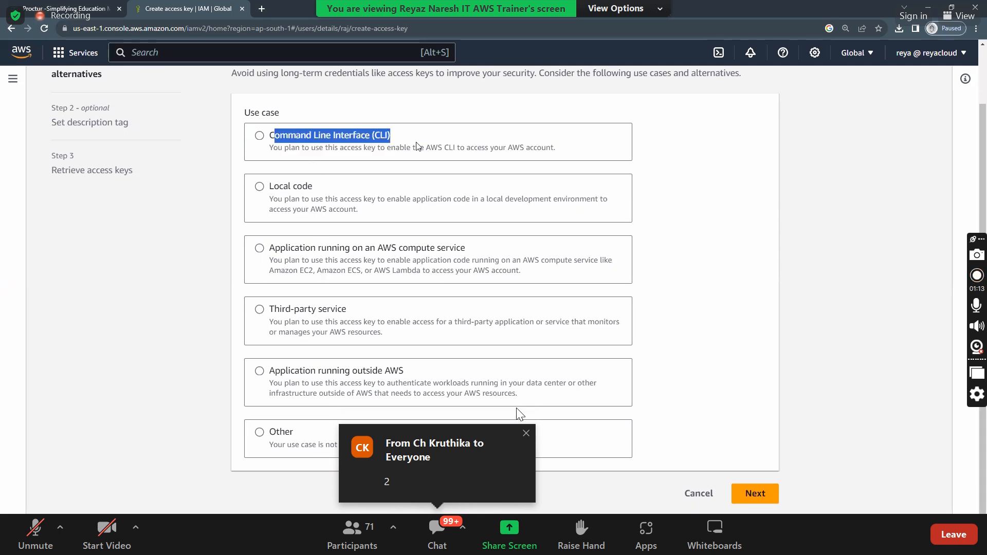
click(407, 140)
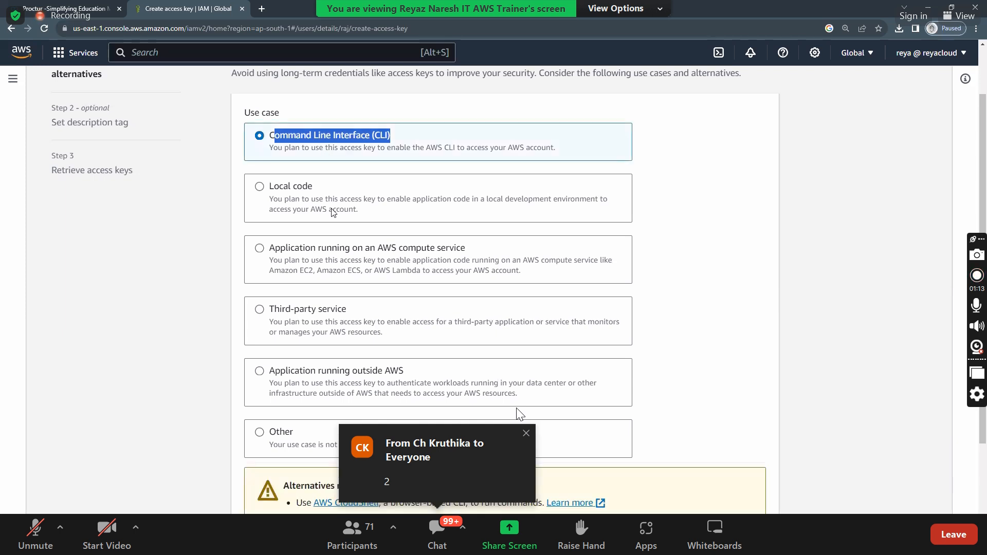
scroll(360, 257, down, 2)
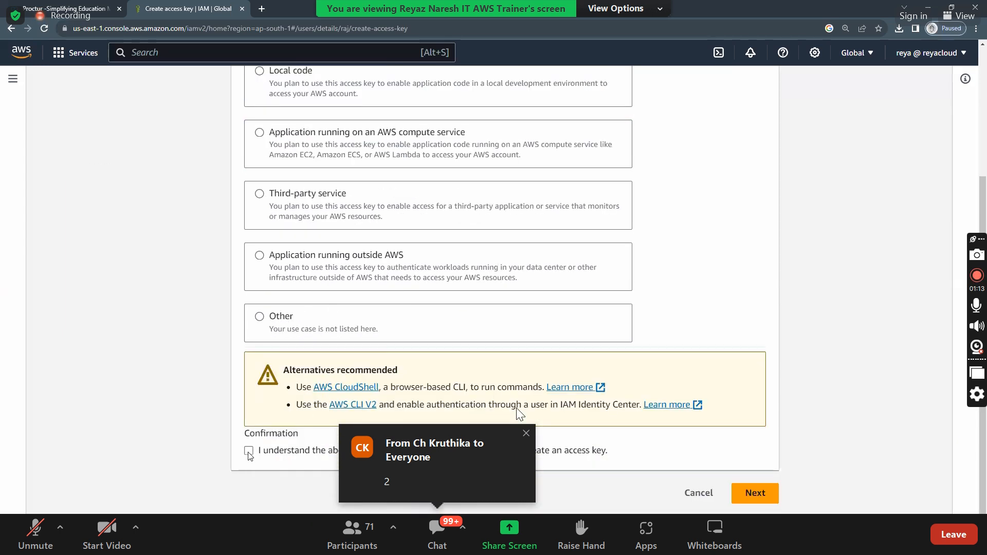
click(248, 451)
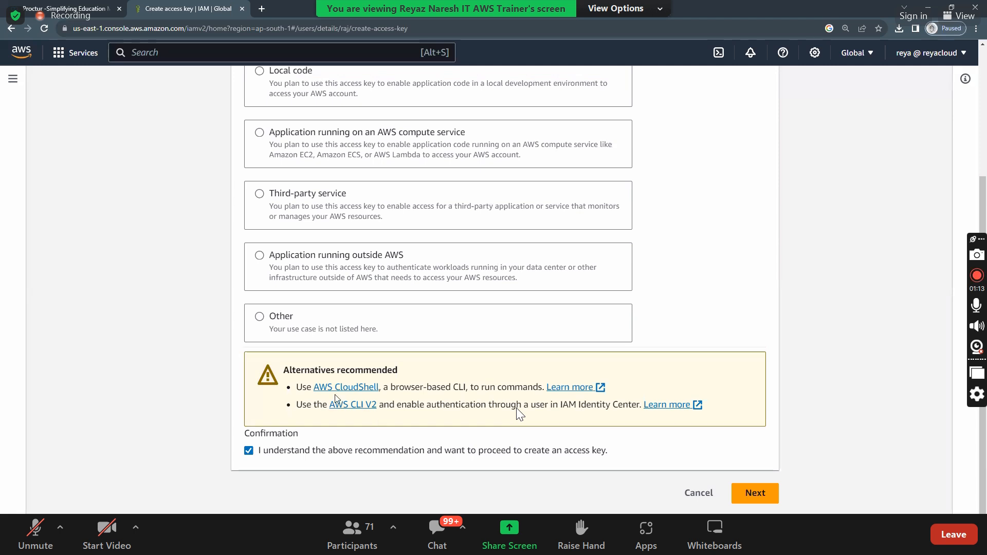
drag(289, 371, 361, 373)
click(260, 413)
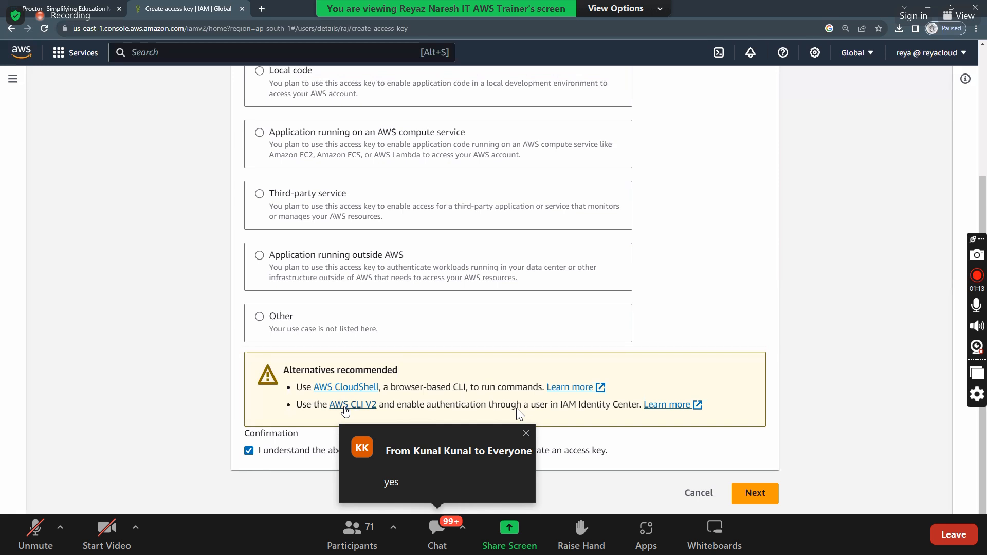
Leave the optional description tag empty and create the access key.
click(756, 492)
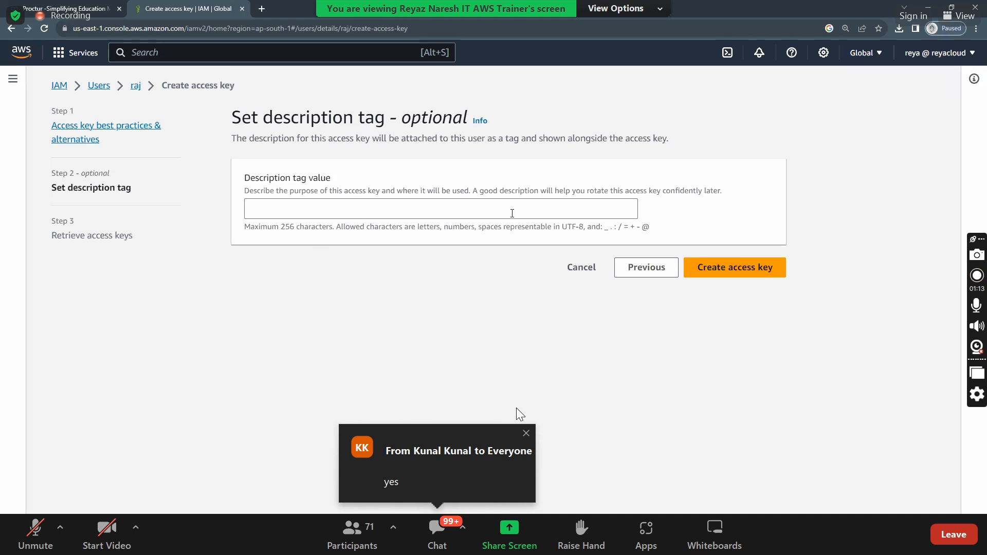
double_click(473, 120)
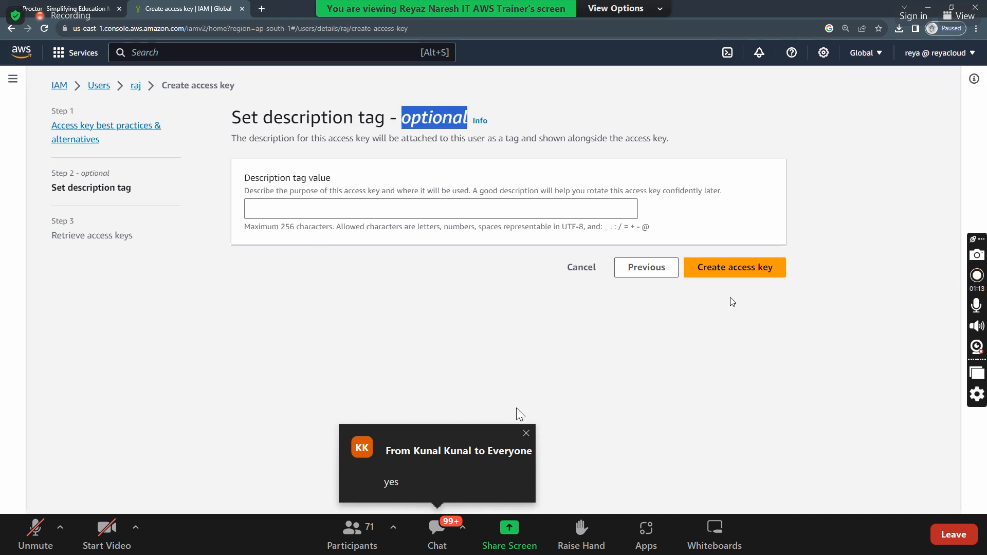
click(622, 345)
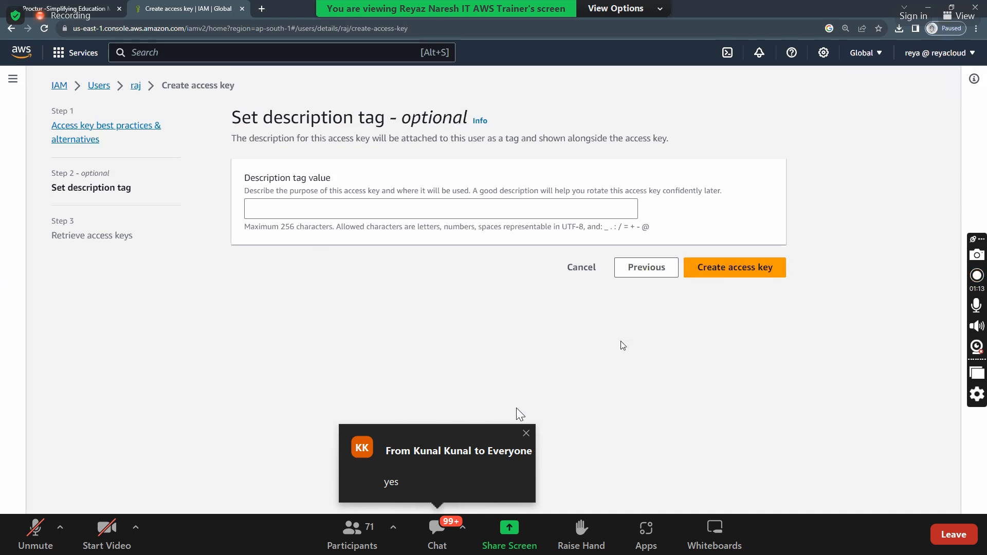
click(728, 269)
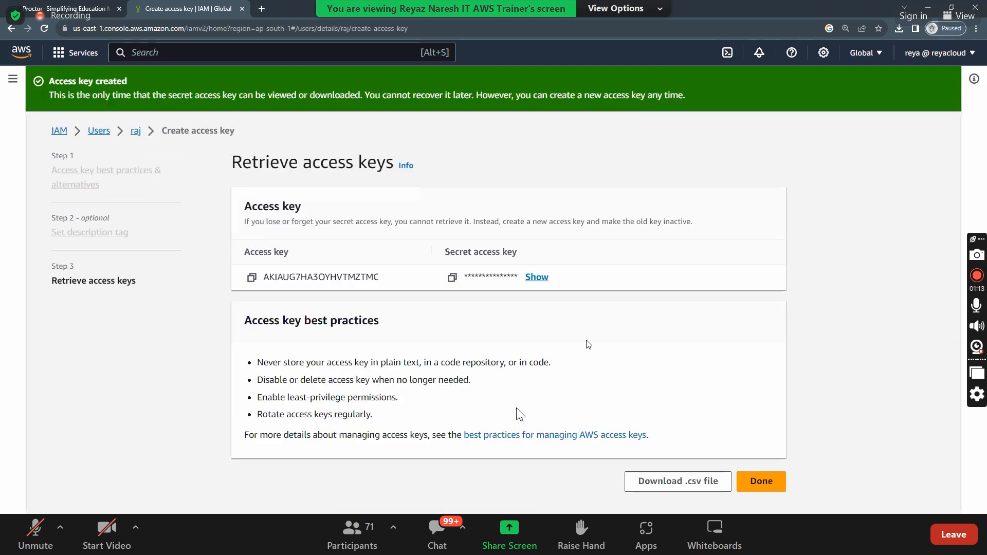
Reveal and copy the new secret access key, then finish back on Security credentials.
drag(263, 276, 375, 278)
click(536, 276)
drag(469, 277, 664, 277)
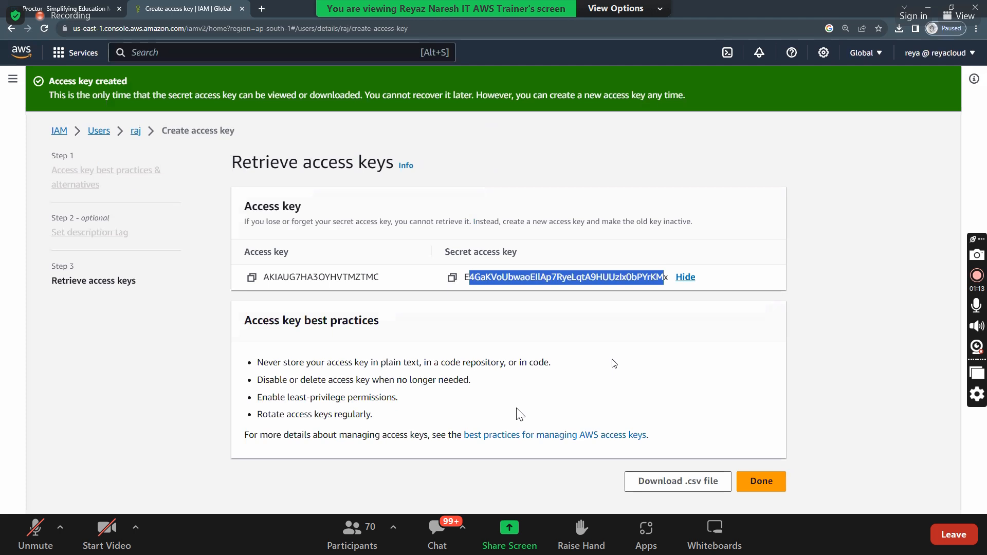
click(608, 313)
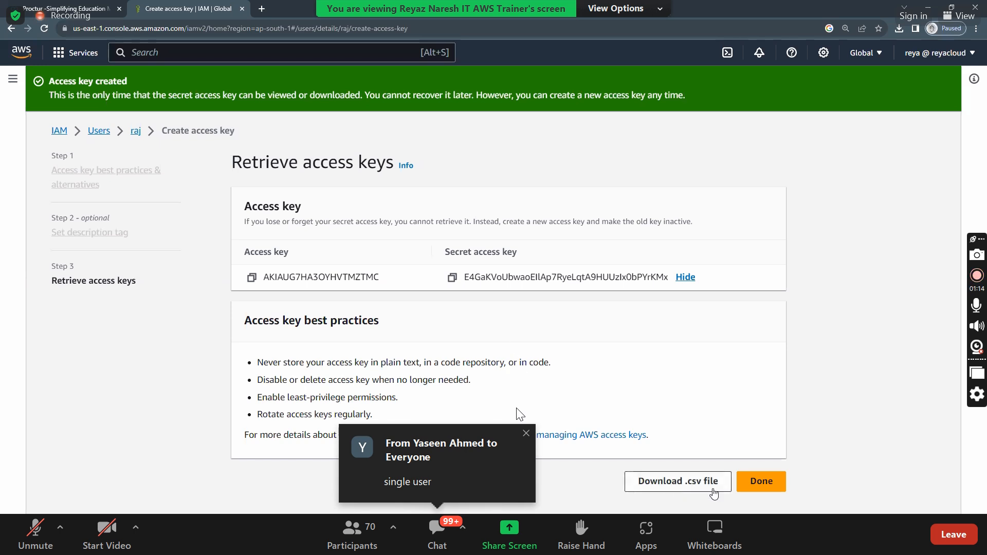
click(452, 278)
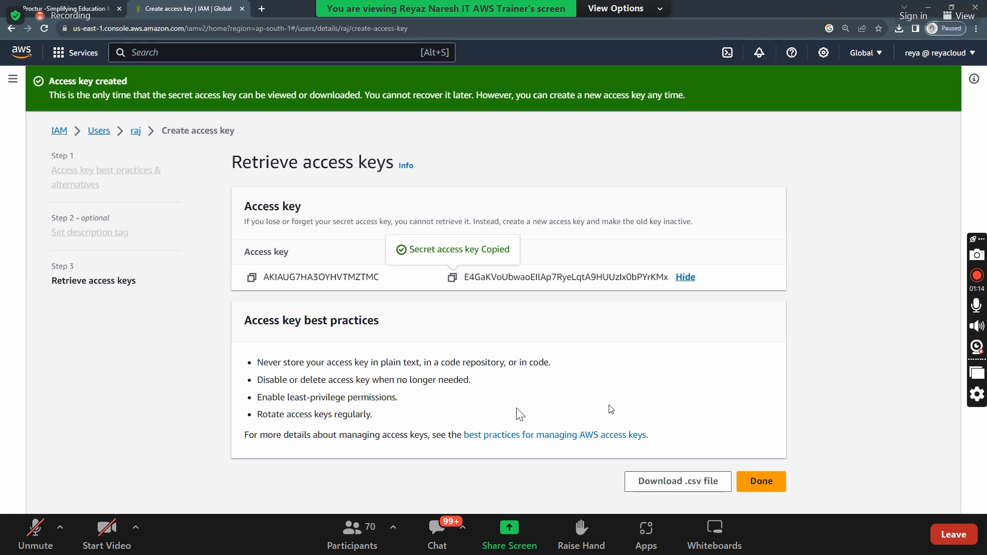
click(762, 482)
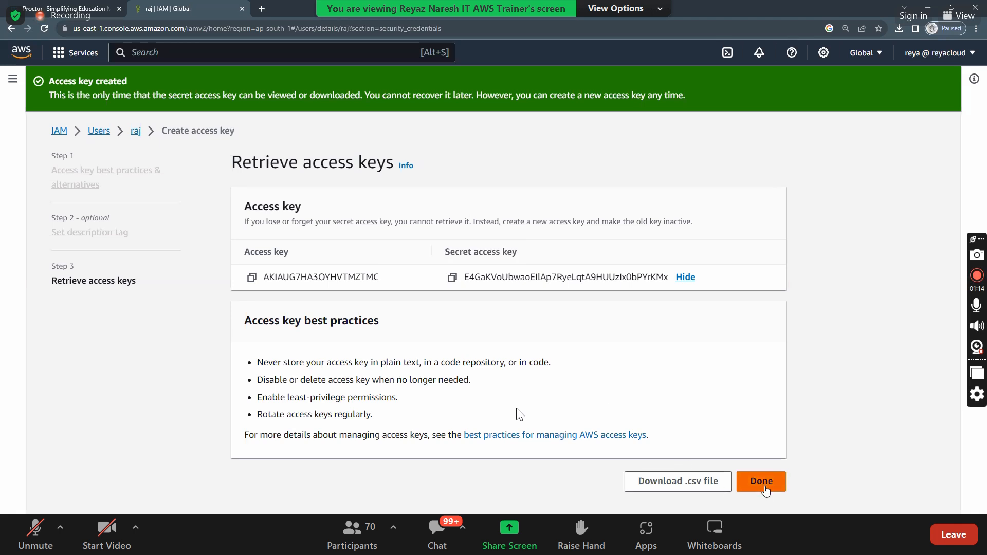
Copy the new access key ID from the Access keys list and bring up its Actions menu.
scroll(363, 325, down, 8)
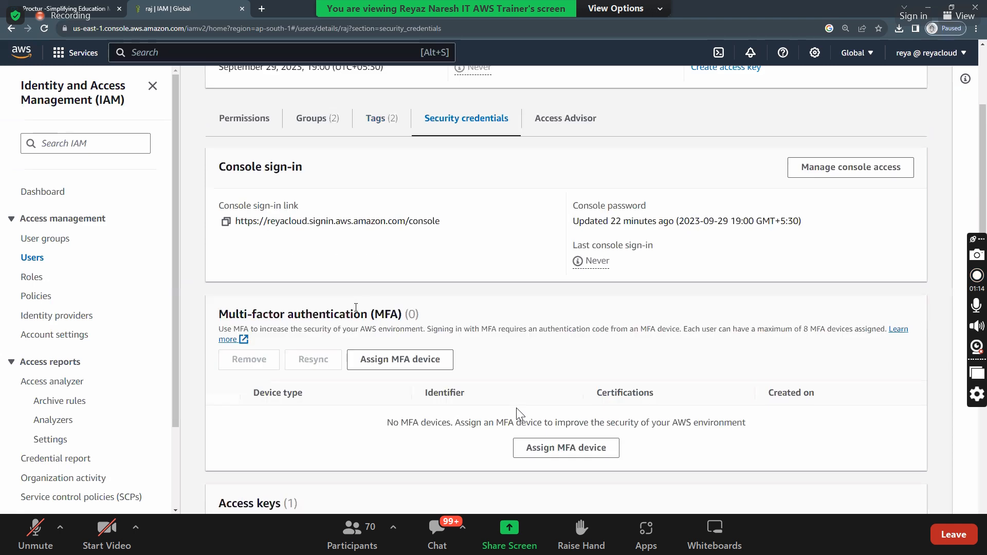
drag(231, 298, 389, 292)
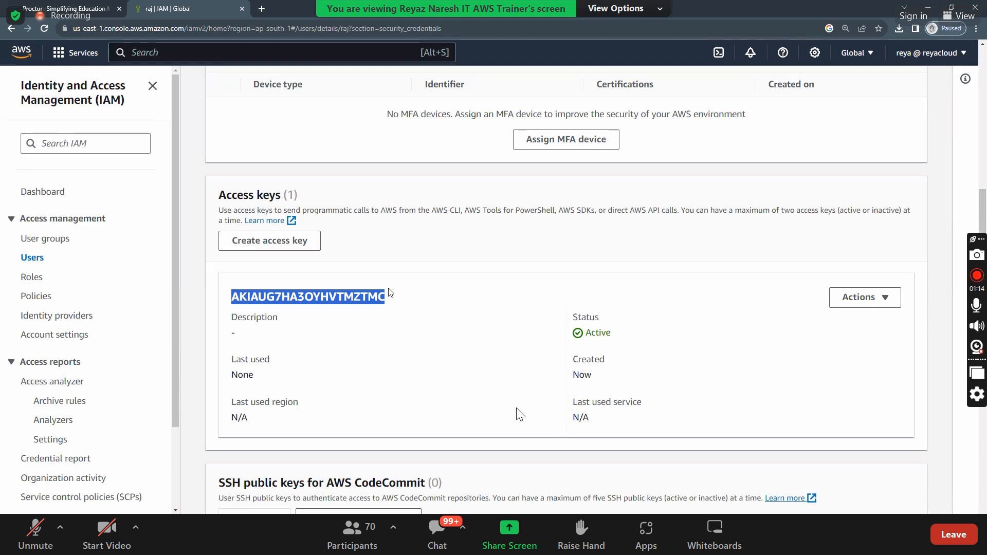
key(super)
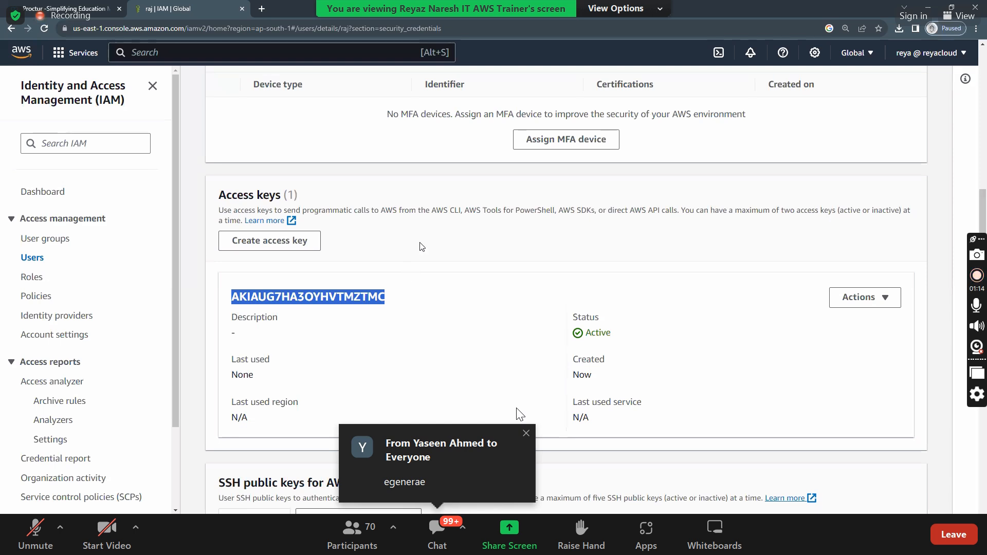
click(873, 304)
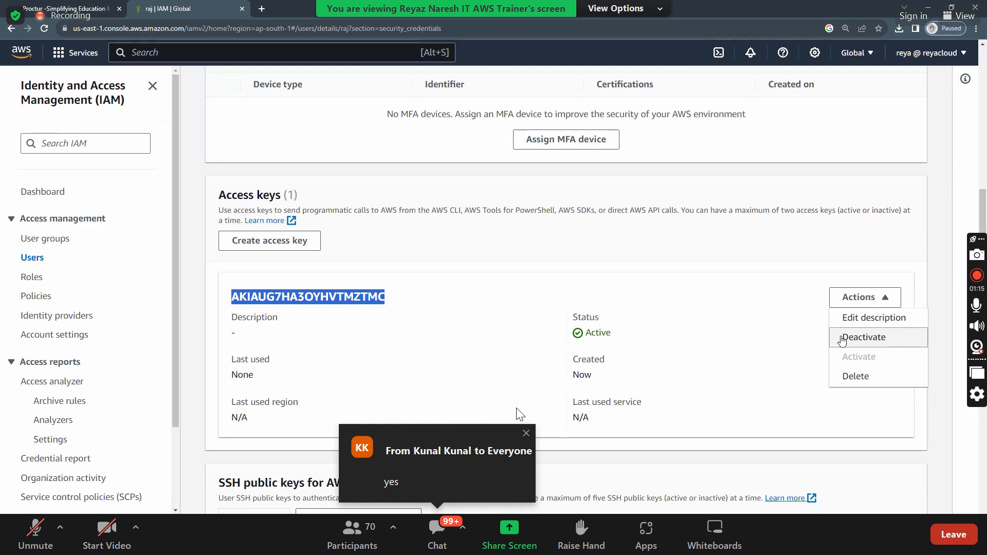
Deactivate the access key so its status reads Inactive.
click(846, 339)
click(651, 399)
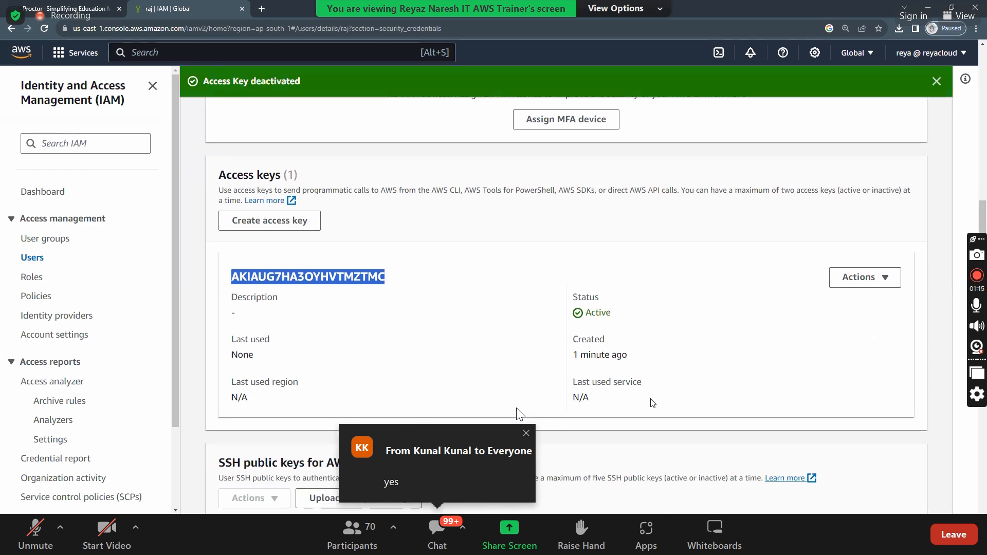
double_click(599, 314)
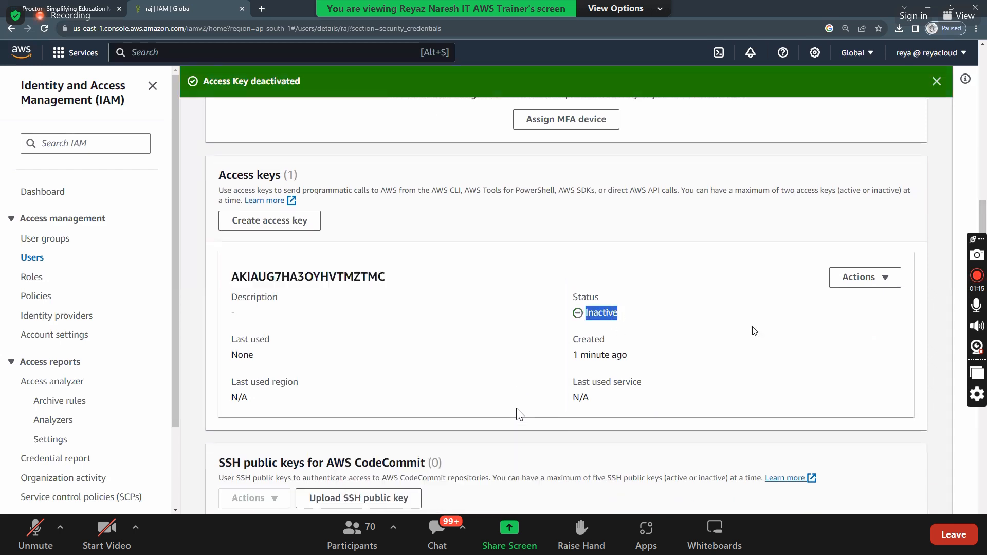
Delete the access key, pasting its key ID into the confirmation field.
click(858, 278)
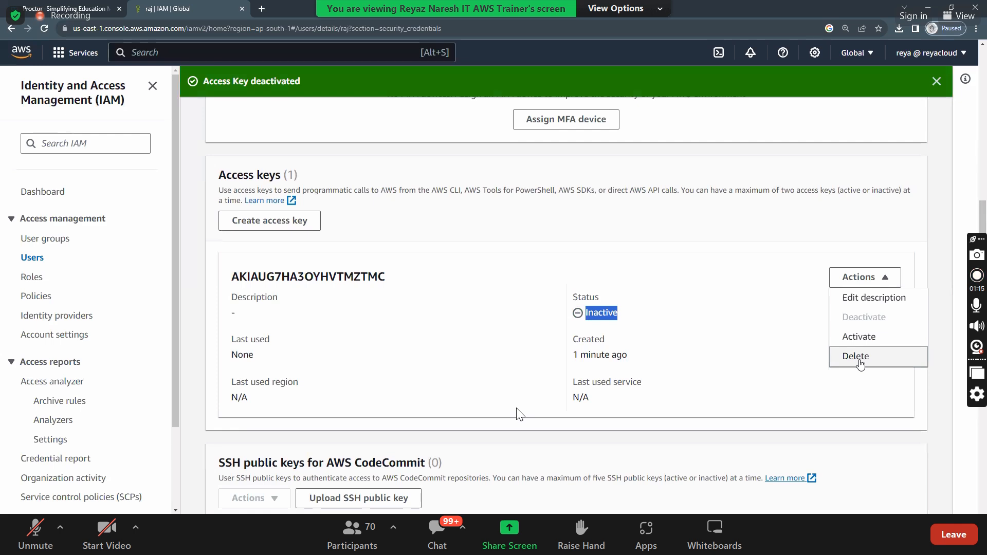
click(856, 357)
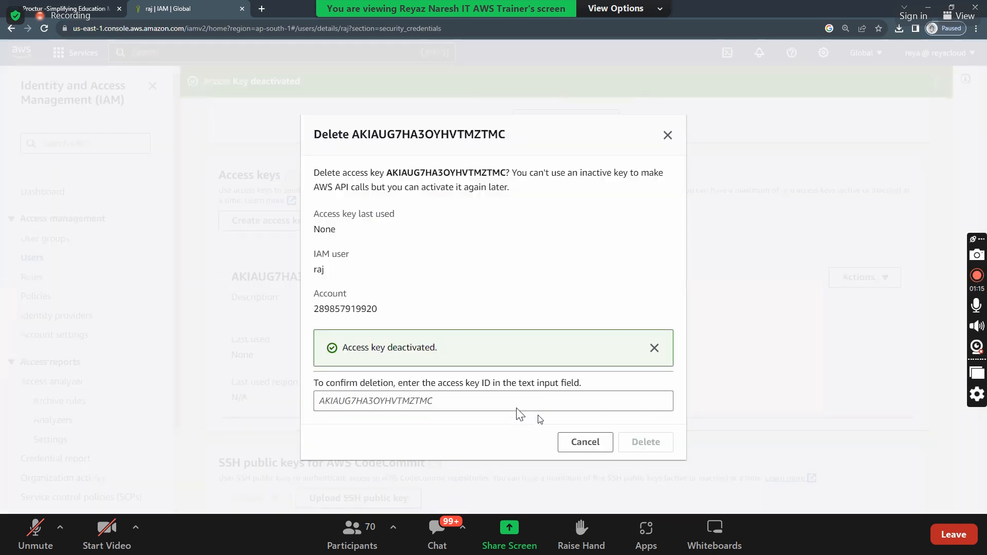
double_click(411, 179)
click(439, 400)
key(ctrl+v)
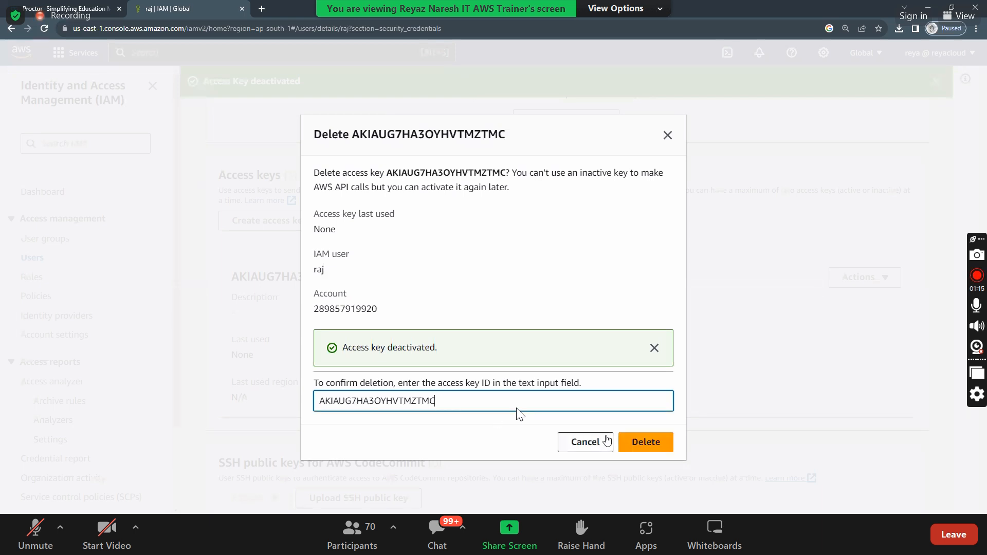
click(646, 442)
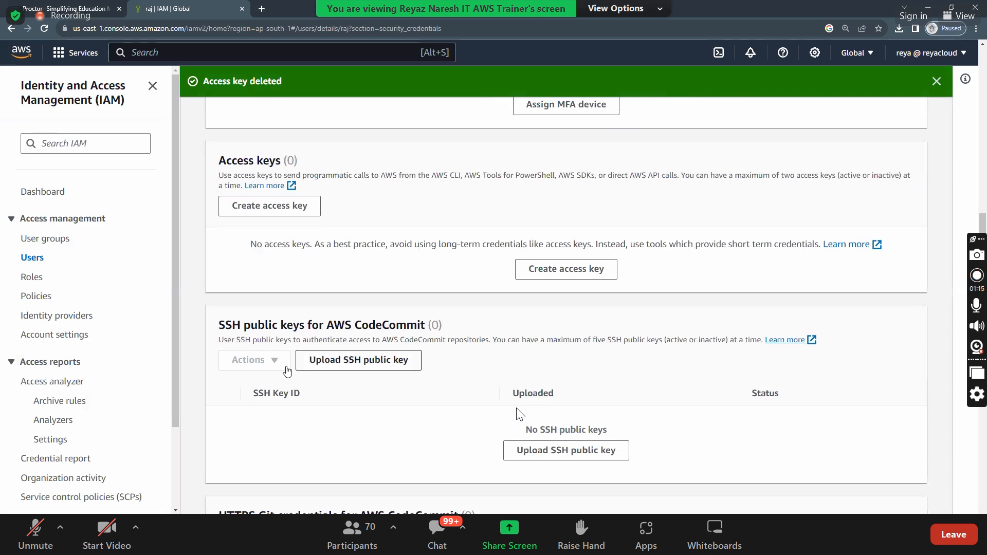
scroll(288, 380, up, 2)
Create a first CLI access key and leave without viewing or downloading its secret.
click(303, 363)
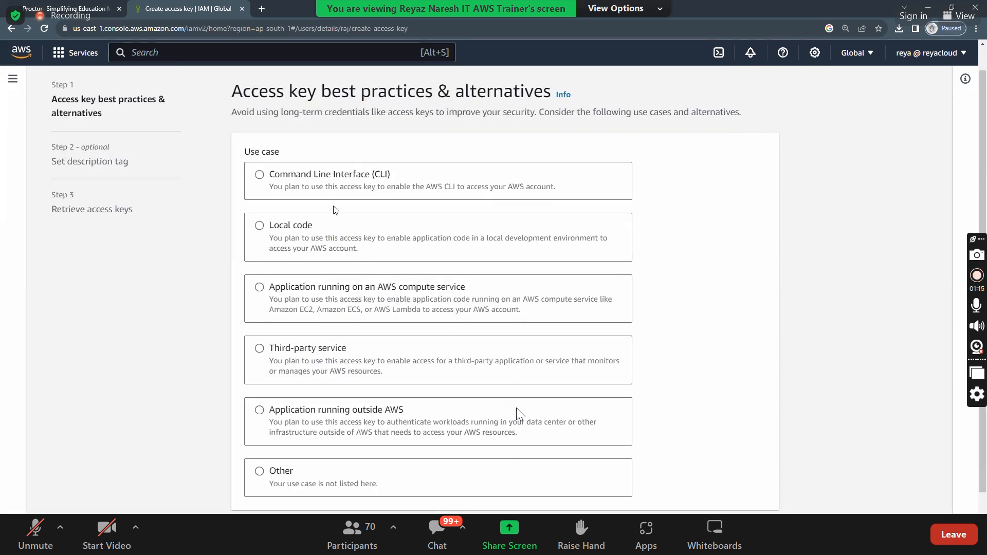
click(368, 200)
scroll(379, 434, down, 4)
click(366, 453)
click(756, 493)
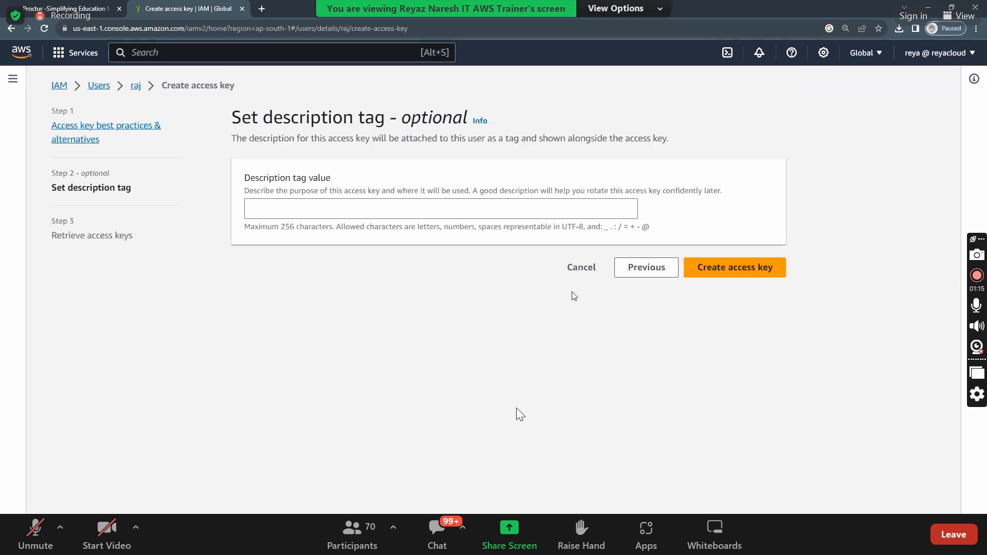
click(754, 272)
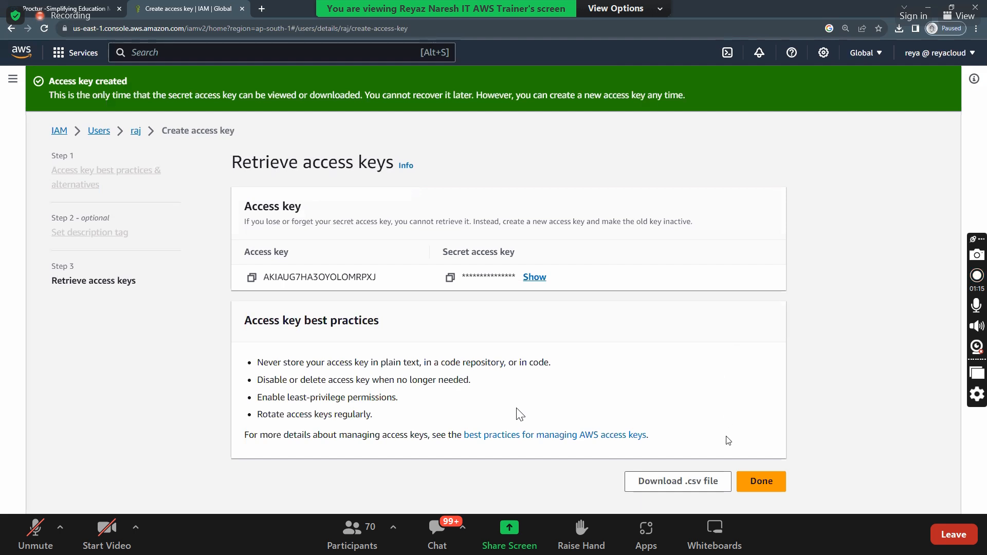
click(760, 480)
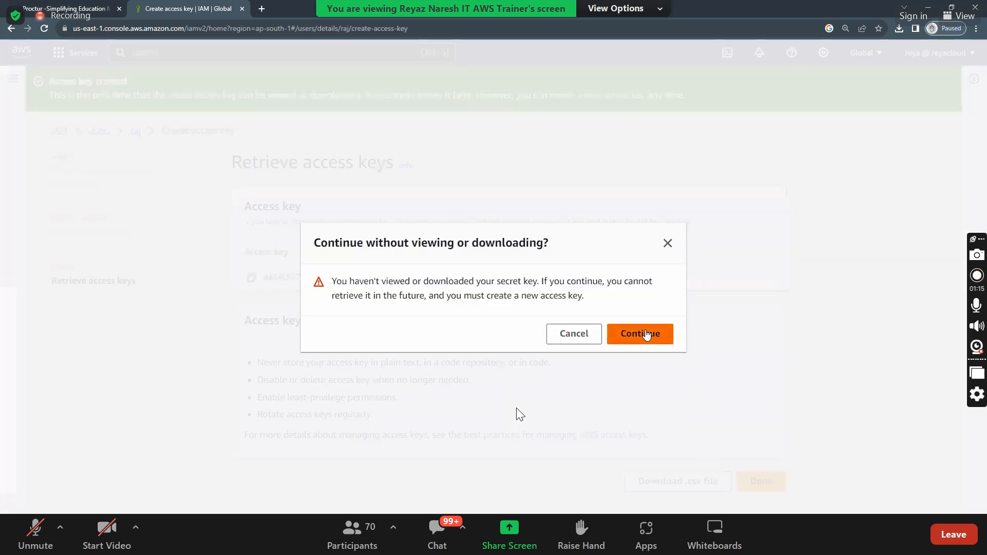
click(659, 343)
Create a second CLI access key, again leaving without viewing its secret.
scroll(600, 360, down, 7)
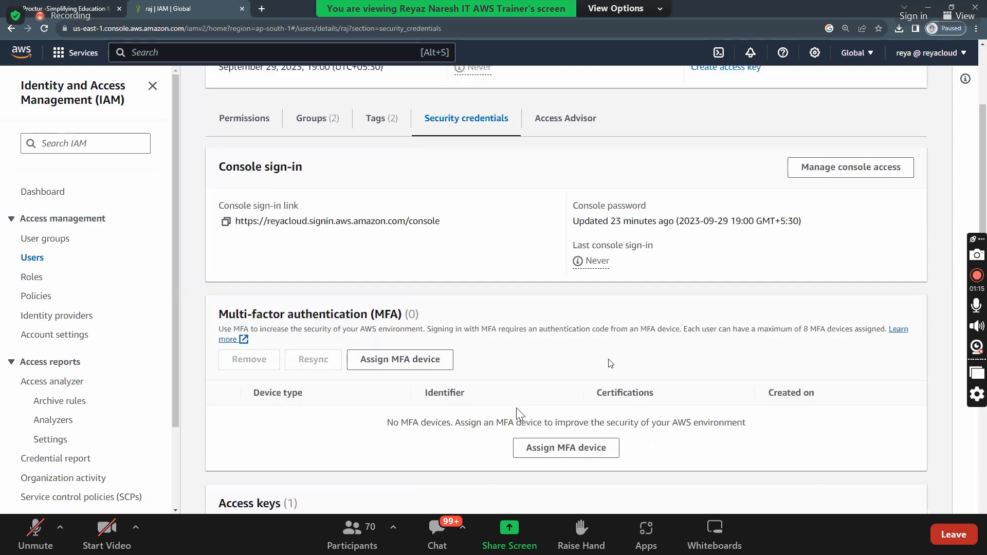
scroll(600, 360, down, 2)
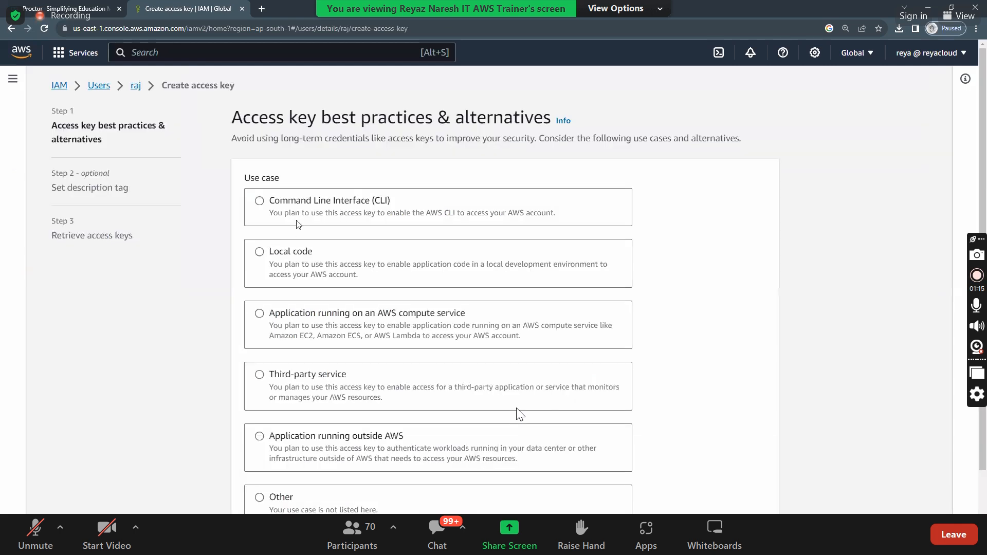
click(280, 201)
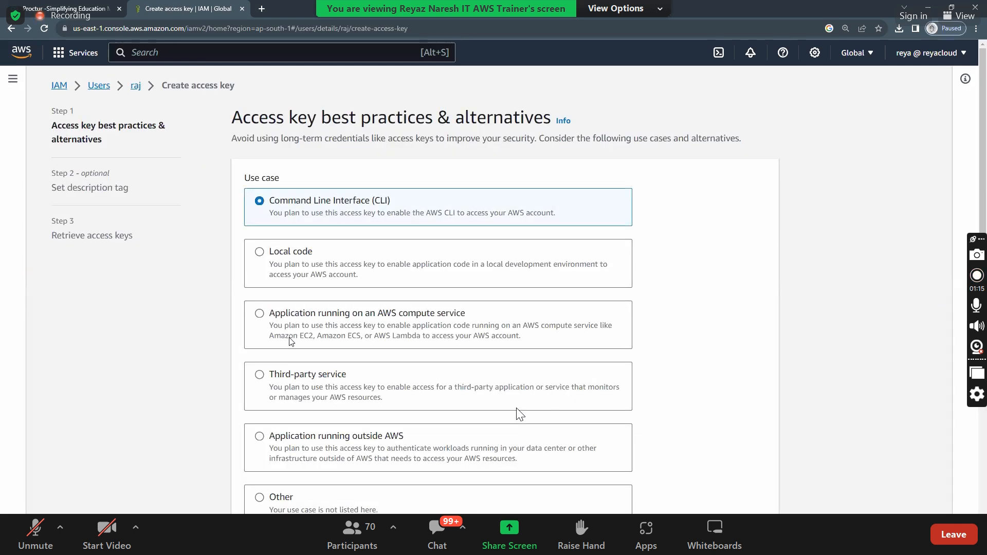
scroll(278, 329, down, 4)
click(248, 451)
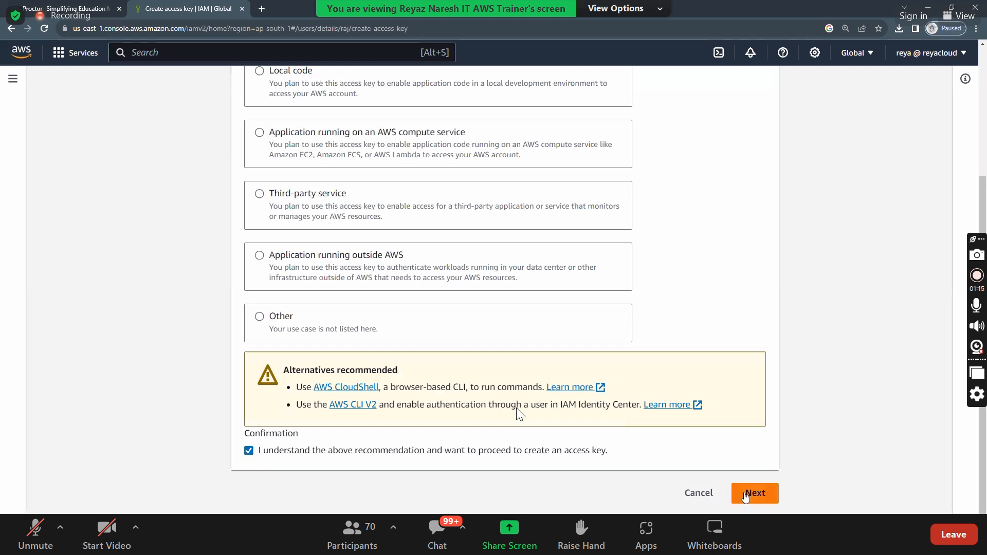
click(755, 493)
click(752, 270)
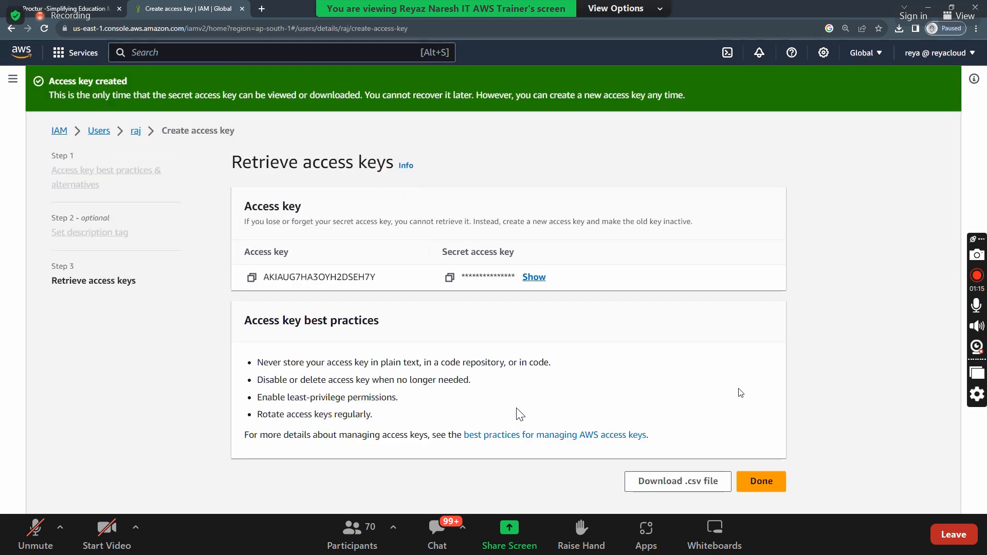
click(643, 341)
Review the user's two active, unused access keys and select the second key ID.
scroll(506, 342, down, 10)
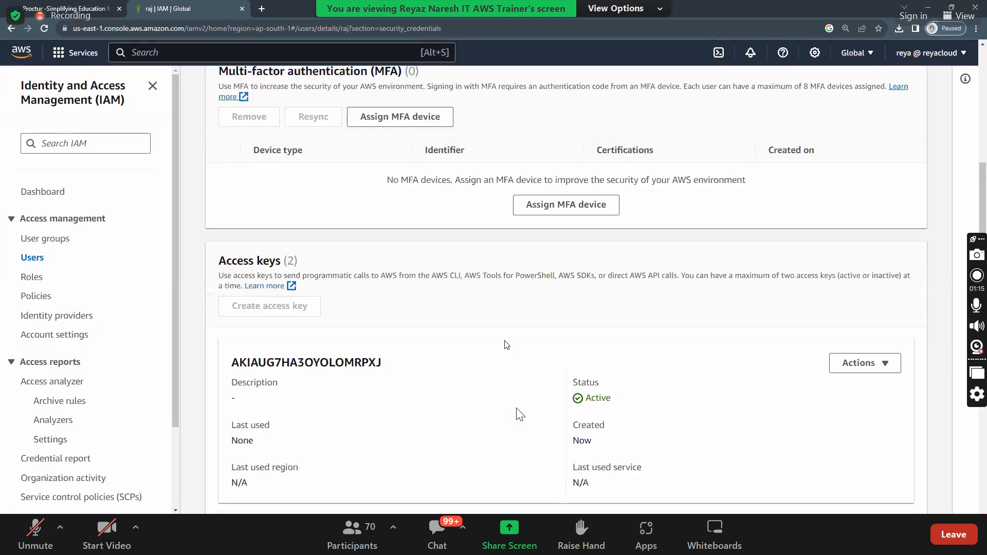
drag(232, 203, 311, 204)
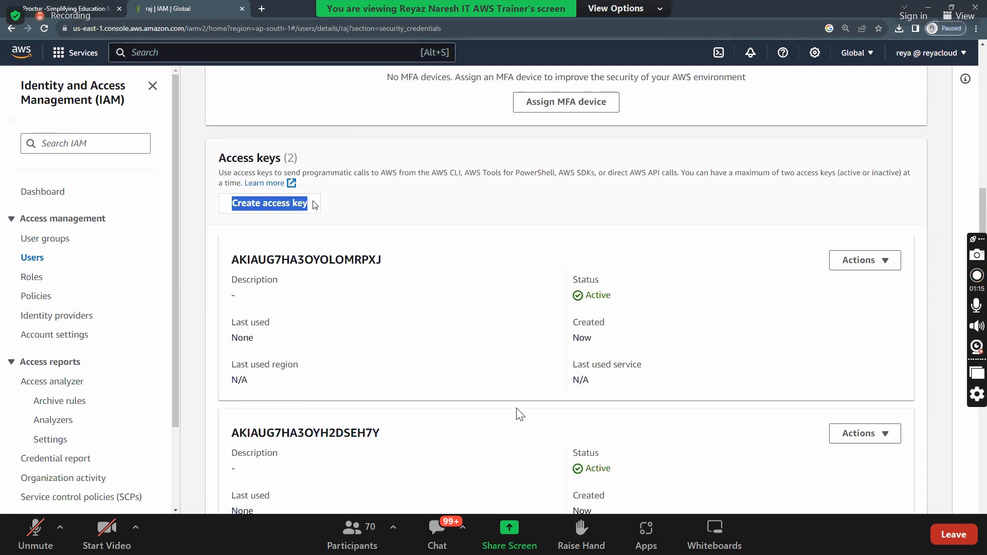
click(357, 206)
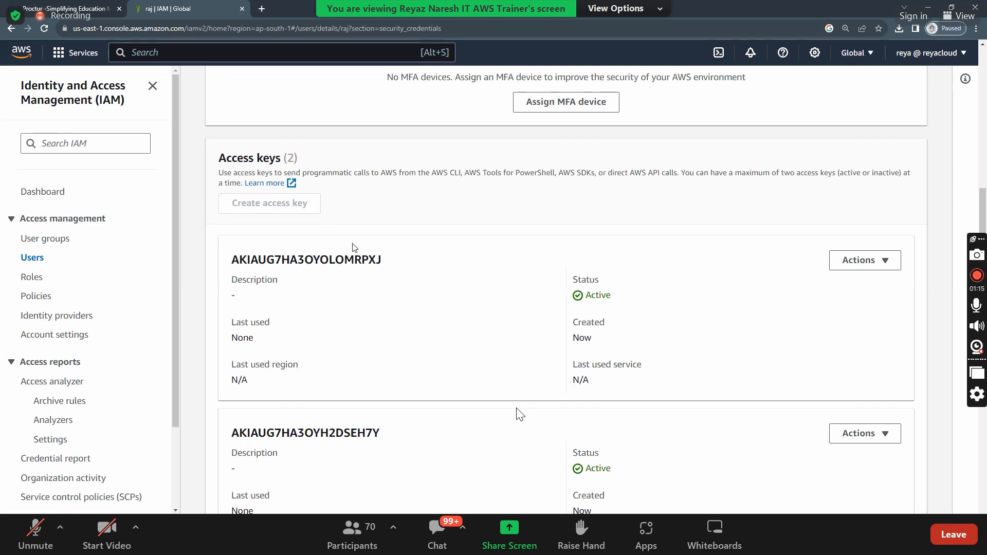
scroll(386, 274, down, 3)
drag(387, 274, 231, 277)
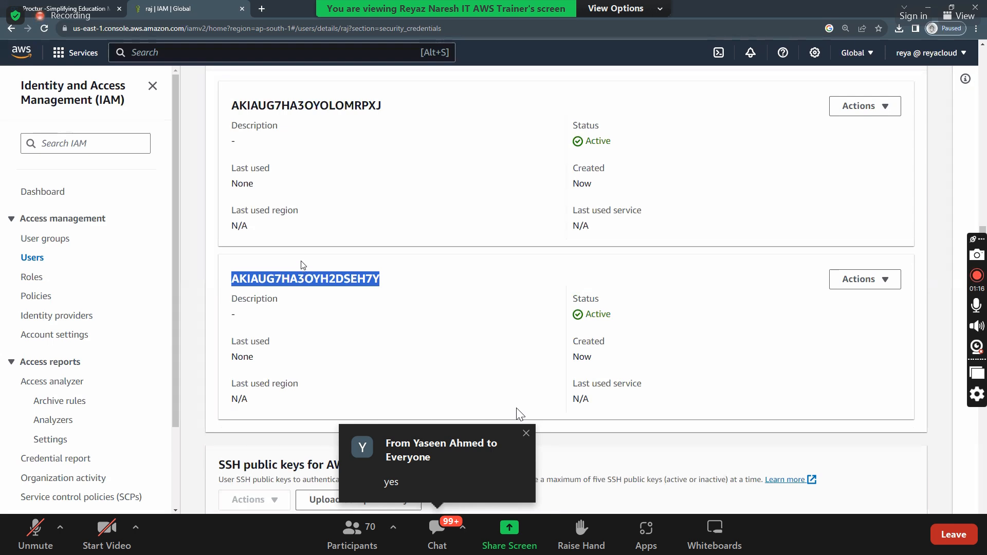
Open the Access Advisor tab listing the 14 services the user may access.
scroll(520, 342, up, 4)
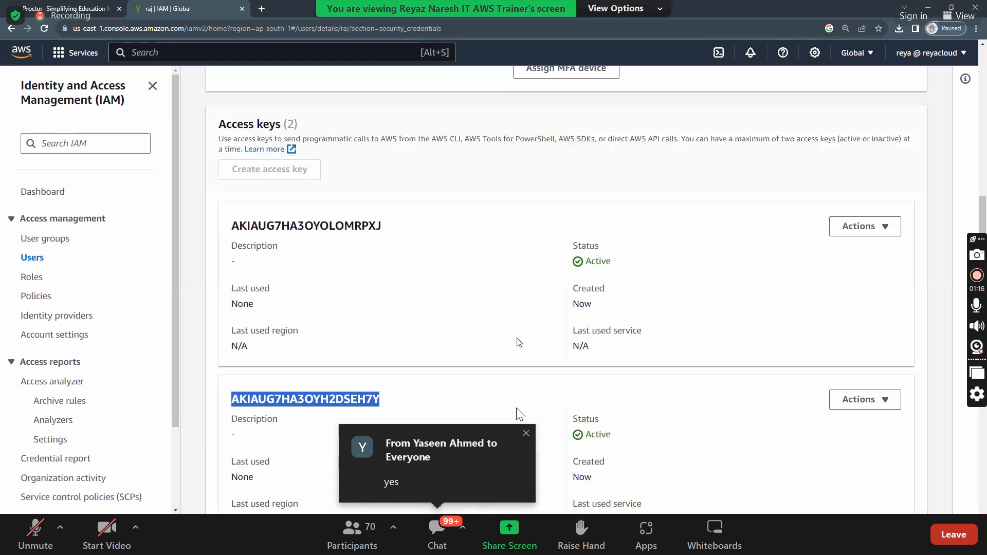
scroll(520, 342, up, 10)
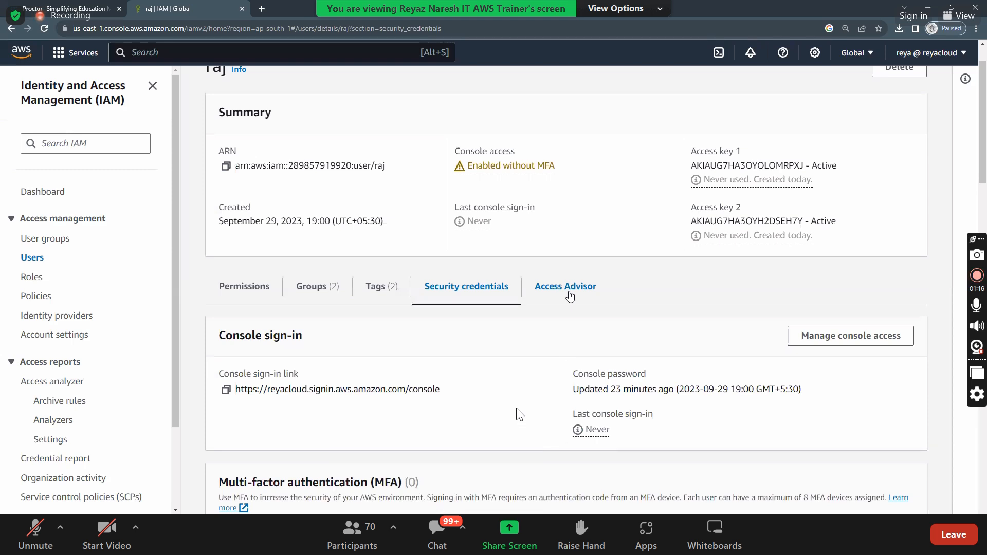
click(568, 291)
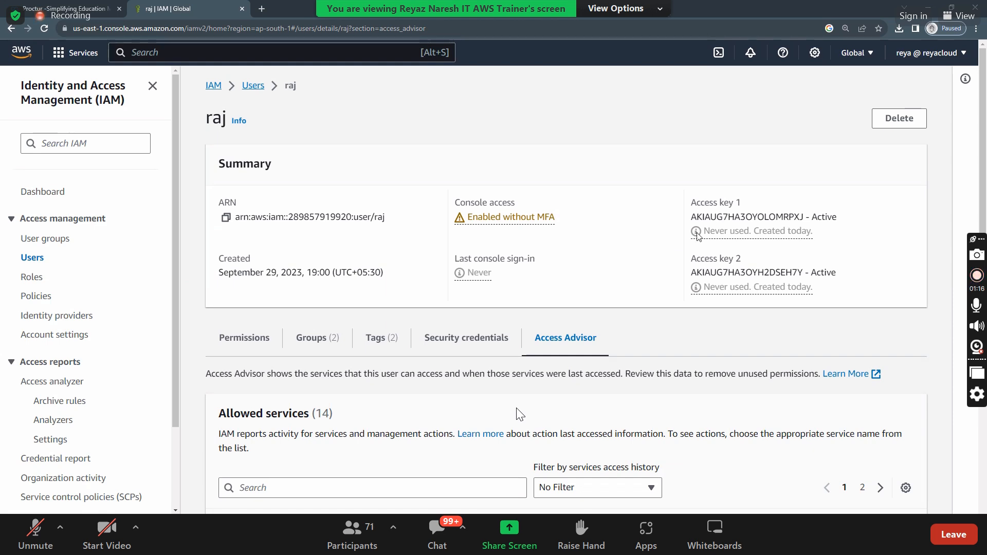
Scroll the allowed services, then show raj's four attached policies, two direct and two via groups.
scroll(641, 403, down, 4)
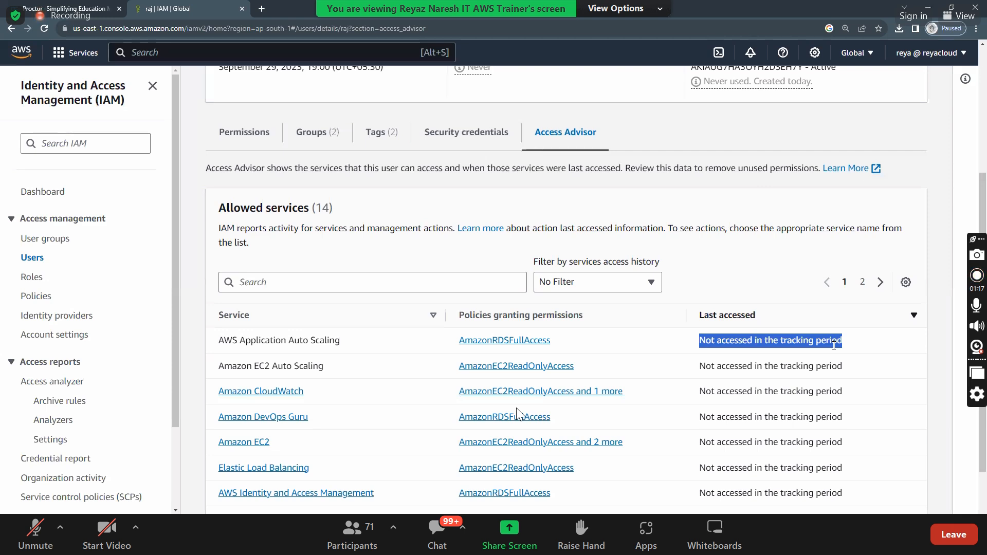
click(239, 139)
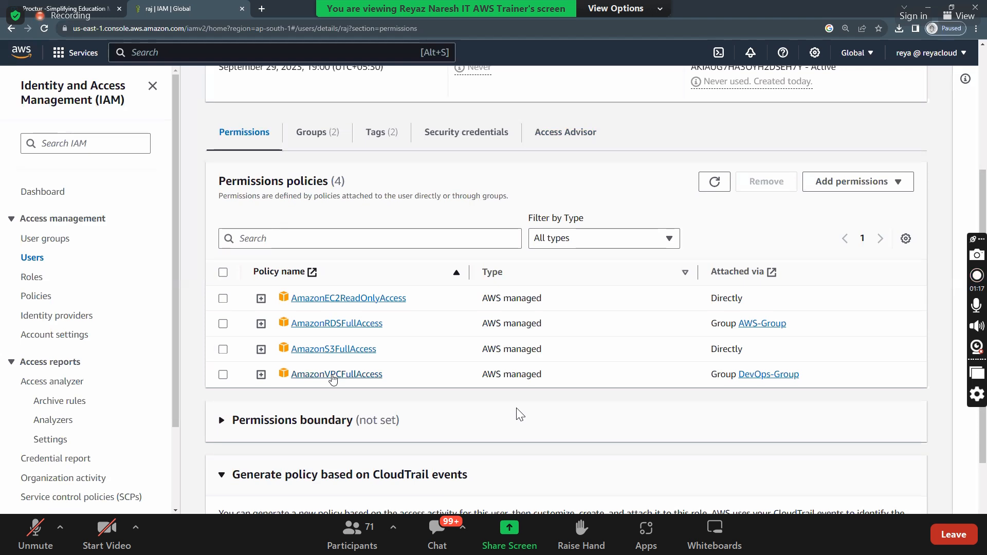
Return to user raj's Access Advisor tab.
click(579, 135)
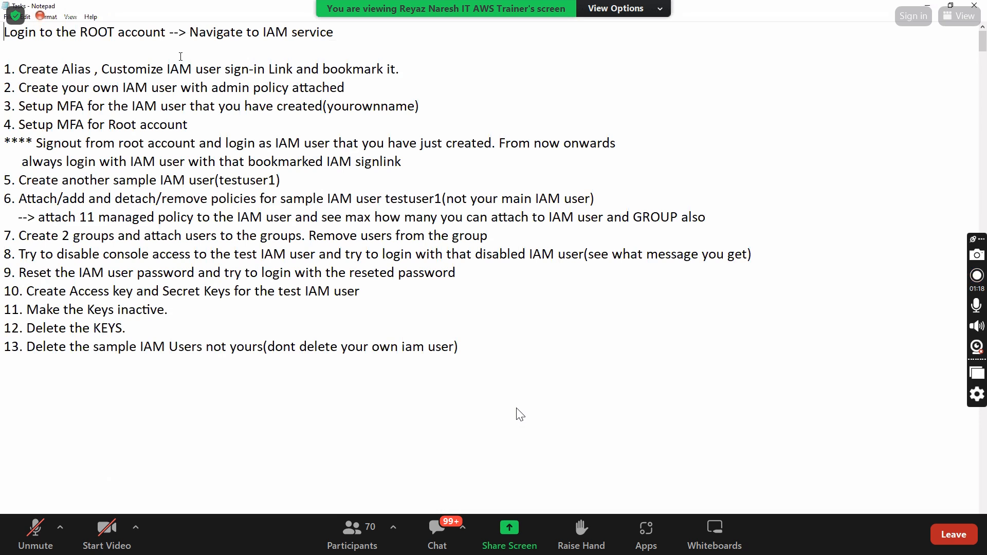
Highlight the root login line, then task 1 about the account alias and sign-in link.
drag(10, 32, 343, 31)
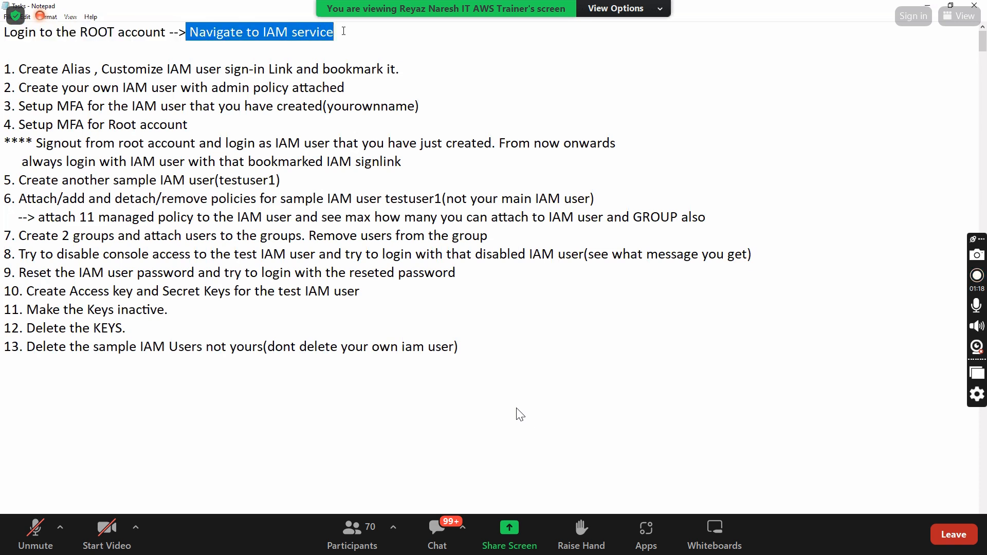
click(192, 68)
drag(24, 71, 223, 69)
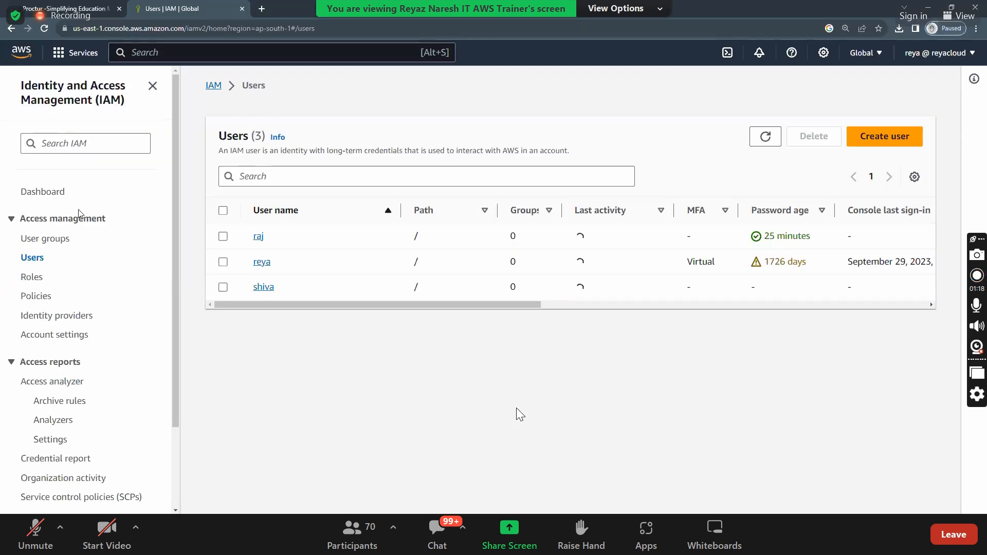
Select the IAM user sign-in URL on the IAM Dashboard, then highlight task 2 in Notepad.
click(54, 191)
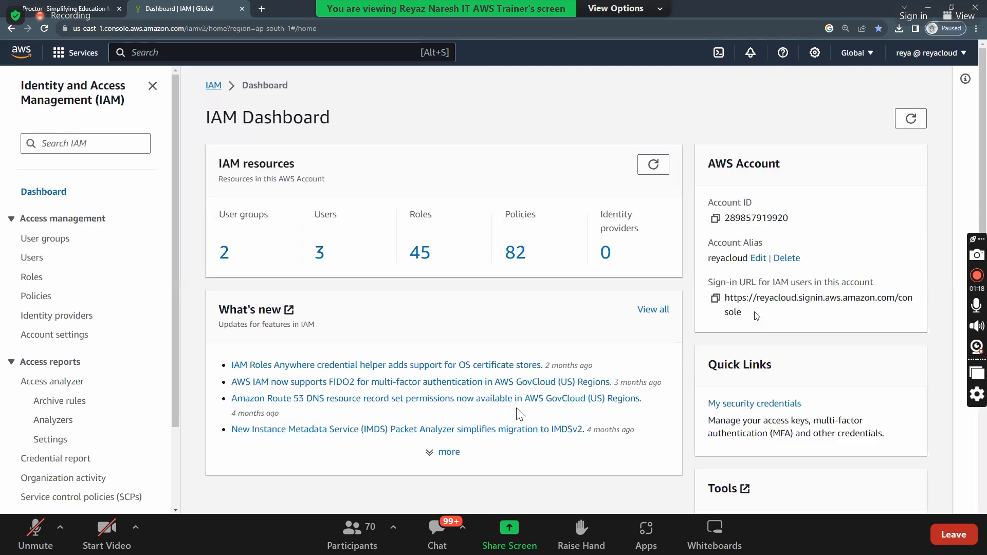
drag(757, 317, 727, 298)
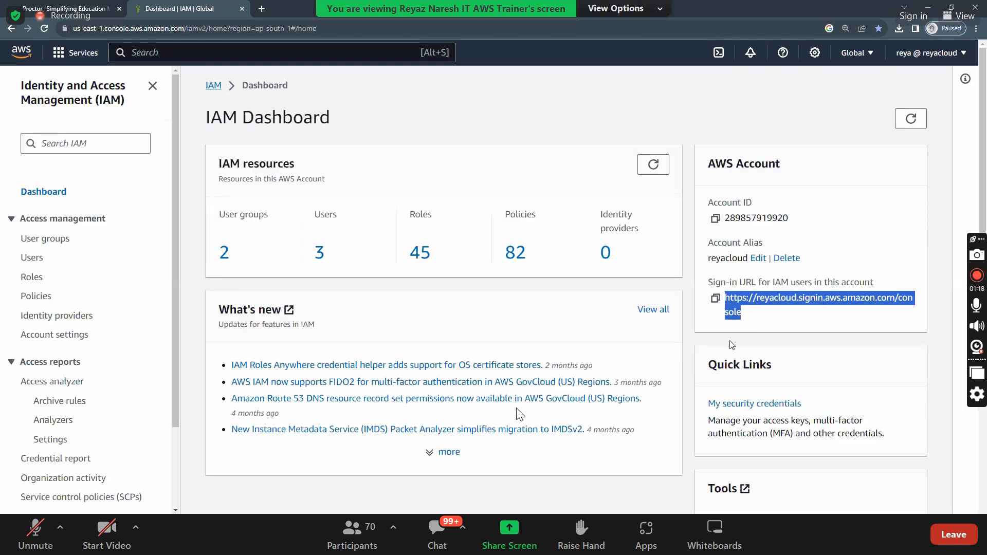
click(261, 9)
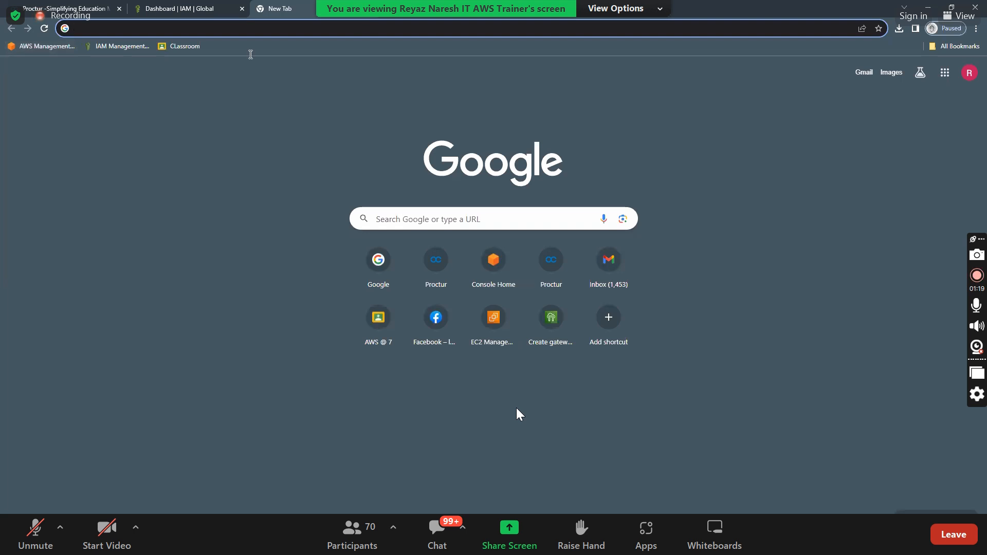
key(ctrl+w)
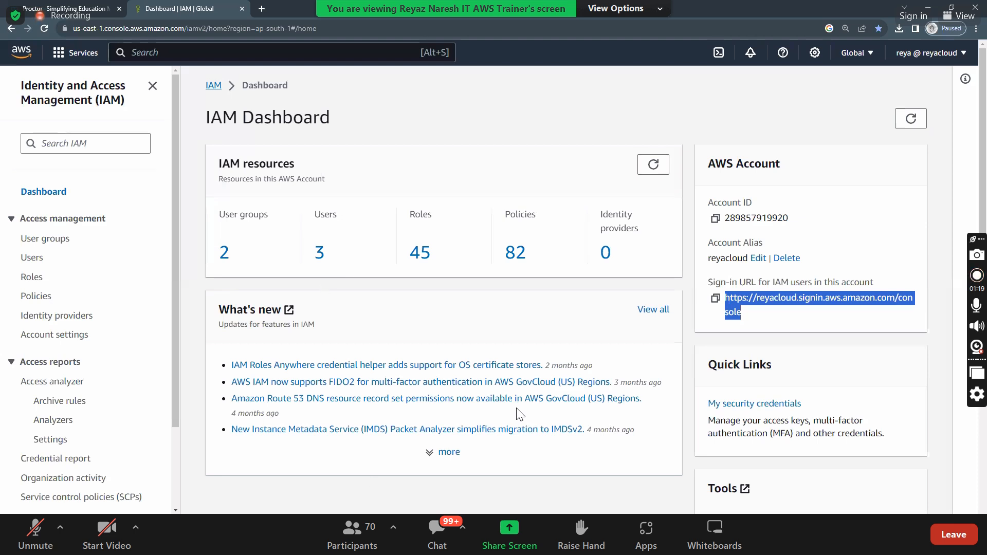
key(alt+Tab)
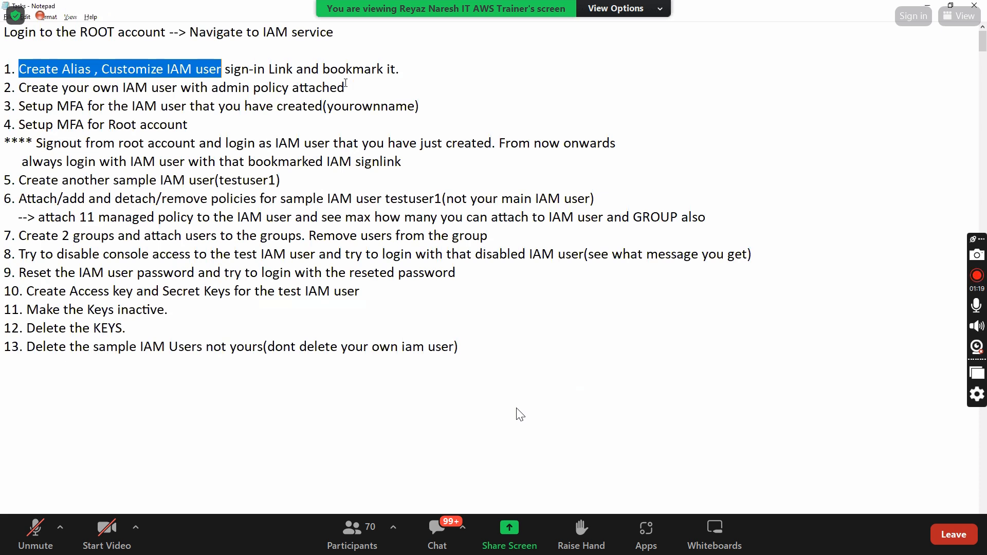
drag(358, 87, 5, 93)
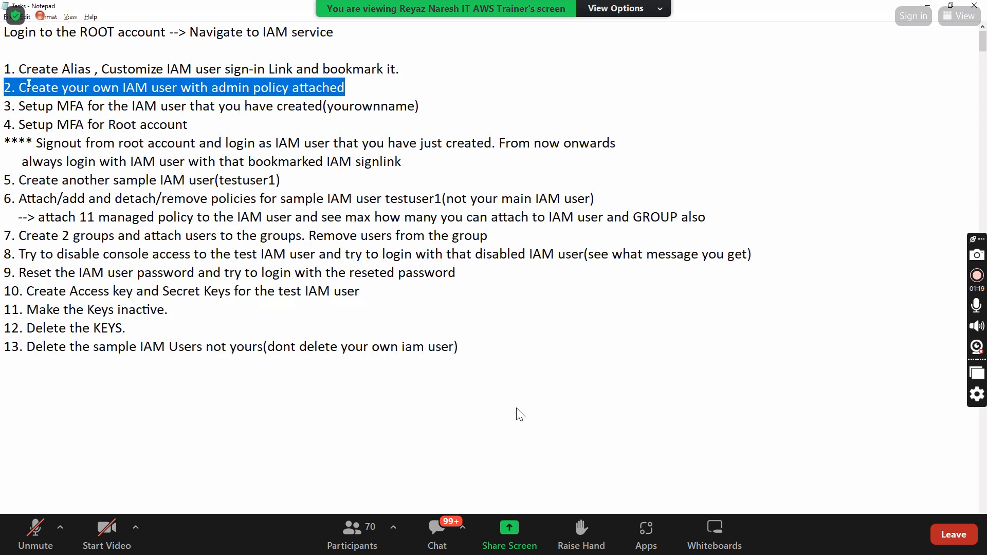
Highlight task 3 on setting up MFA for the admin IAM user, then return to the browser.
click(24, 103)
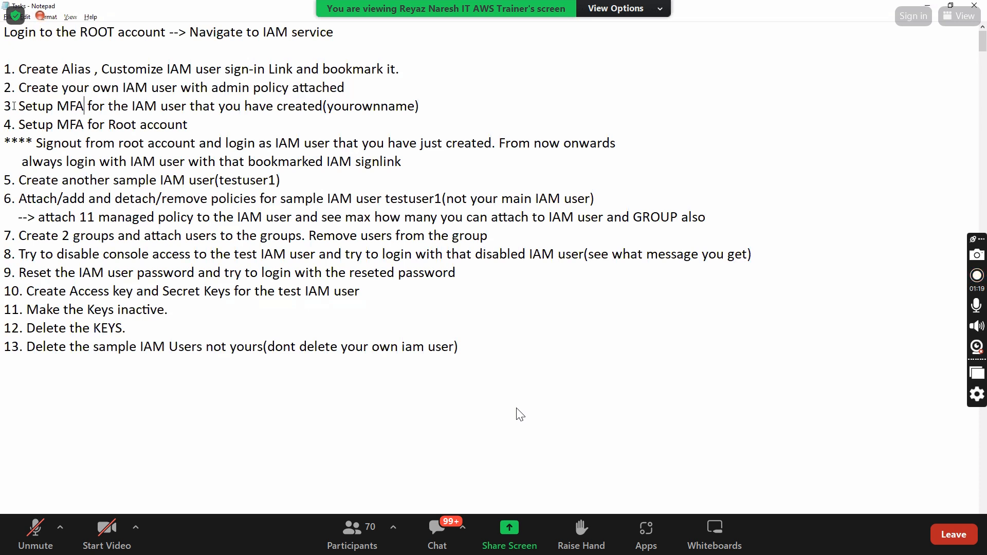
drag(25, 103, 428, 99)
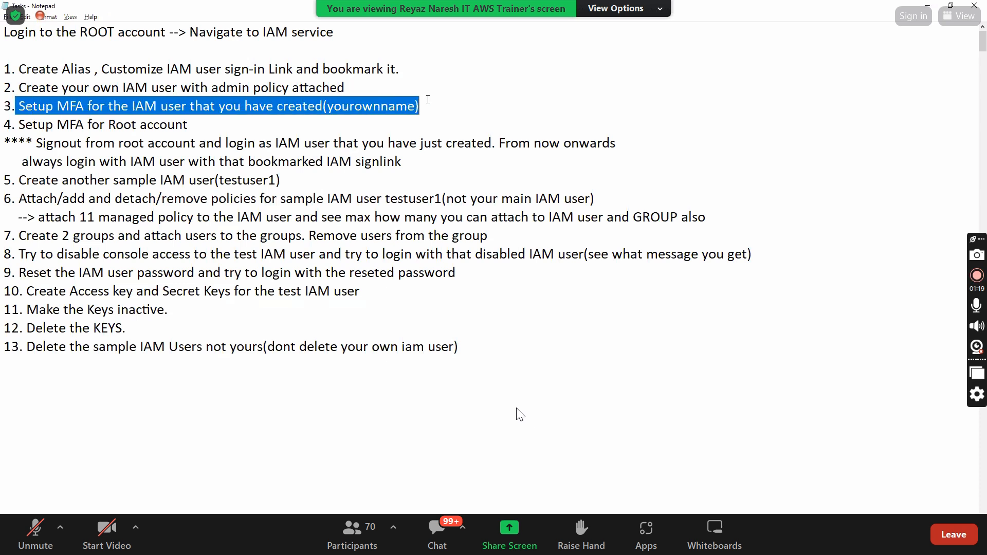
click(198, 126)
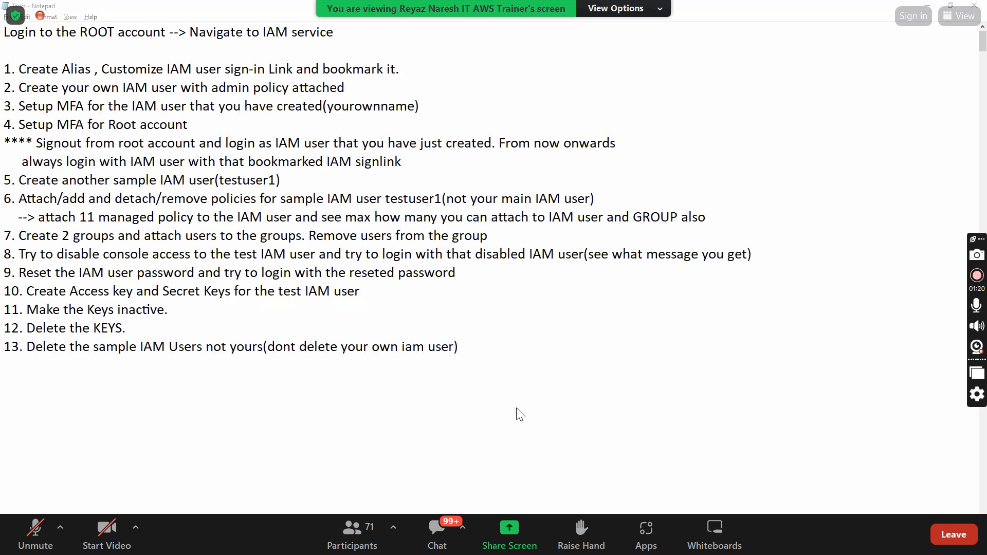
key(alt+Tab)
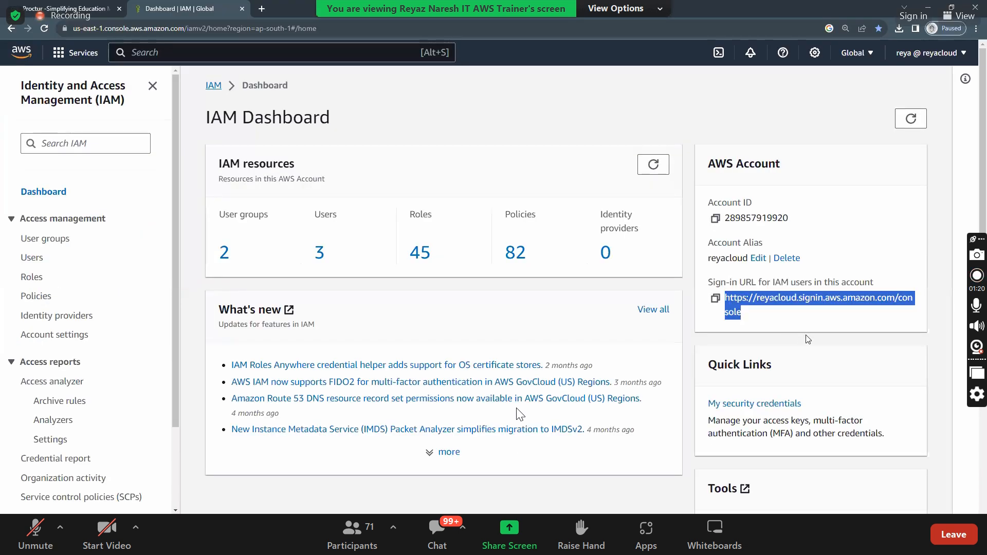
Check the account menu to confirm the signed-in identity is an IAM user, not root.
key(alt+Tab)
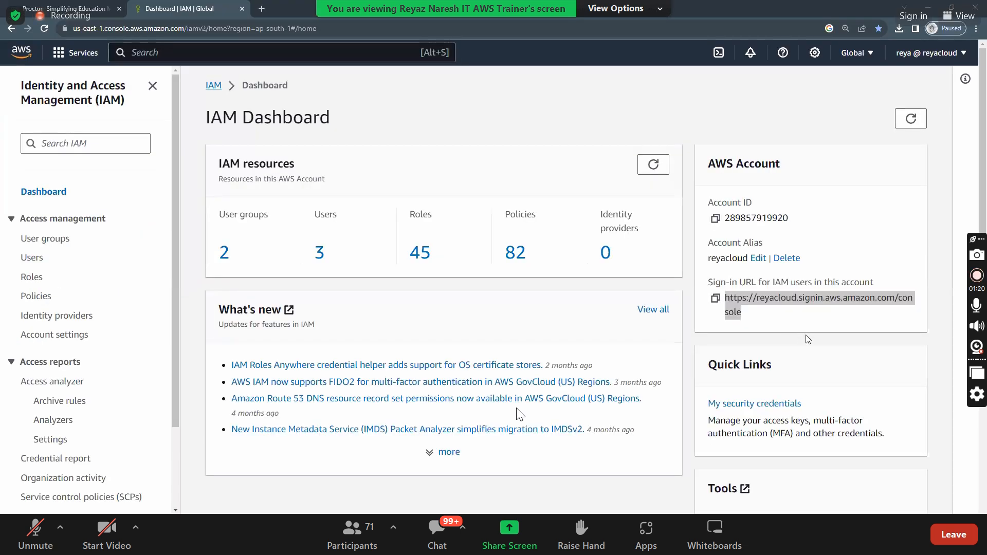
click(930, 52)
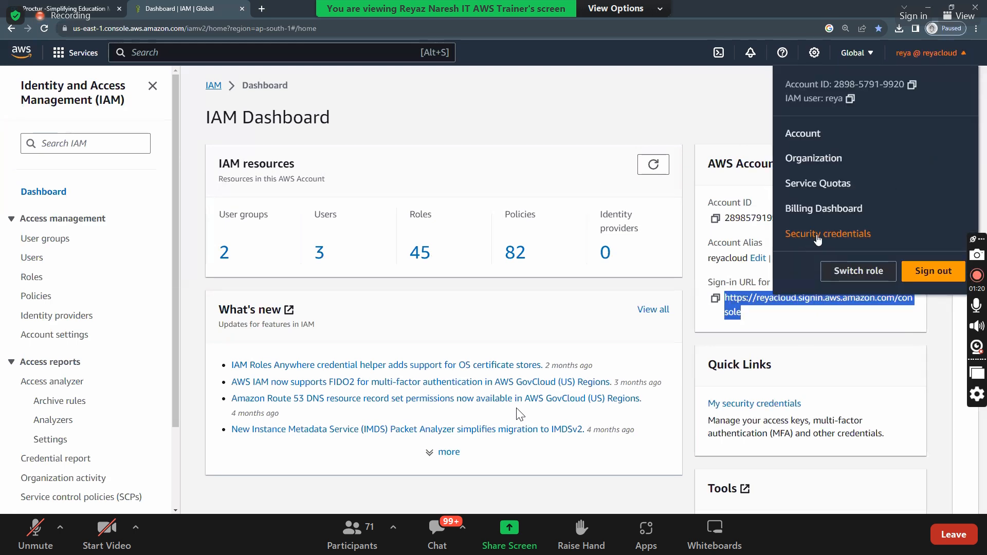
click(656, 103)
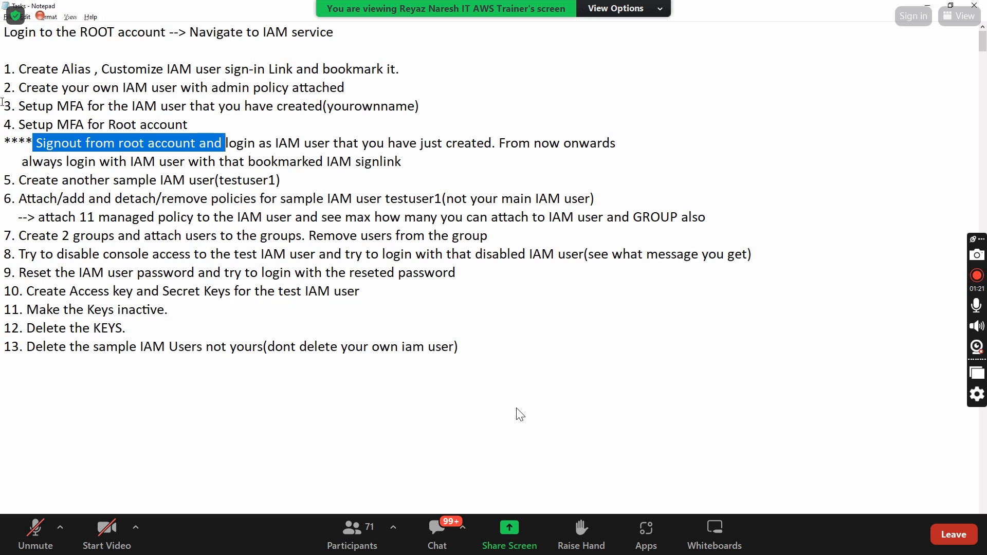
click(62, 180)
drag(15, 180, 290, 185)
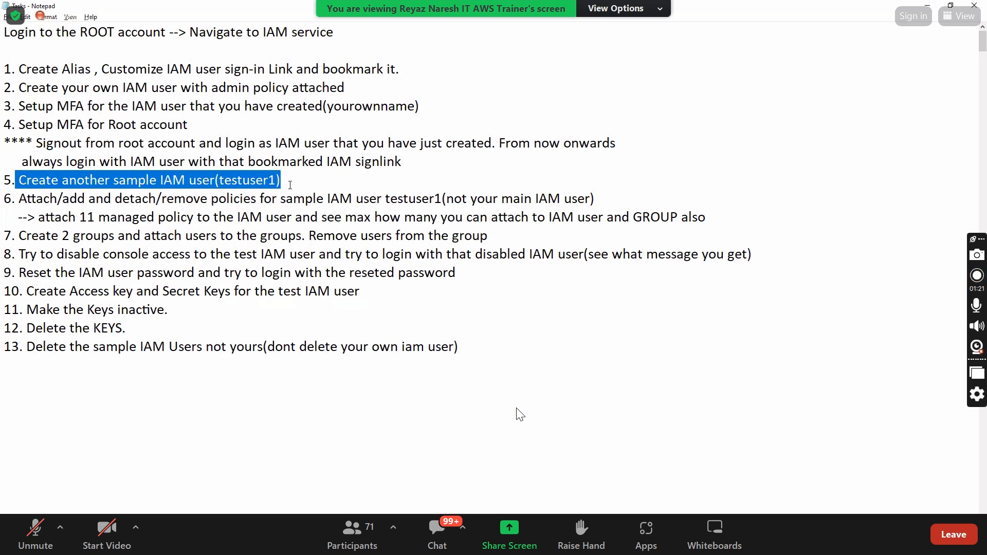
click(253, 199)
drag(19, 199, 441, 200)
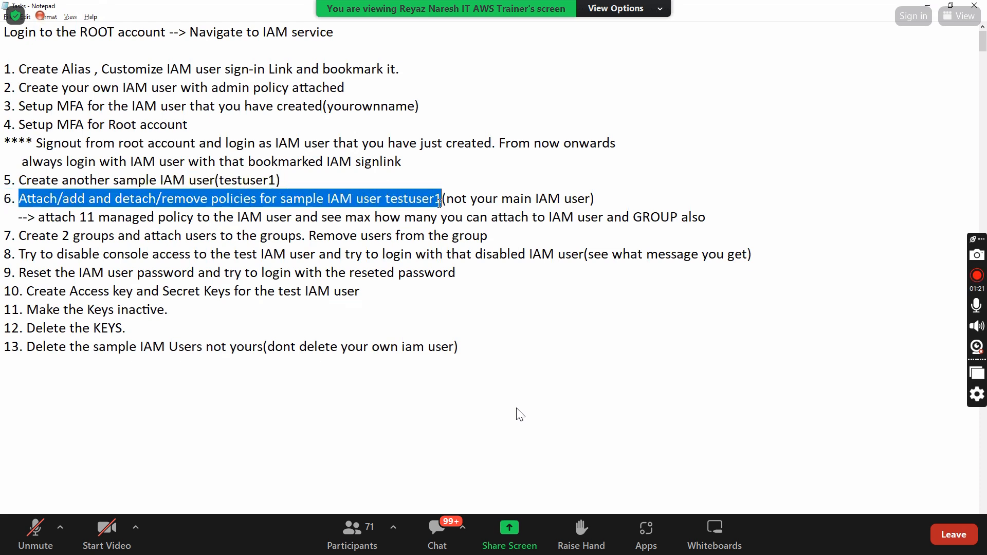
click(402, 221)
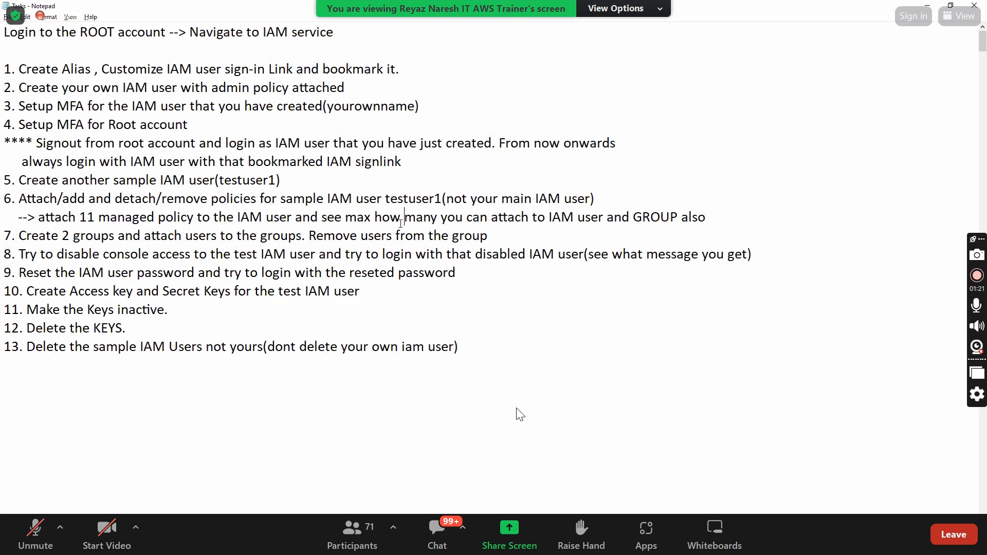
drag(46, 218, 226, 218)
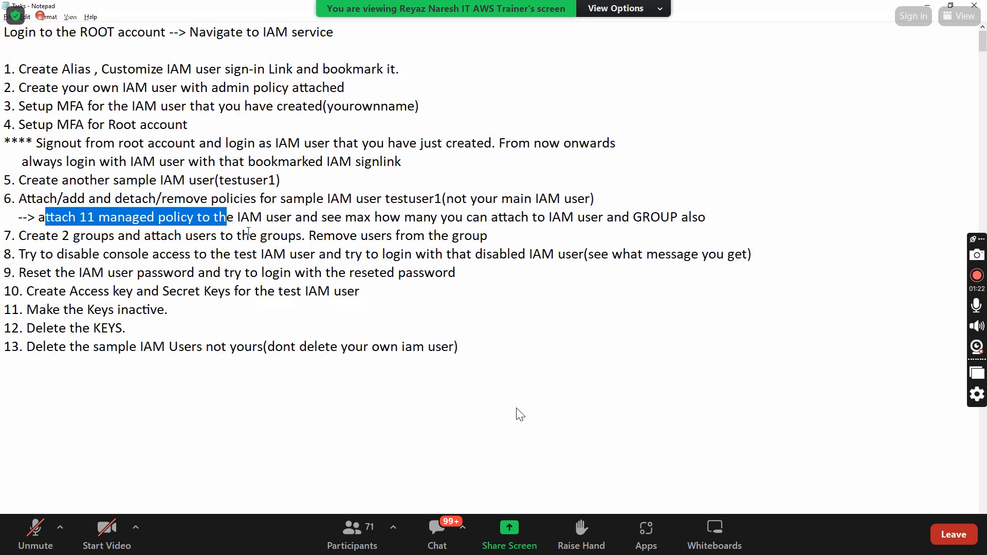
click(246, 237)
drag(15, 237, 211, 240)
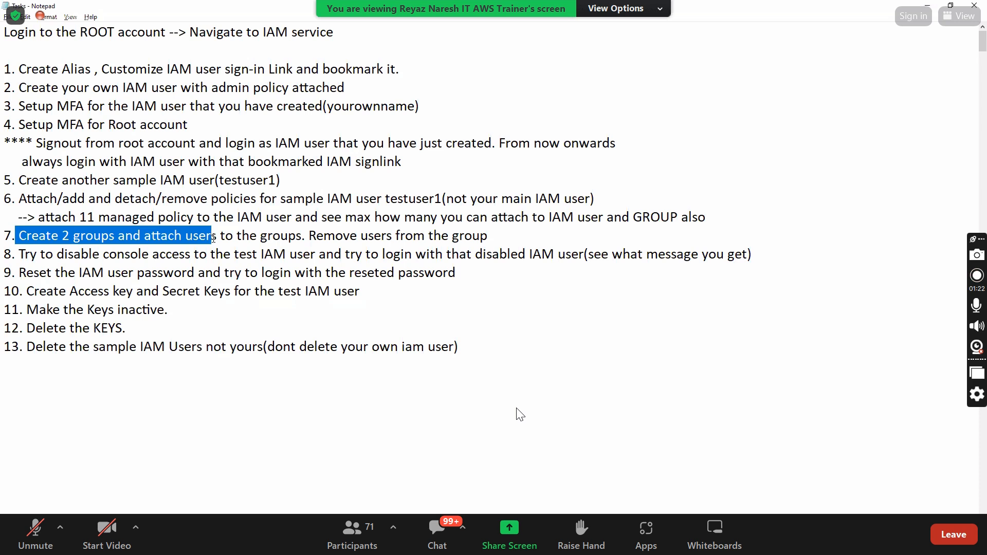
click(184, 271)
drag(19, 254, 209, 254)
click(197, 287)
drag(75, 272, 195, 273)
click(199, 292)
drag(93, 289, 220, 291)
click(149, 328)
drag(167, 310, 244, 348)
click(107, 347)
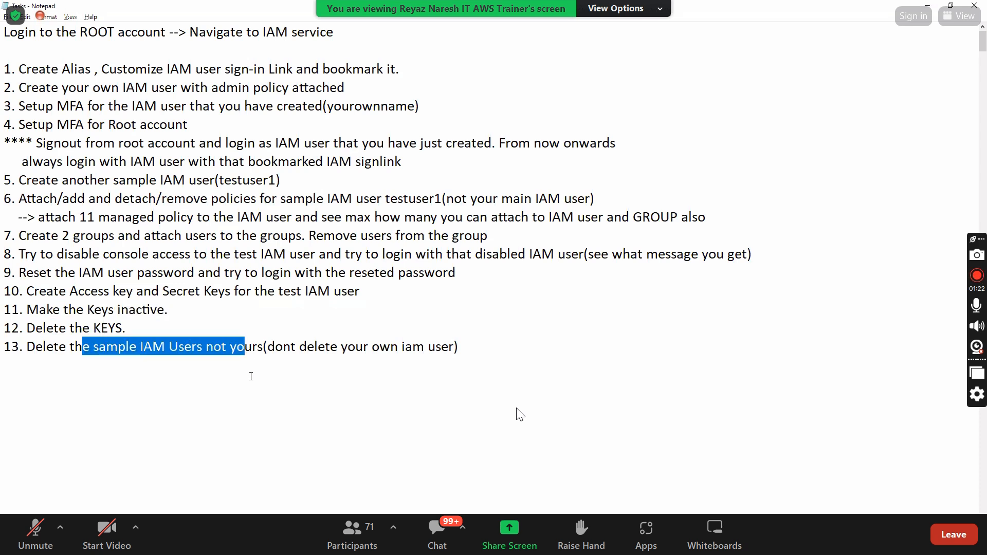
click(251, 377)
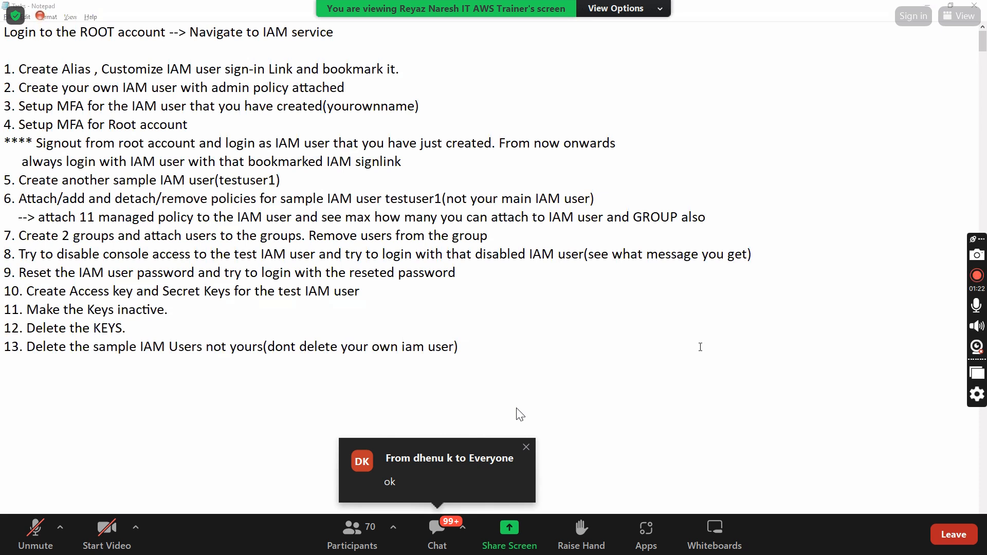
drag(551, 353, 4, 32)
click(297, 273)
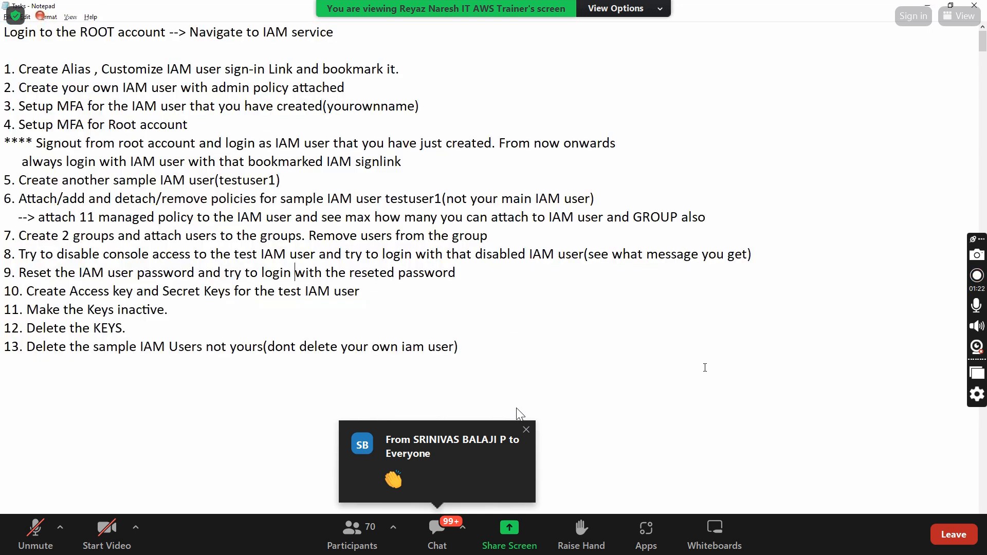
click(602, 391)
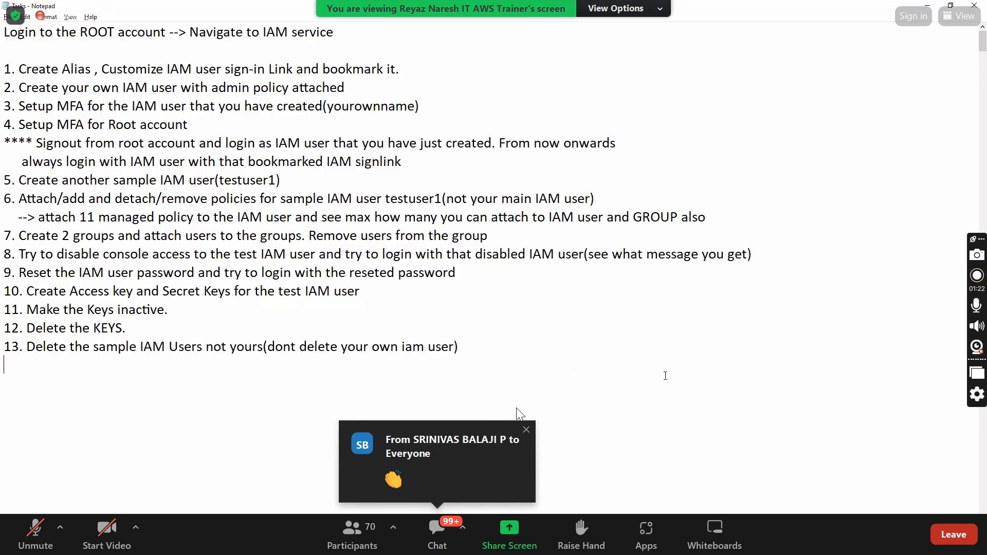